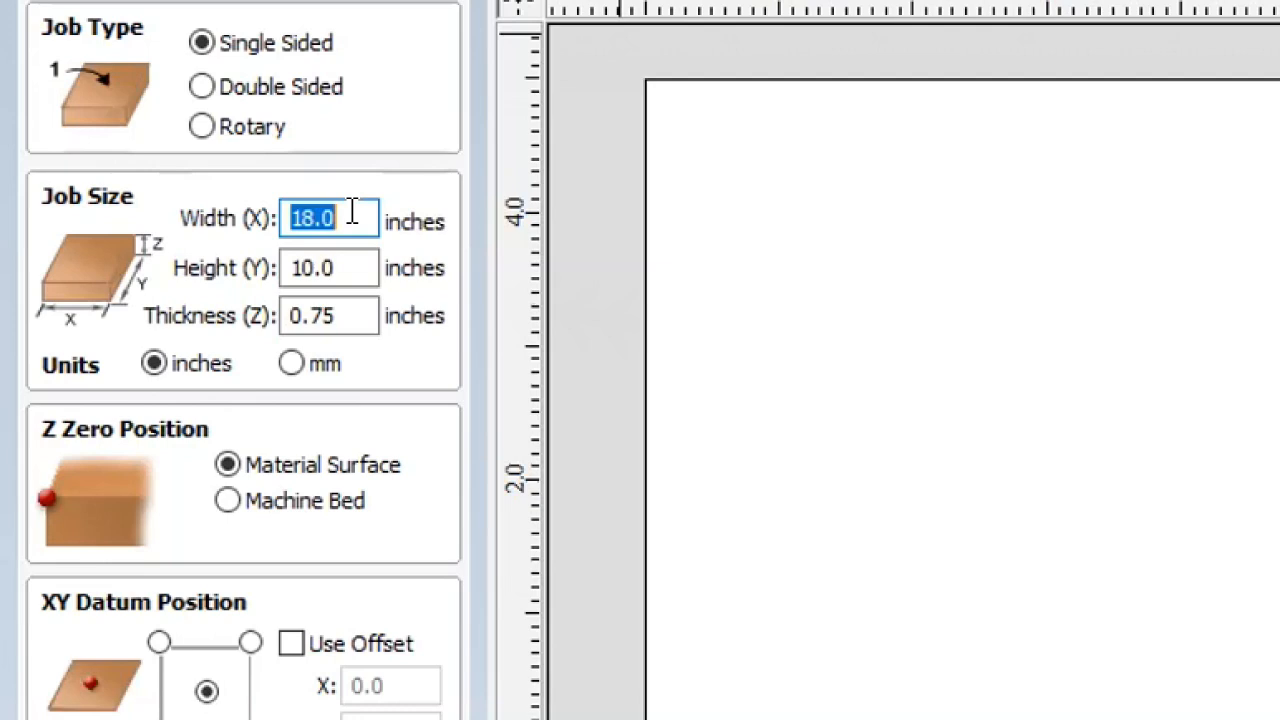
key("XF86AudioRaiseVolume")
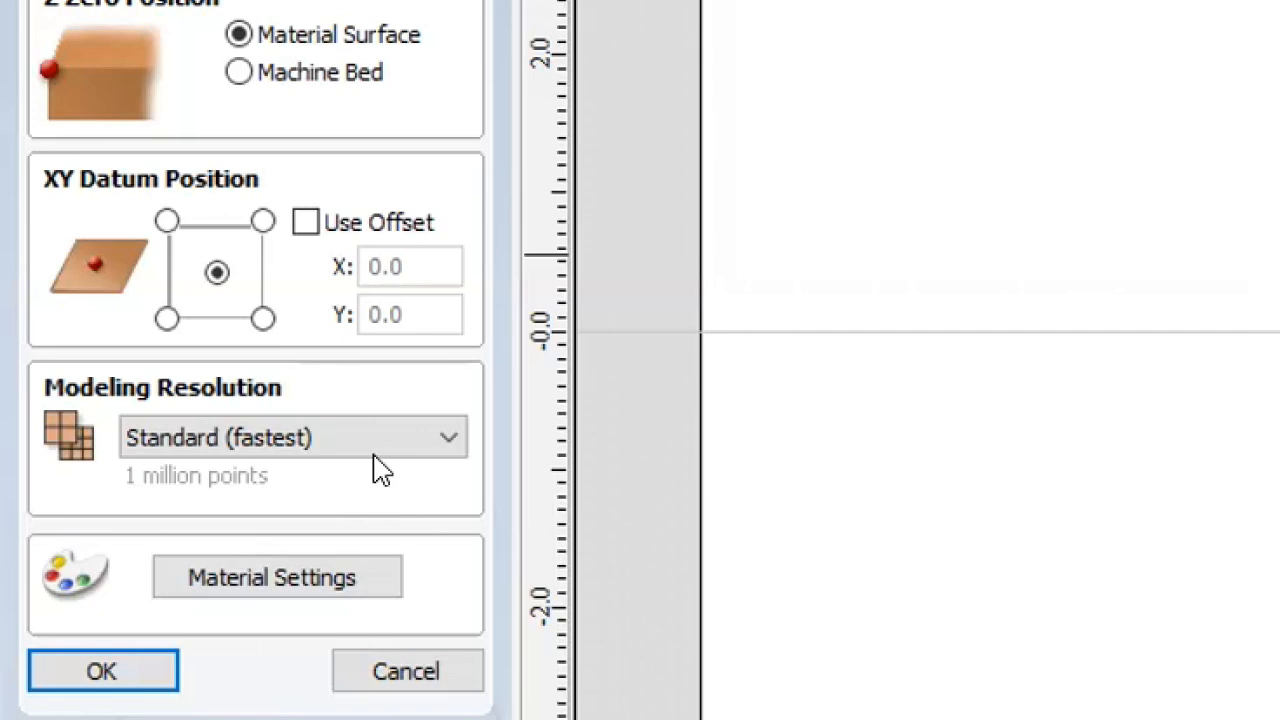
Review the material appearance options, keep Pine, and confirm the single-sided job setup
left_click(272, 580)
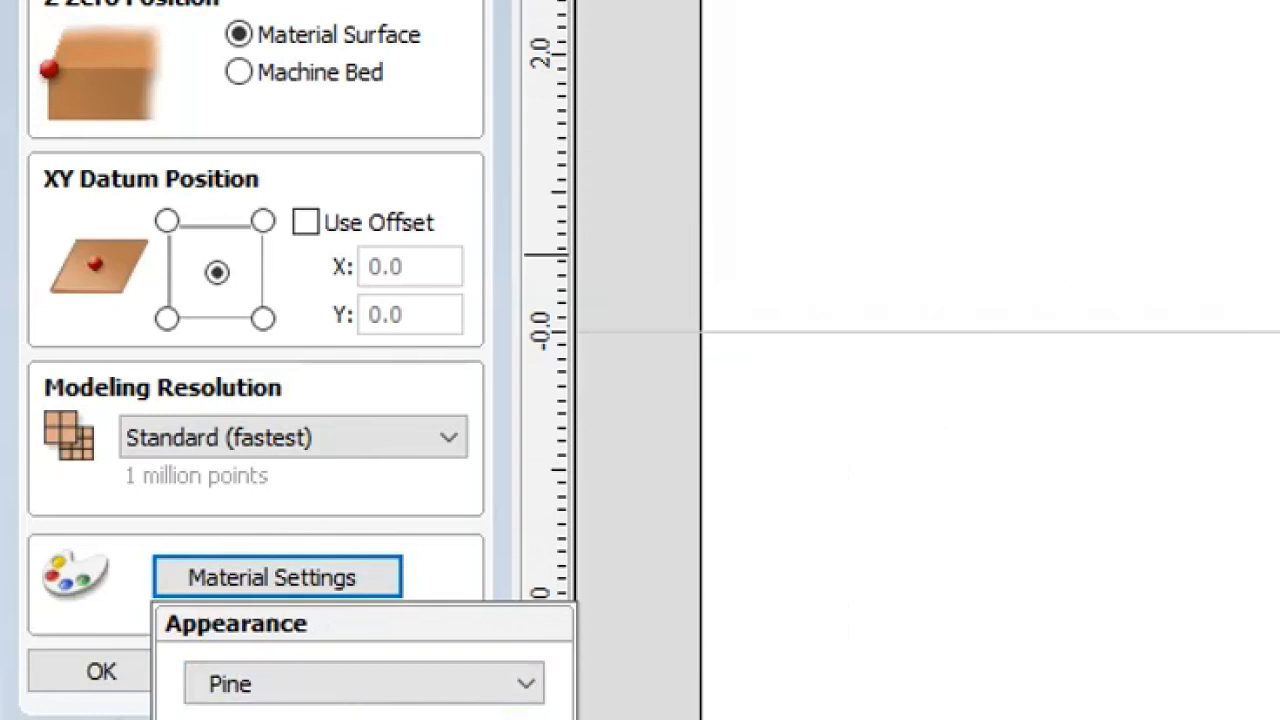
key("Escape")
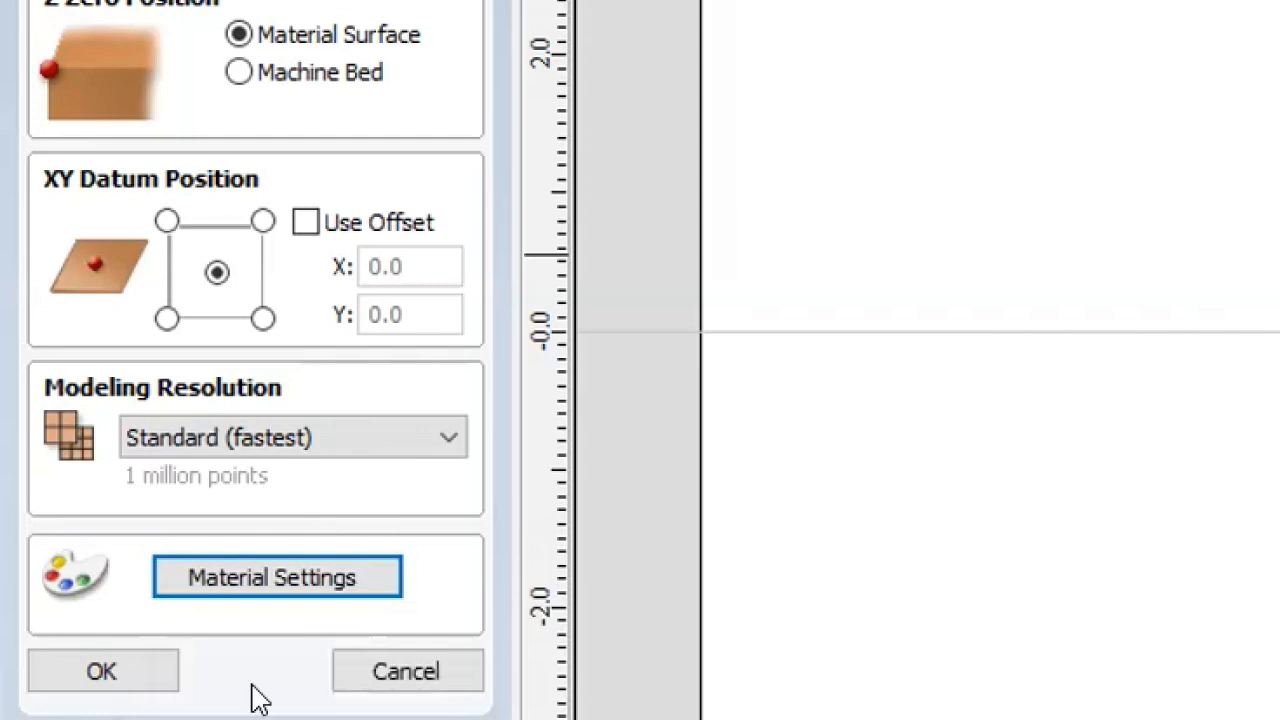
left_click(281, 588)
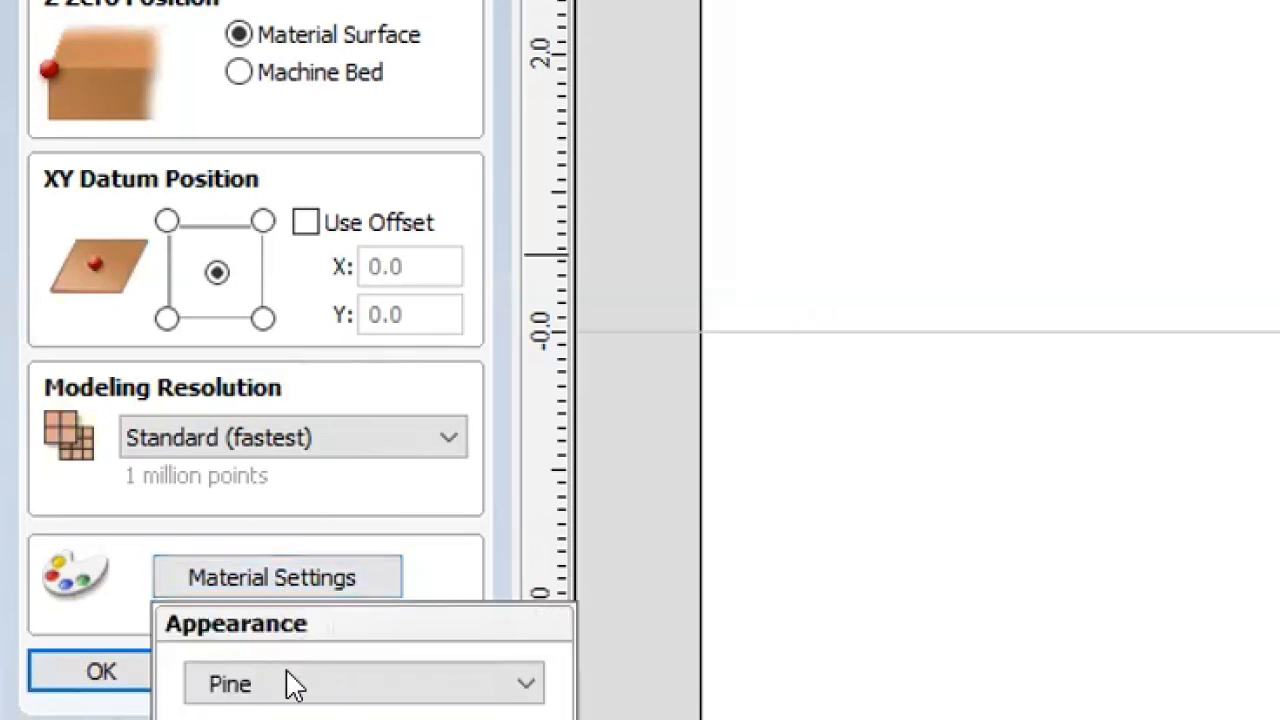
left_click(291, 689)
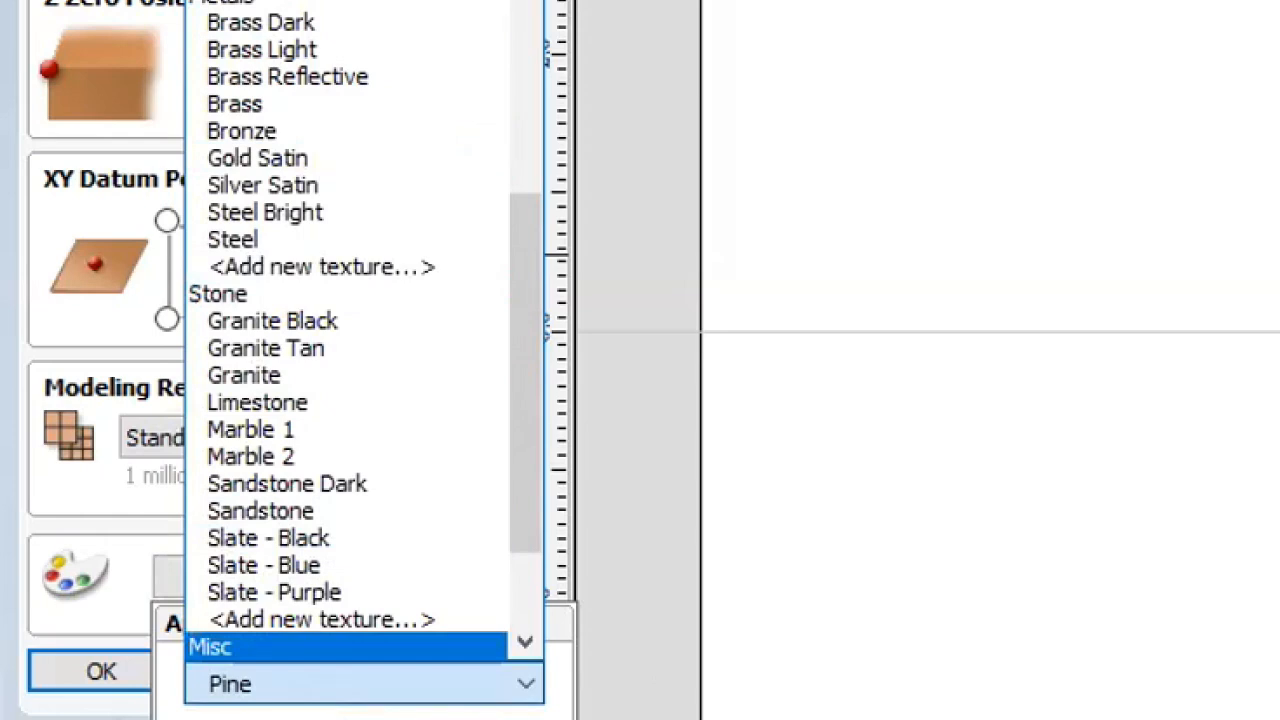
key("Escape")
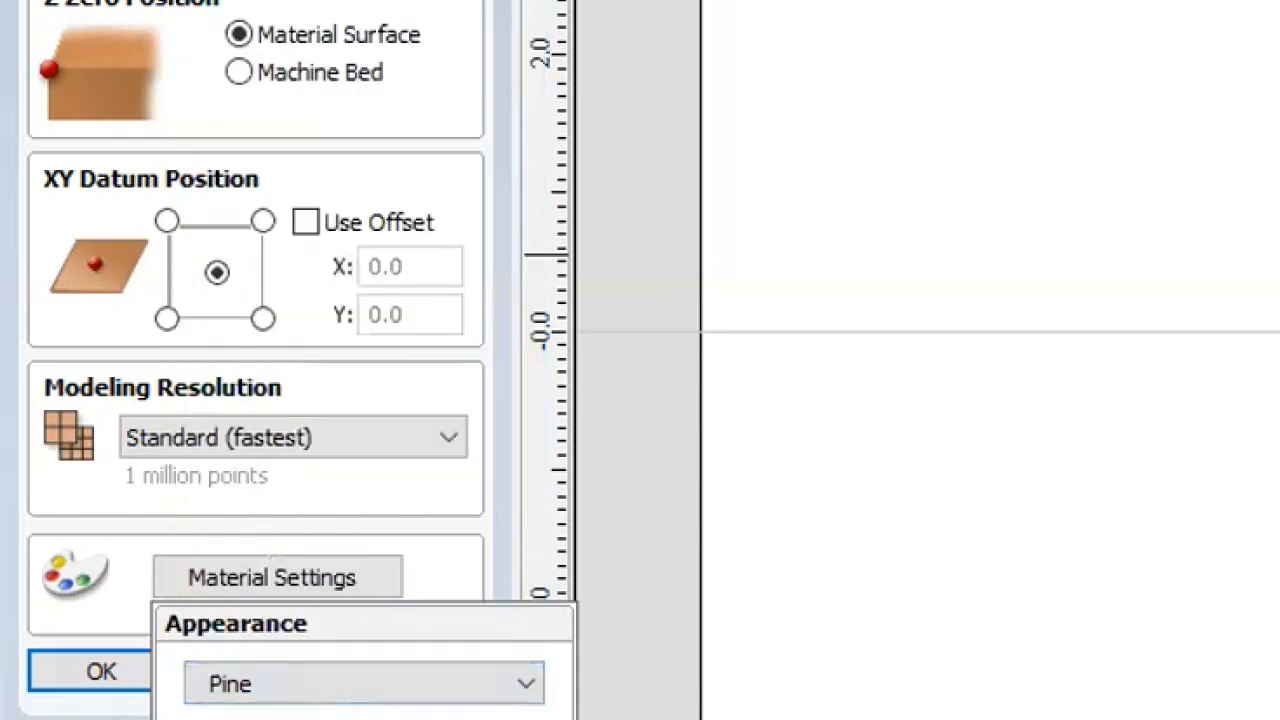
key("Escape")
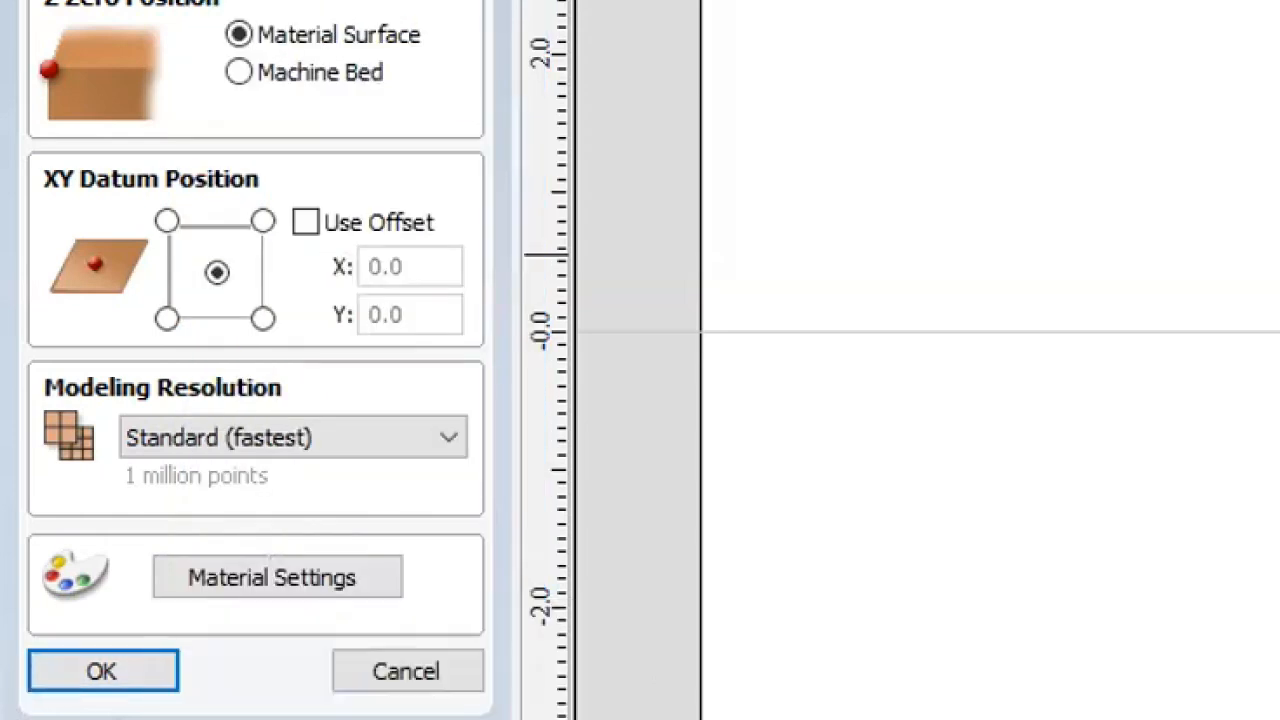
left_click(80, 680)
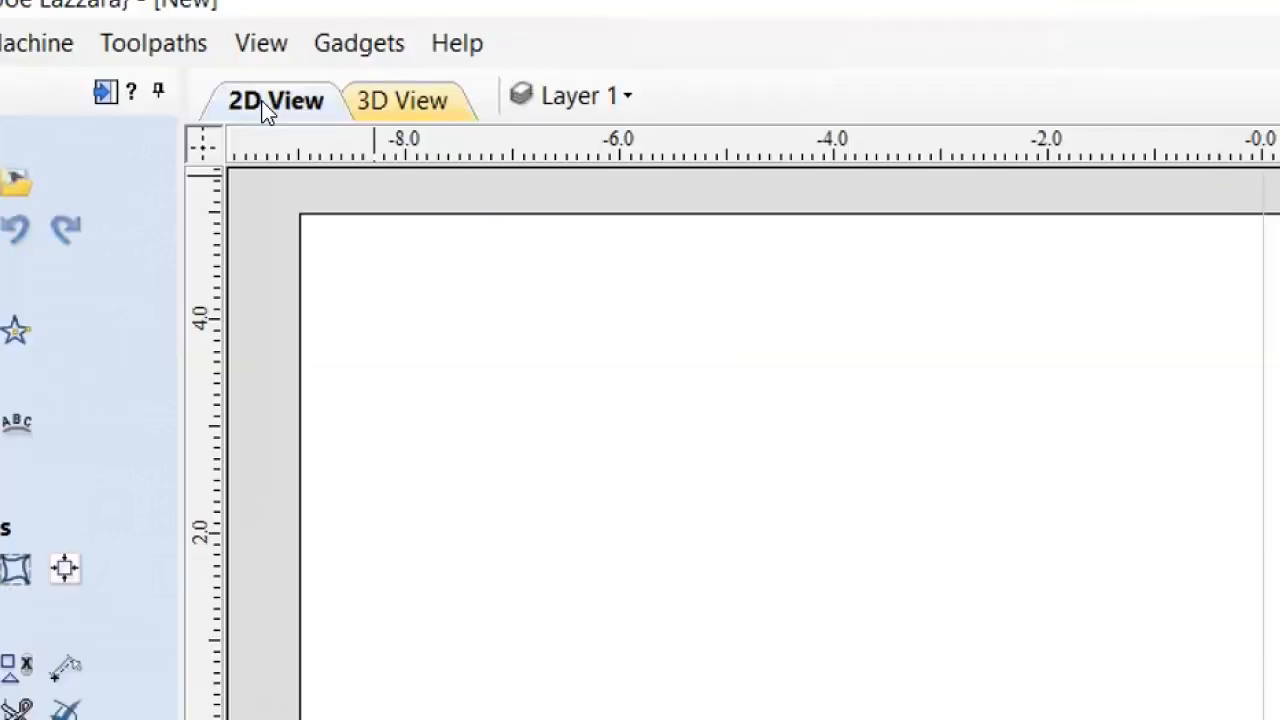
Inspect the blank board from several angles in the 3D view and return to the 2D view
left_click(383, 100)
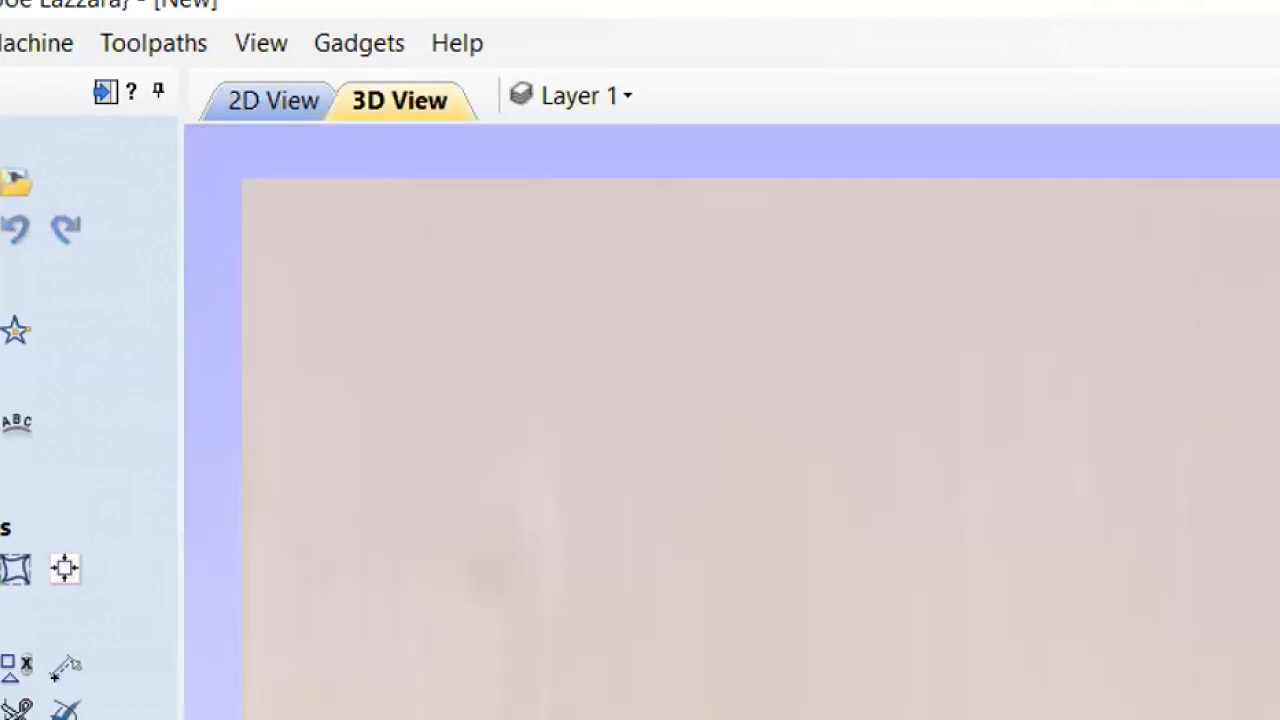
left_click_drag(1240, 540, 1178, 517)
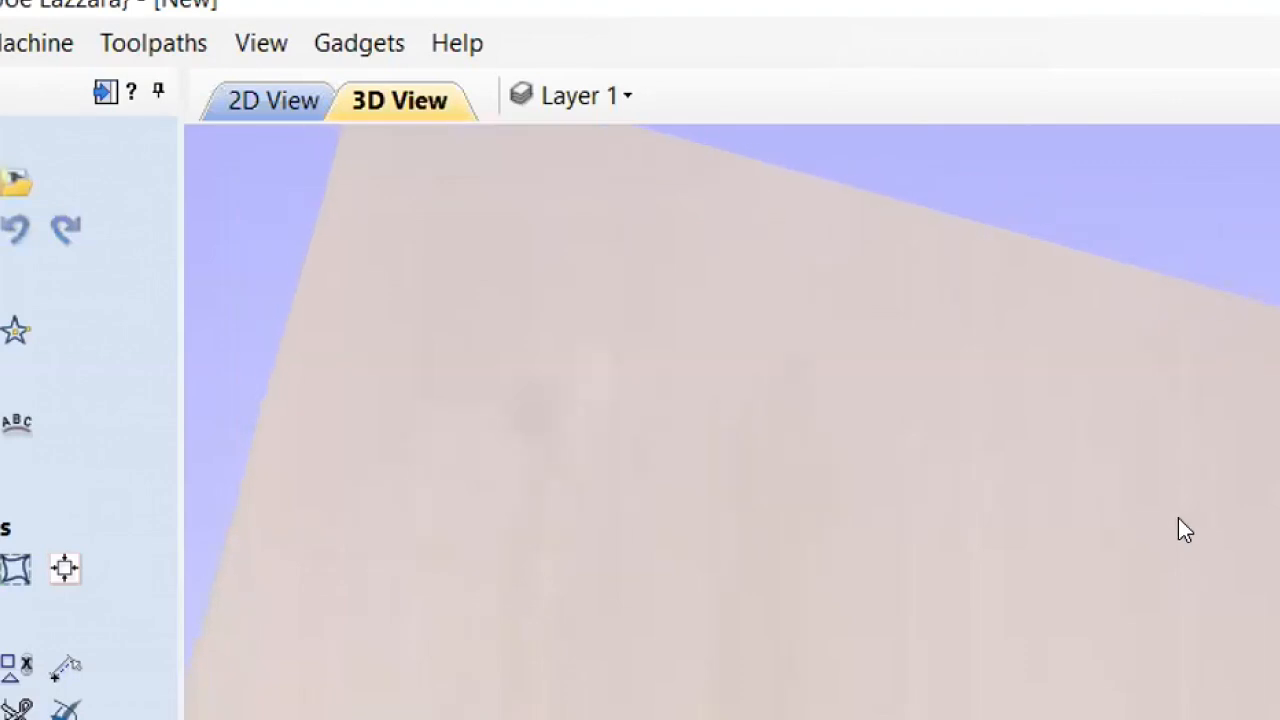
left_click_drag(1088, 573, 1270, 615)
left_click_drag(981, 617, 1063, 518)
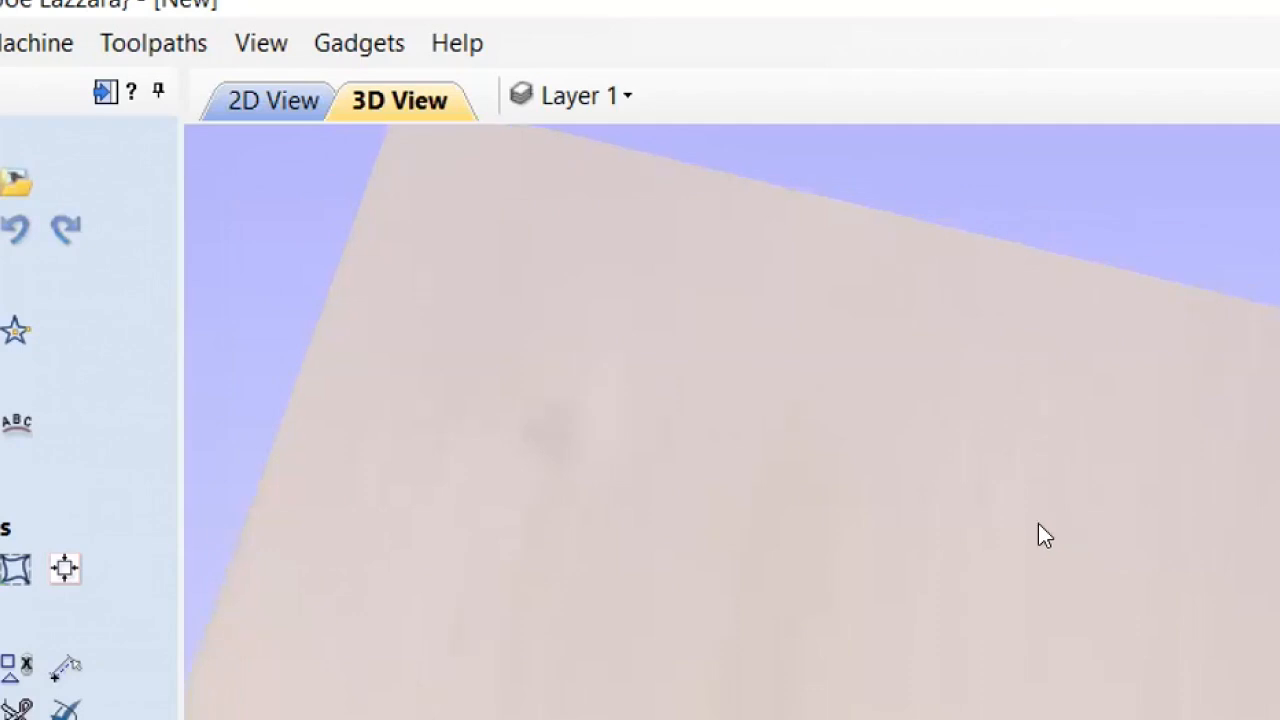
left_click(265, 104)
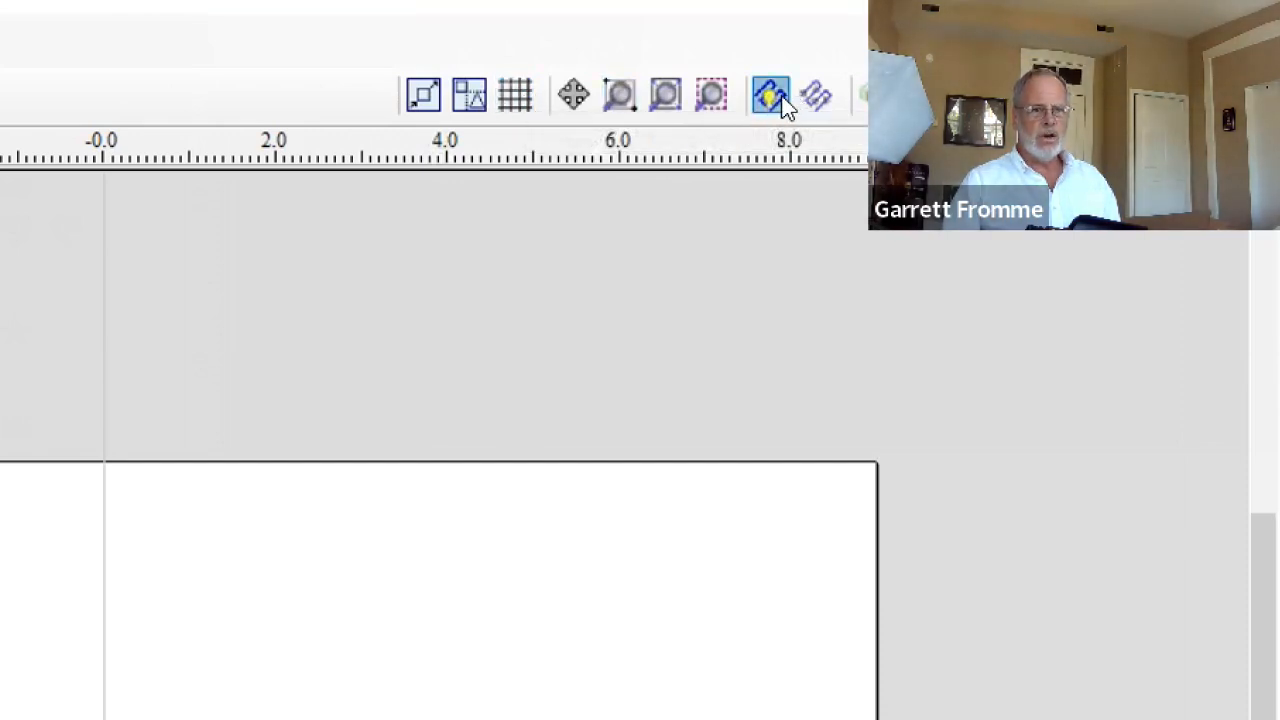
Try out the snap grid on the 2D workspace and turn it off again
left_click(810, 99)
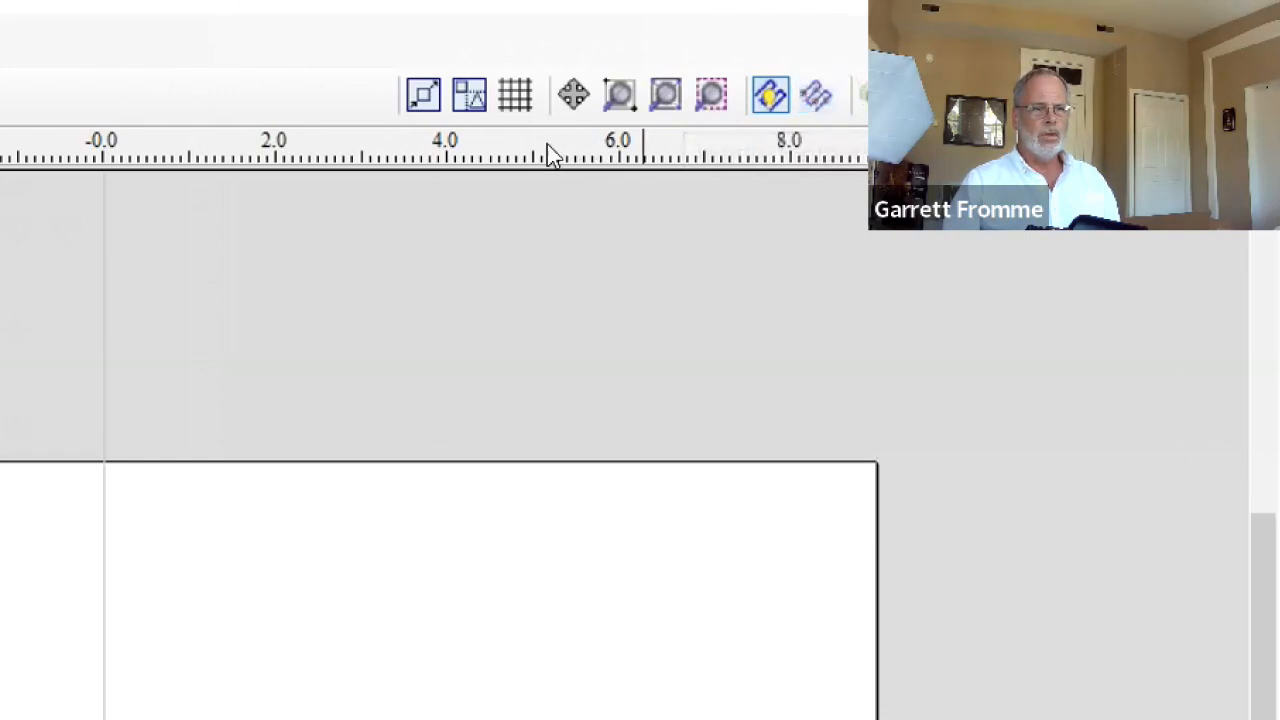
left_click(510, 102)
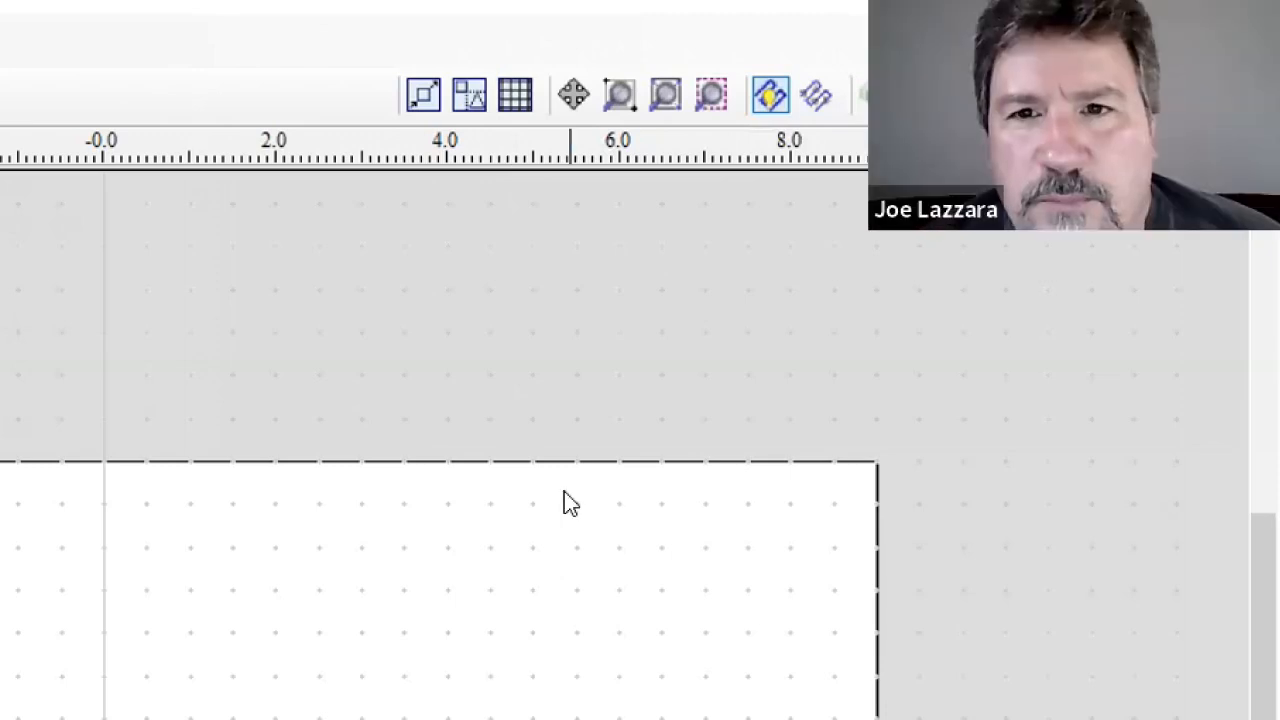
left_click(512, 96)
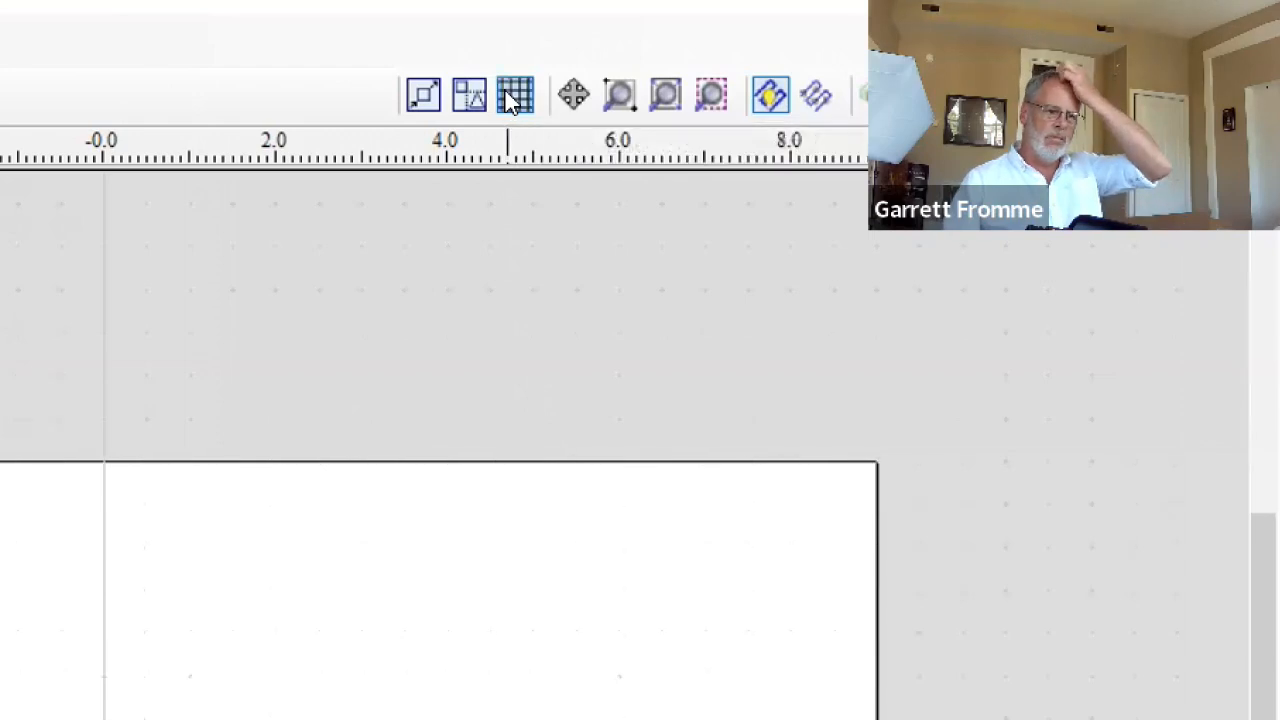
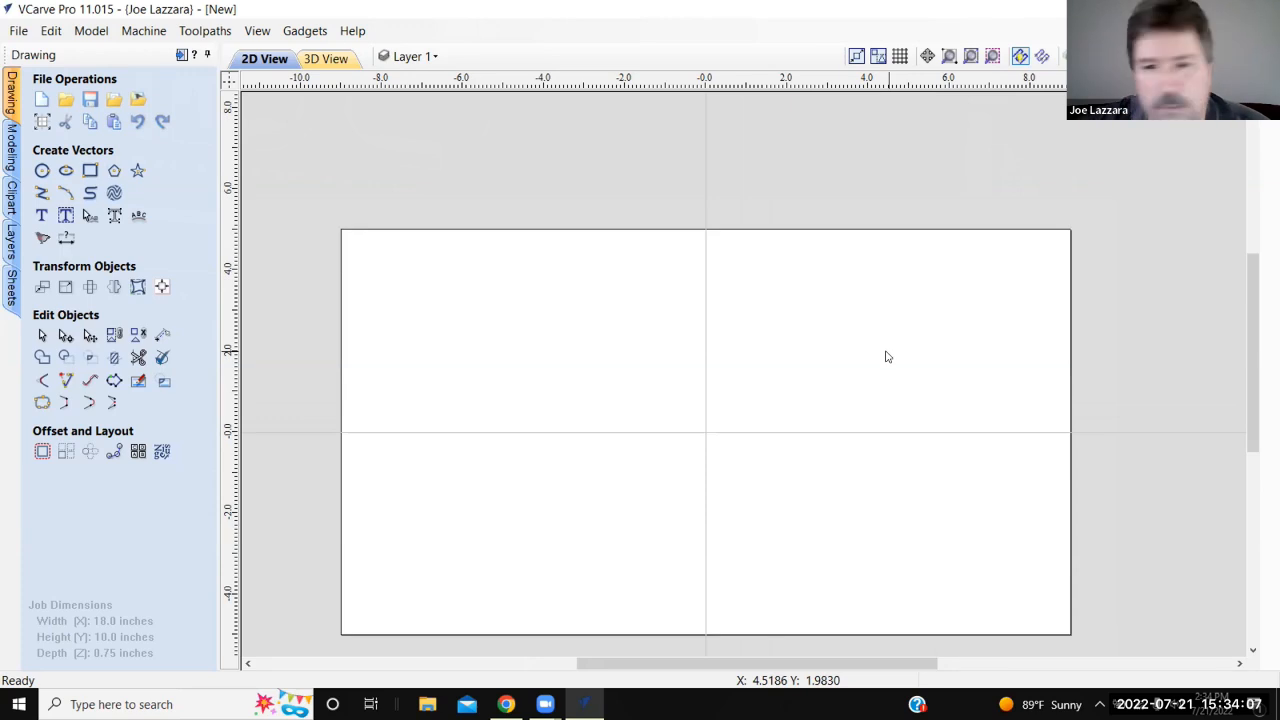
Examine the blank job sheet in the 2D view at different zoom levels and positions
scroll(878, 365, "up", 2)
scroll(874, 369, "up", 2)
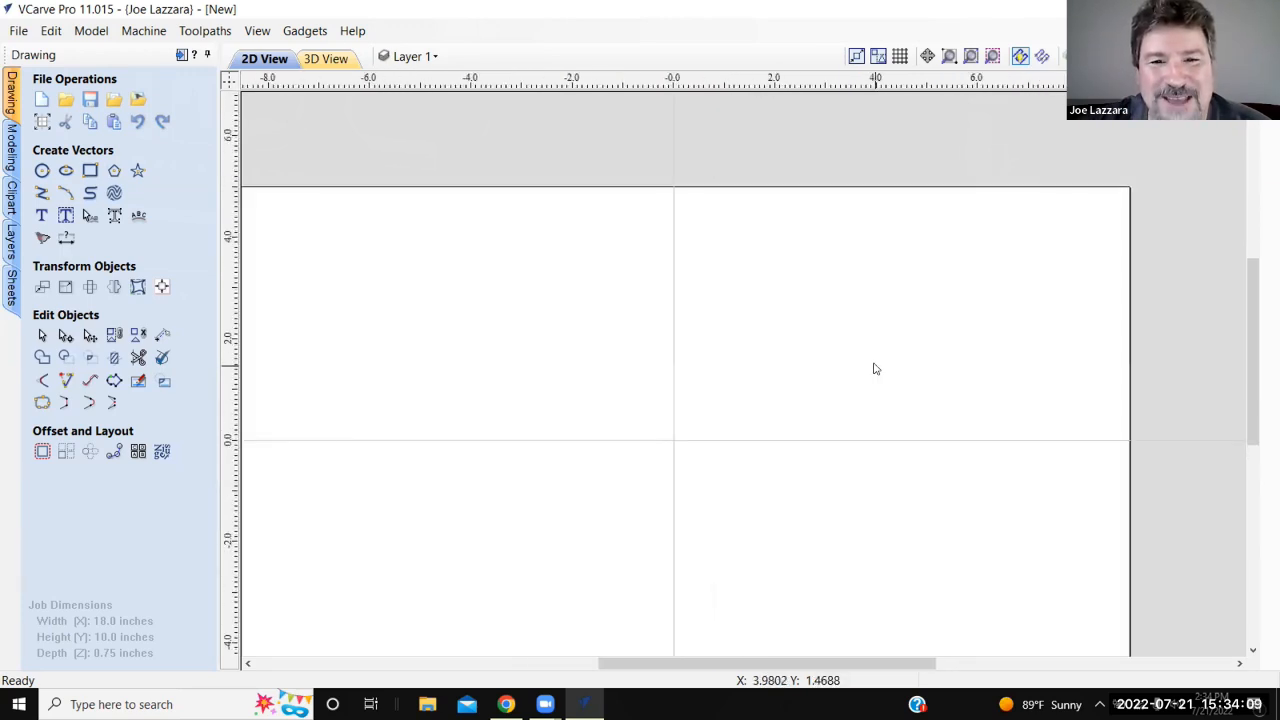
scroll(874, 369, "down", 1)
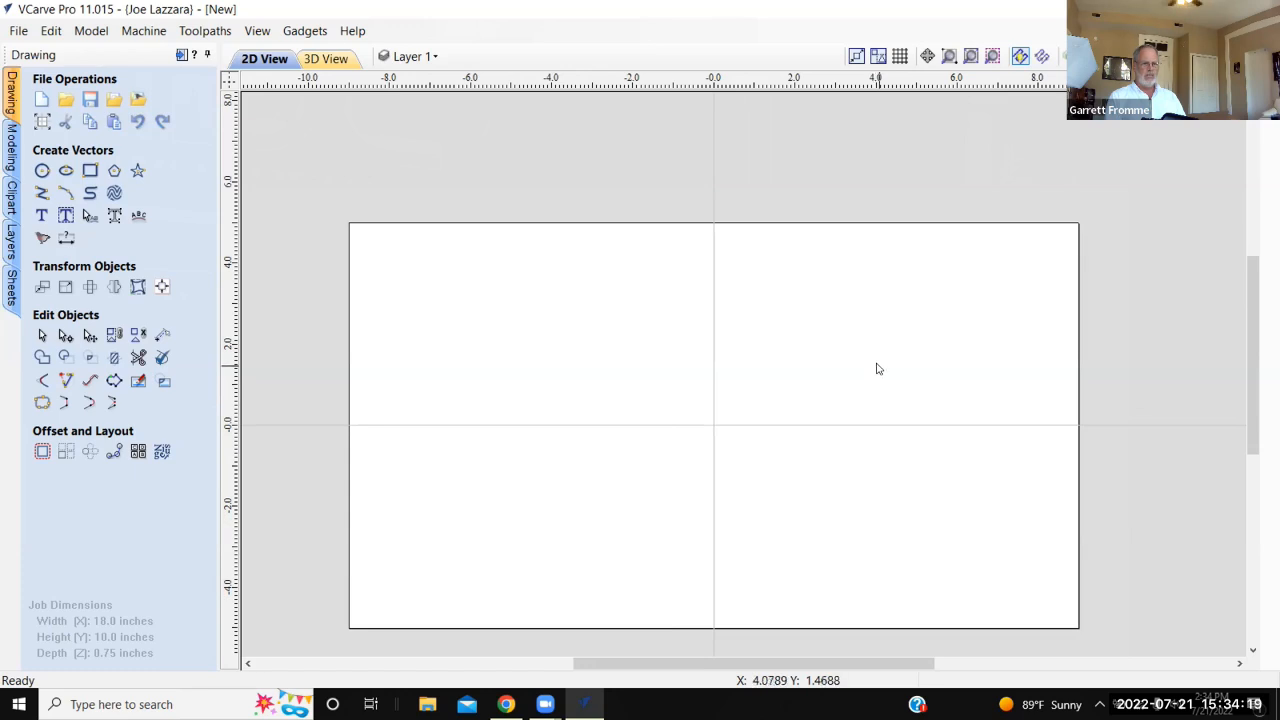
scroll(877, 369, "down", 1)
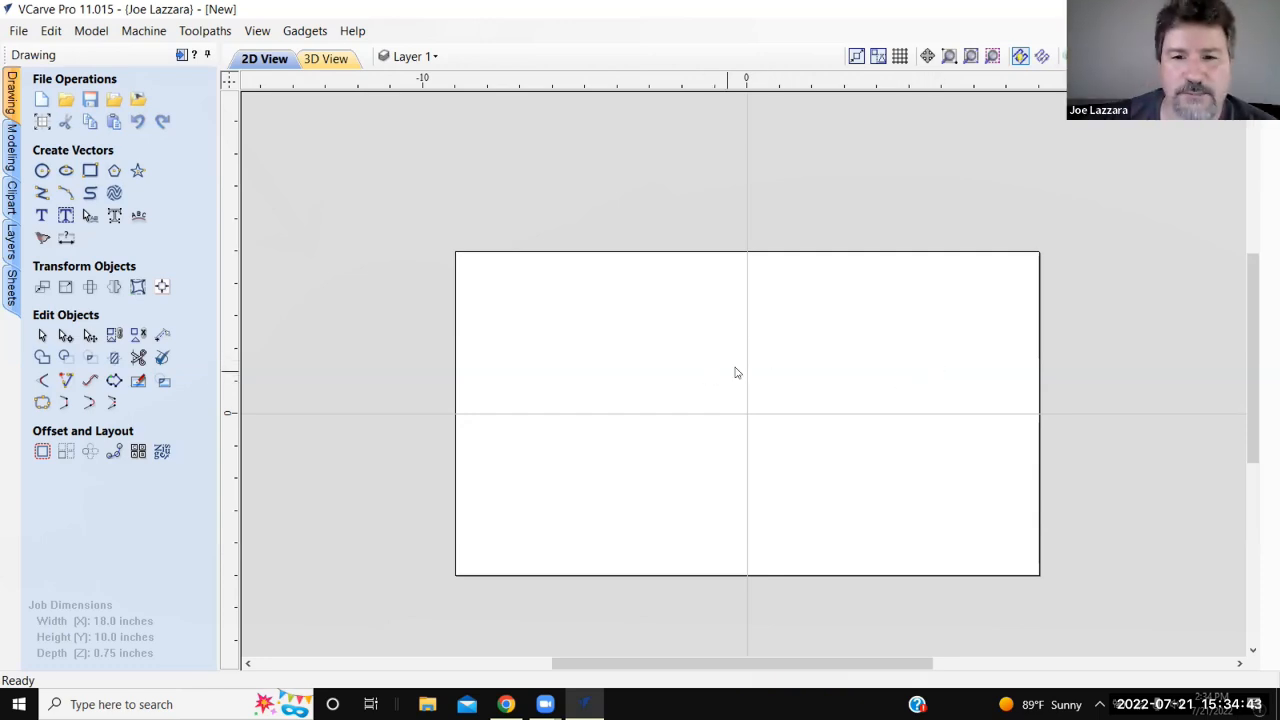
middle_click_drag(837, 428, 823, 391)
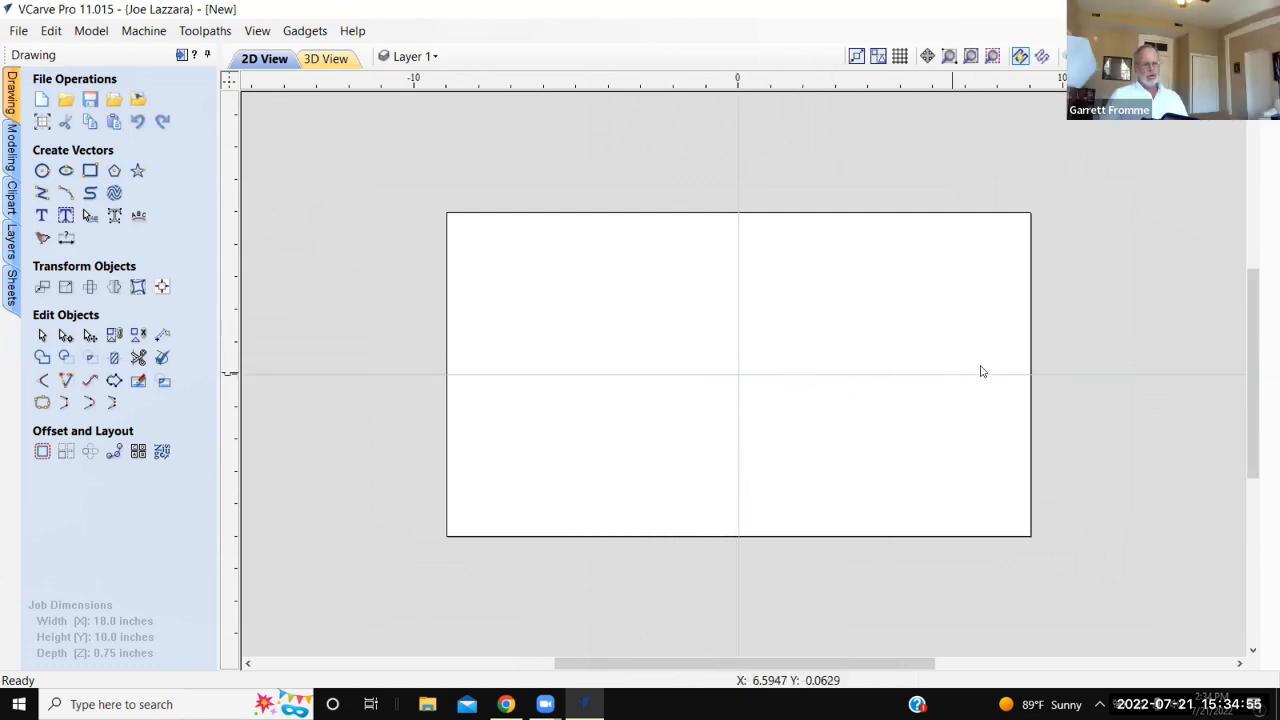
left_click_drag(1249, 346, 990, 566)
mouse_move(851, 663)
left_mouse_down()
mouse_move(829, 665)
mouse_move(848, 665)
left_mouse_up()
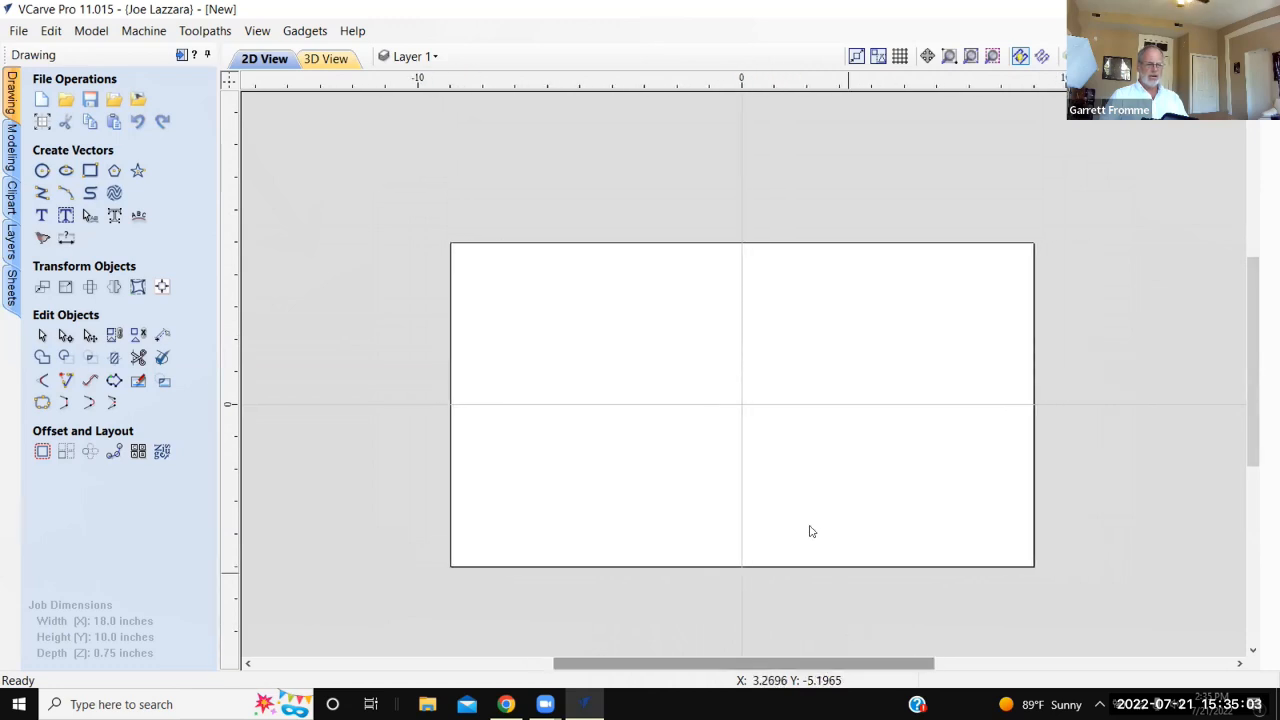
middle_click_drag(794, 440, 829, 423)
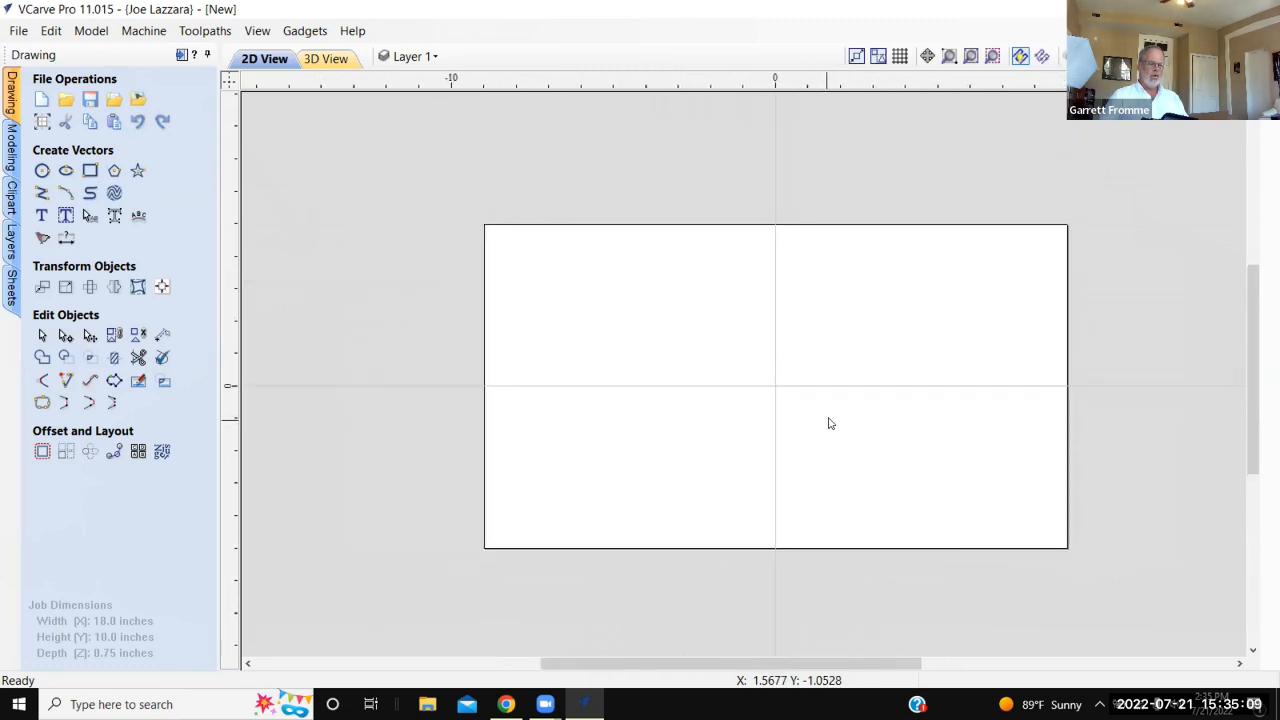
scroll(835, 420, "up", 4)
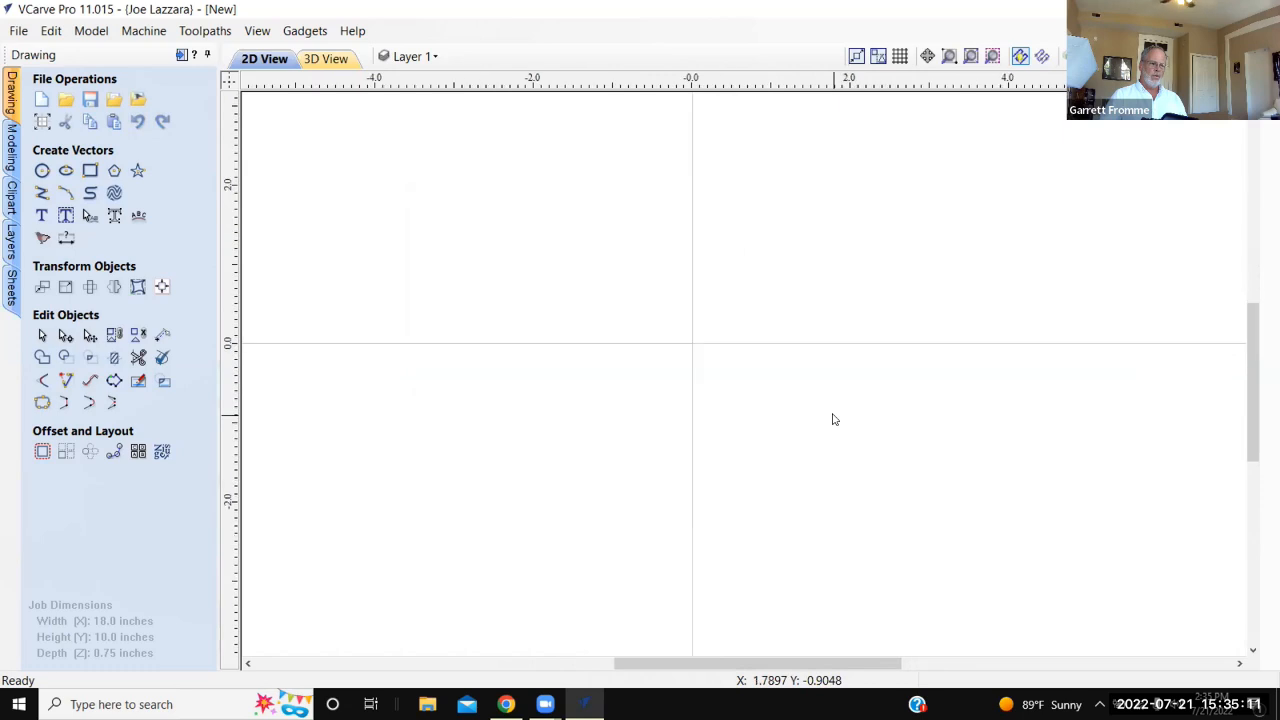
scroll(835, 420, "down", 3)
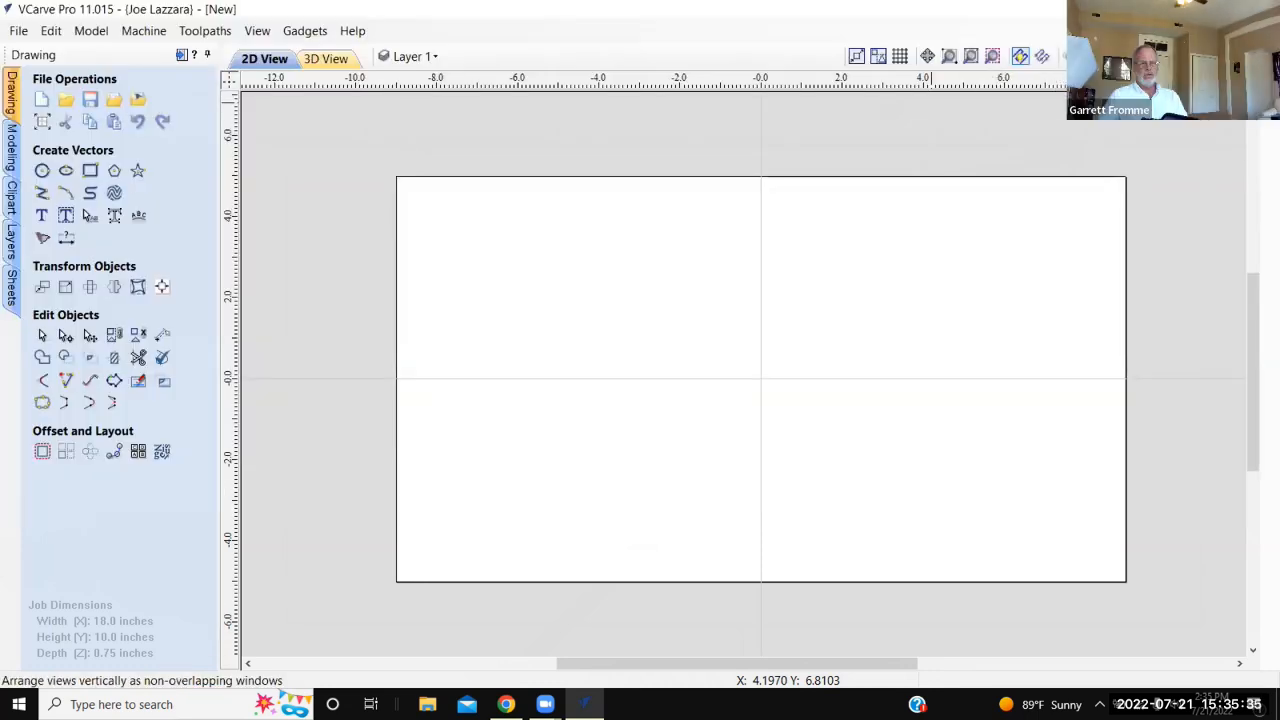
Tile the 2D and 3D views side by side, restore the full-size 2D view and fit the material in it
left_click(1158, 64)
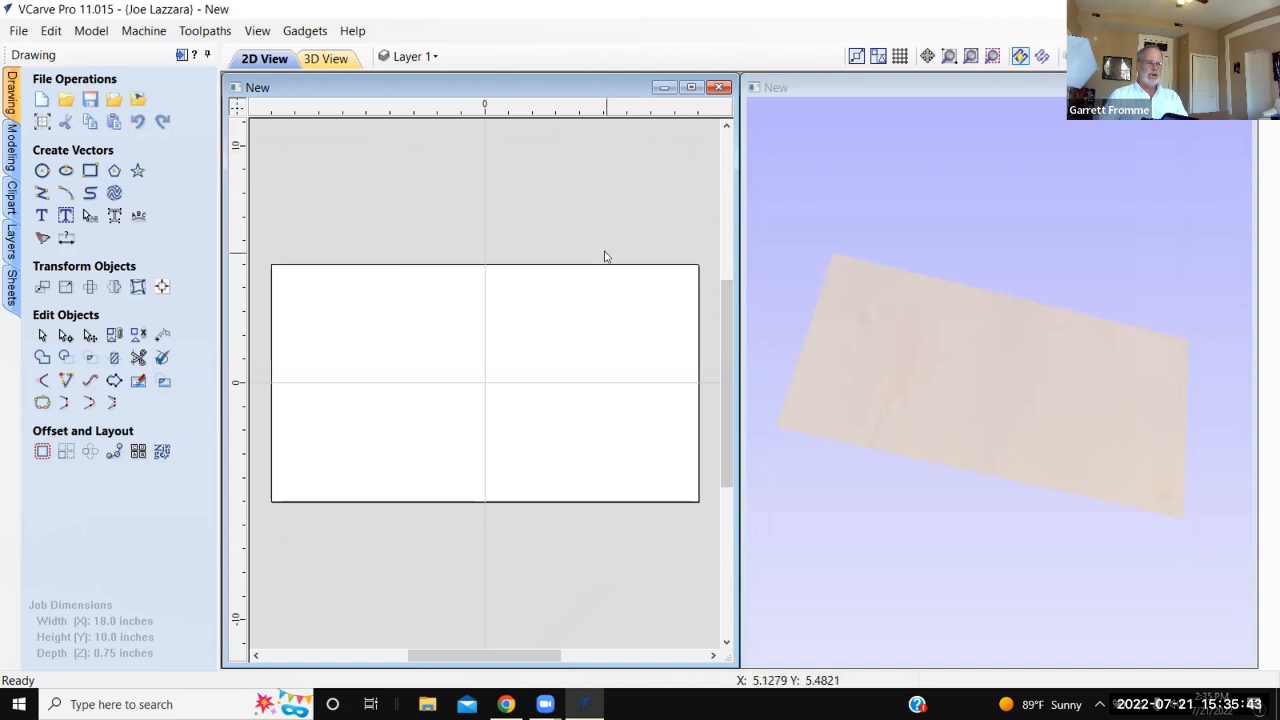
left_click(689, 87)
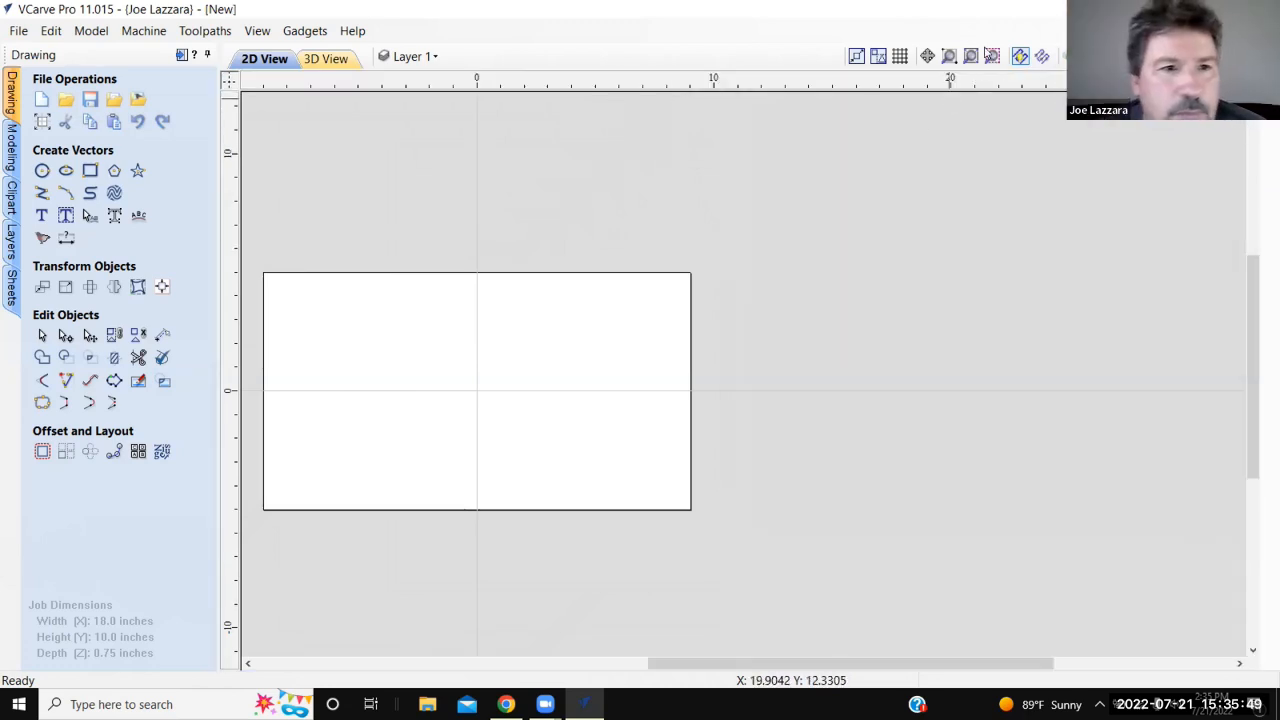
left_click(970, 56)
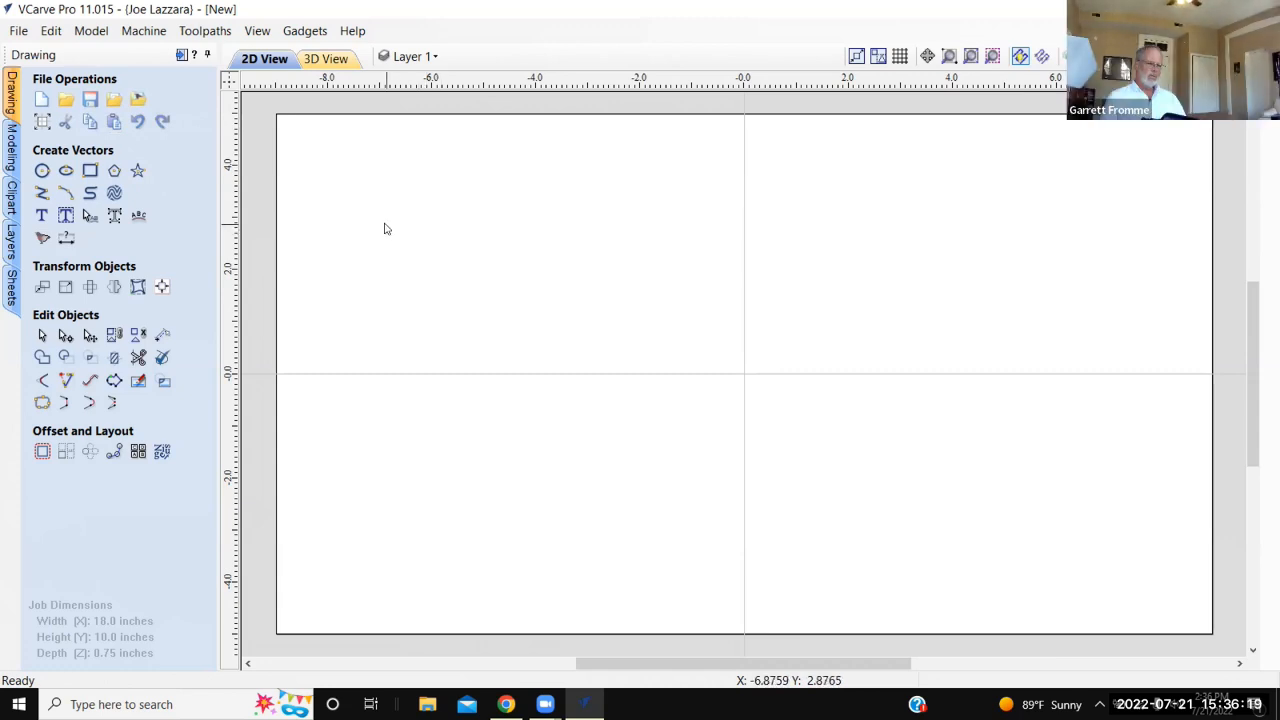
Start saving the job and create a new folder named "cnc projects" in Documents
left_click(18, 31)
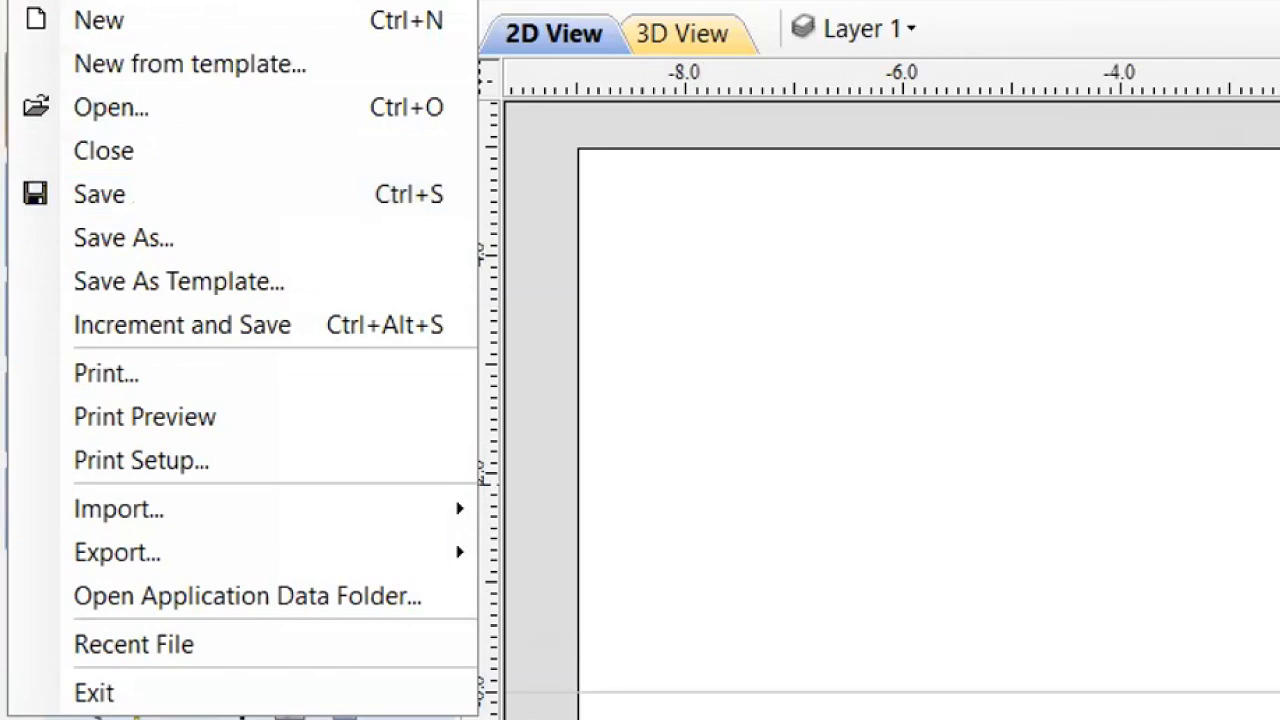
key("Escape")
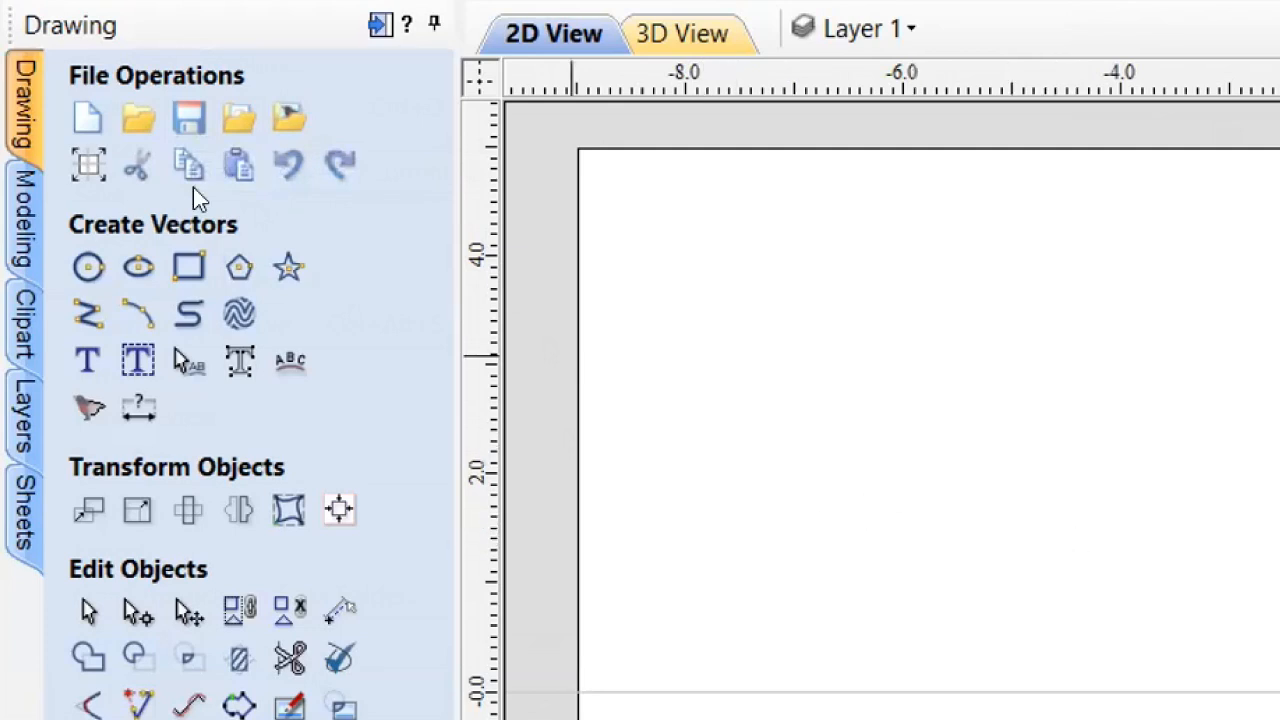
left_click(184, 120)
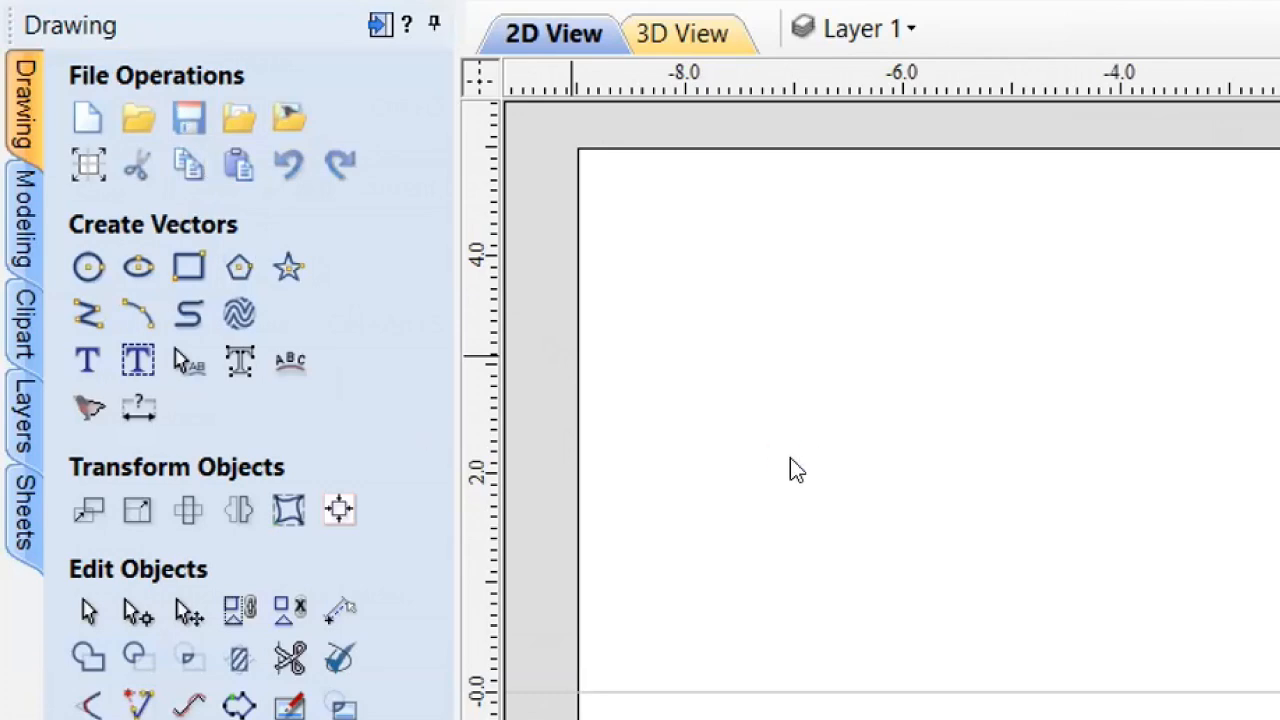
key("ctrl+s")
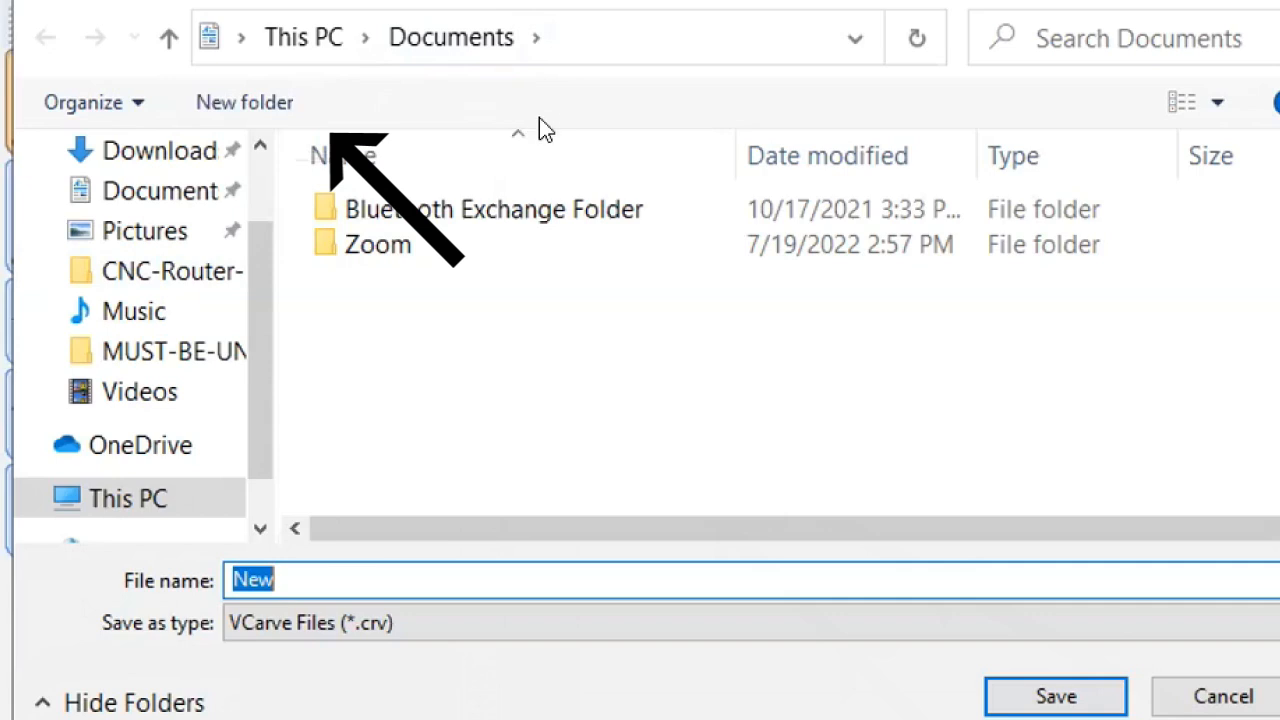
left_click(277, 103)
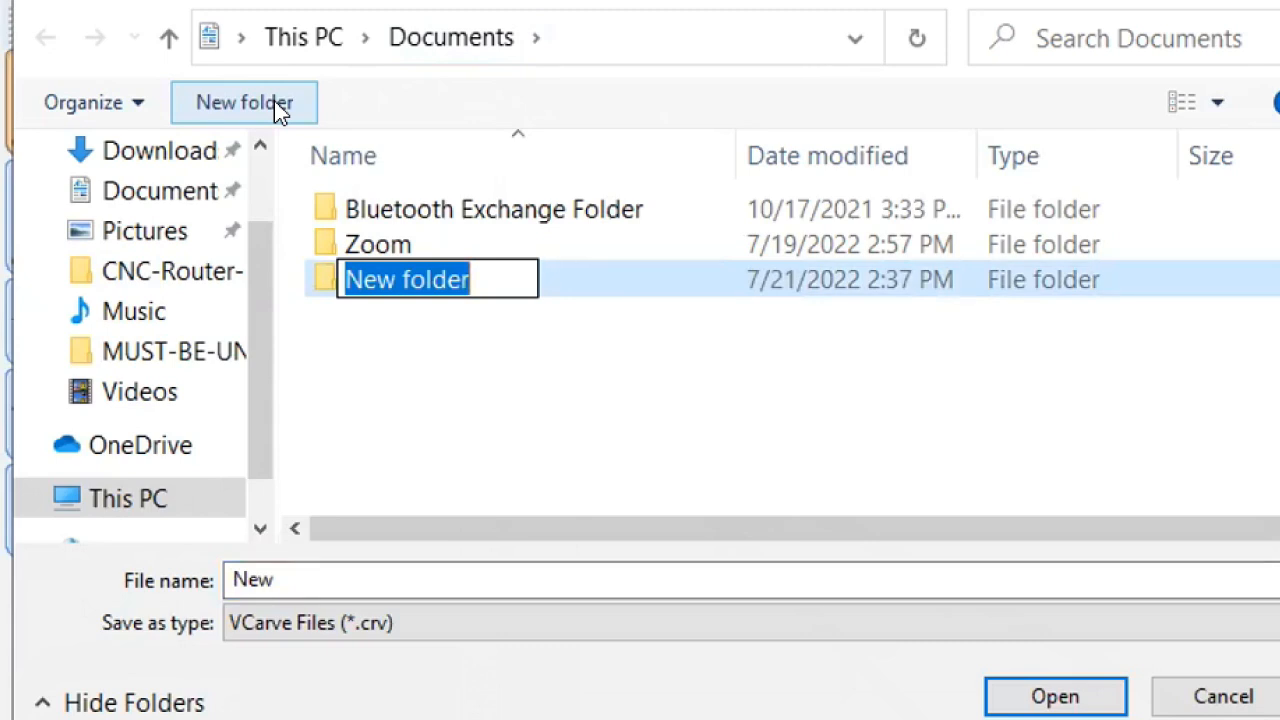
key("BackSpace")
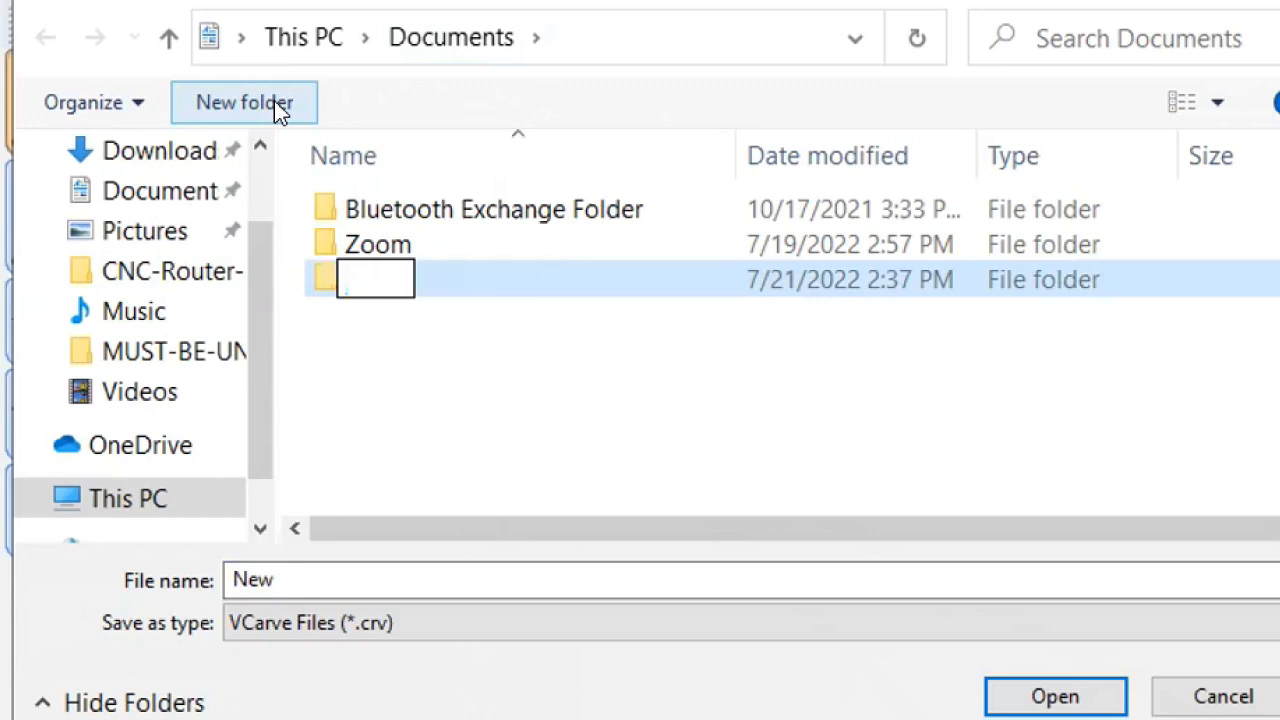
type("cnc pr")
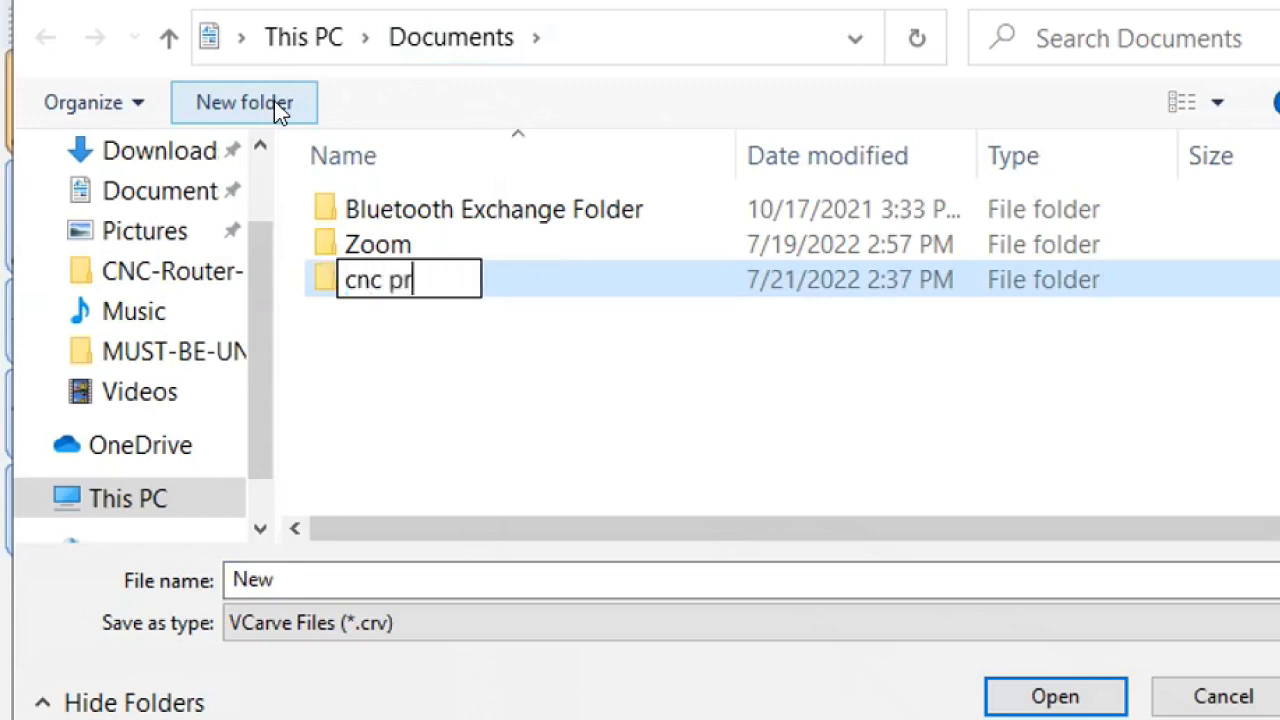
type("oj")
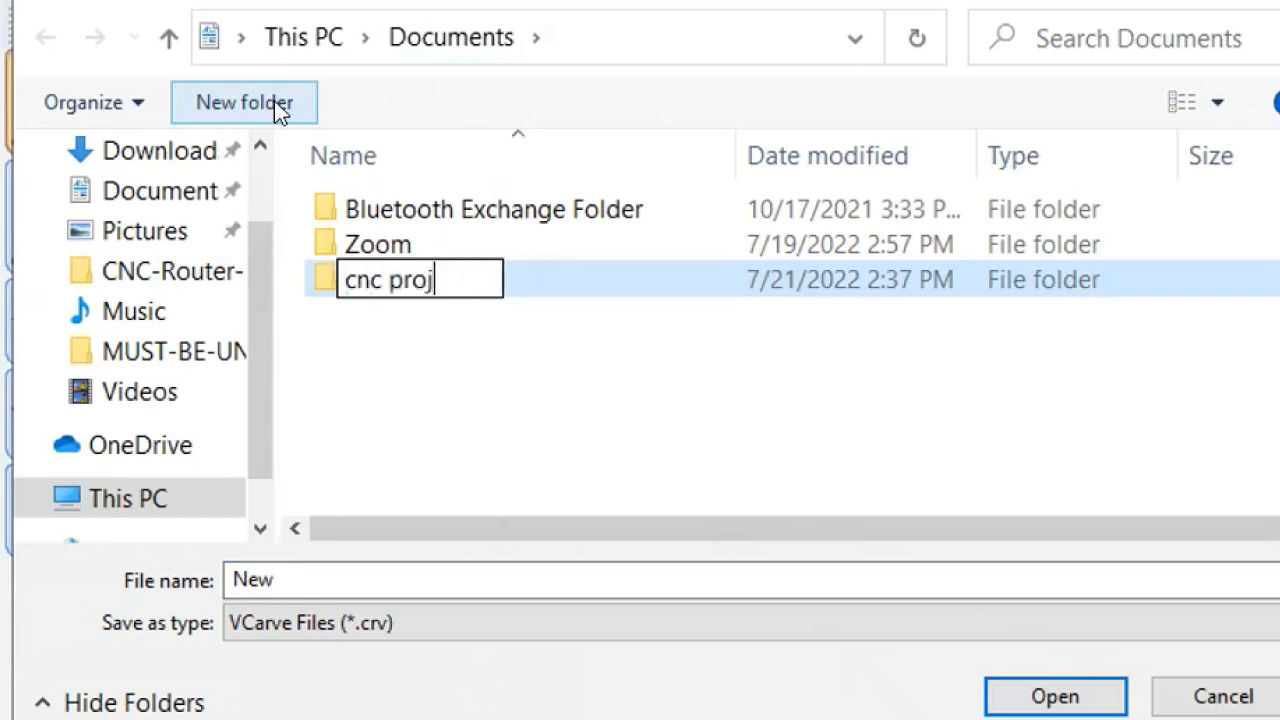
type("ects")
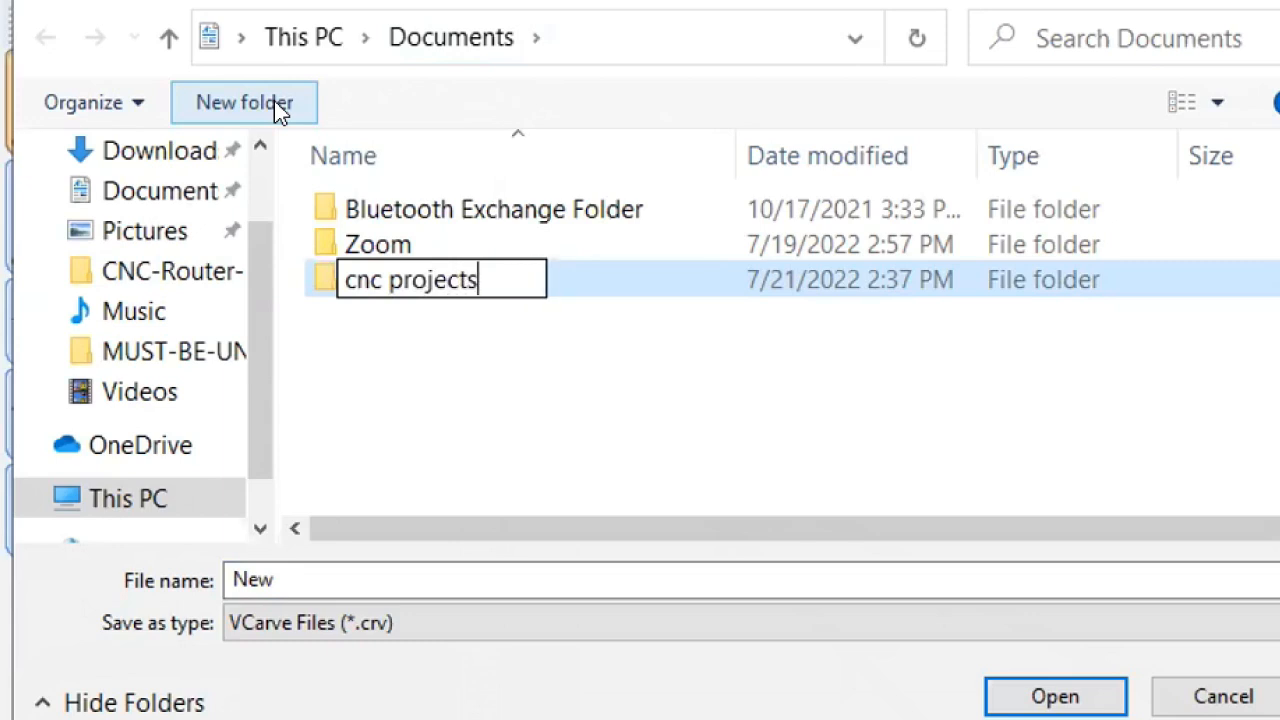
key("Return")
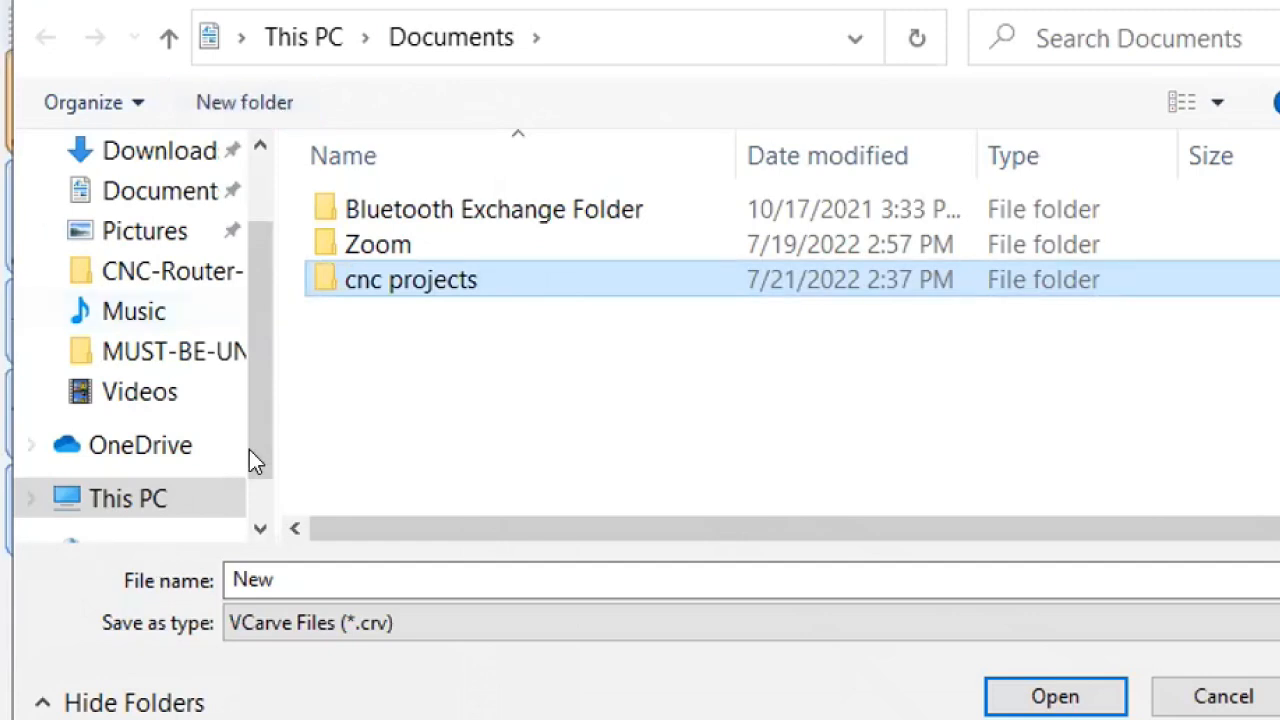
Save the job in the cnc projects folder under the file name "training One"
double_click(335, 280)
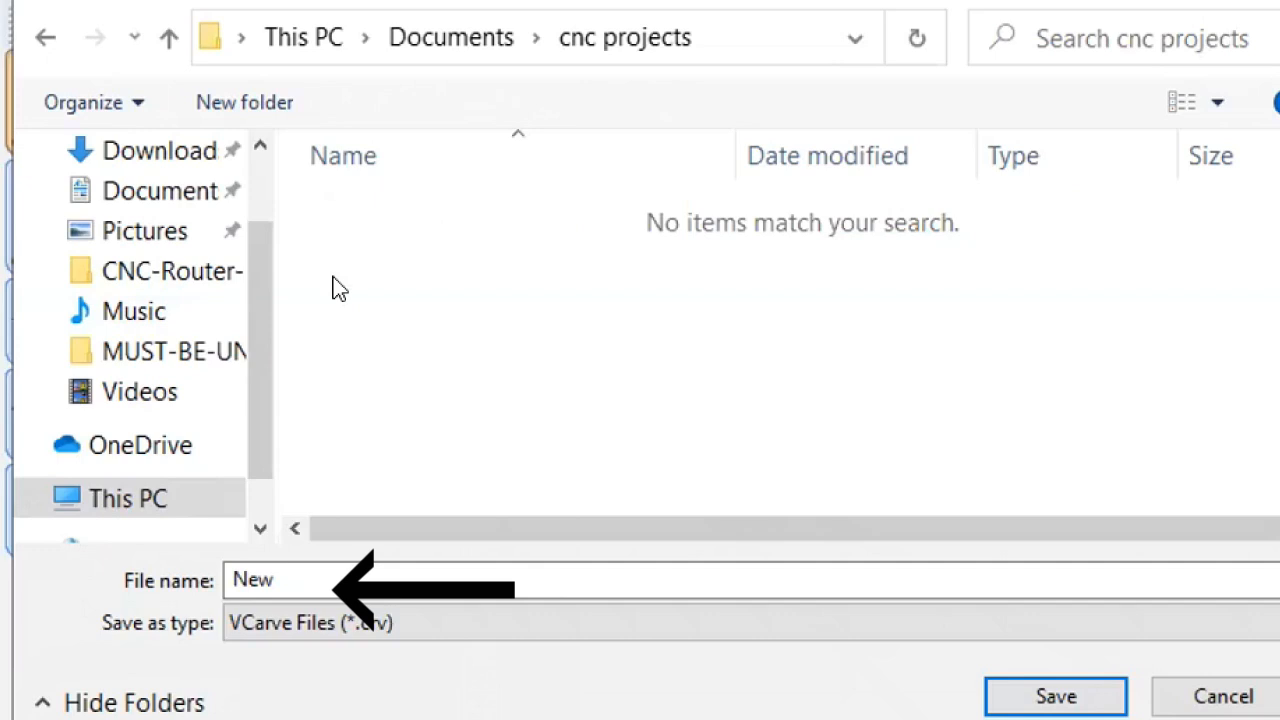
left_click(497, 563)
key("BackSpace")
key("BackSpace")
key("BackSpace")
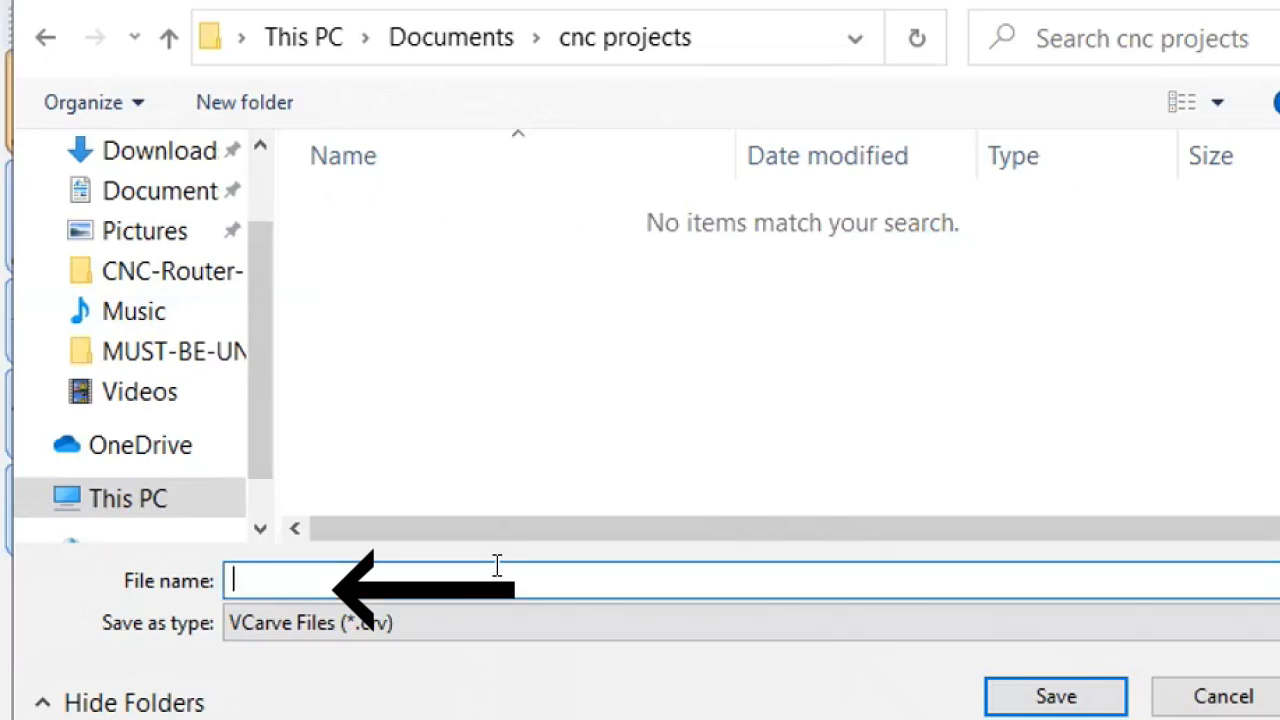
type("training")
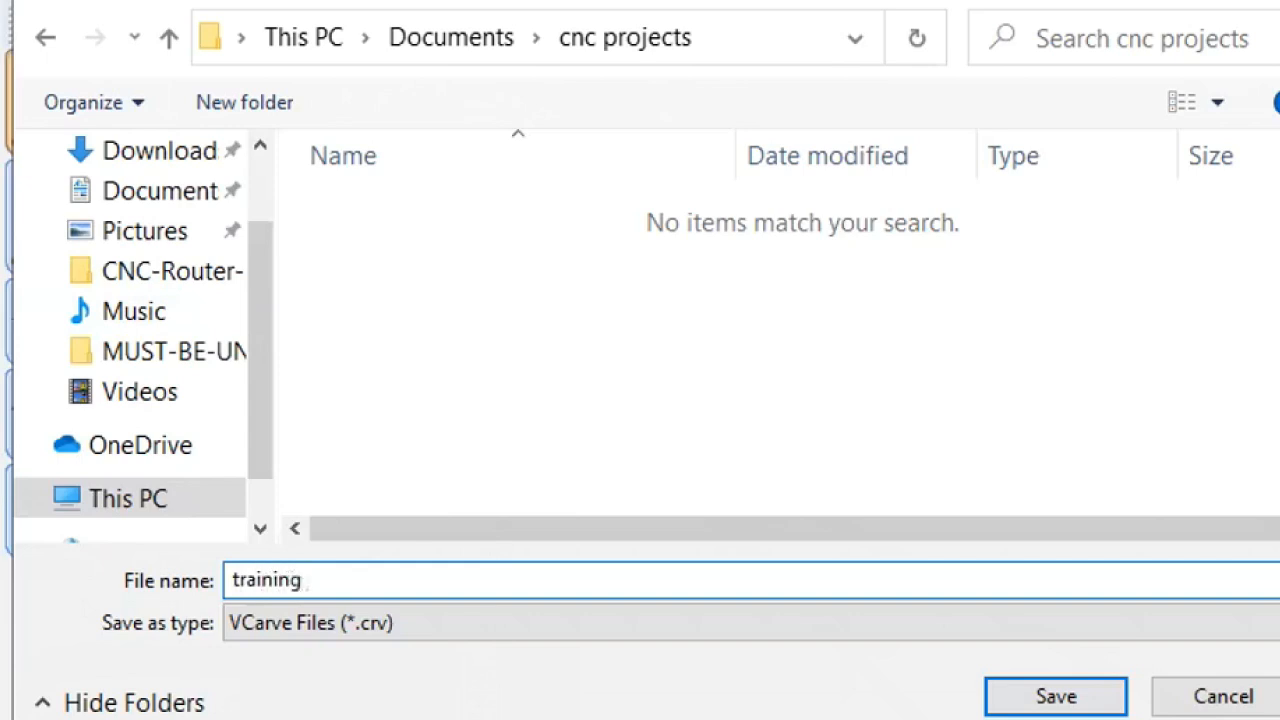
type(" One")
left_click(1057, 697)
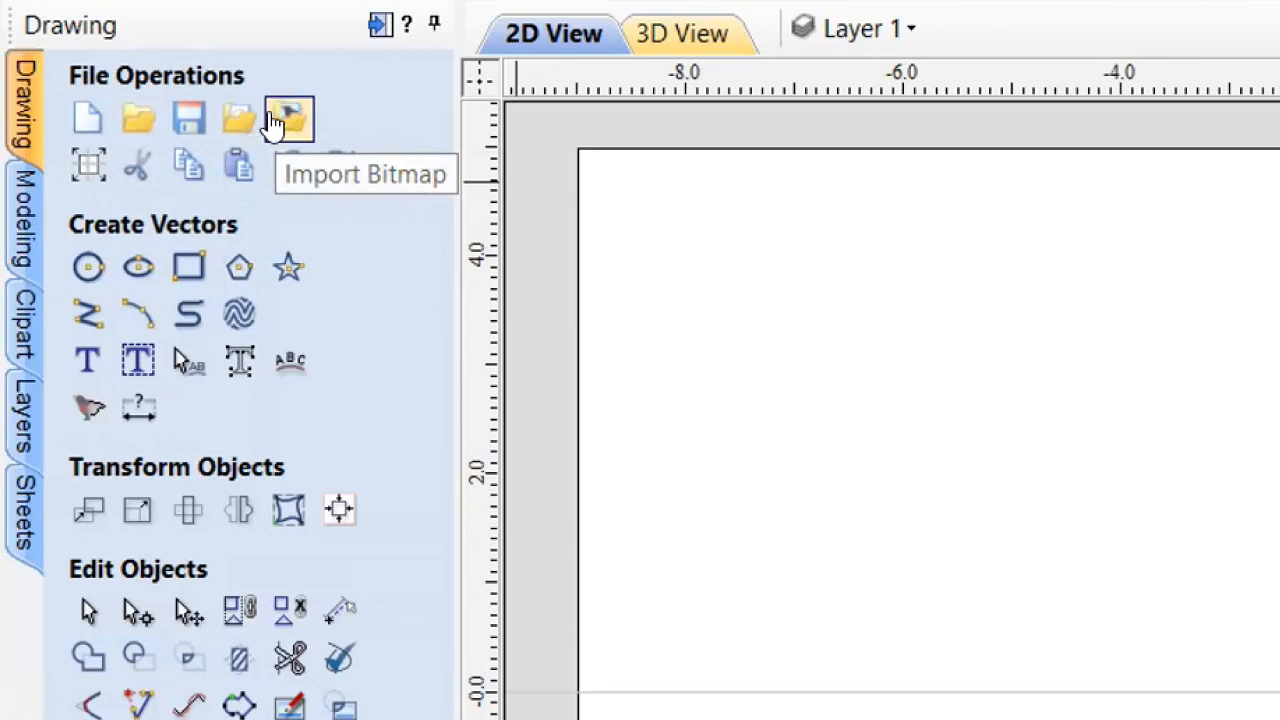
Review the job setup values for type, size and zero position and accept them
left_click(85, 170)
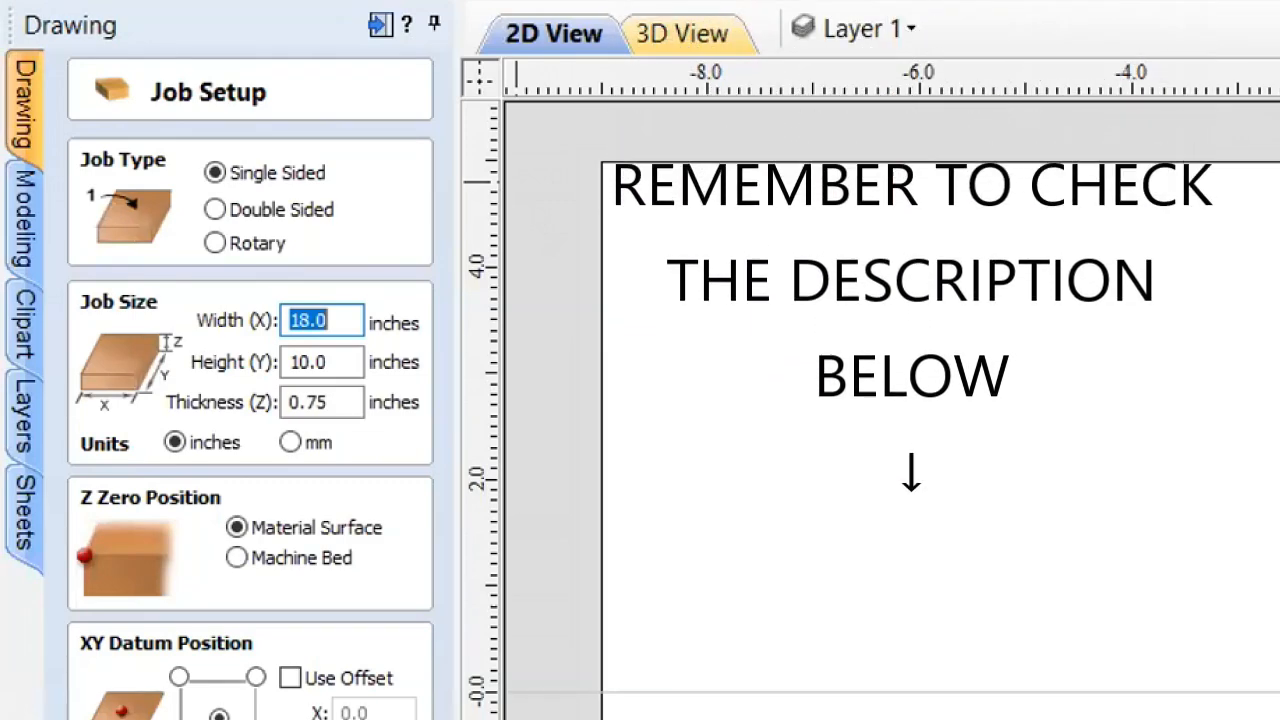
key("Return")
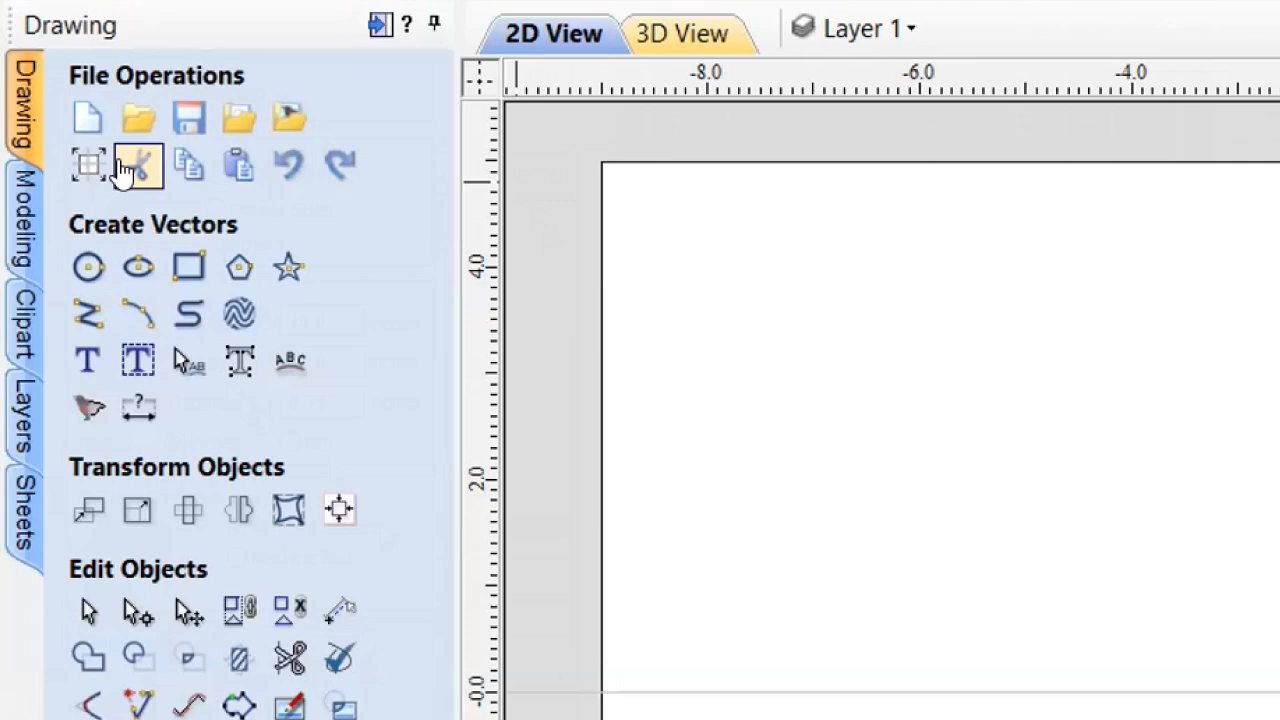
Draw a sloping straight line about 6.1 inches long above the horizontal centre line and cut it from the sheet
left_click(84, 314)
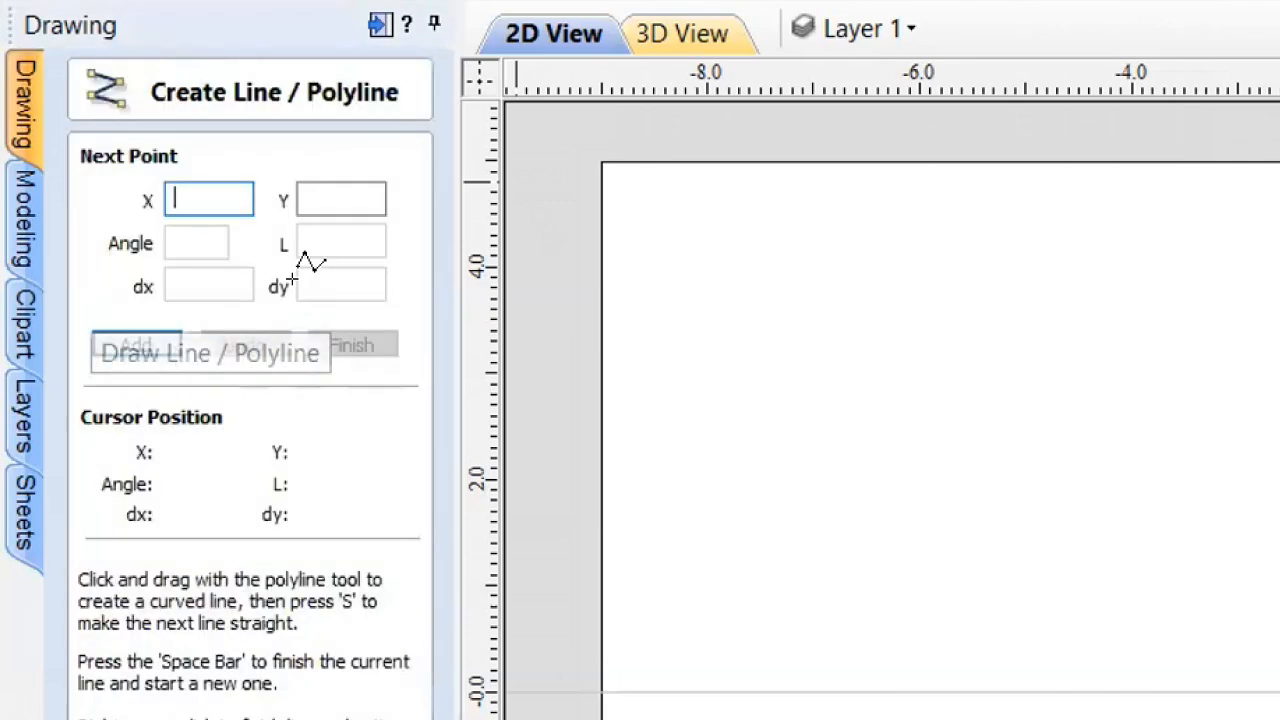
left_click(1066, 409)
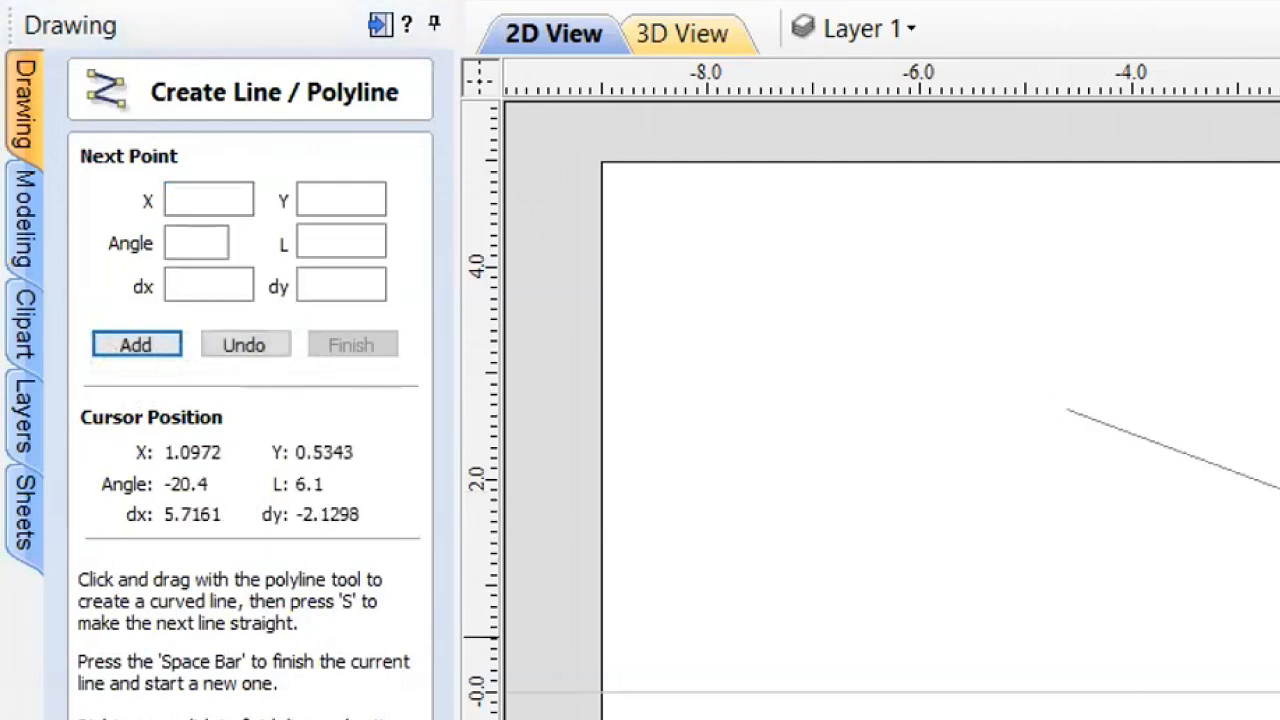
left_click(1279, 644)
right_click(1131, 487)
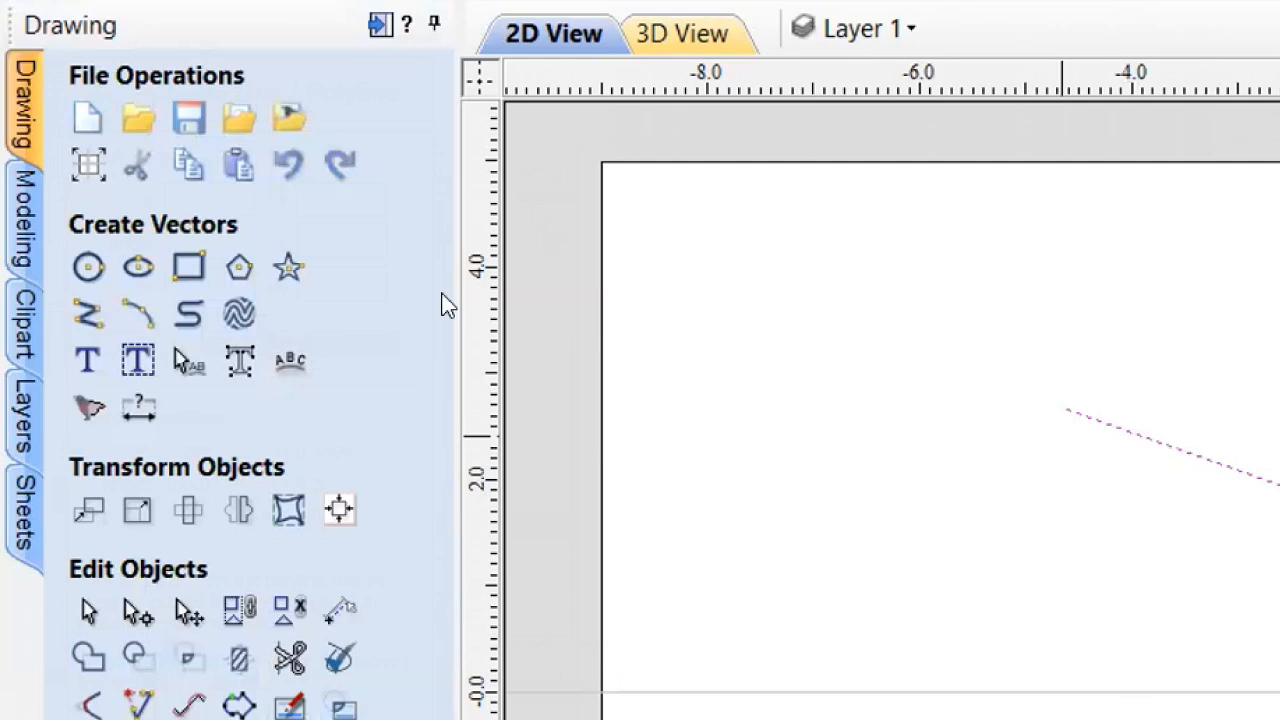
left_click(138, 164)
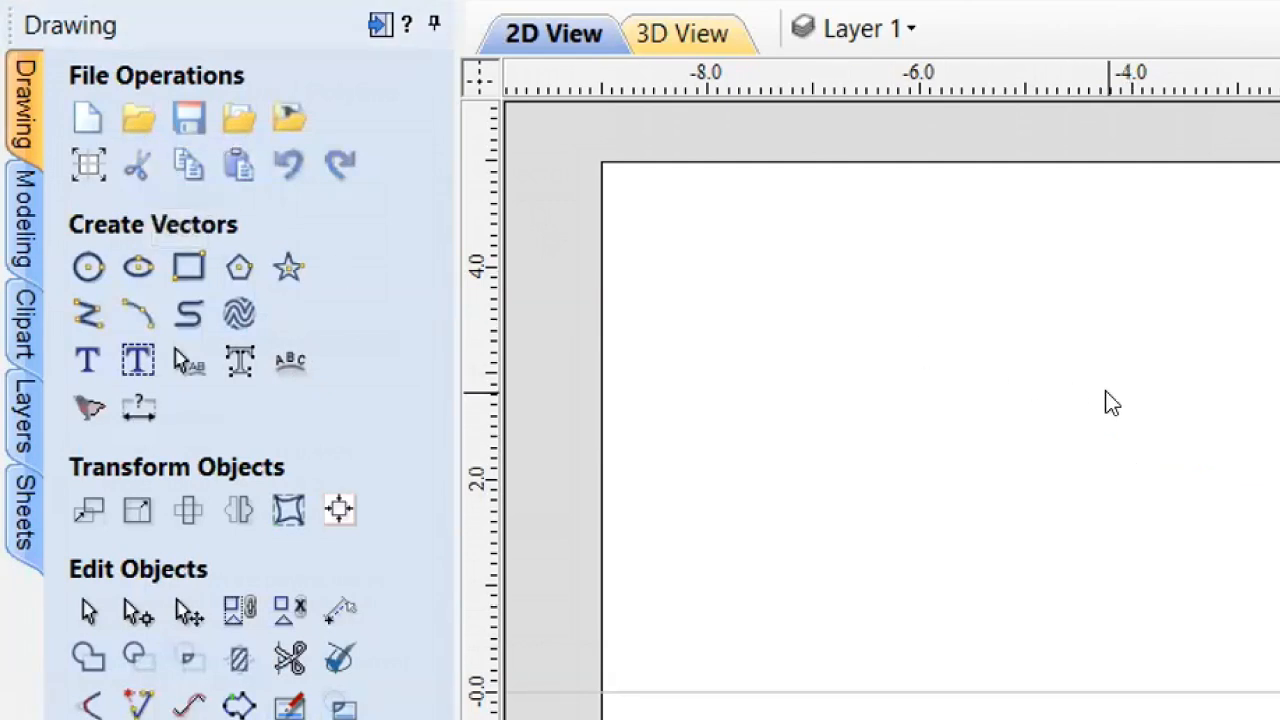
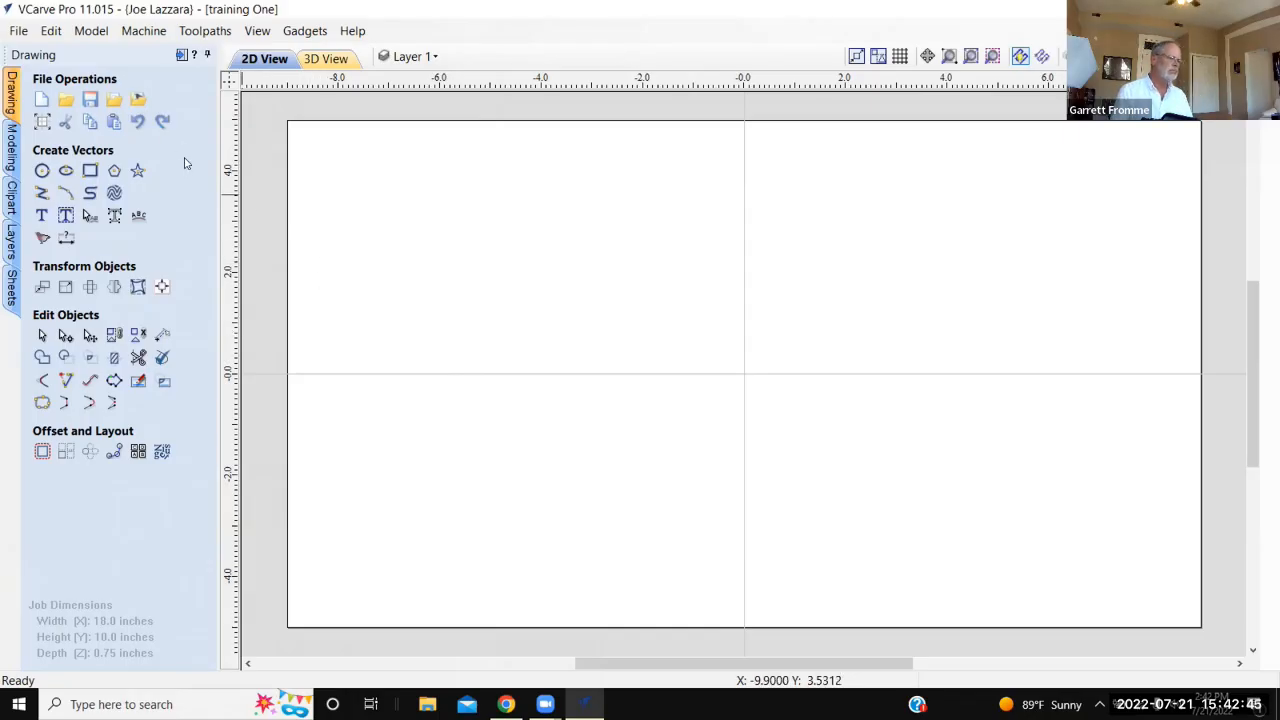
Create two circles 6 inches in diameter, one centred at X 0, Y 0 and the other at X -5, Y 0
left_click(42, 172)
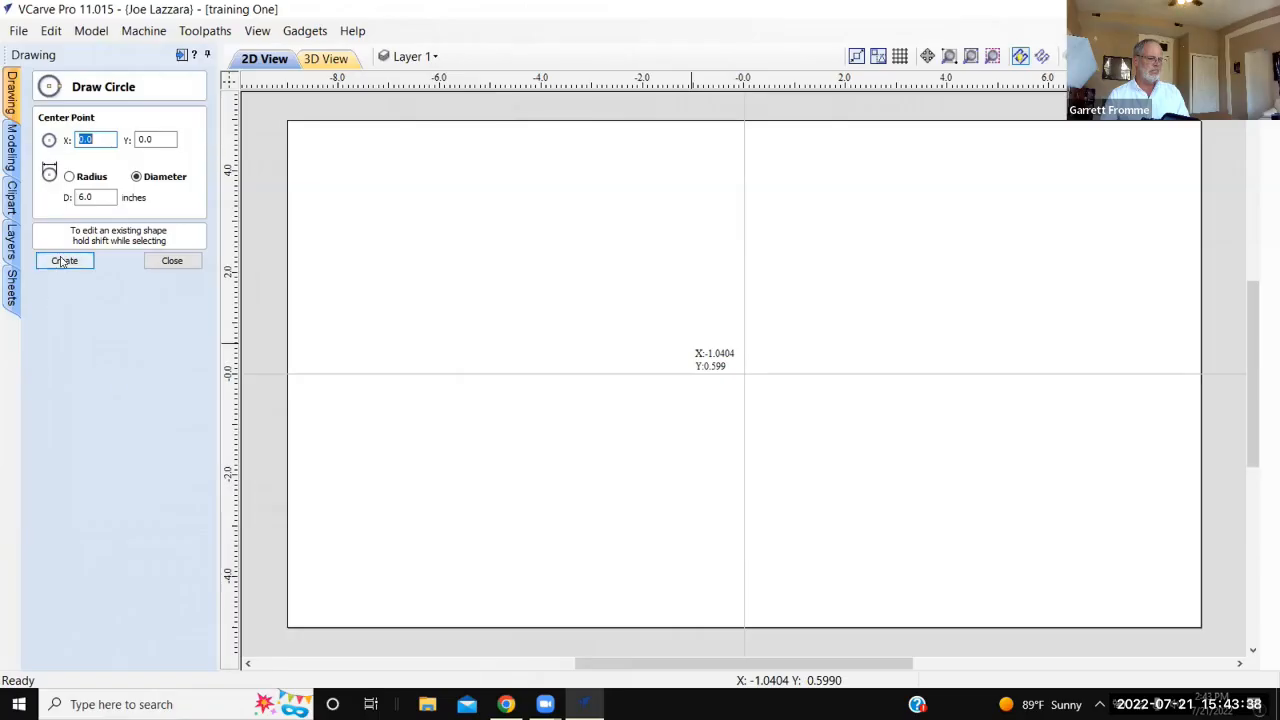
left_click(134, 551)
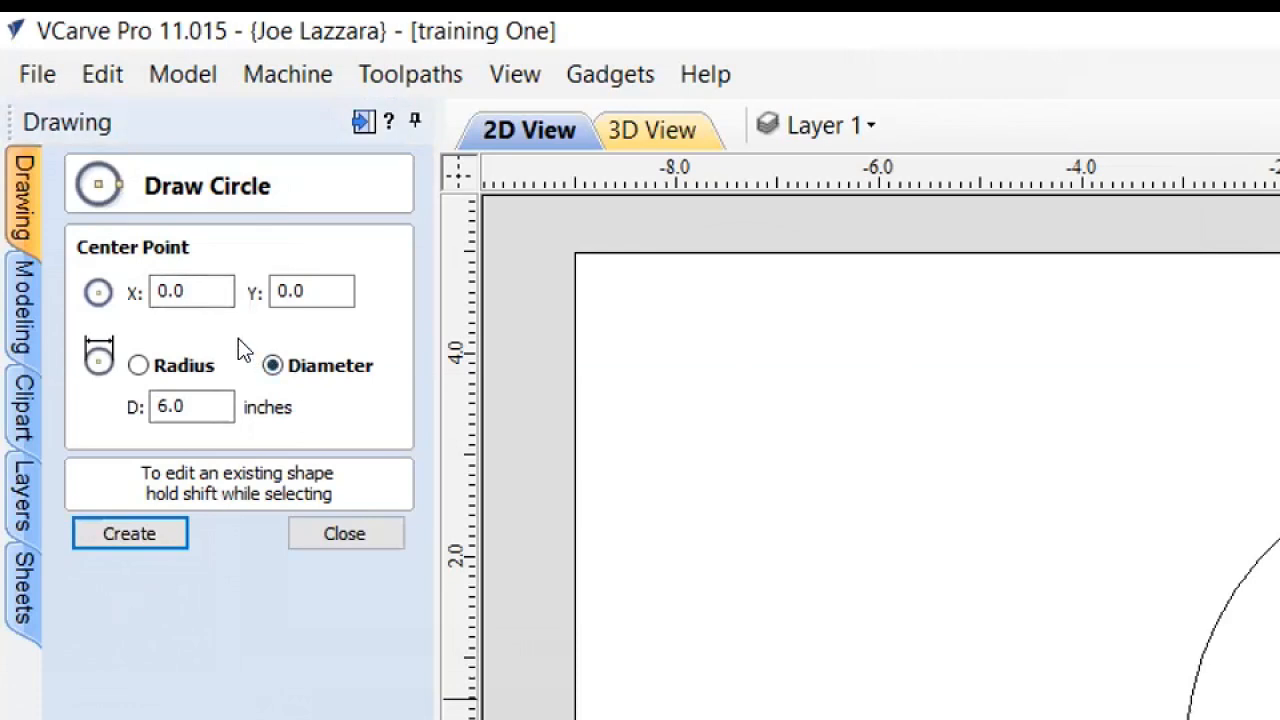
left_click(208, 286)
key("BackSpace")
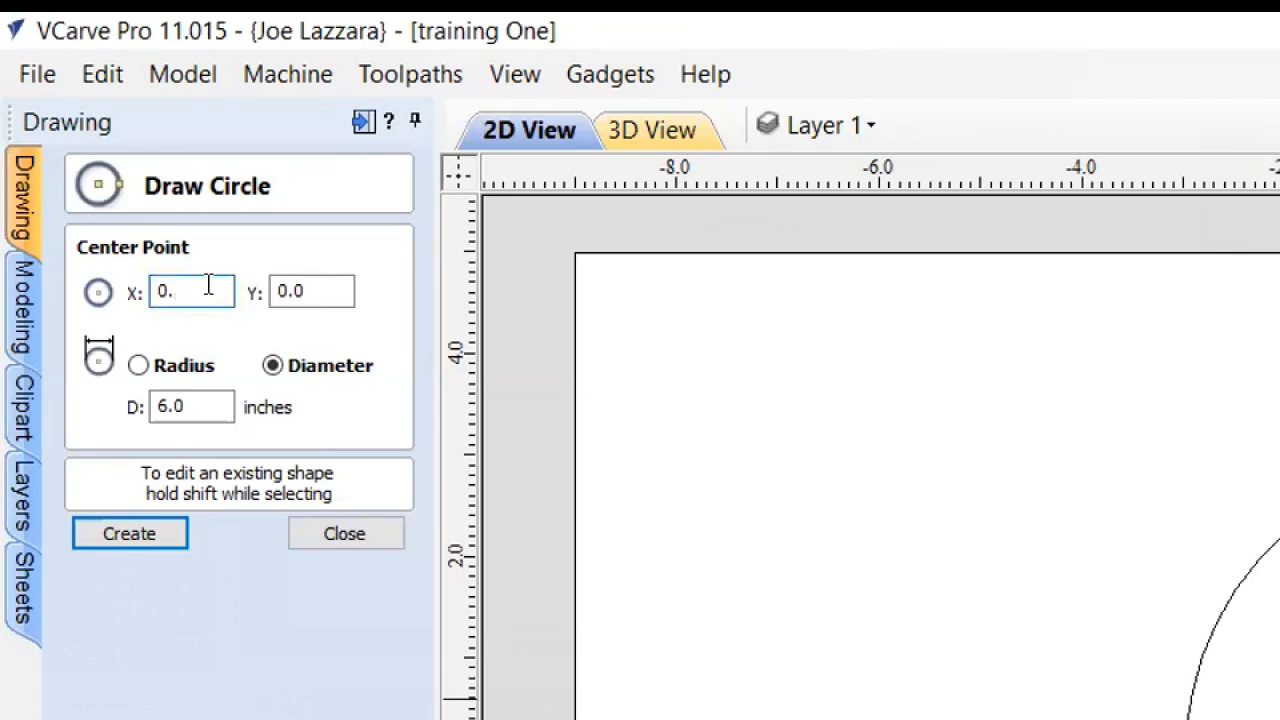
type("5")
key("BackSpace")
key("BackSpace")
key("BackSpace")
type("-5")
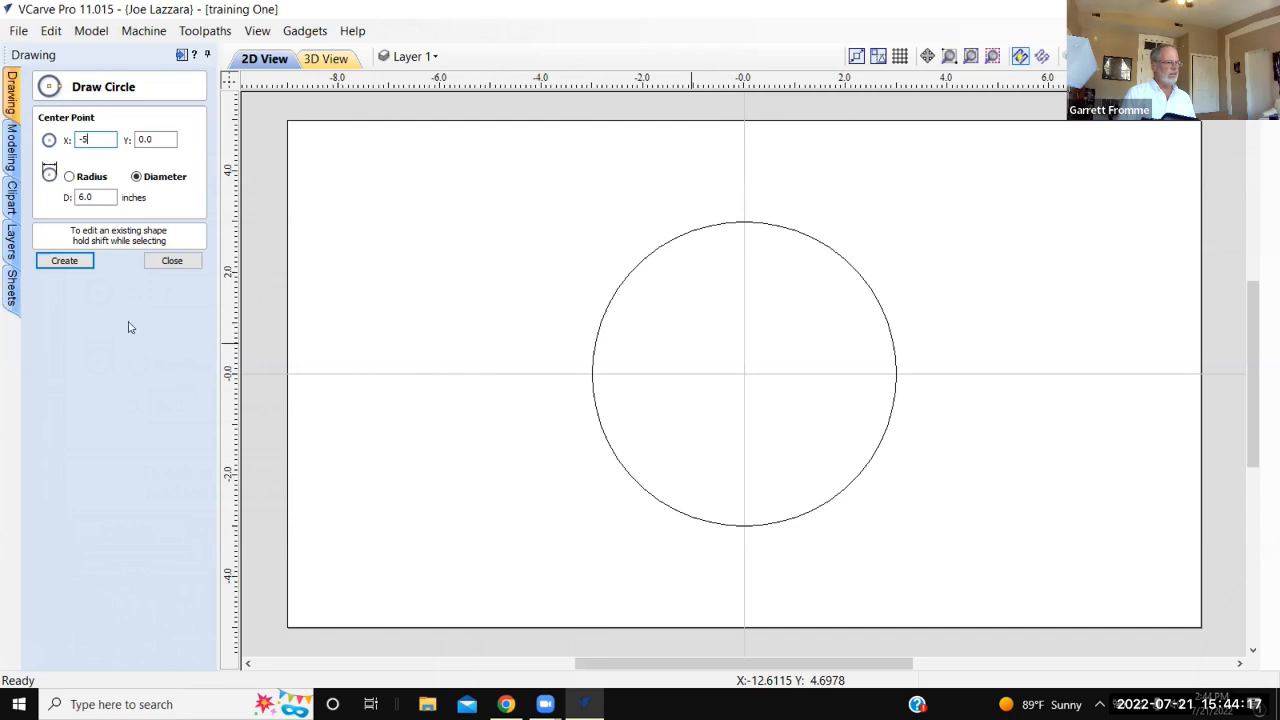
left_click(64, 261)
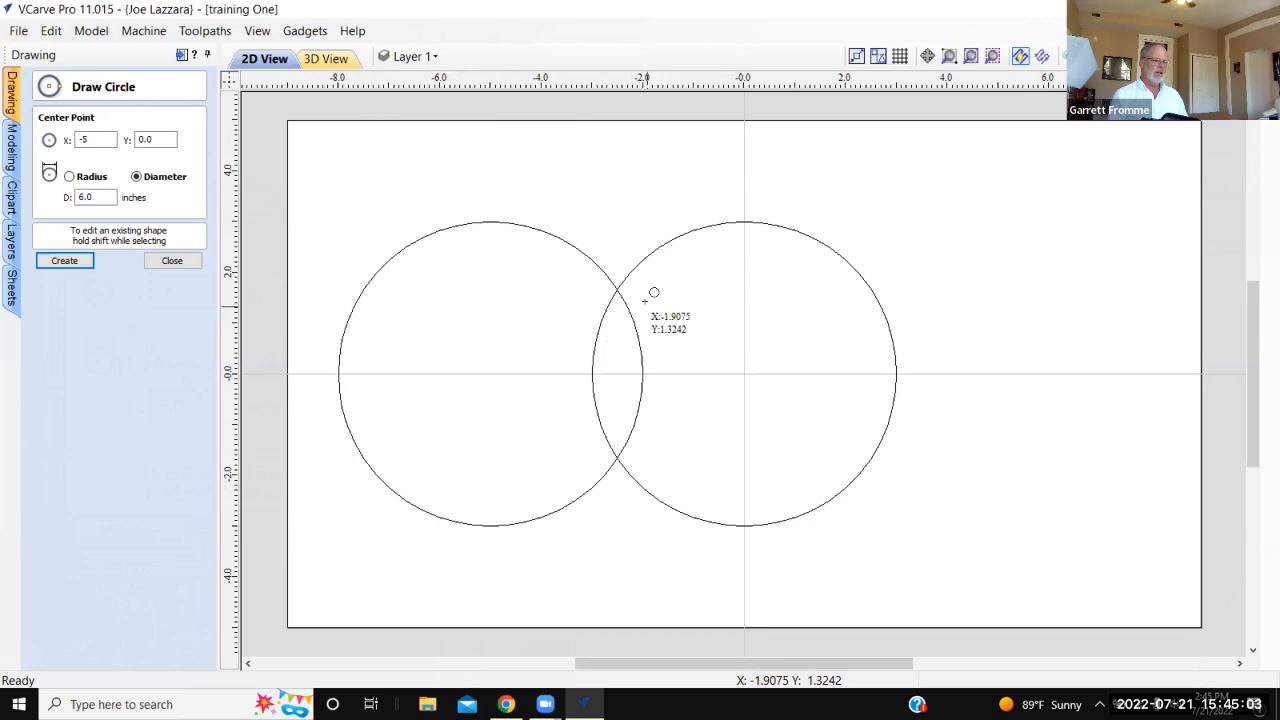
Place four circles freehand on the sheet, with diameters of about 6, 5.4, 0.6 and 18.4 inches
left_click(785, 348)
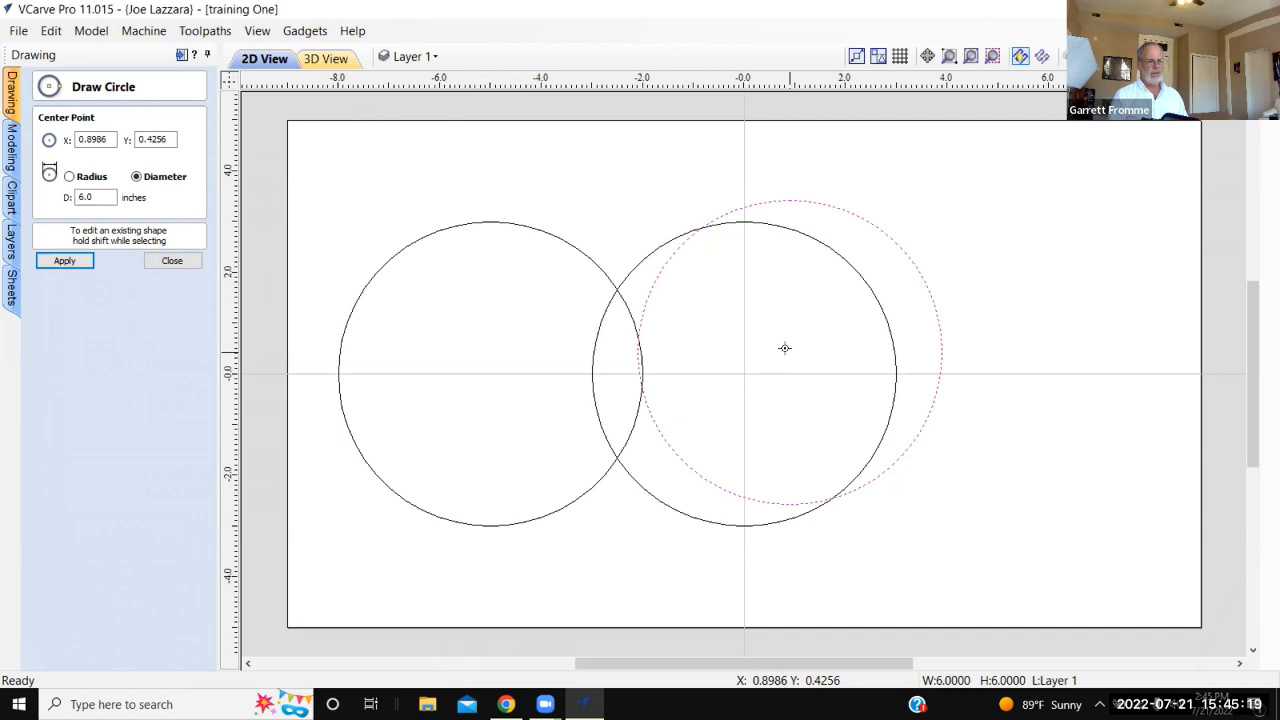
left_click_drag(784, 347, 672, 399)
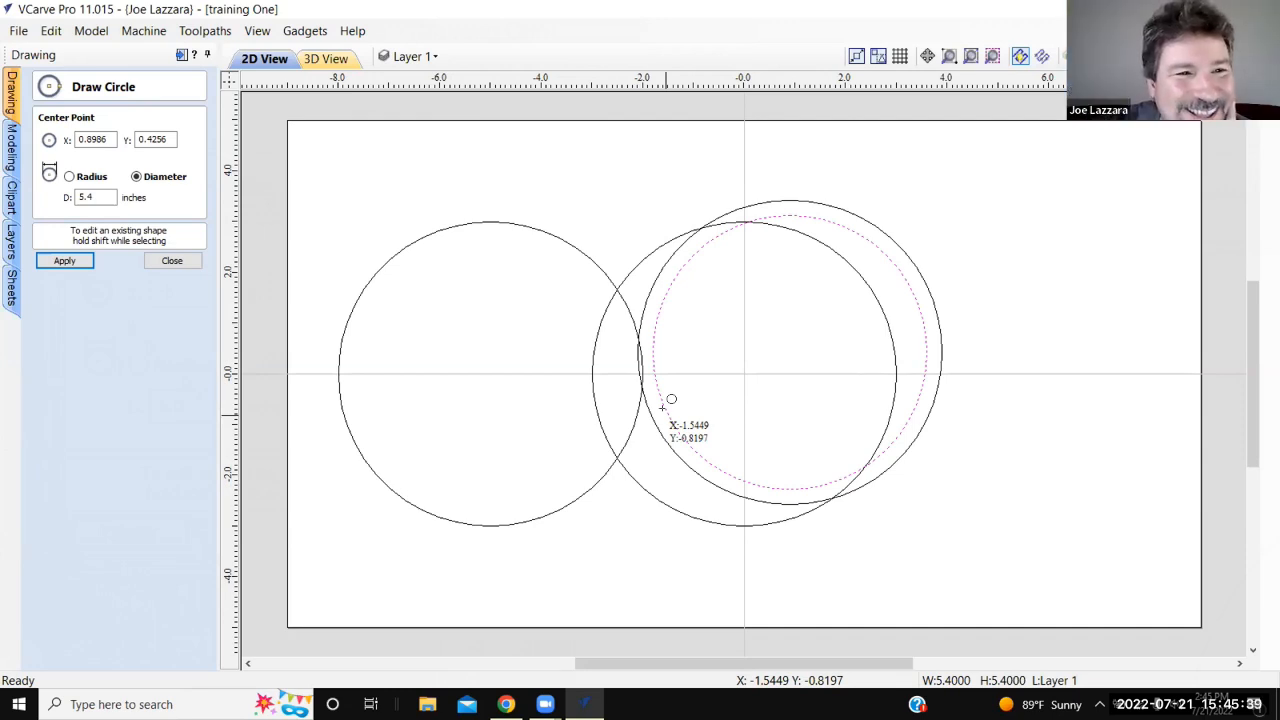
left_click(1103, 249)
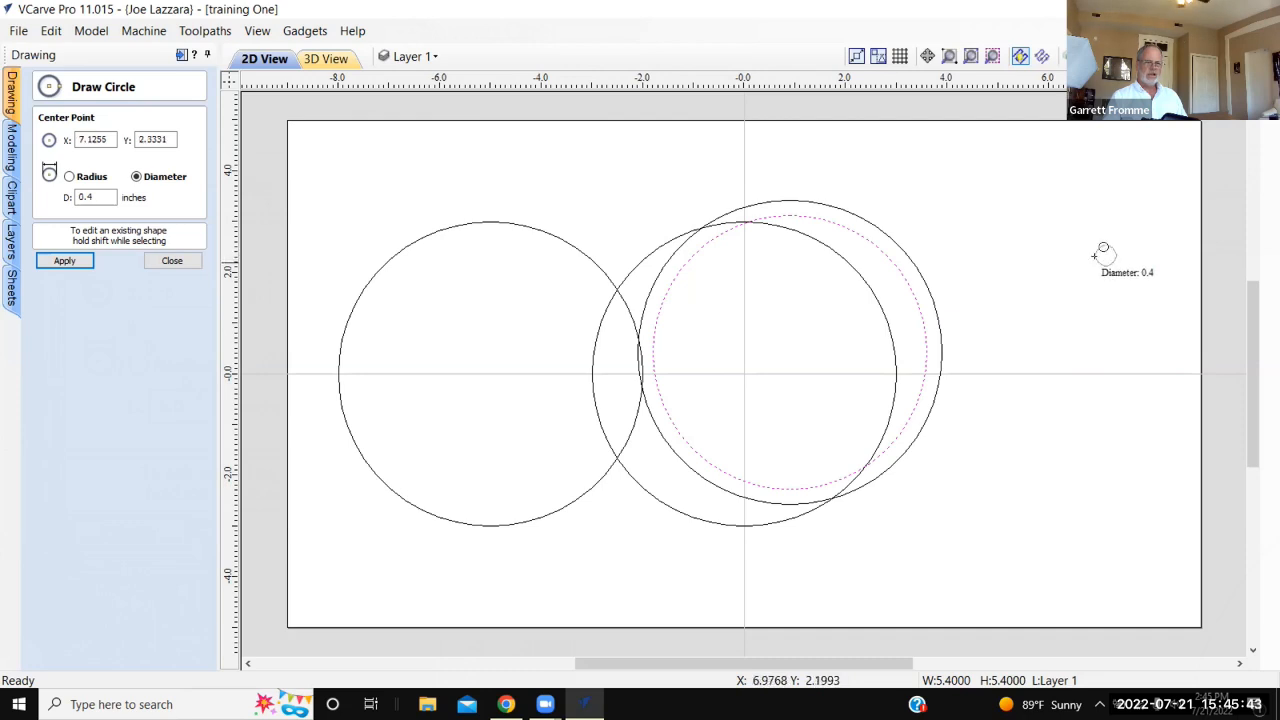
left_click(1091, 259)
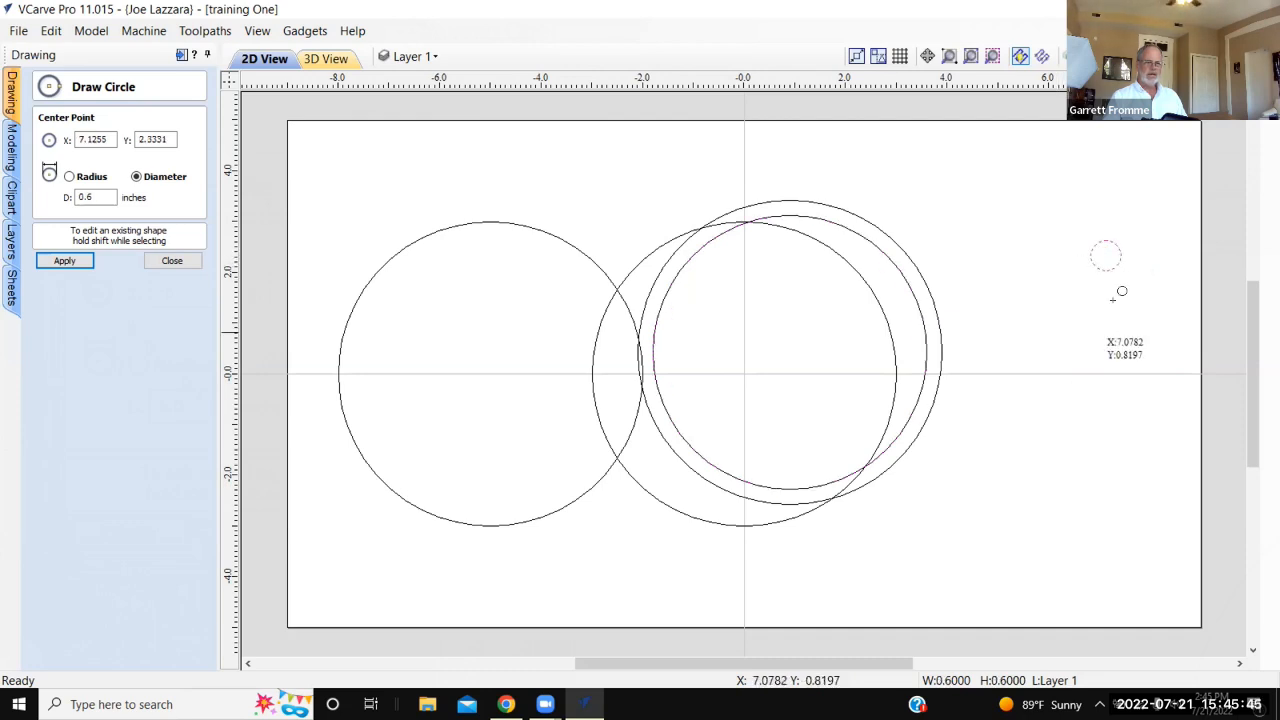
left_click(1097, 399)
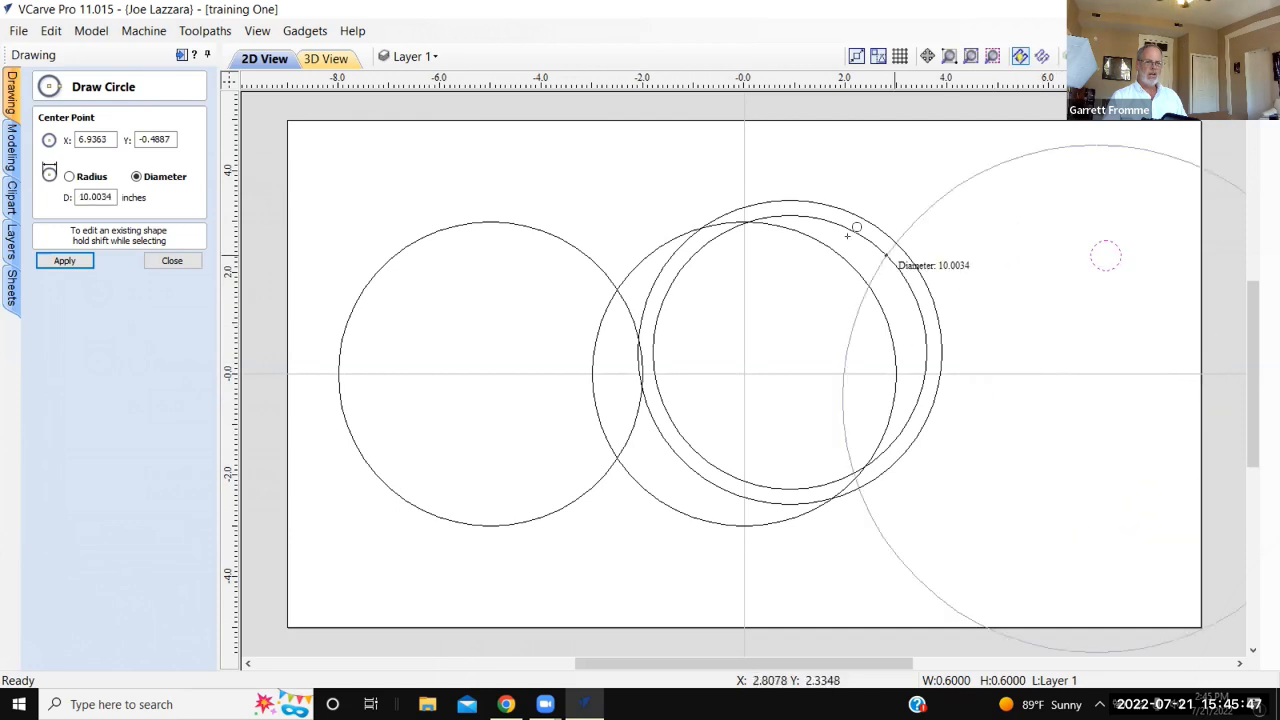
left_click(681, 175)
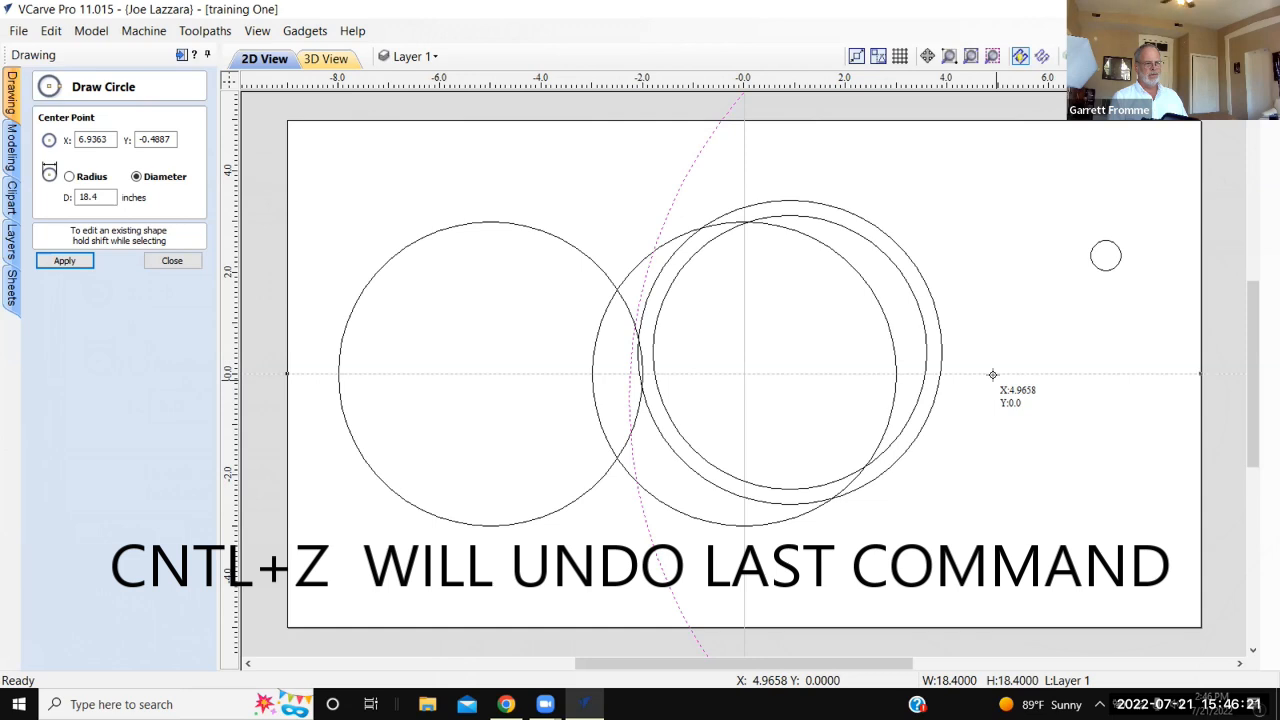
Undo the four freehand circles, keeping the two circles created from exact values
key("ctrl+z")
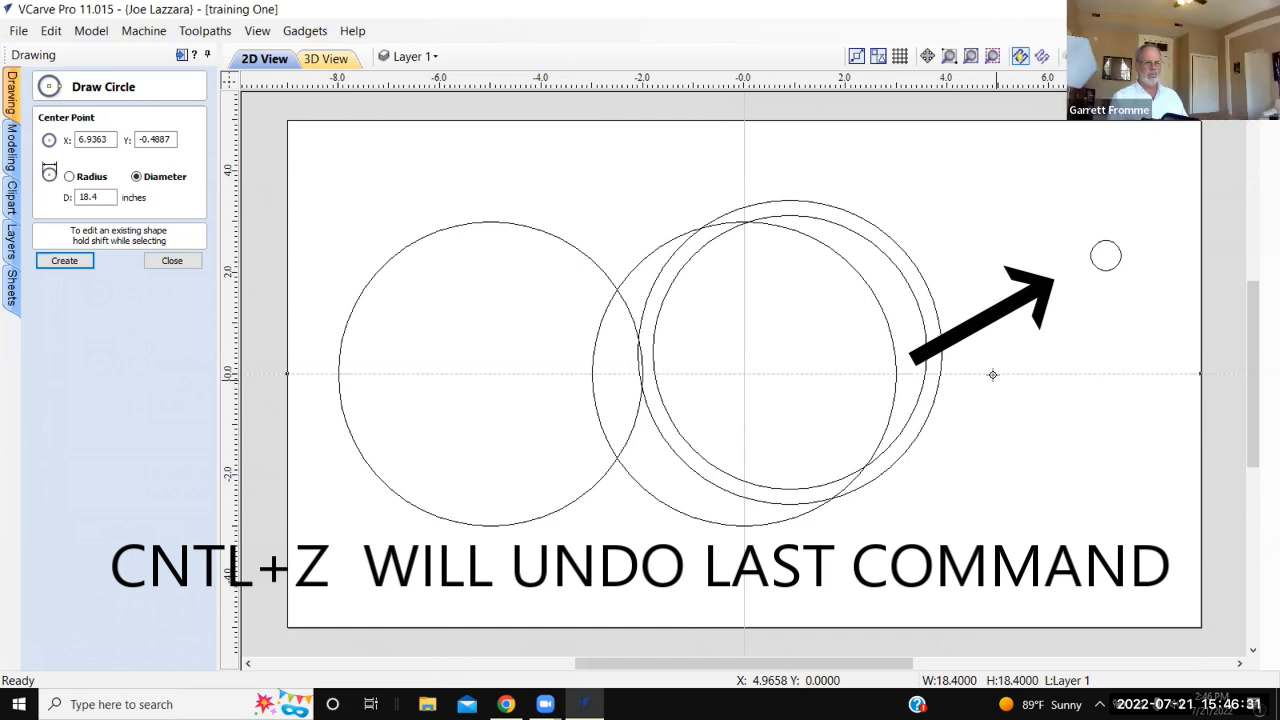
key("ctrl+z")
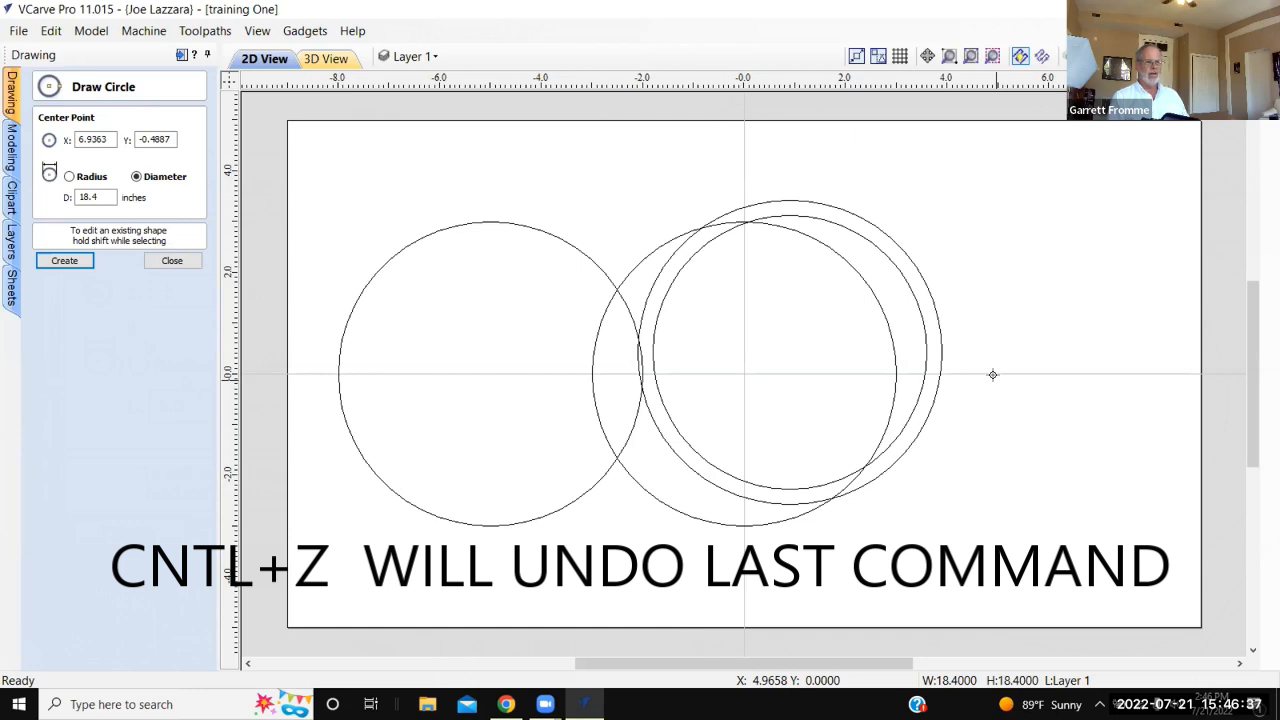
key("ctrl+z")
key("ctrl+z")
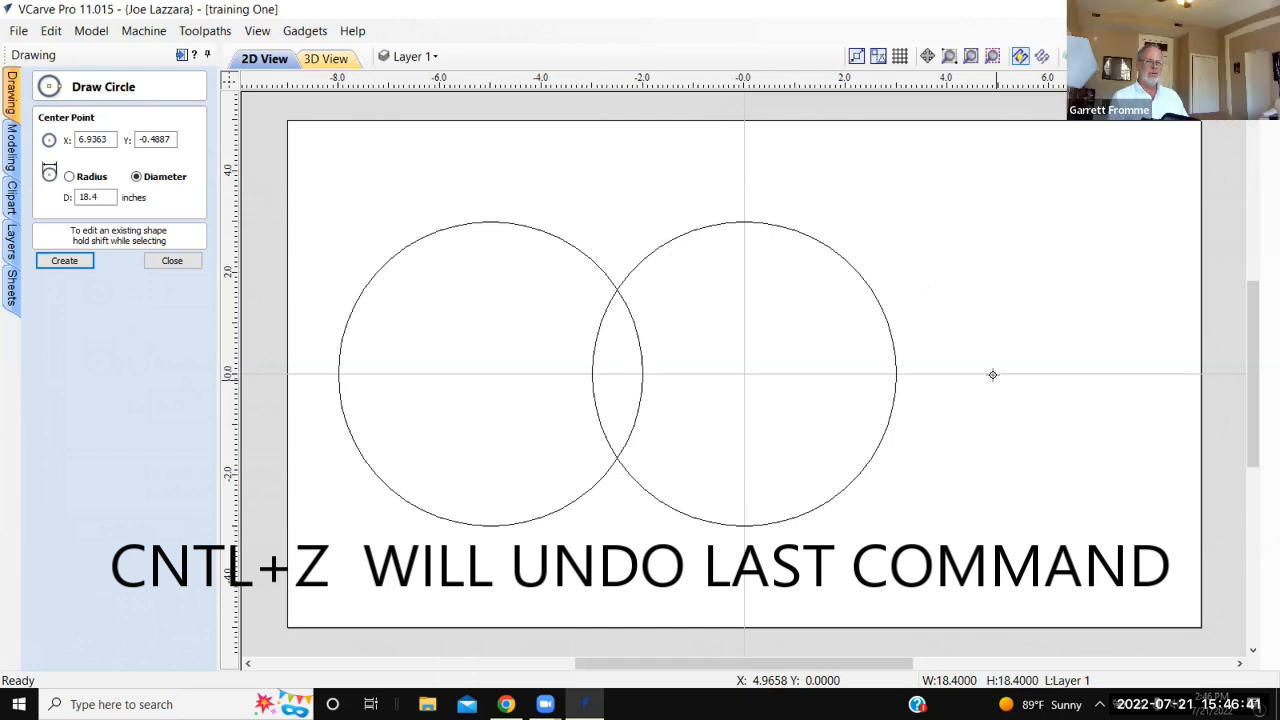
Undo the circle centred at X -5, Y 0, redo it together with the four freehand circles, and close the circle tool
key("ctrl+z")
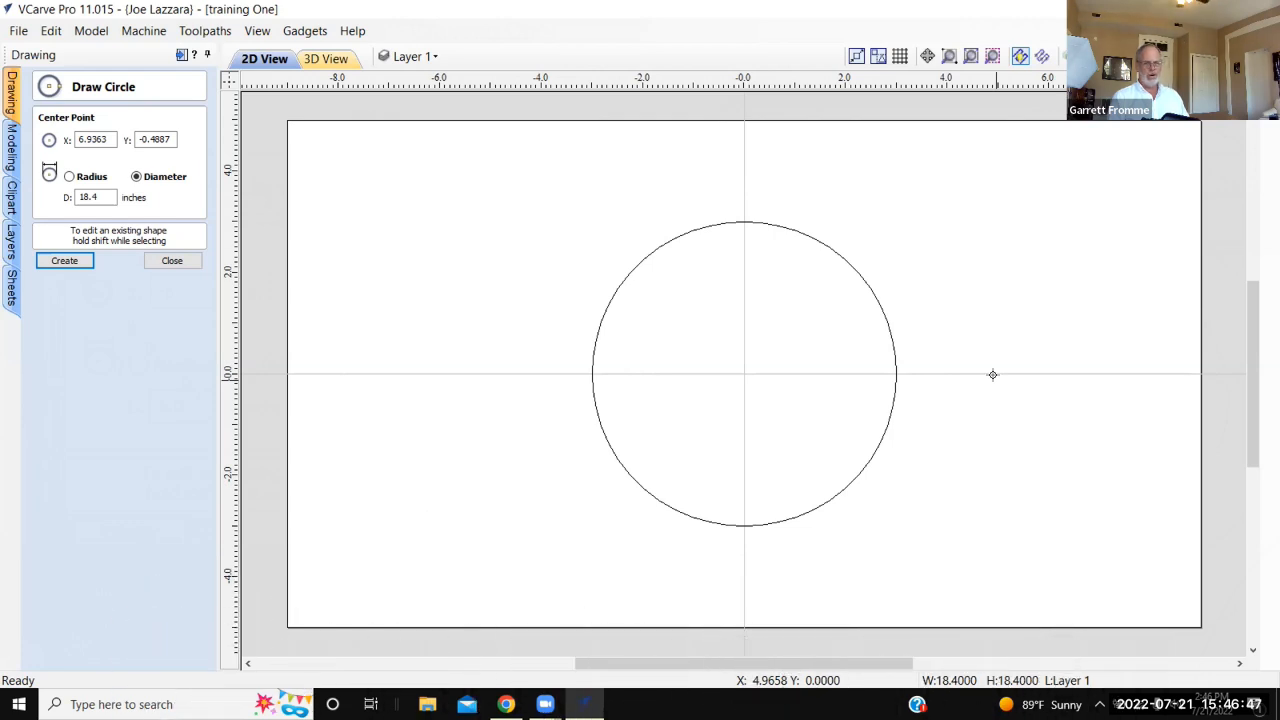
key("ctrl+y")
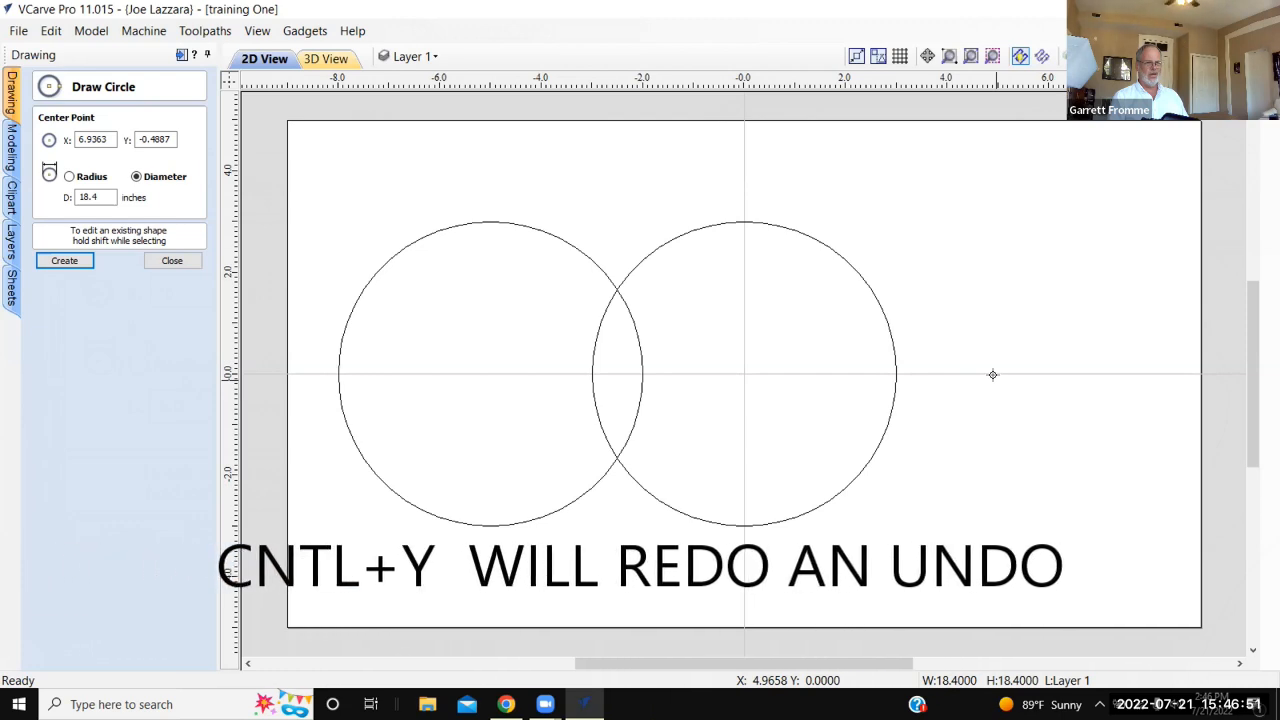
key("ctrl+y")
key("ctrl+y")
key("ctrl+y")
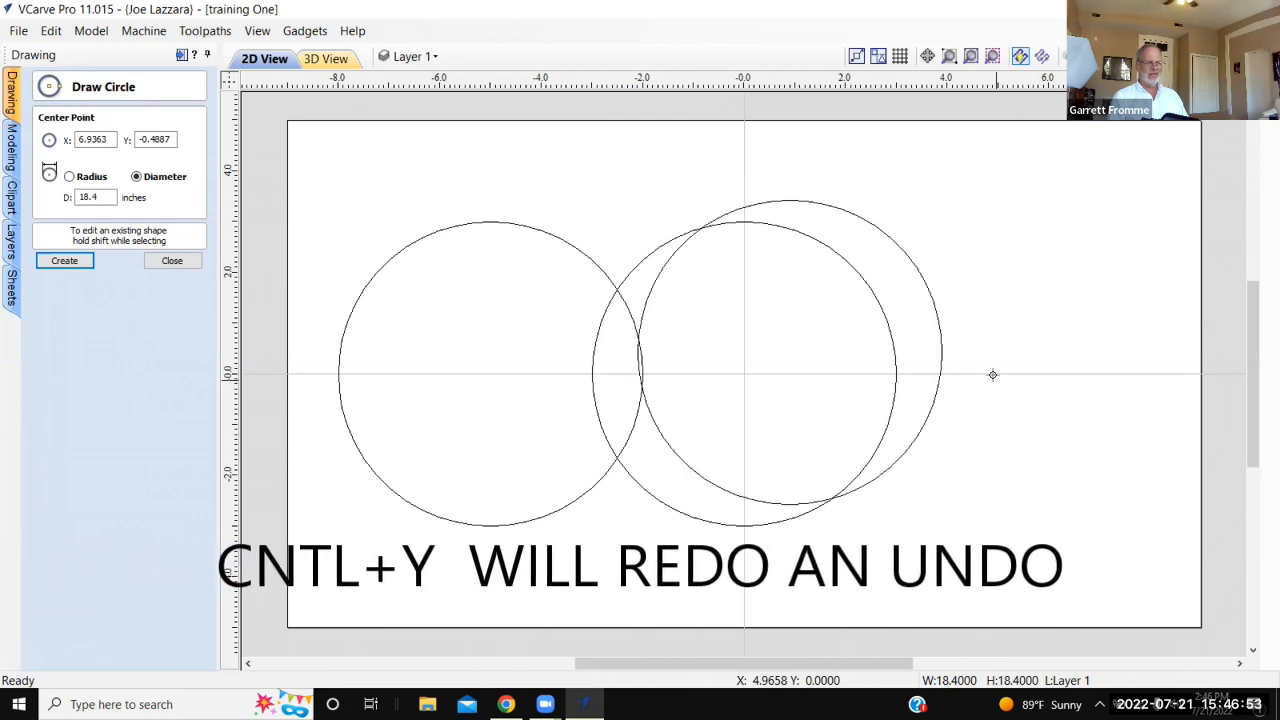
key("ctrl+y")
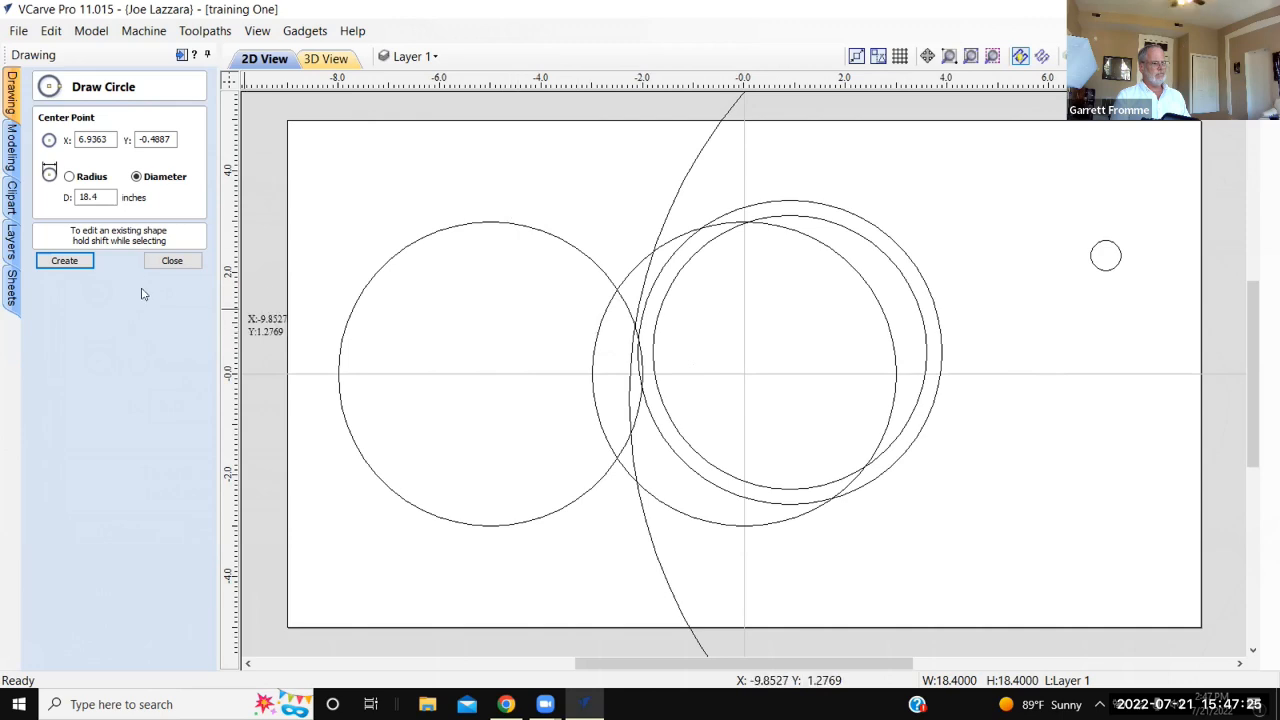
left_click(173, 263)
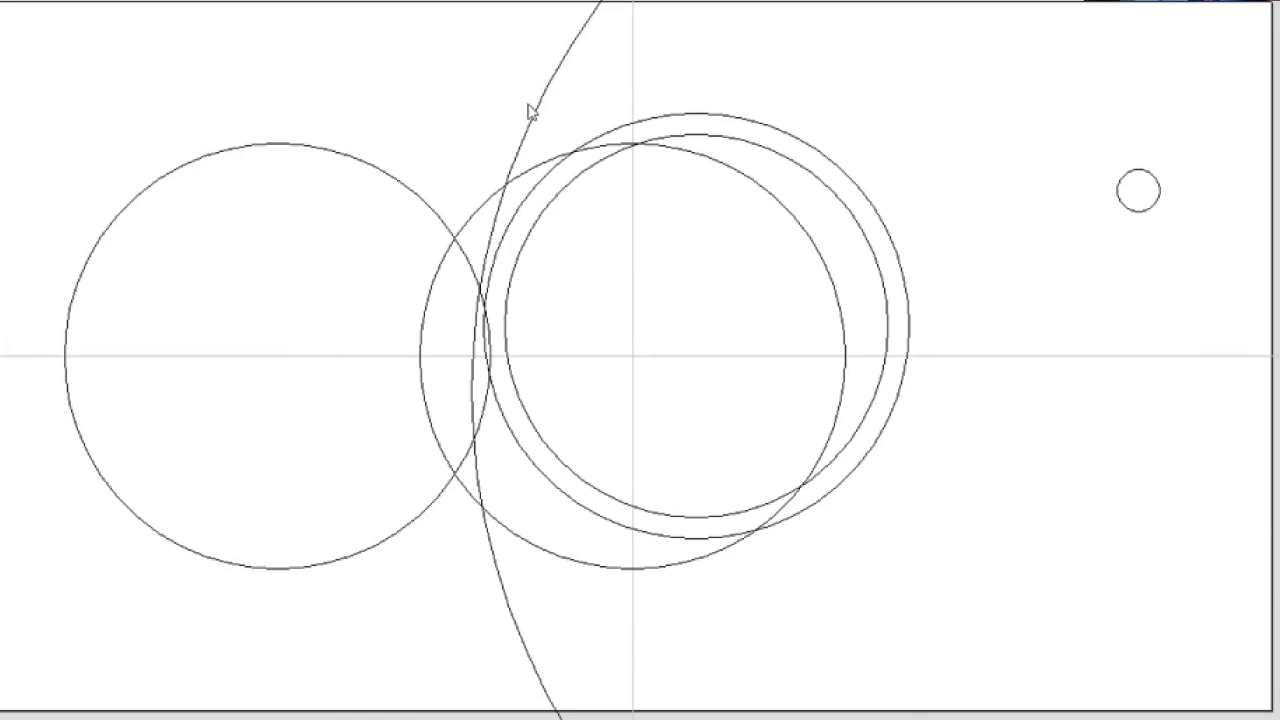
Select the large 18.4-inch circle directly and with a right-to-left crossing window, clearing the selection each time
left_click(531, 109)
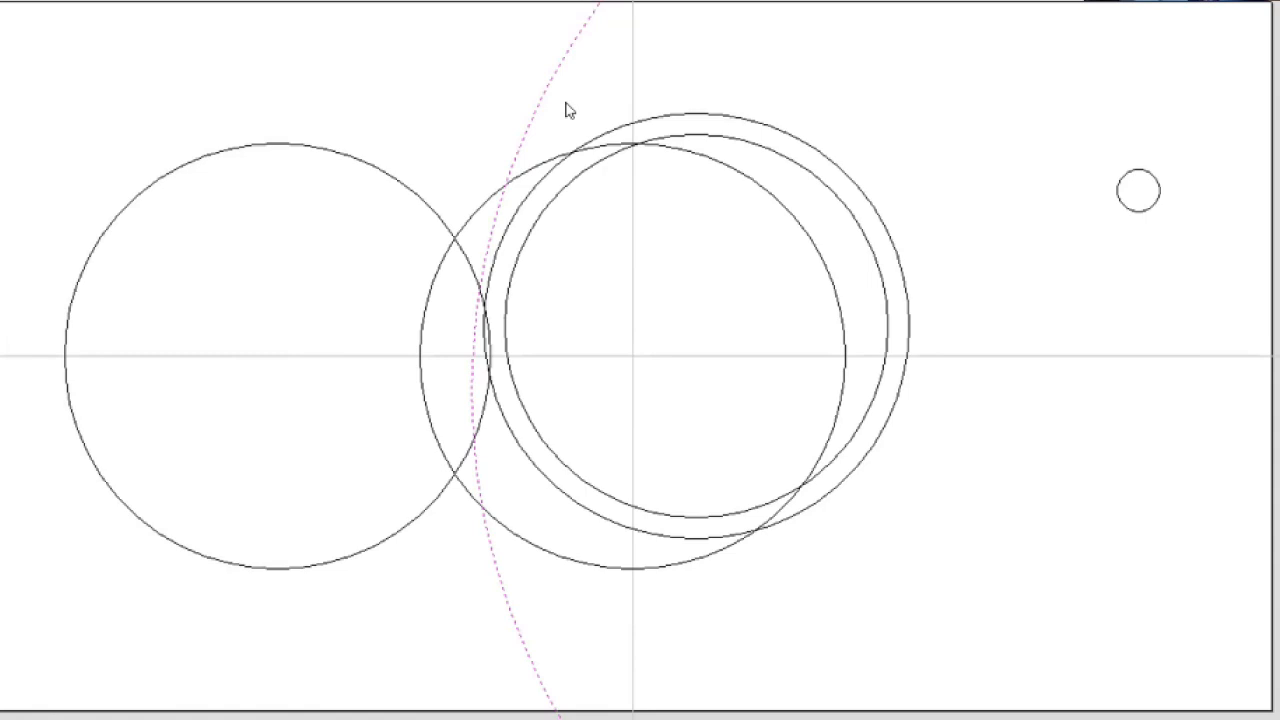
key("Escape")
left_click_drag(688, 50, 505, 62)
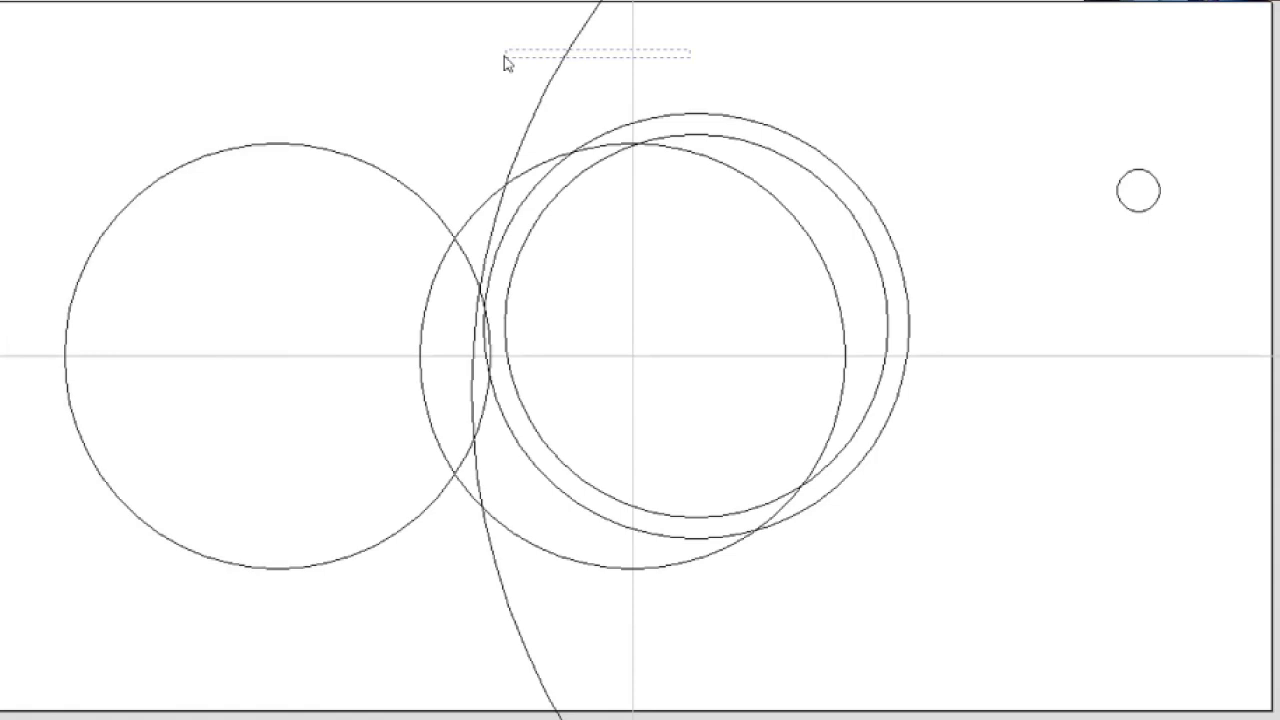
left_click_drag(505, 62, 506, 63)
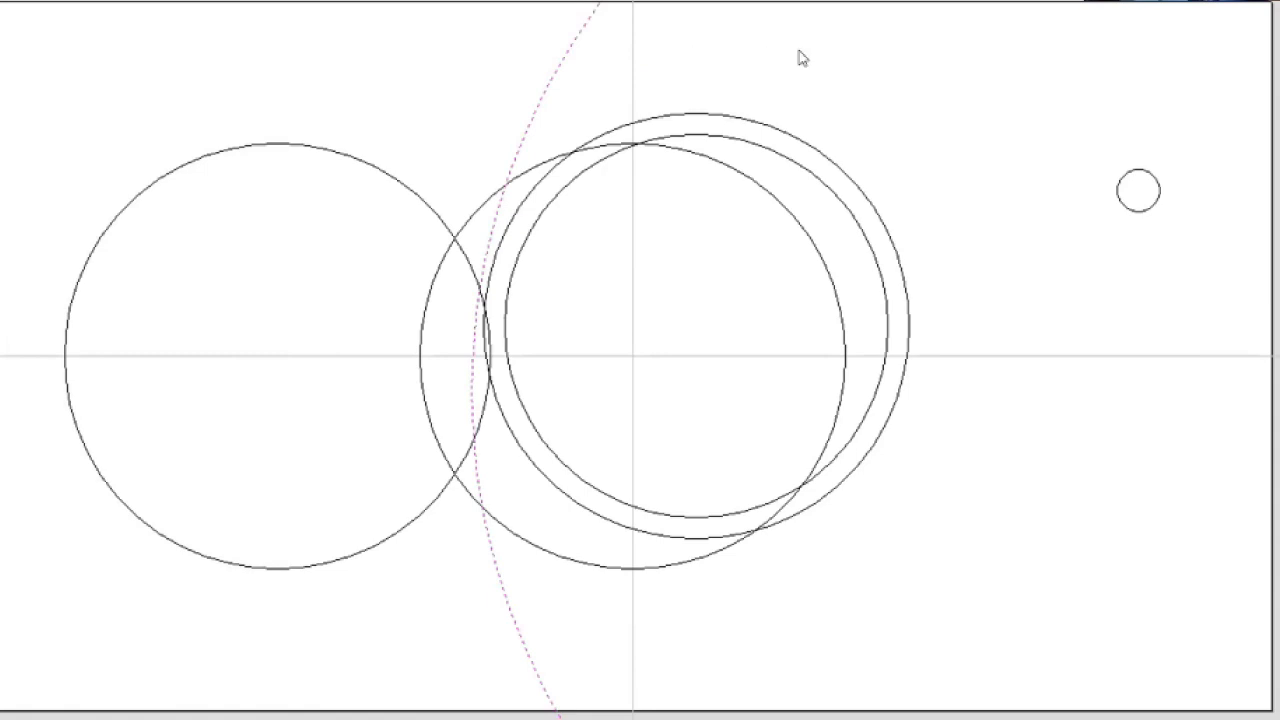
key("Escape")
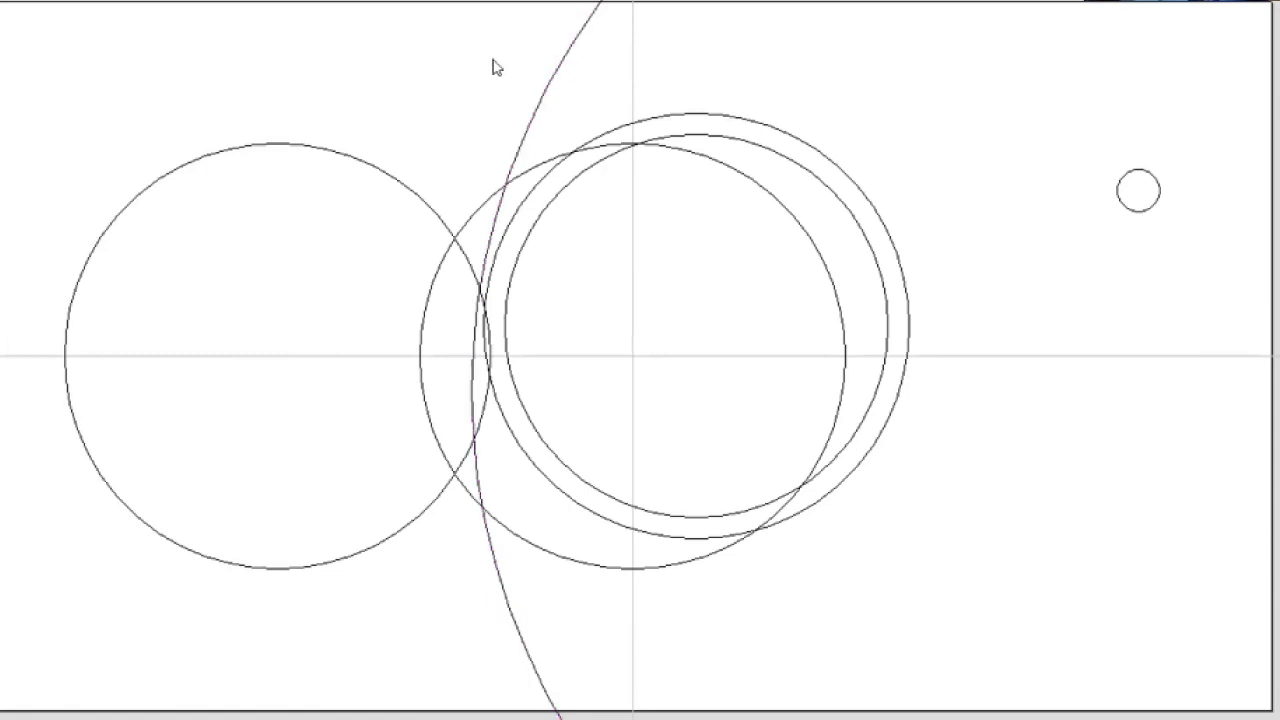
Select the large arc and the three 6-inch circles with a crossing window over their upper edges, and clear the selection
left_click_drag(441, 76, 597, 65)
left_click_drag(597, 63, 600, 63)
left_click_drag(600, 66, 227, 82)
left_click_drag(227, 82, 191, 149)
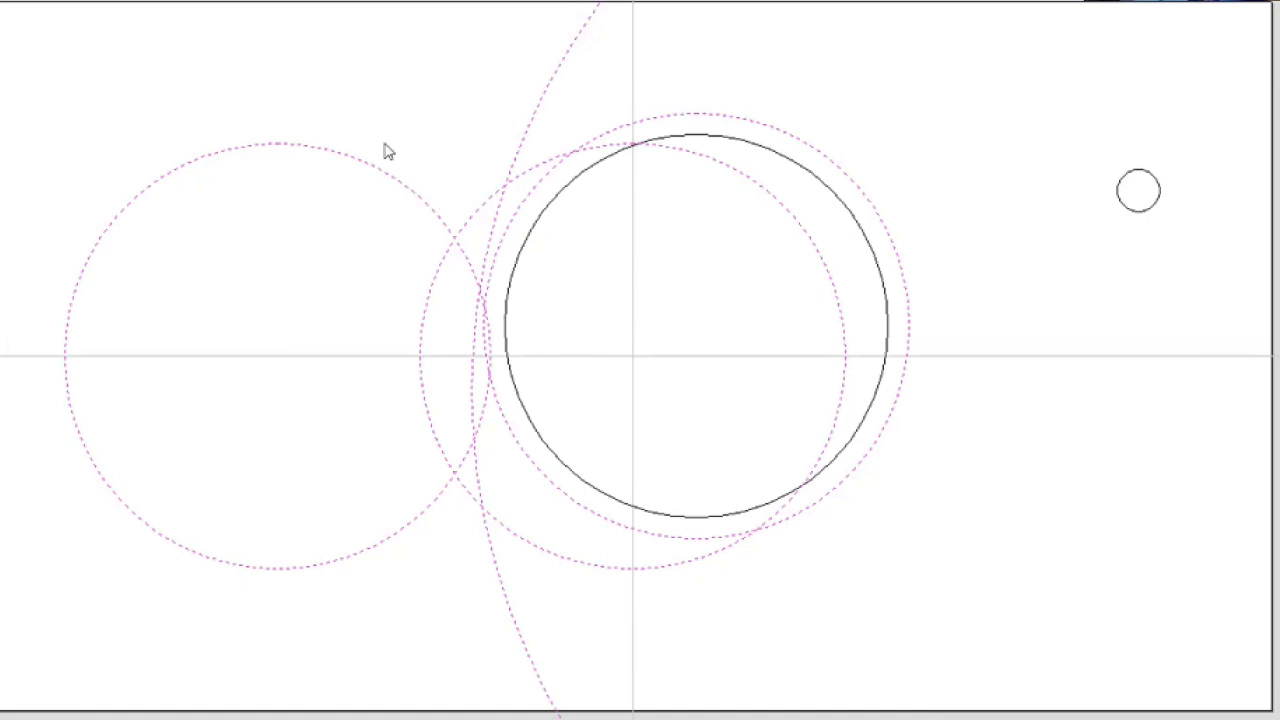
key("Escape")
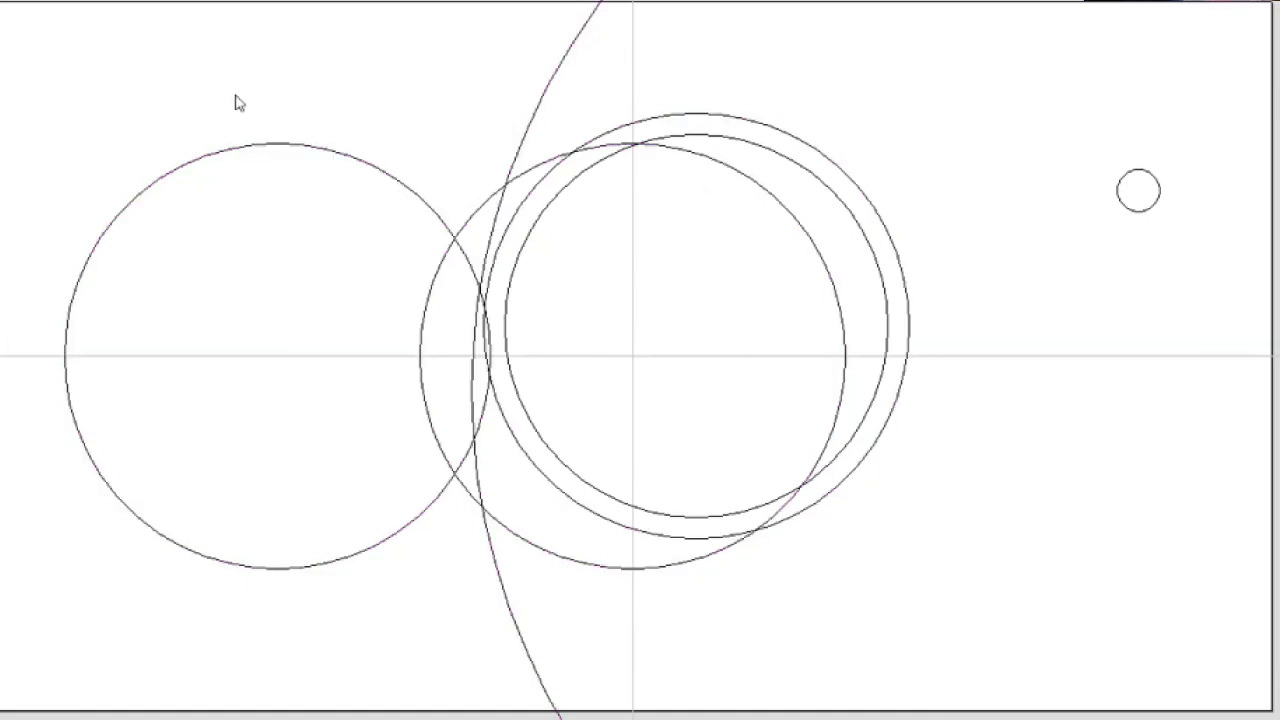
Select the small circle with an enclosing window, select it together with the three overlapping circles around the origin, and clear the selection
mouse_move(135, 87)
left_mouse_down()
mouse_move(789, 143)
mouse_move(959, 174)
mouse_move(1198, 272)
left_mouse_up()
mouse_move(1200, 275)
left_mouse_down()
mouse_move(1166, 274)
mouse_move(1275, 323)
mouse_move(1208, 274)
left_mouse_up()
left_click(1140, 195)
left_click(1096, 275)
left_click_drag(678, 282, 1200, 151)
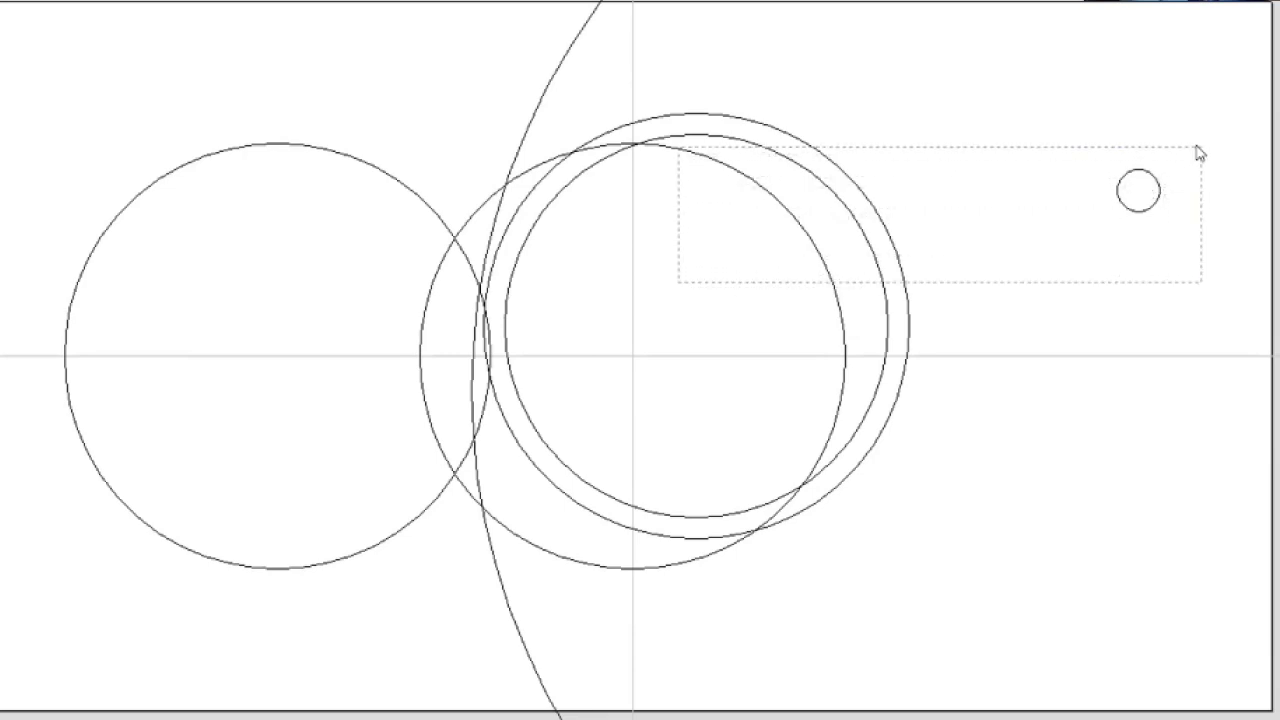
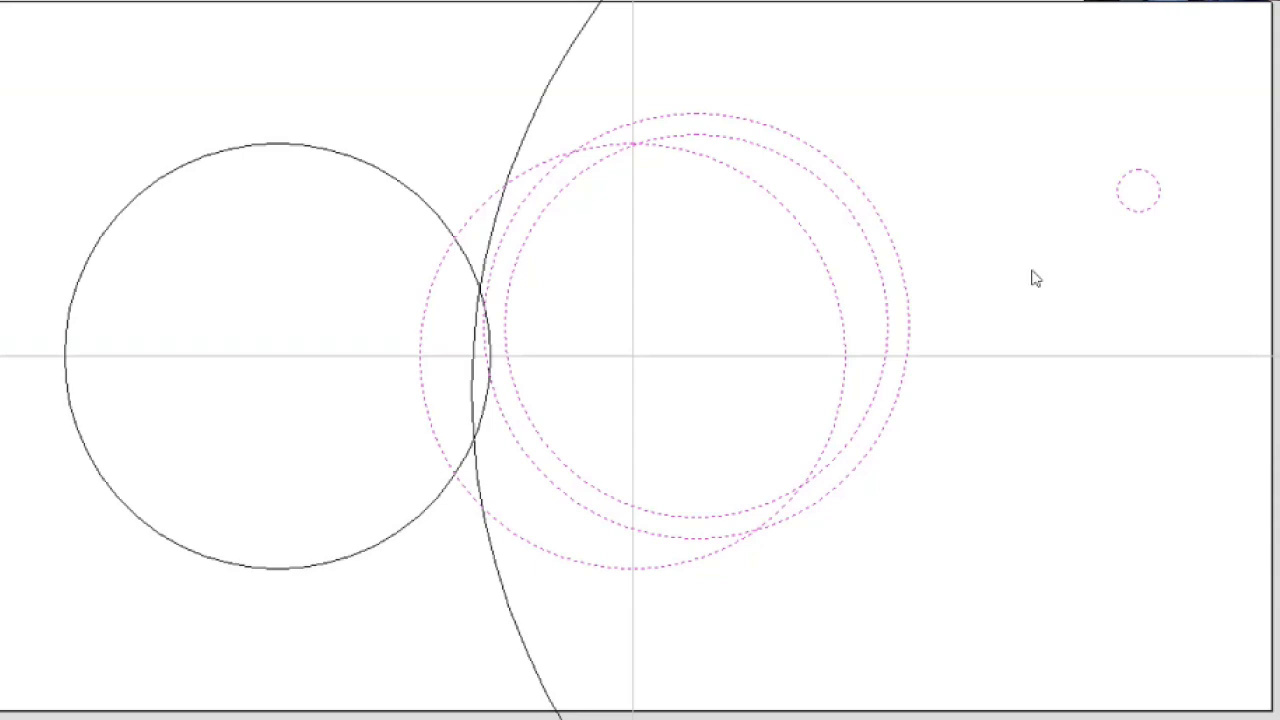
left_click(956, 160)
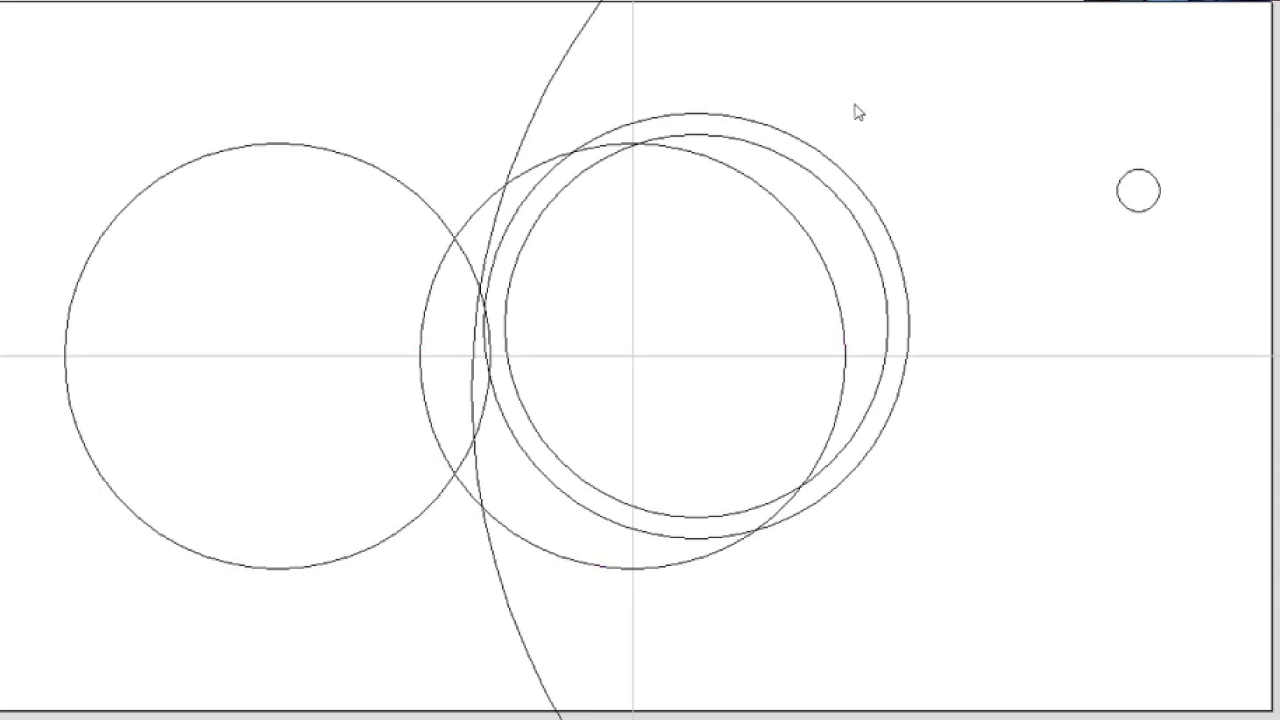
Compare crossing and enclosing windows over the circles' upper edges, select the inner 5.4-inch circle on its own, and clear the selection
left_click_drag(888, 114, 241, 112)
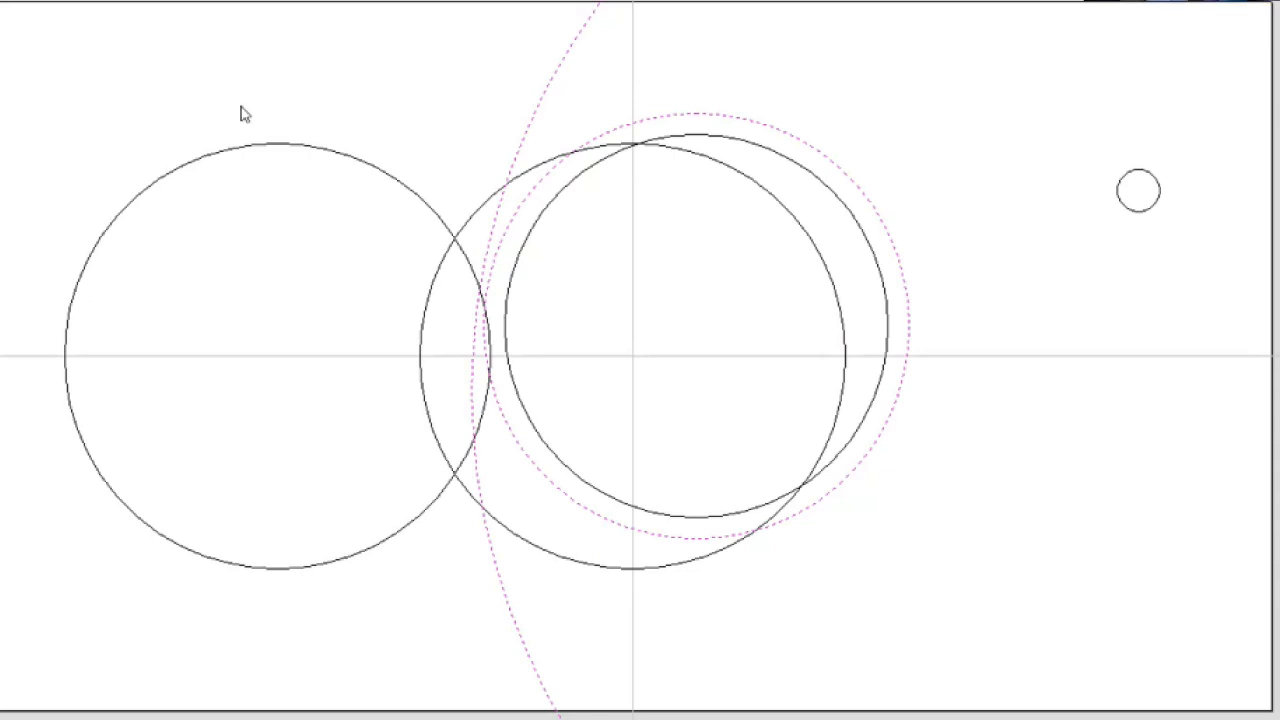
left_click(366, 108)
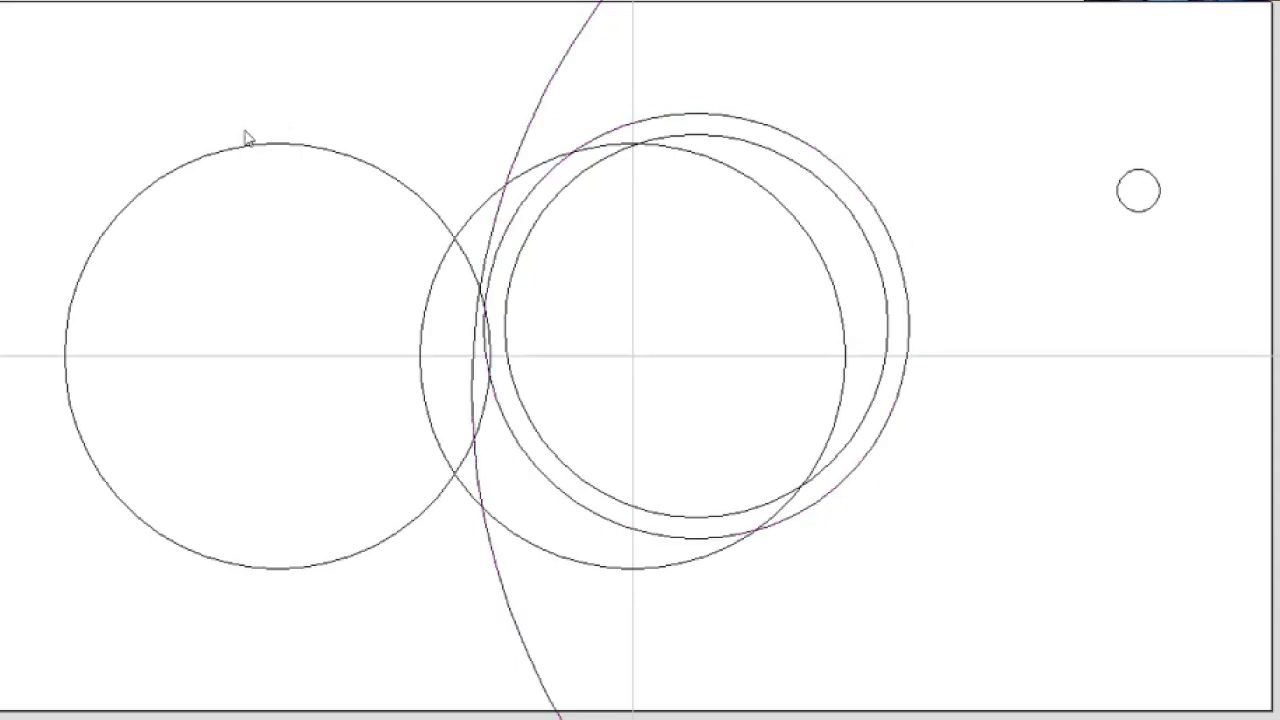
left_click_drag(441, 105, 1090, 103)
left_click_drag(703, 300, 739, 271)
left_click(686, 136)
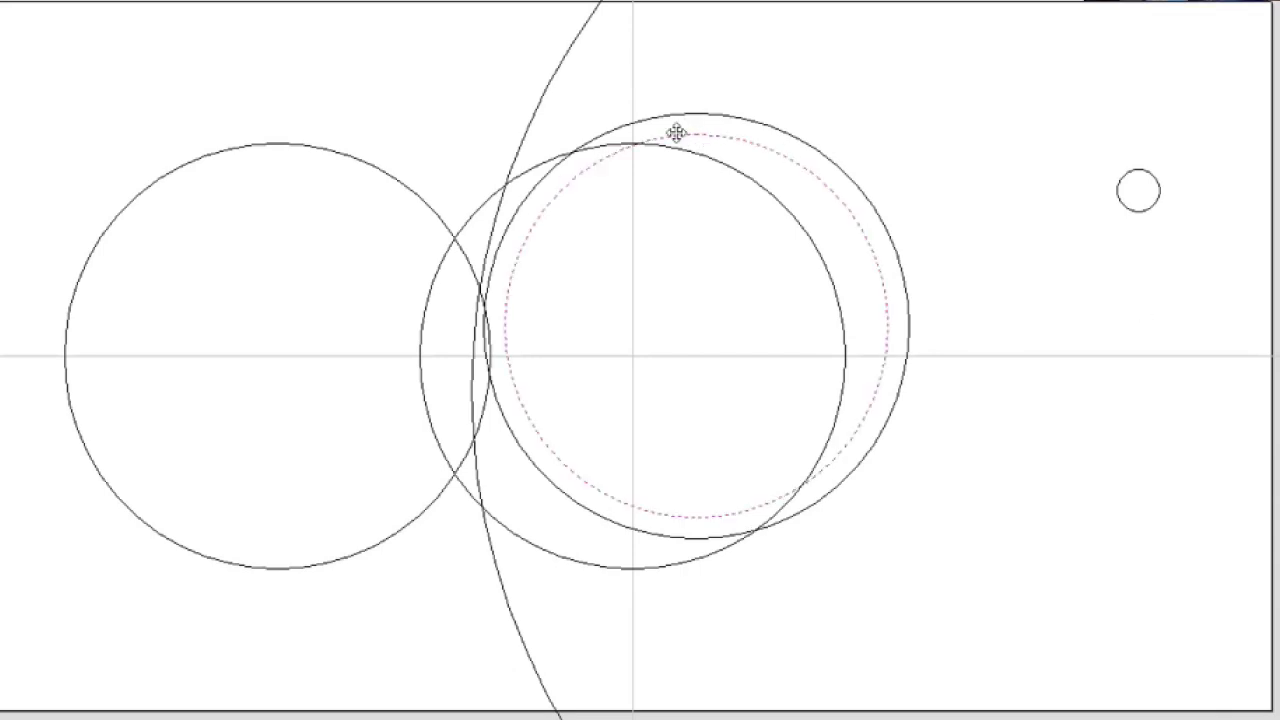
key("Escape")
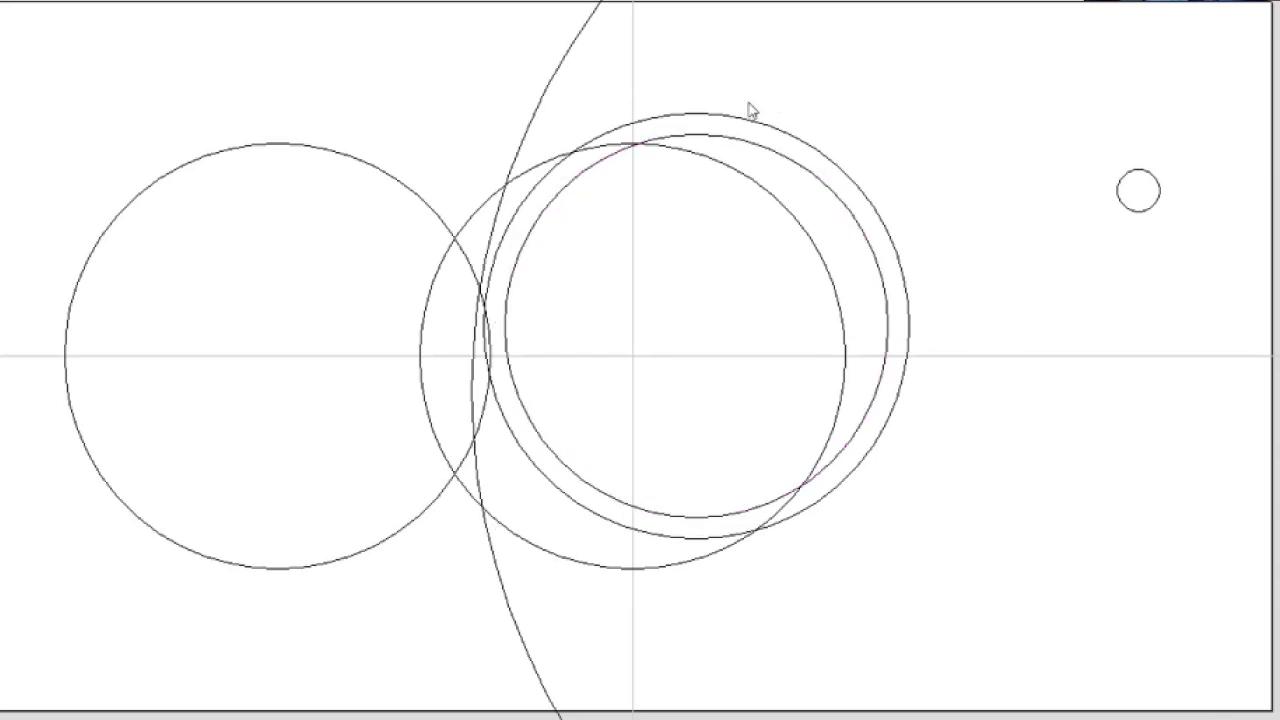
Use a crossing window to select the small circle and the three overlapping circles around the origin, and clear the selection
left_click_drag(738, 162, 1262, 199)
left_click_drag(1015, 201, 775, 244)
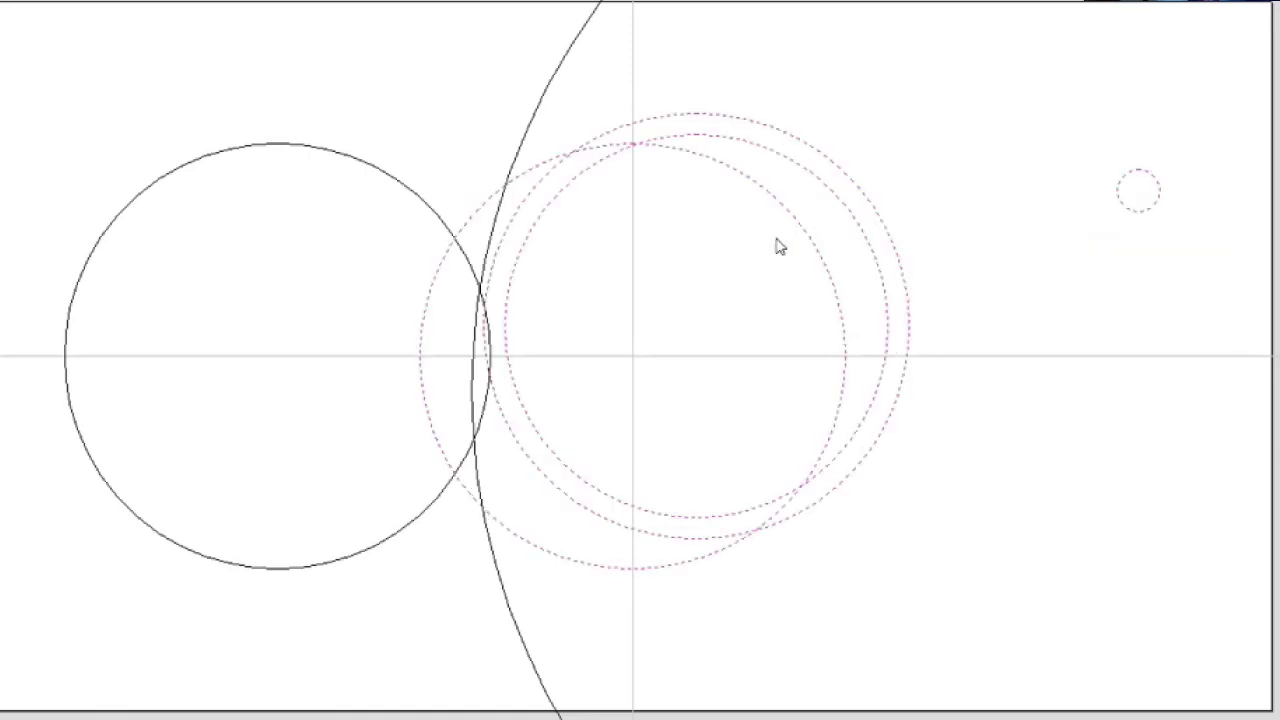
key("Escape")
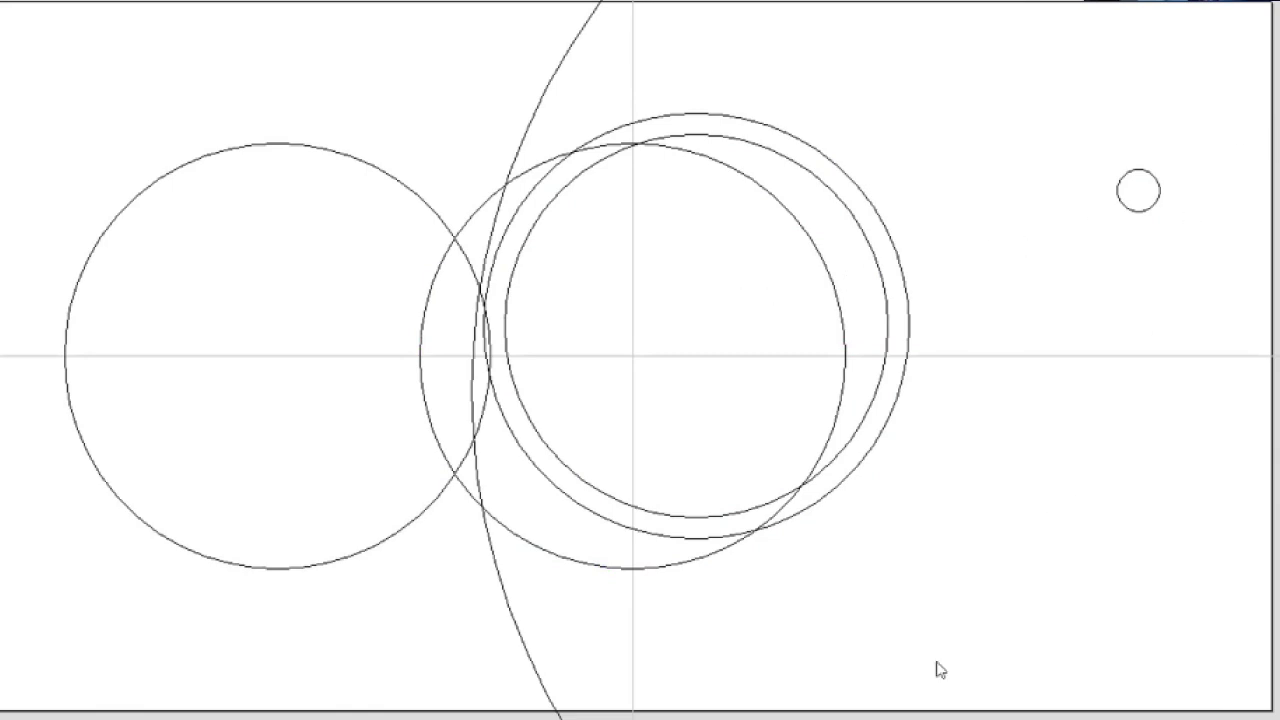
Place two more small circles about 0.6 inches in diameter, one at about X 3.68, Y 1.55 and one just beside it
left_click_drag(713, 287, 1226, 100)
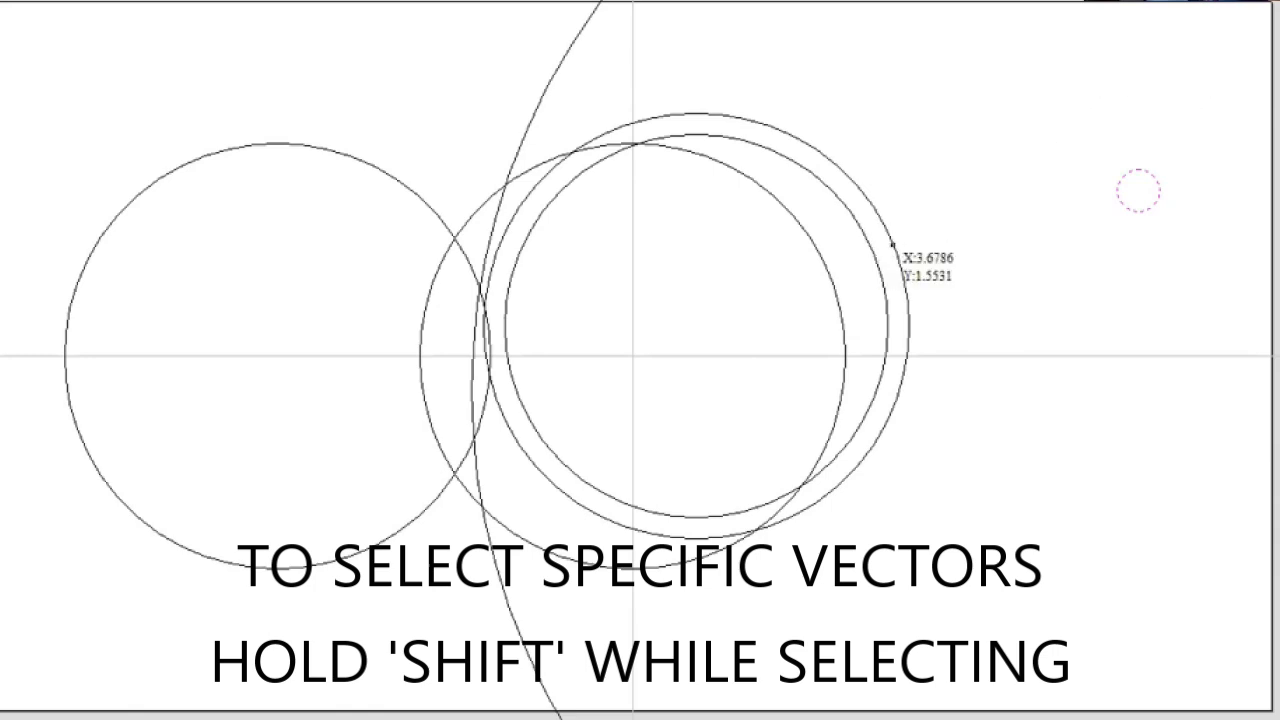
left_click(893, 246)
left_click(944, 249)
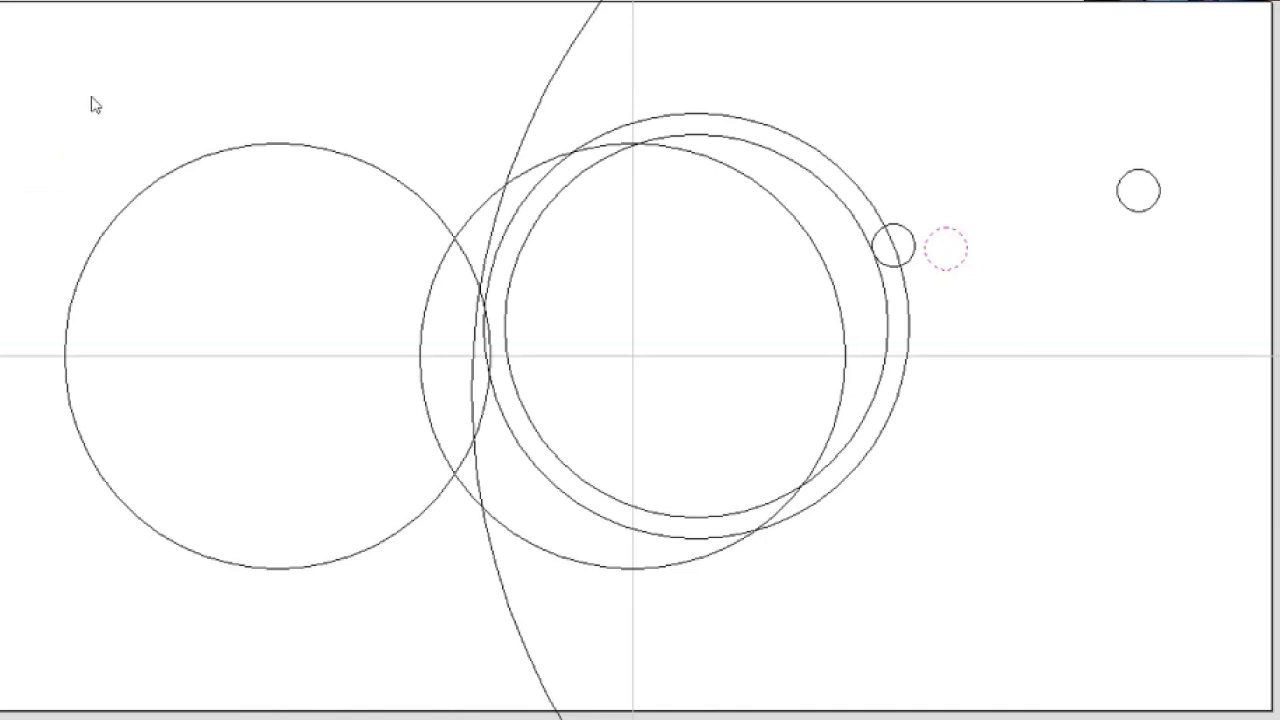
Add the outer freehand circle, the far small circle and the inner 5.4-inch circle to the current selection
left_click(850, 182)
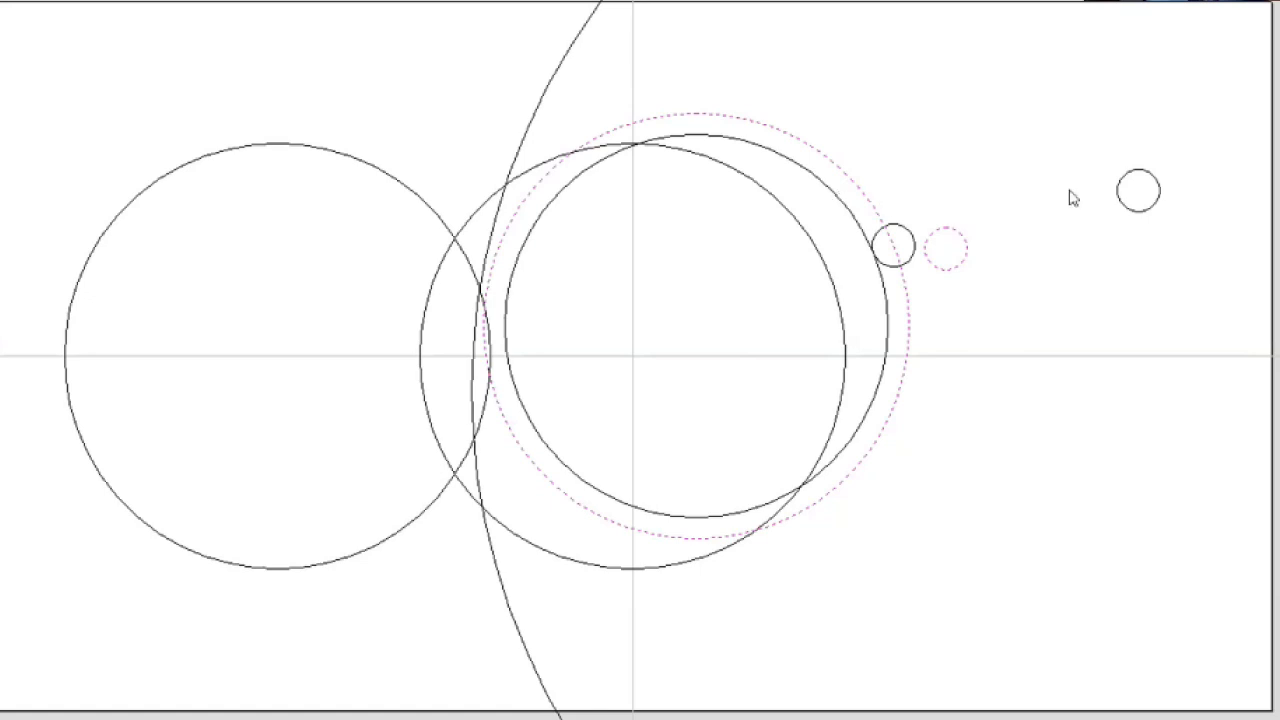
left_click(1142, 212)
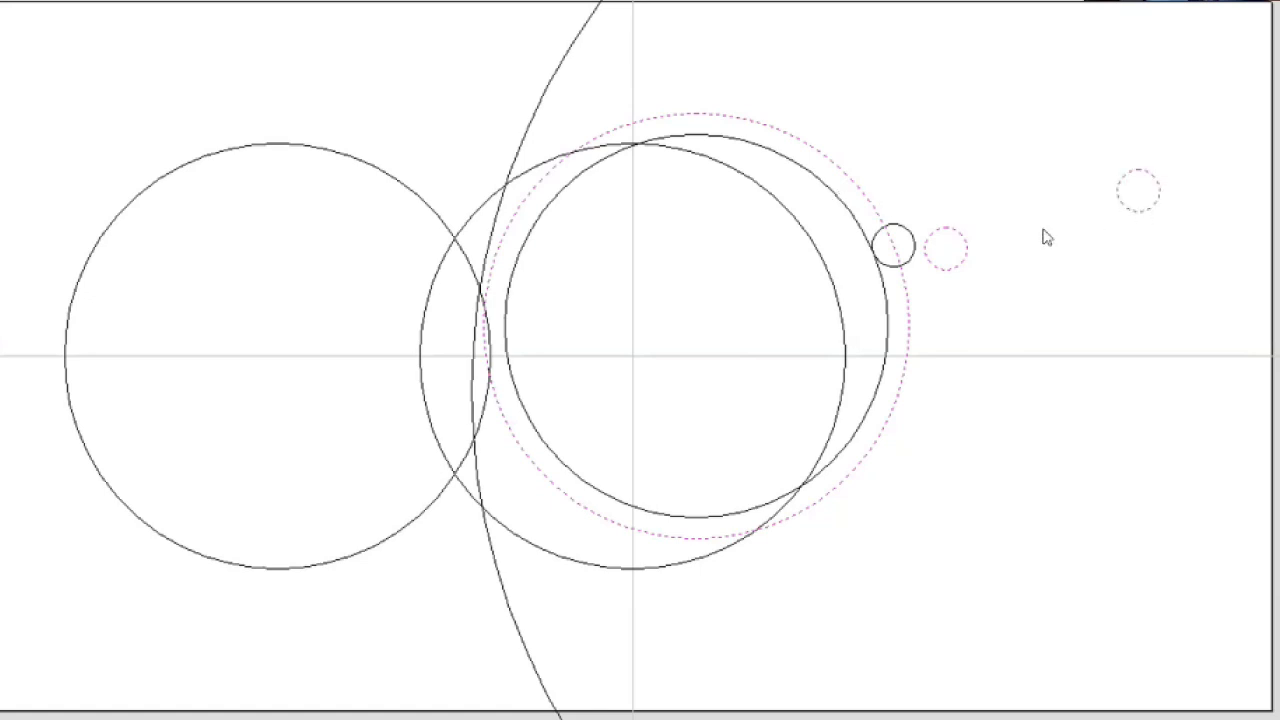
left_click(882, 287)
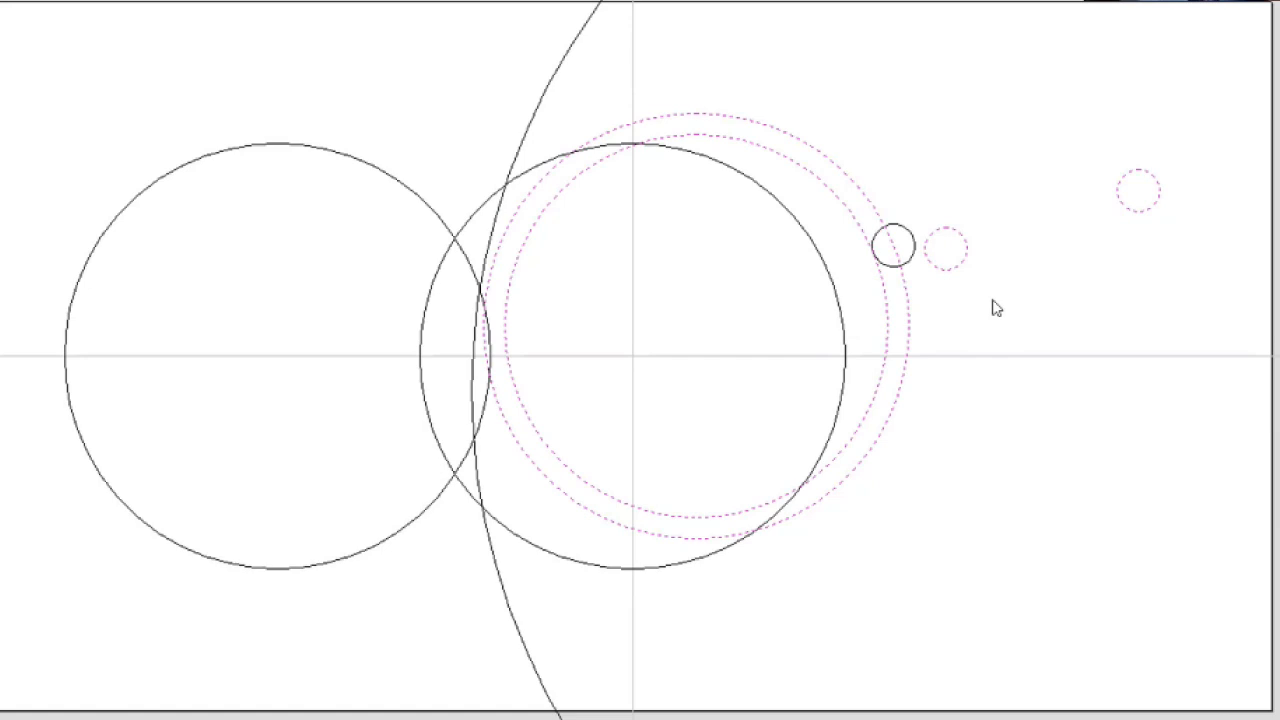
Start a new selection with the origin-centred circle and add the inner circle, the newest small circle and the outer freehand circle
left_click(598, 569)
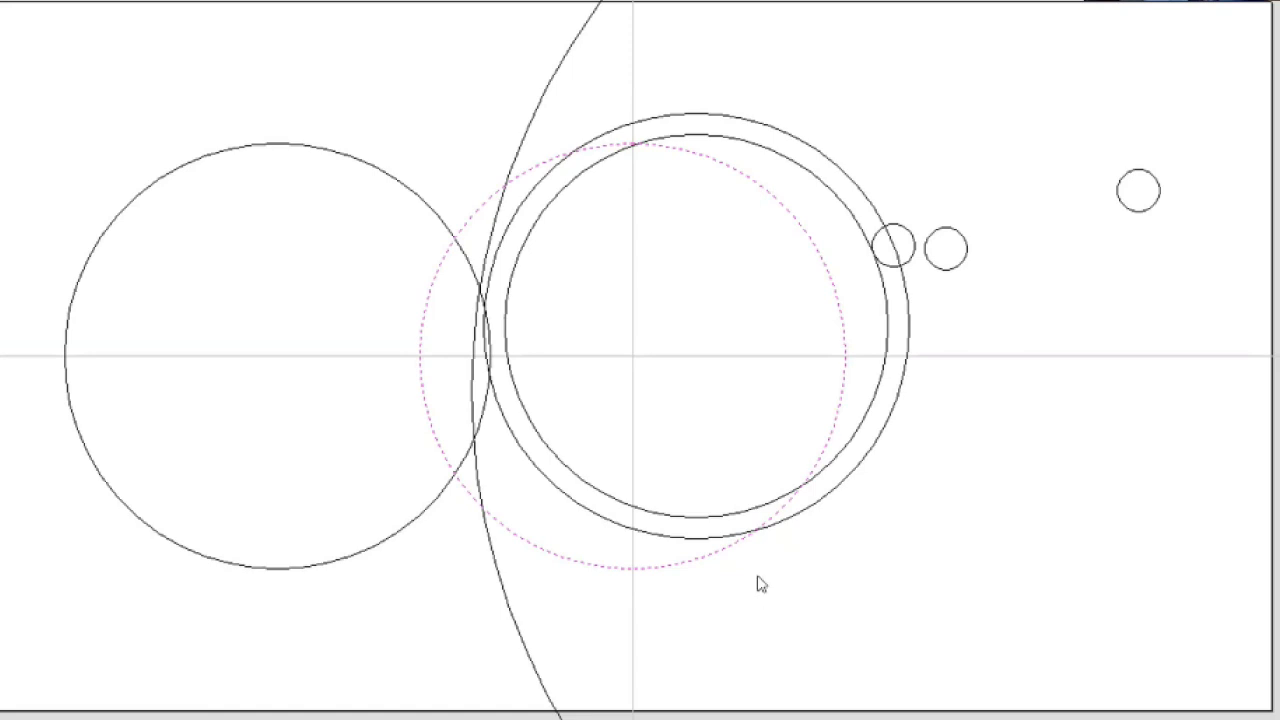
left_click(847, 208)
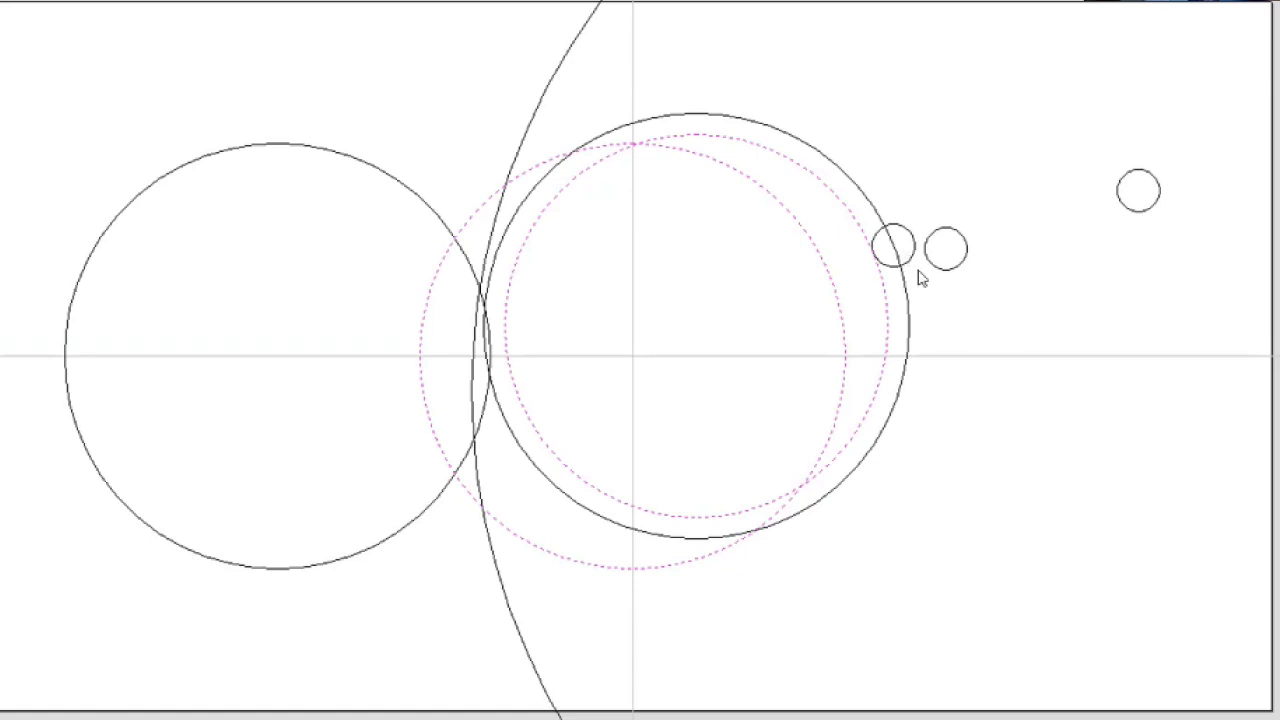
left_click(925, 263)
left_click(907, 309)
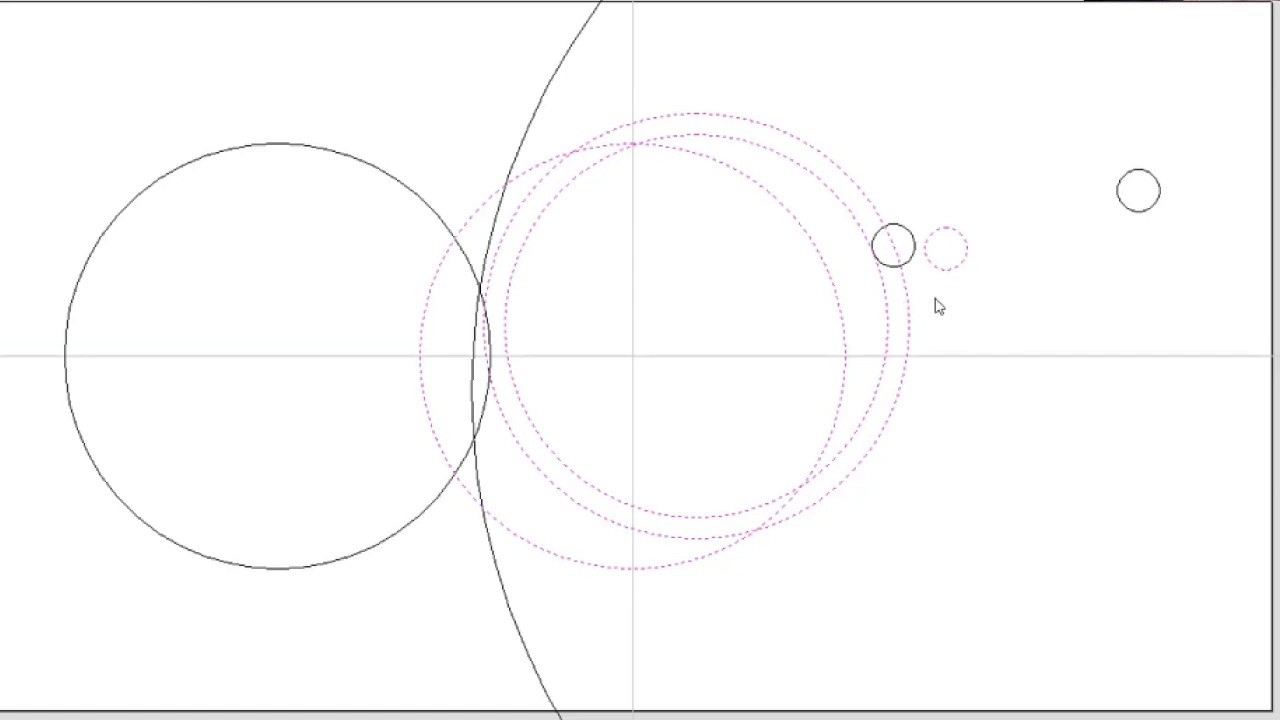
Start a new selection with the far small circle and add the other two small circles, the outer freehand circle and the inner circle
left_click(1145, 214)
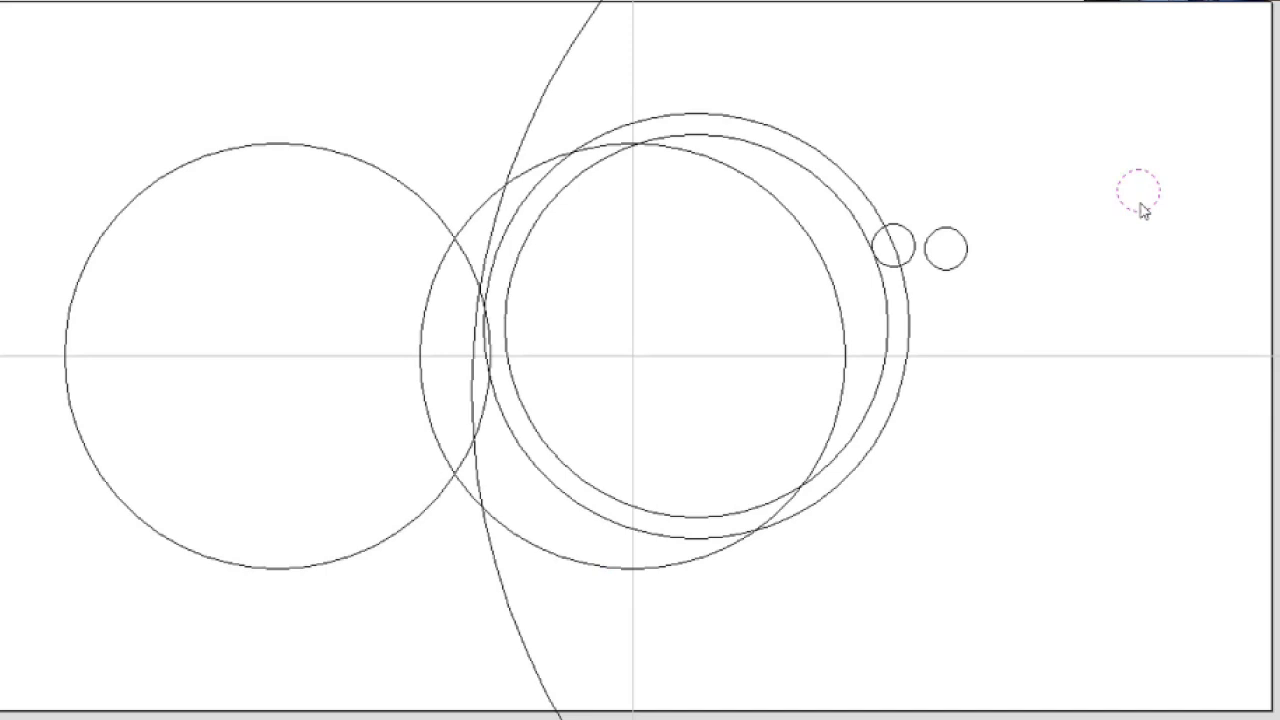
left_click(962, 272)
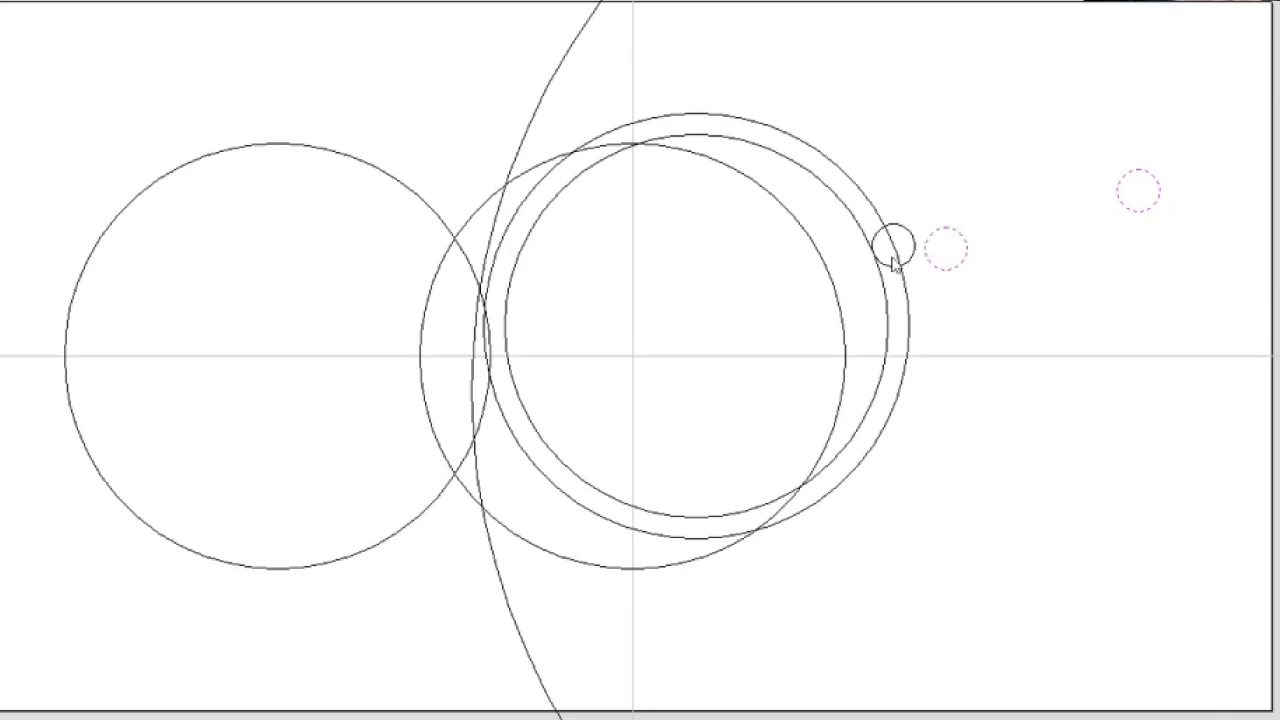
left_click(902, 262)
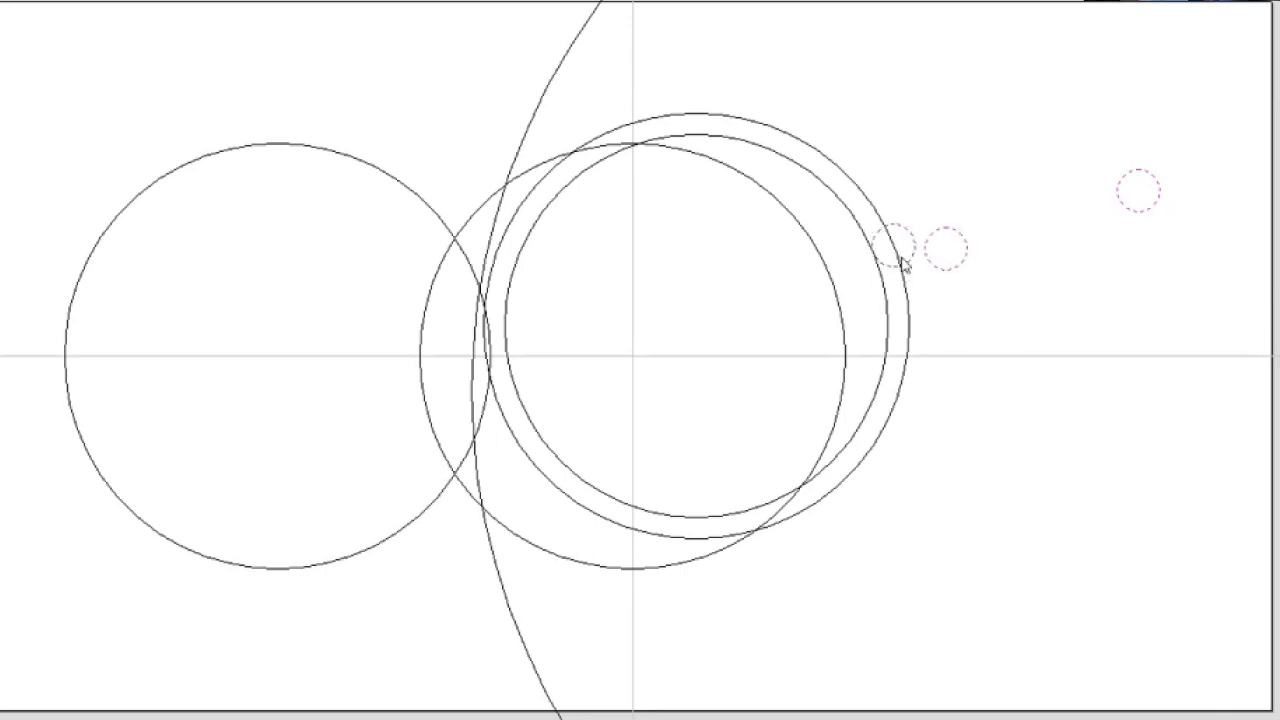
left_click(907, 291)
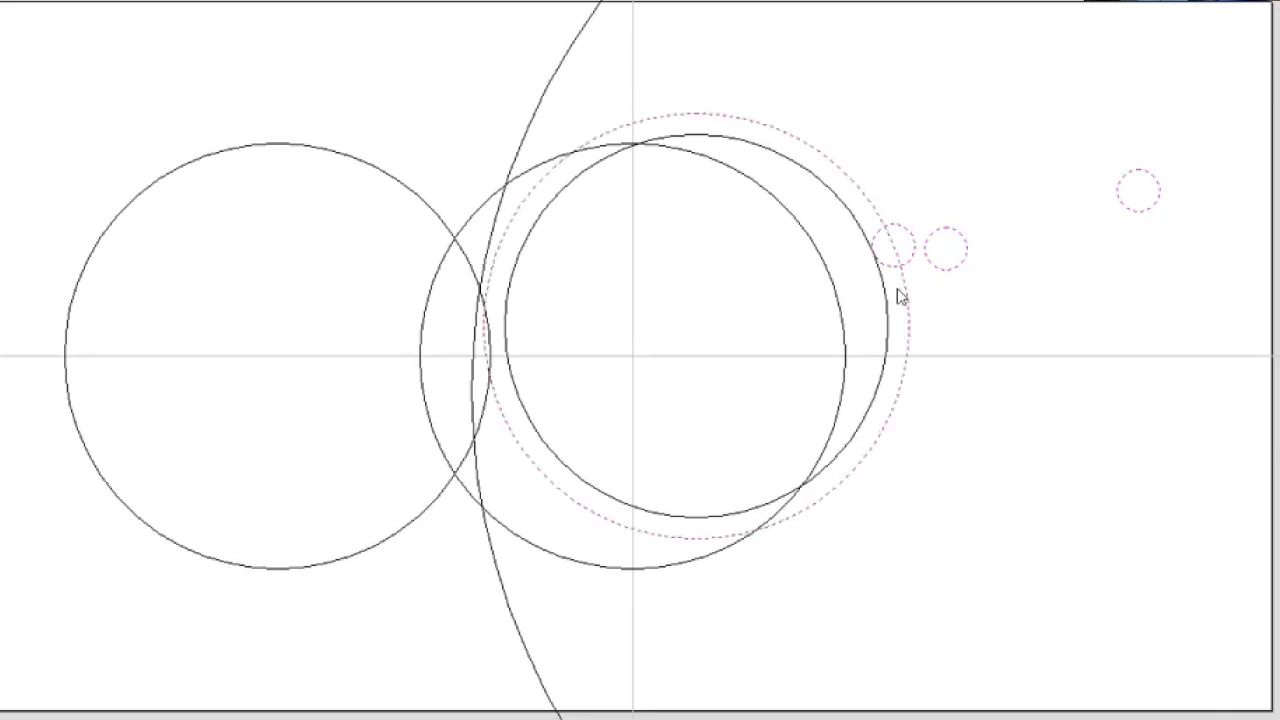
left_click(885, 305)
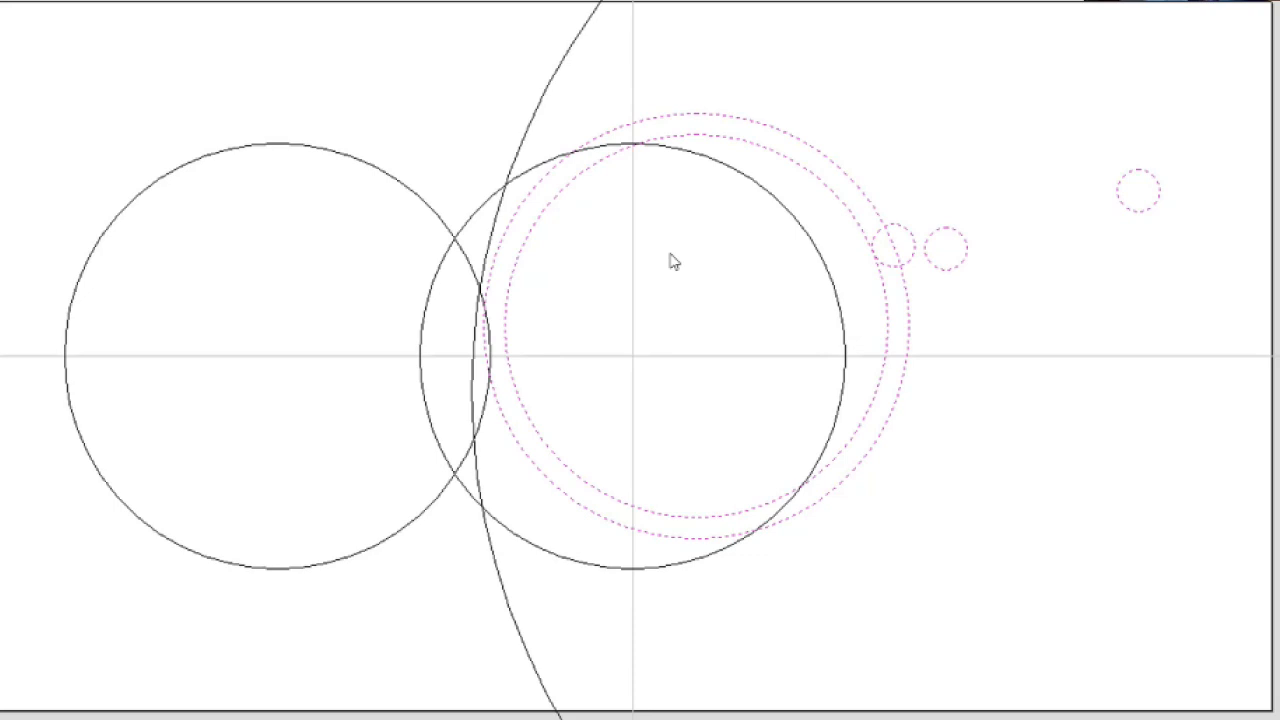
Delete the large 18.4-inch circle and select only the three small circles by enclosing them in a window
left_click(548, 84)
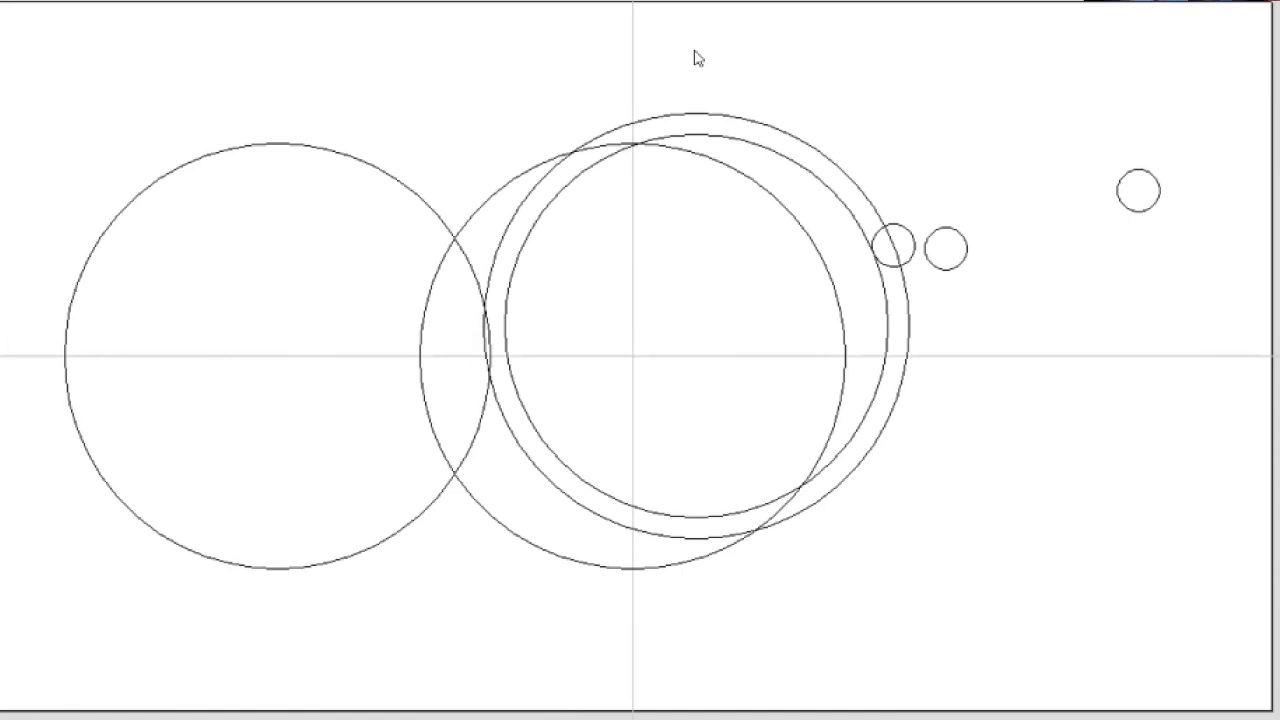
left_click_drag(756, 338, 1195, 118)
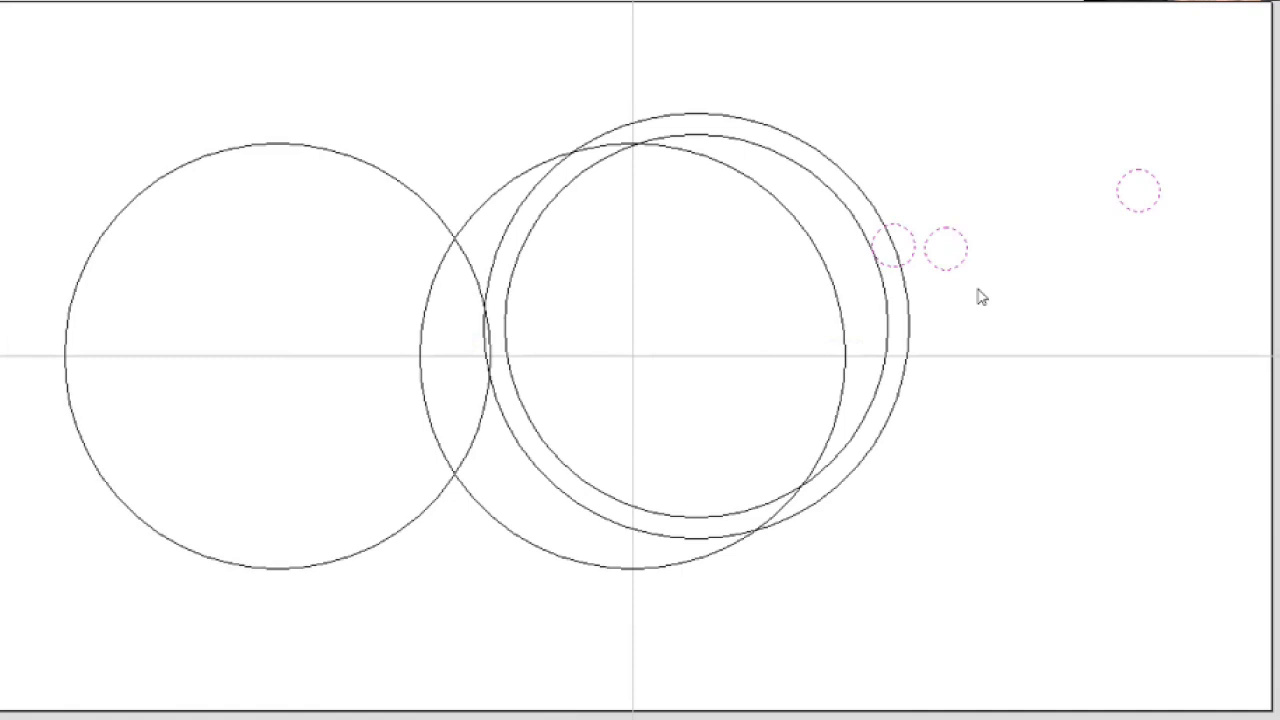
Delete the three small circles and the inner circle nested inside the outer freehand circle
key("Delete")
left_click(874, 263)
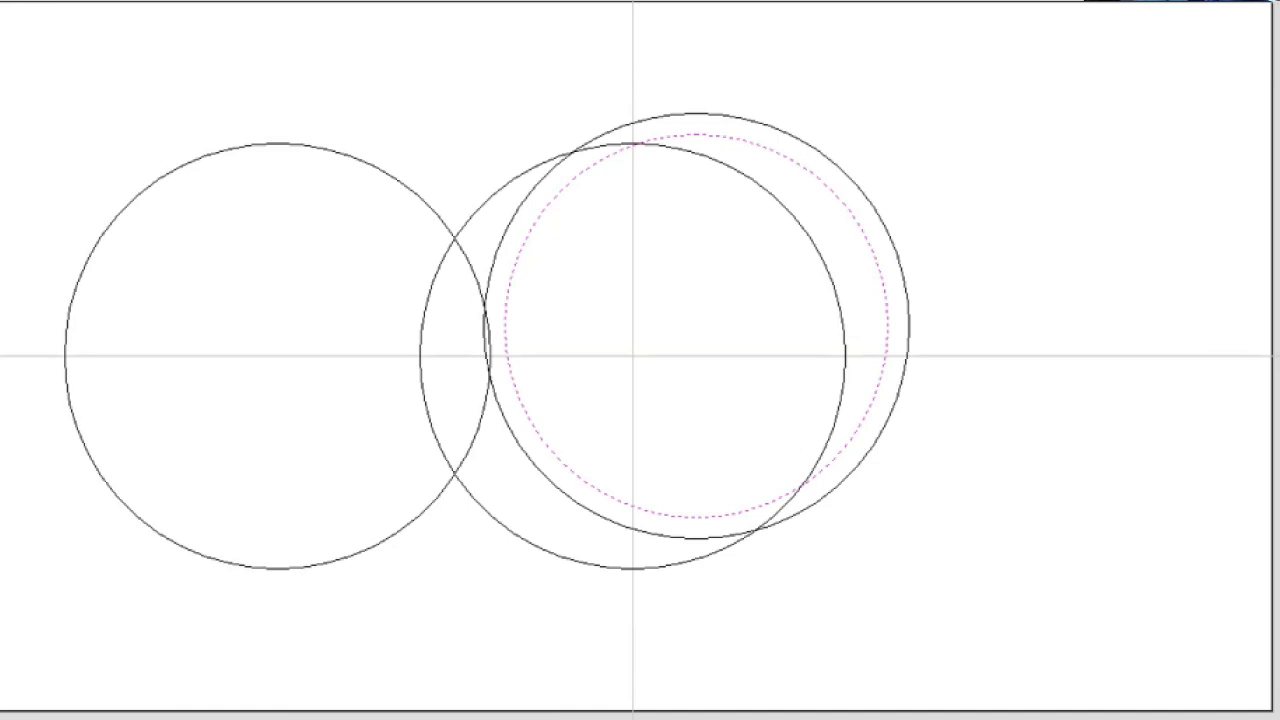
key("Delete")
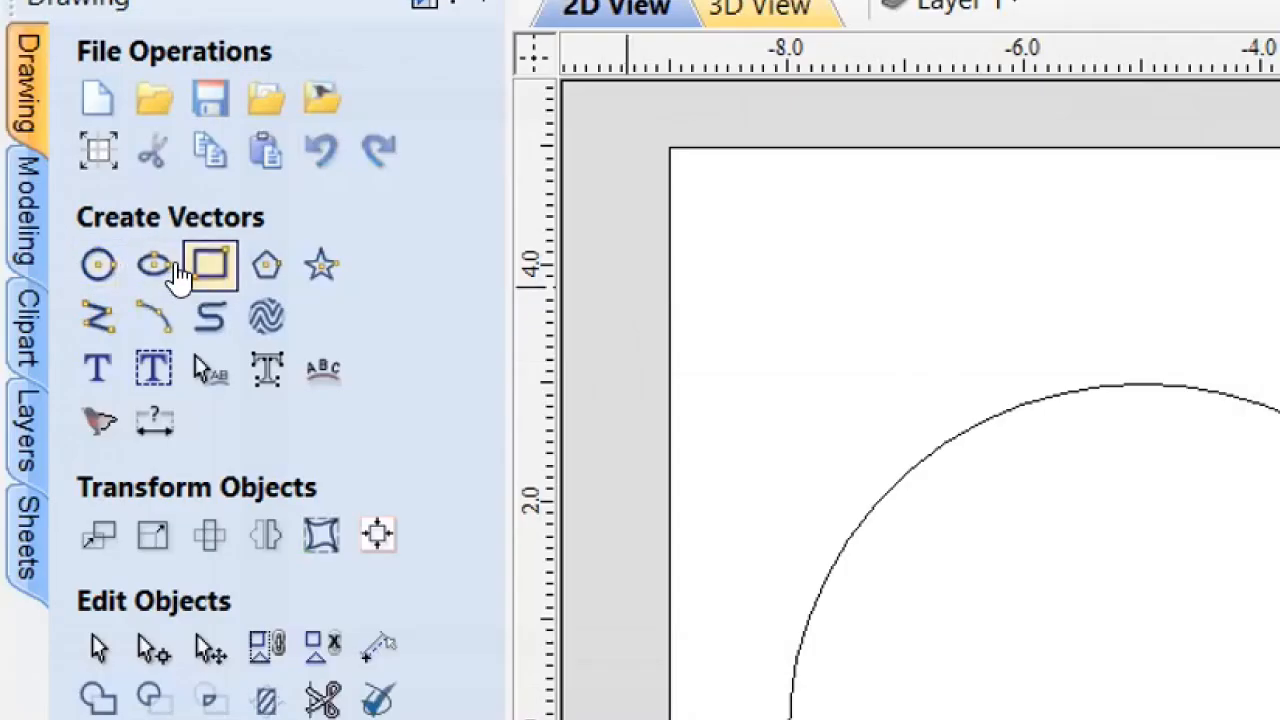
Create a square-cornered rectangle 2 inches wide and 2 inches high, centred on the origin at X 0, Y 0
left_click(200, 264)
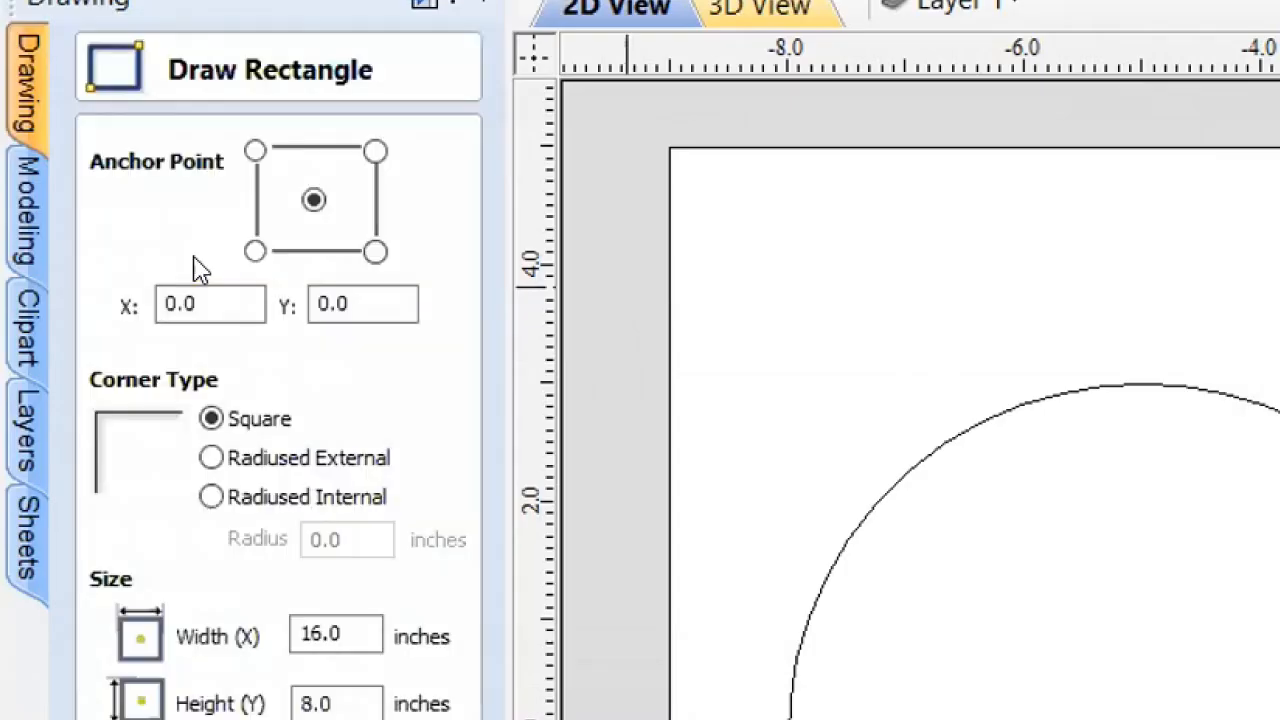
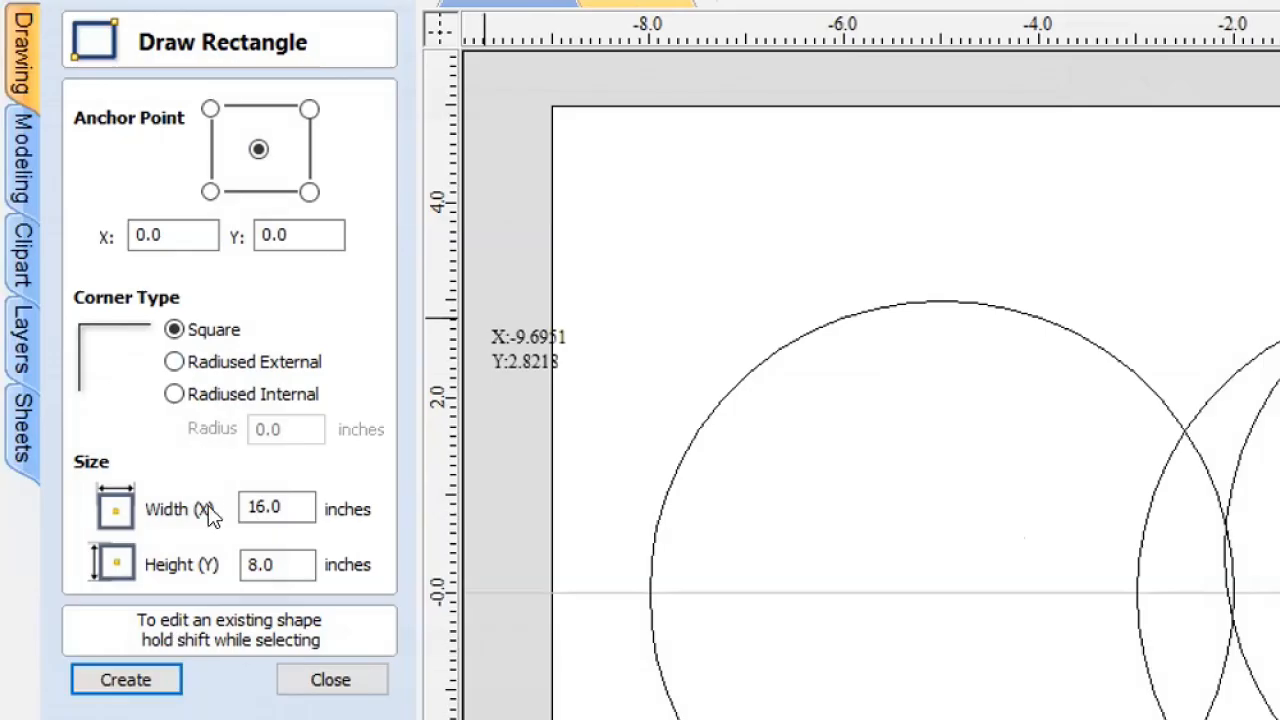
left_click_drag(280, 501, 167, 494)
type("2")
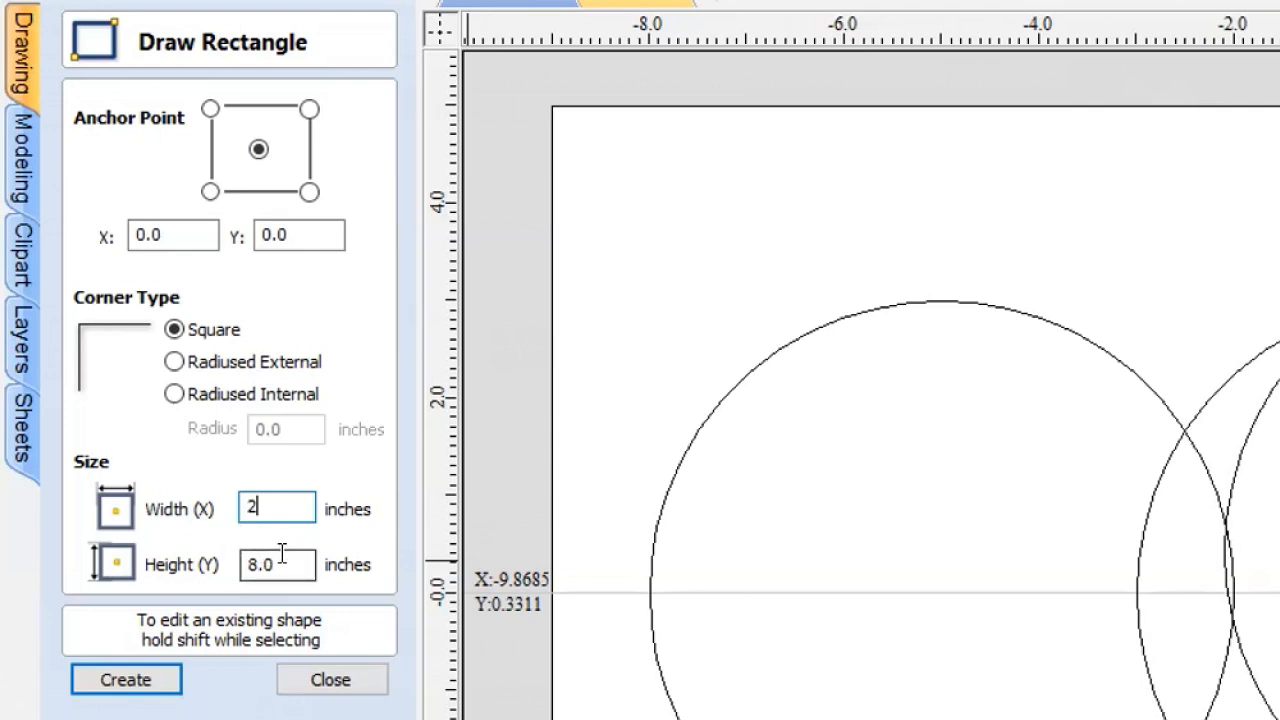
key("Tab")
type("2")
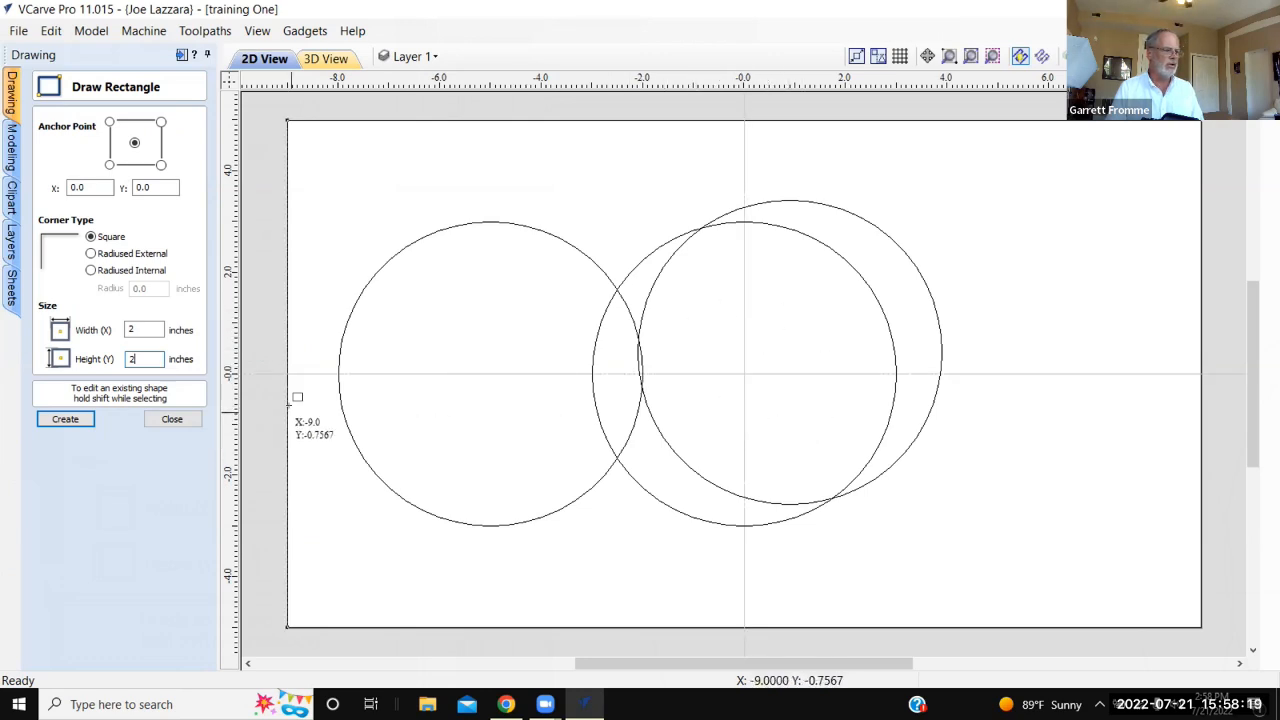
left_click(65, 419)
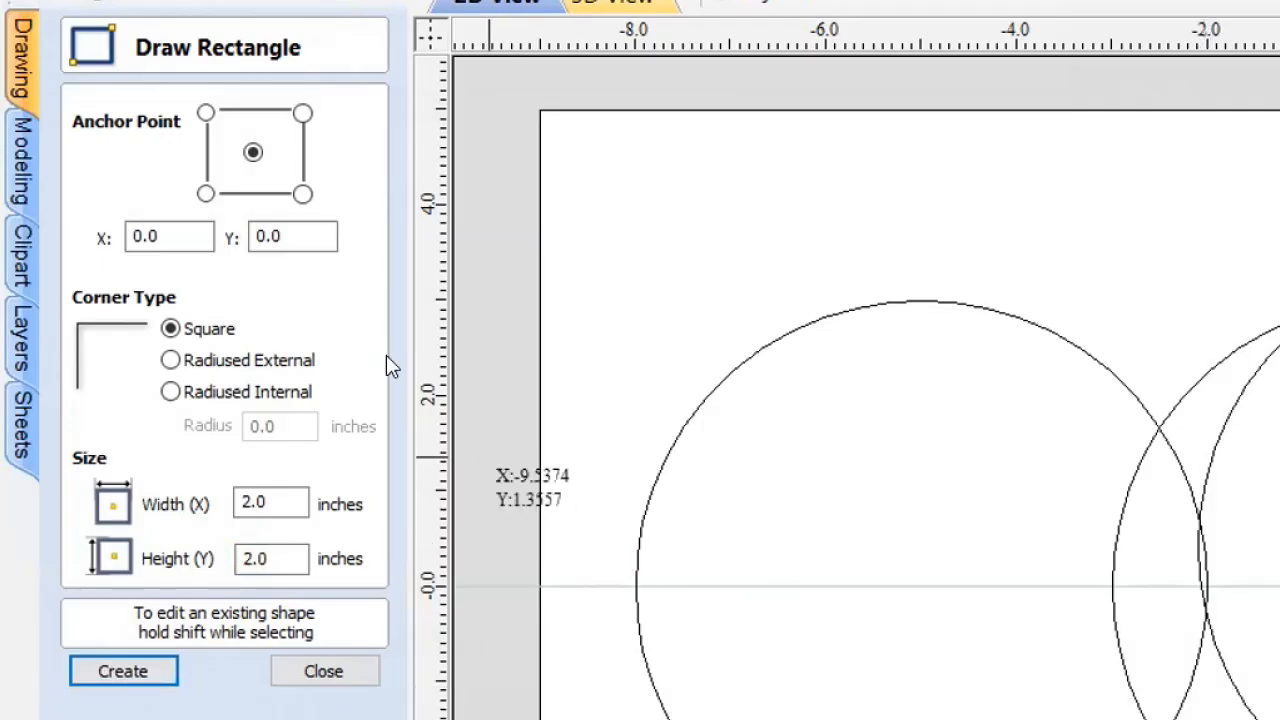
left_click(147, 235)
left_click(268, 226)
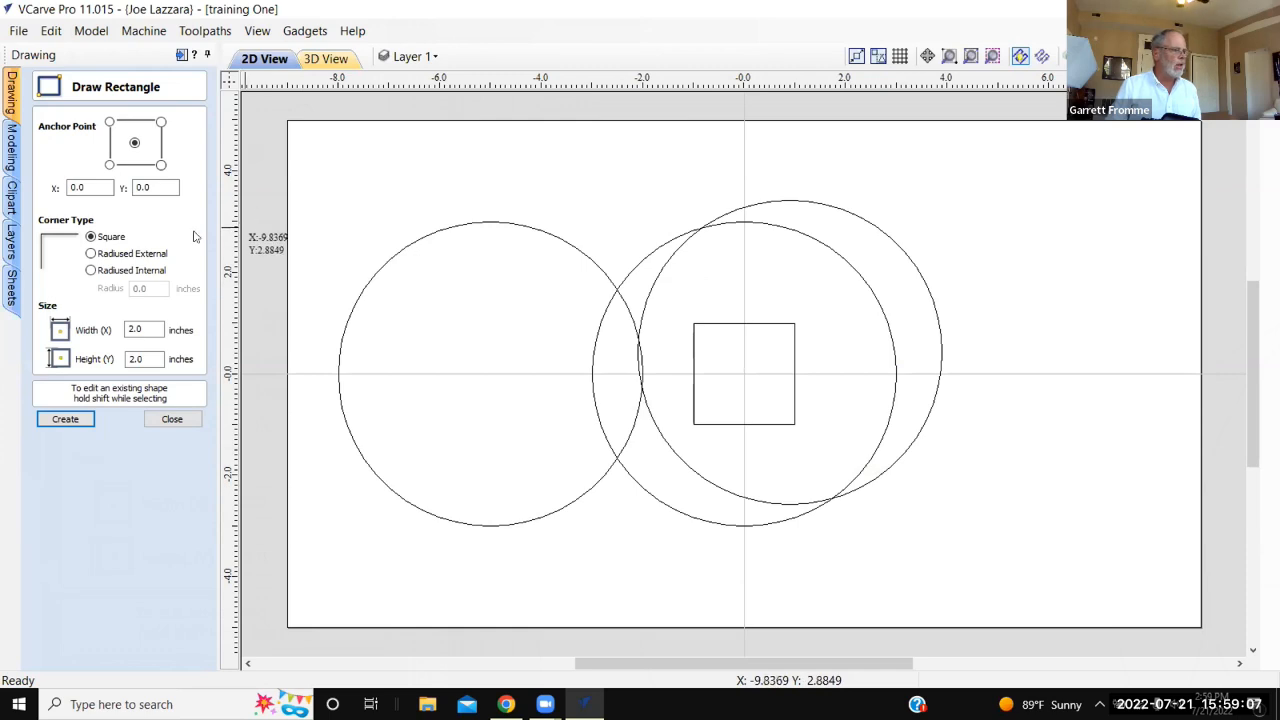
Place another 2-inch square inside the leftmost circle and sketch two freehand rectangles, about 4.4 by 5.4 inches and 5.8 by 5 inches
left_click(490, 343)
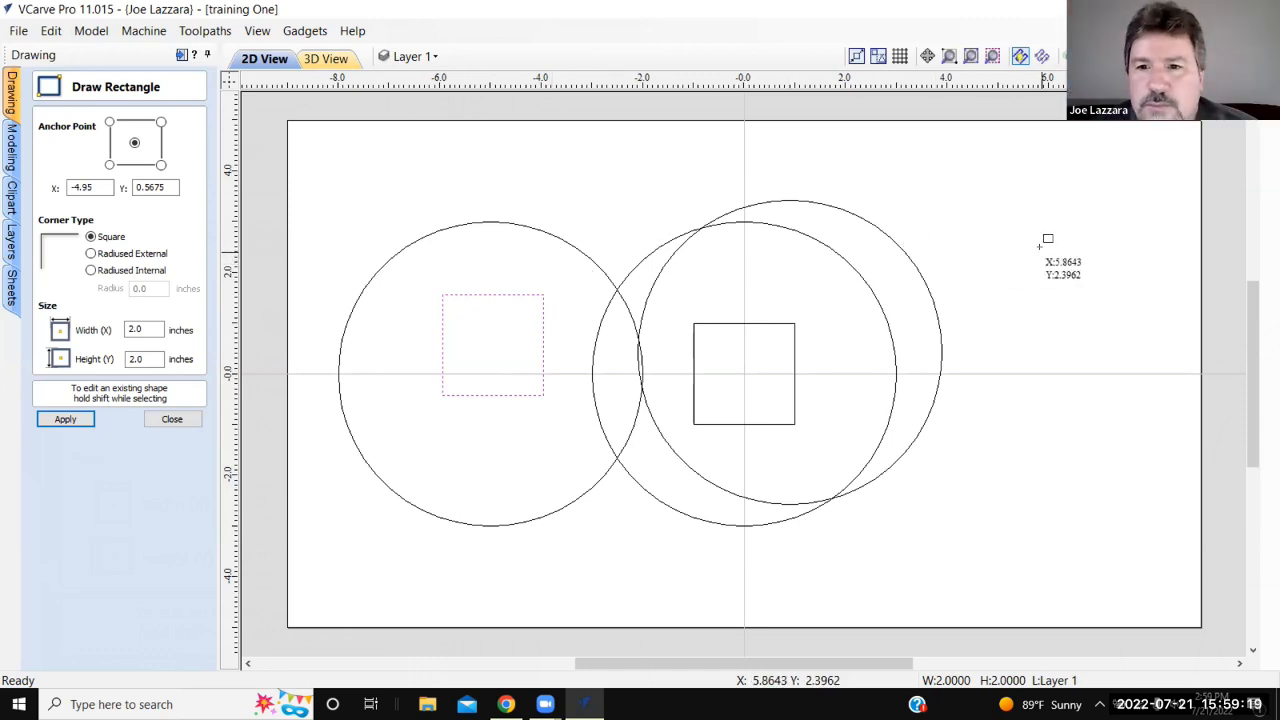
left_click_drag(1036, 254, 820, 525)
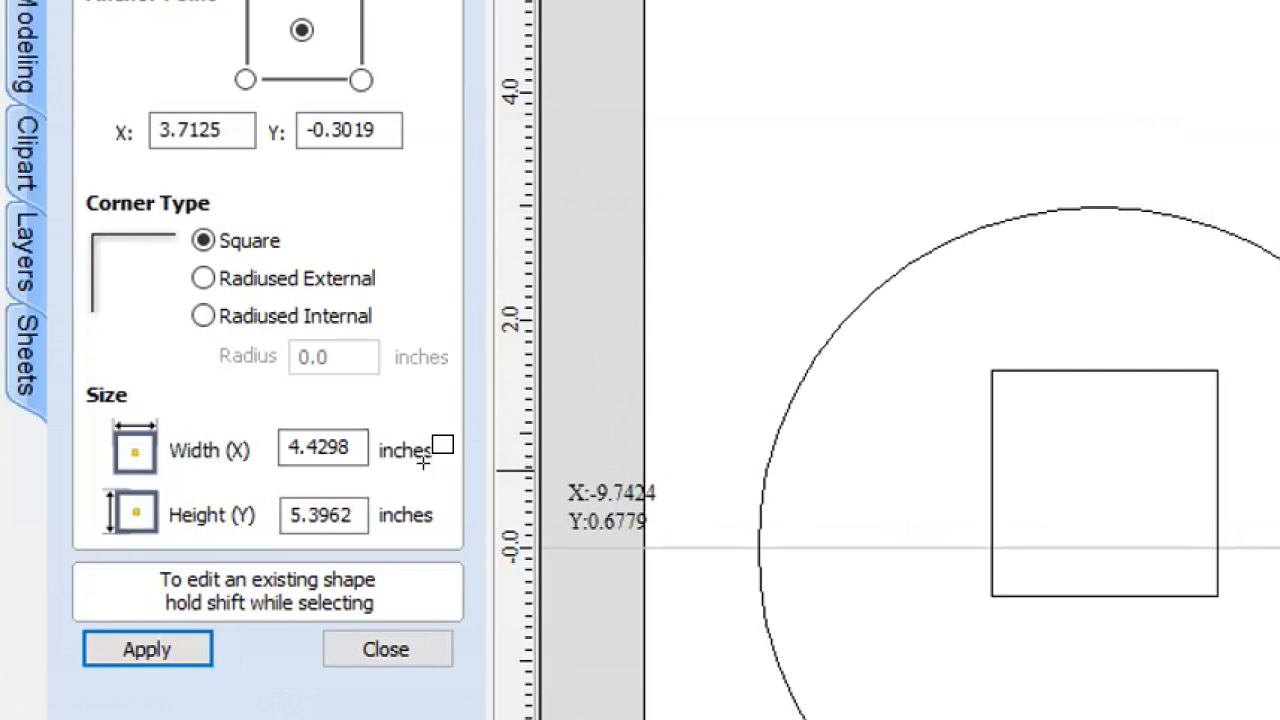
mouse_move(1279, 153)
left_mouse_down()
mouse_move(1275, 172)
mouse_move(1011, 379)
mouse_move(981, 434)
mouse_move(844, 549)
mouse_move(701, 703)
left_mouse_up()
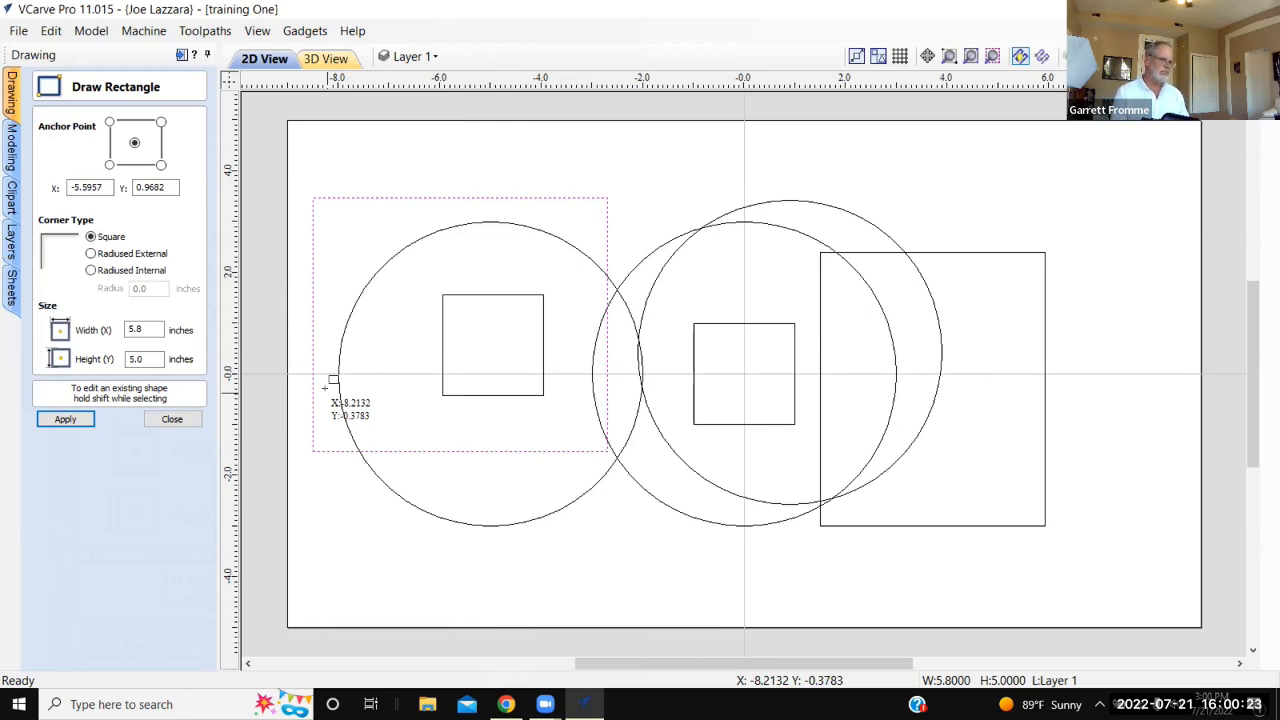
Undo all the practice rectangles so only the circles are left on the sheet
key("Escape")
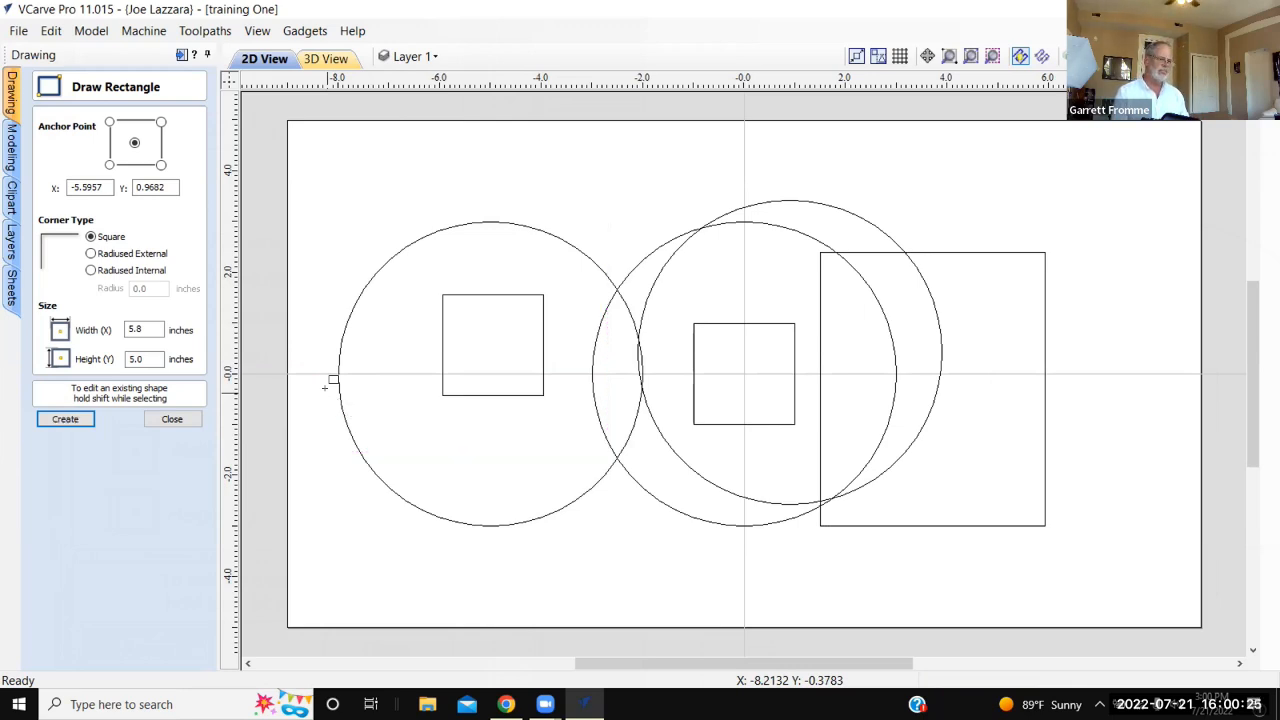
key("ctrl+z")
key("ctrl+z")
key("ctrl+z")
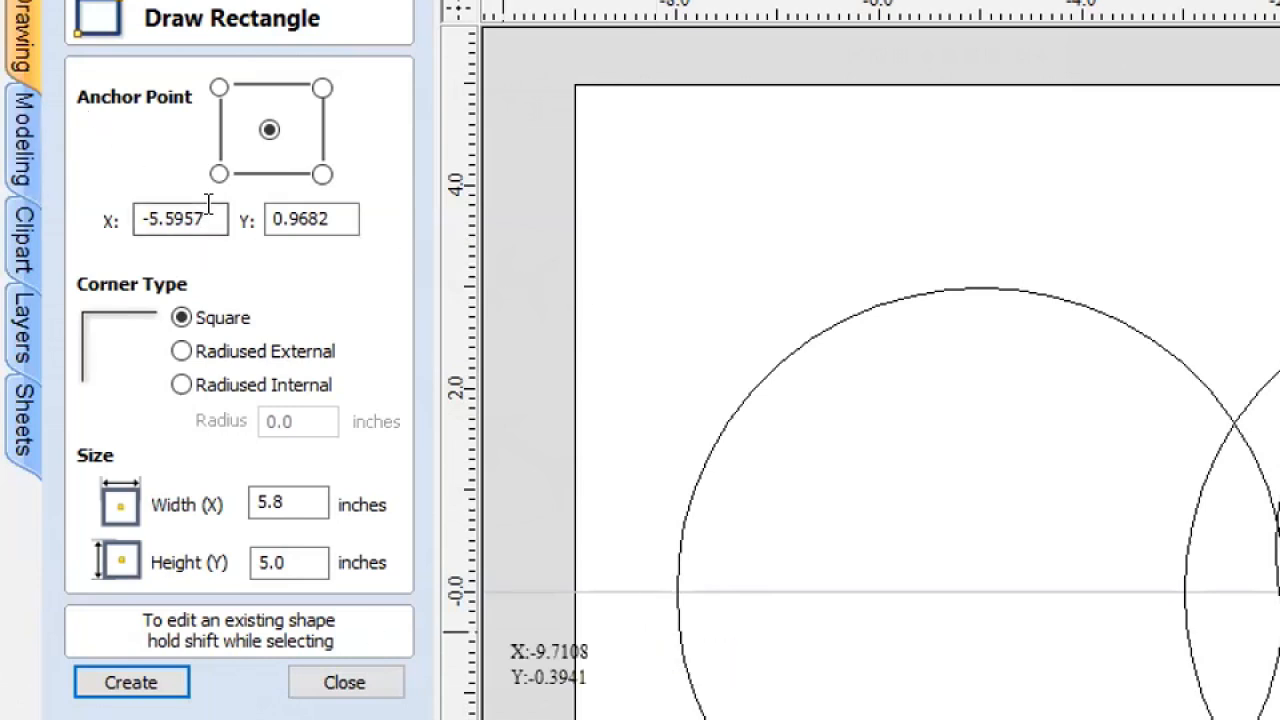
Set the new rectangle's centre anchor point to X 0 and Y 0
key("BackSpace")
key("BackSpace")
key("BackSpace")
key("BackSpace")
key("BackSpace")
key("BackSpace")
type("0")
left_click(340, 226)
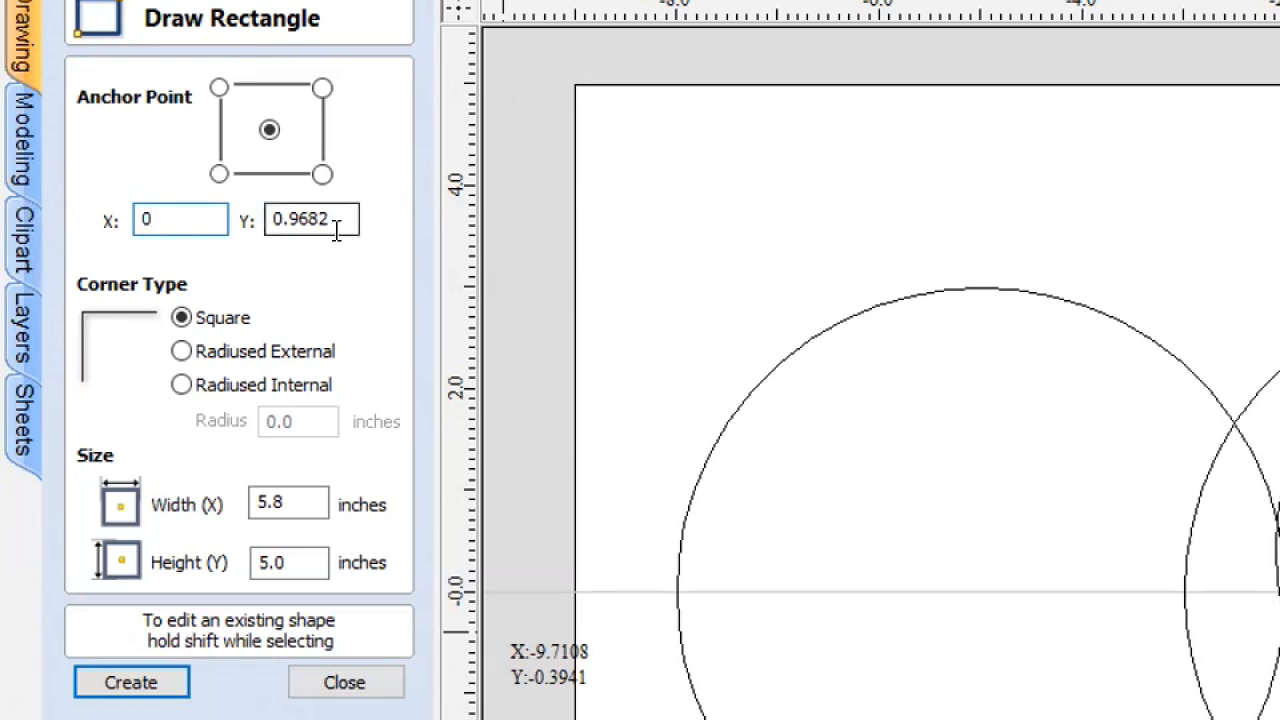
key("BackSpace")
key("BackSpace")
key("BackSpace")
key("BackSpace")
key("BackSpace")
type("0")
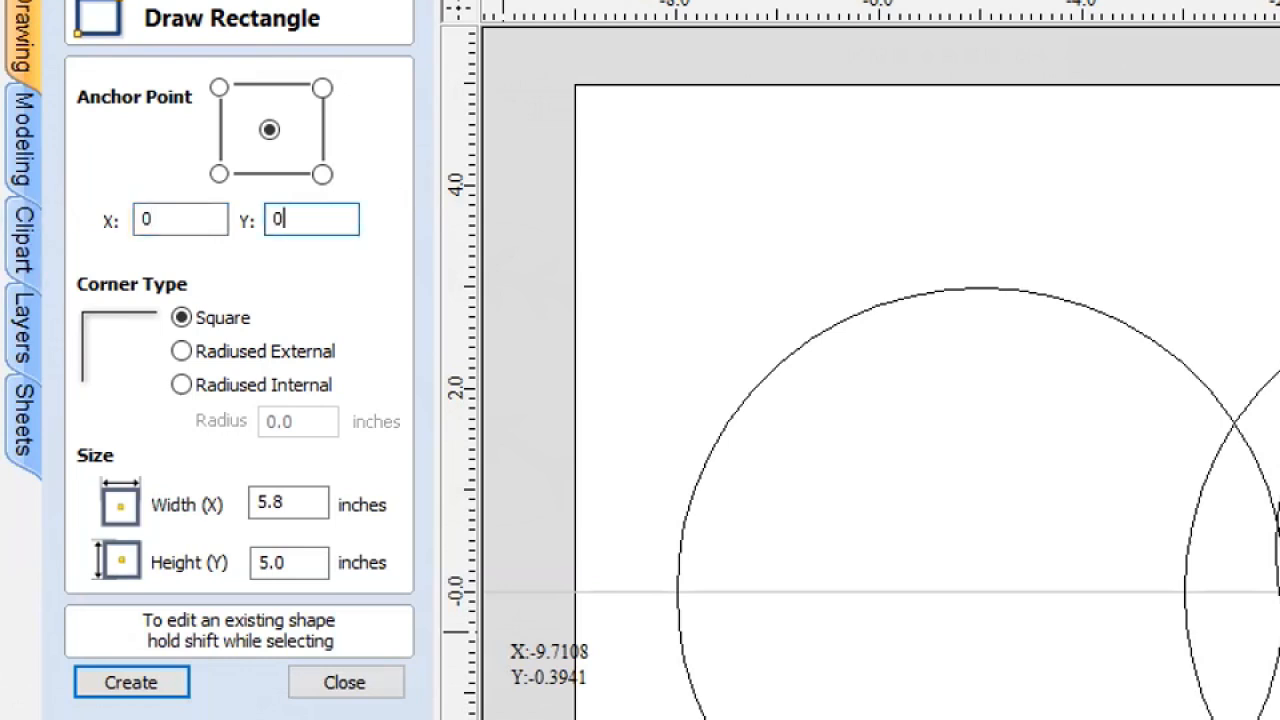
Replace the anchor's Y coordinate with 456454 as a test, and set it back to 0
double_click(274, 218)
type("456454")
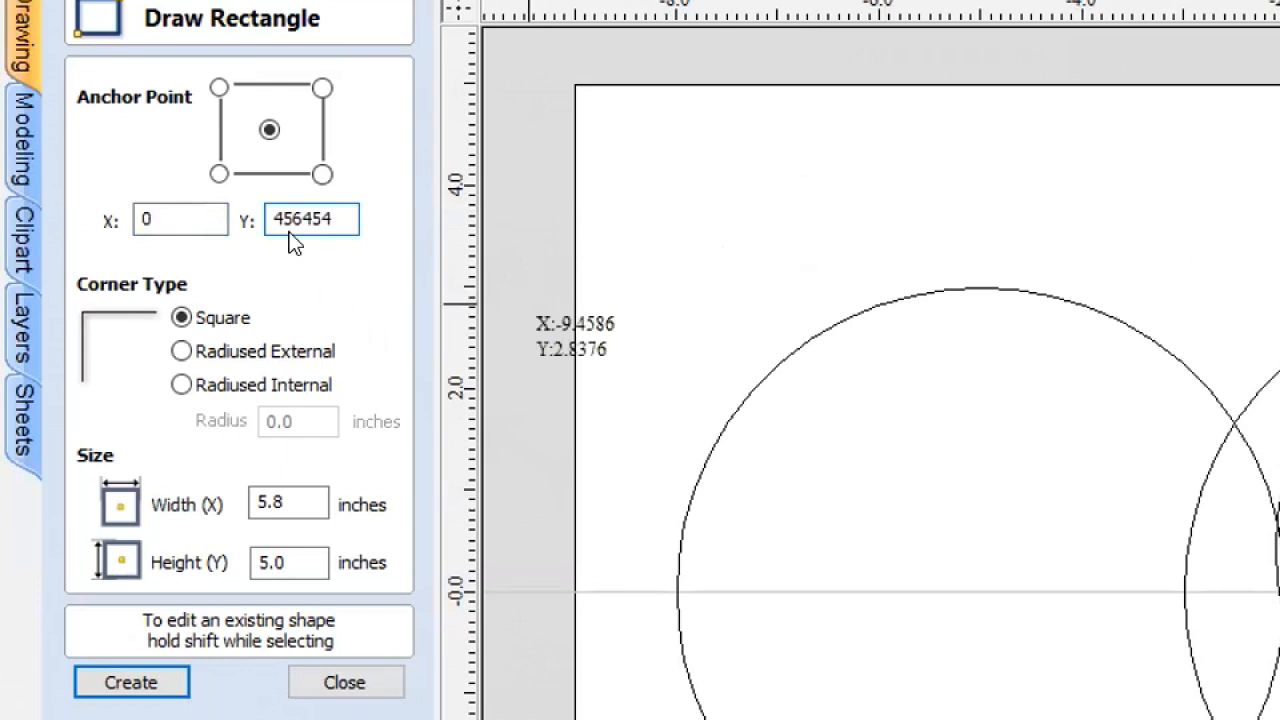
key("BackSpace")
key("BackSpace")
key("BackSpace")
key("BackSpace")
double_click(329, 216)
type("0")
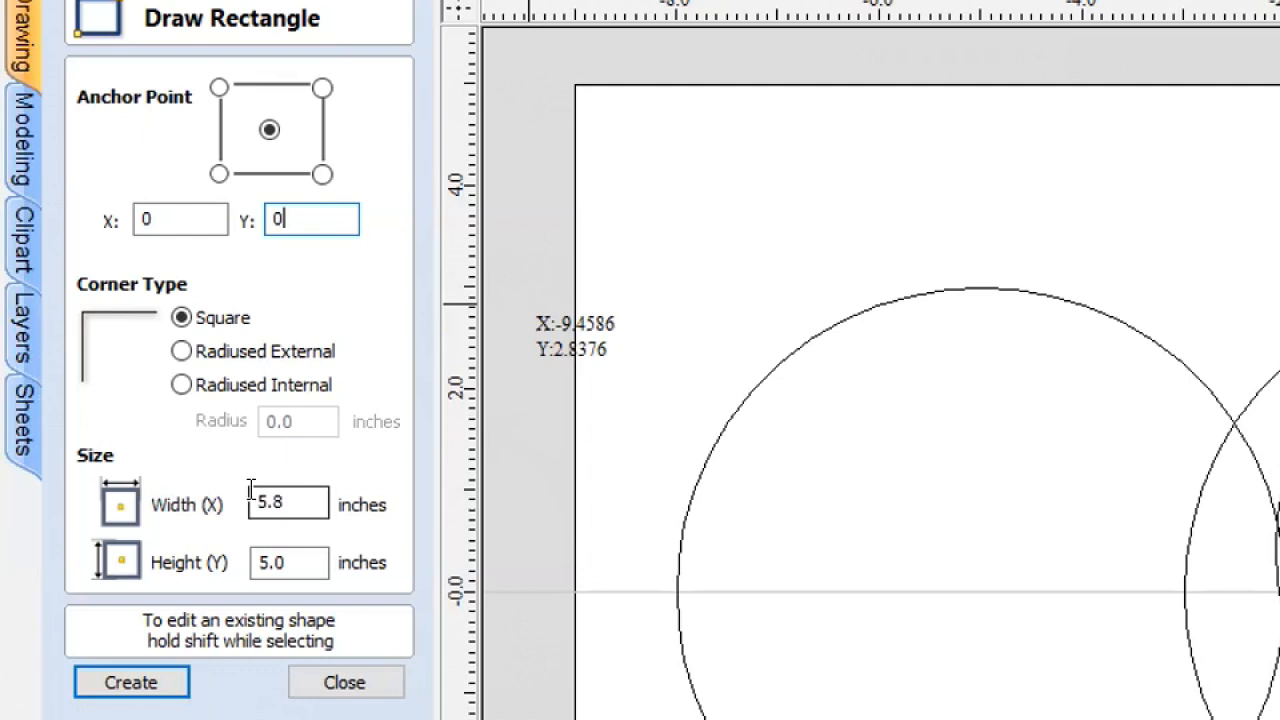
Set the rectangle's width to 3 inches and height to 5 inches, and create it at the origin
left_click_drag(251, 500, 300, 497)
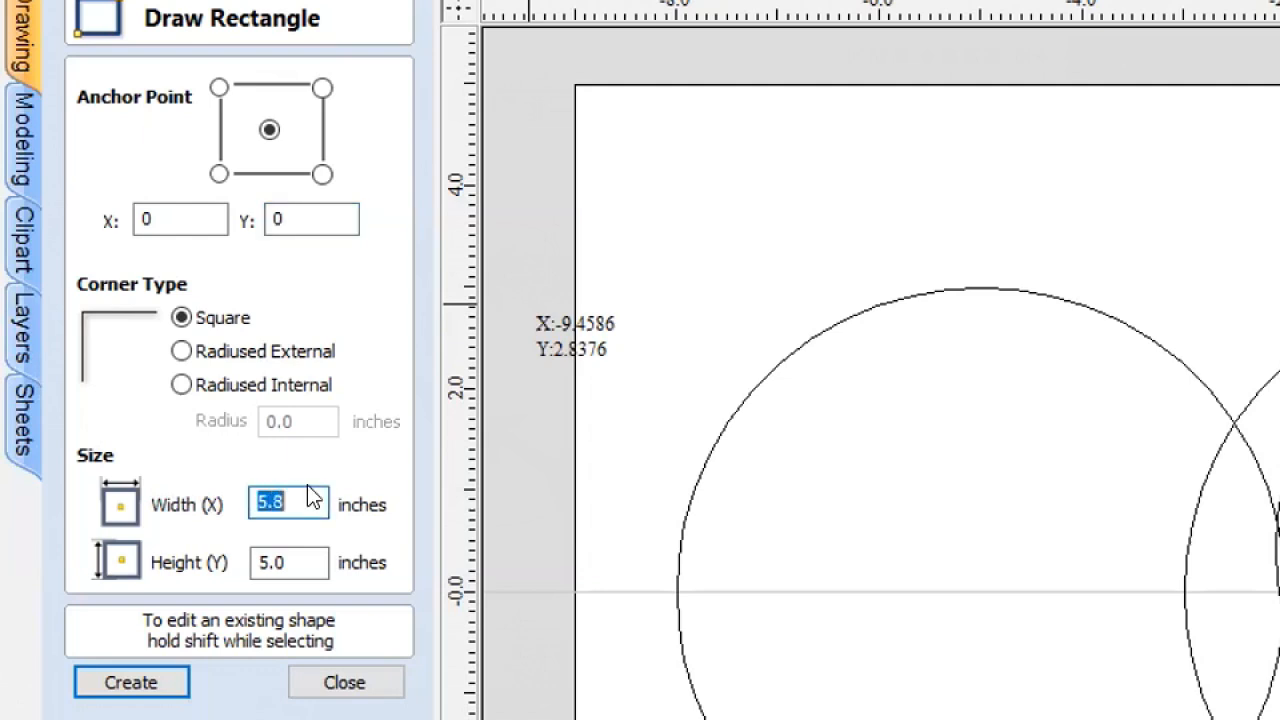
type("3")
key("Home")
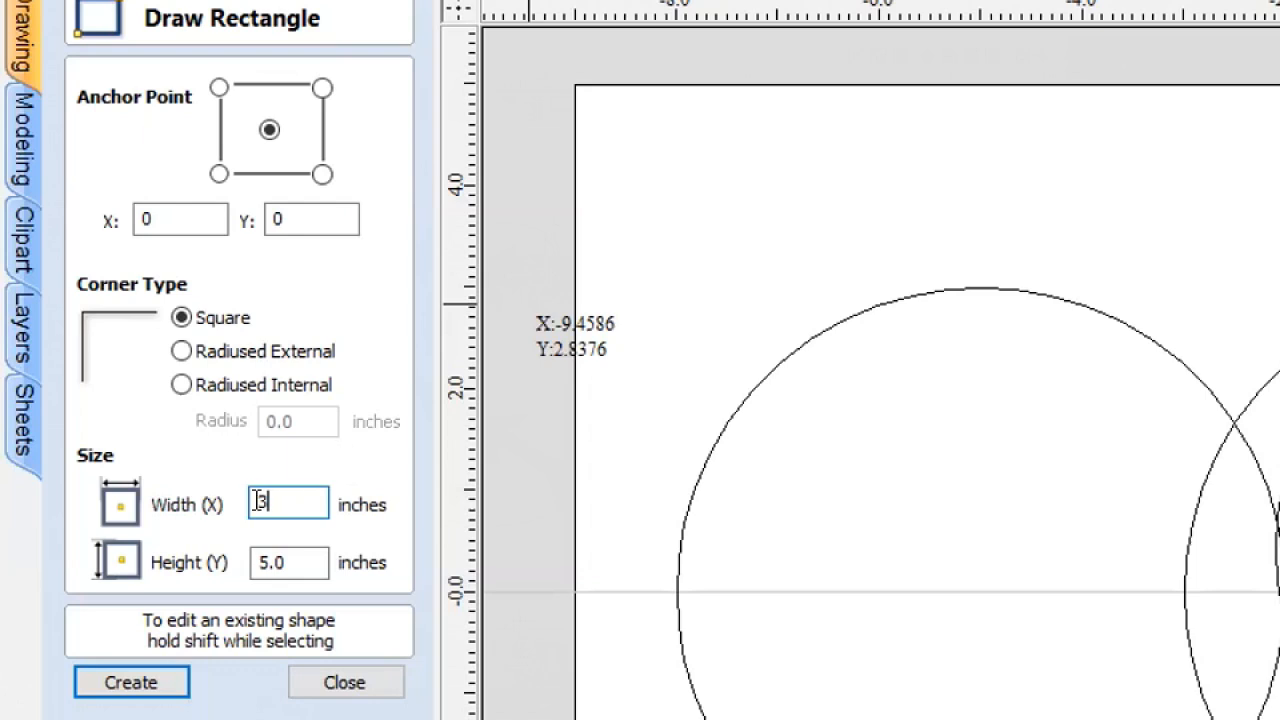
left_click(285, 495)
left_click_drag(258, 503, 302, 496)
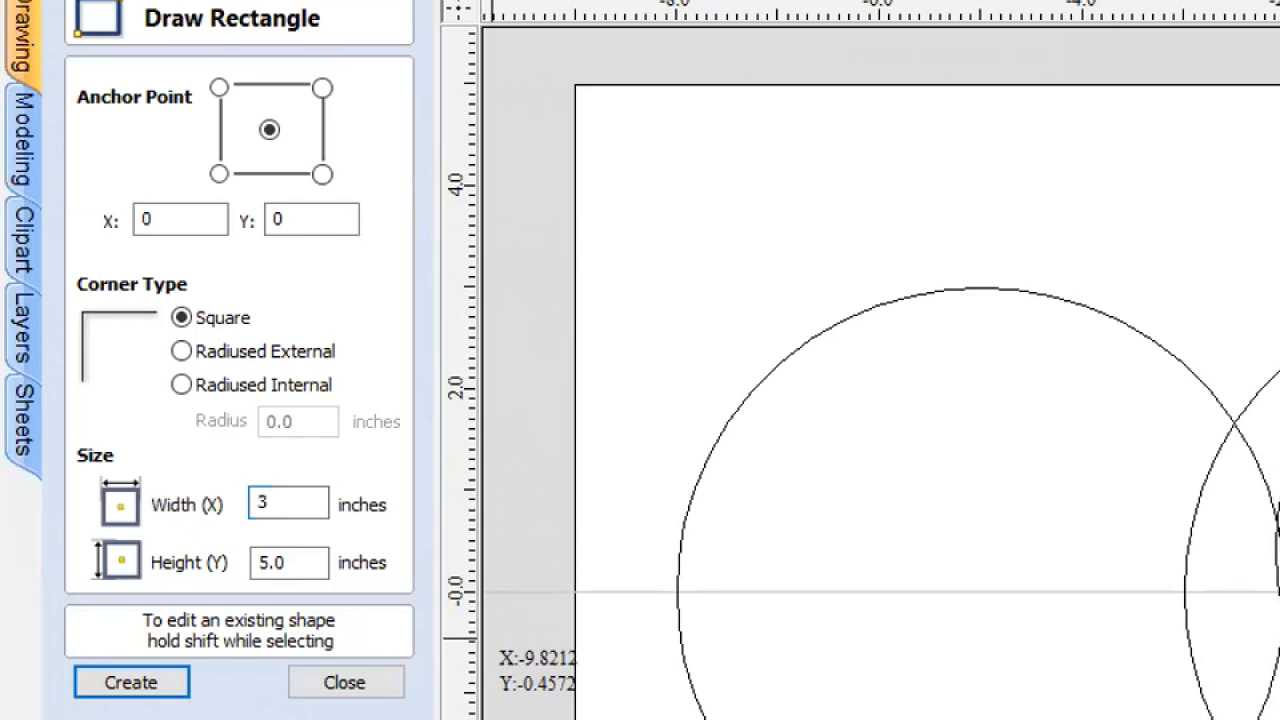
left_click(290, 562)
double_click(292, 559)
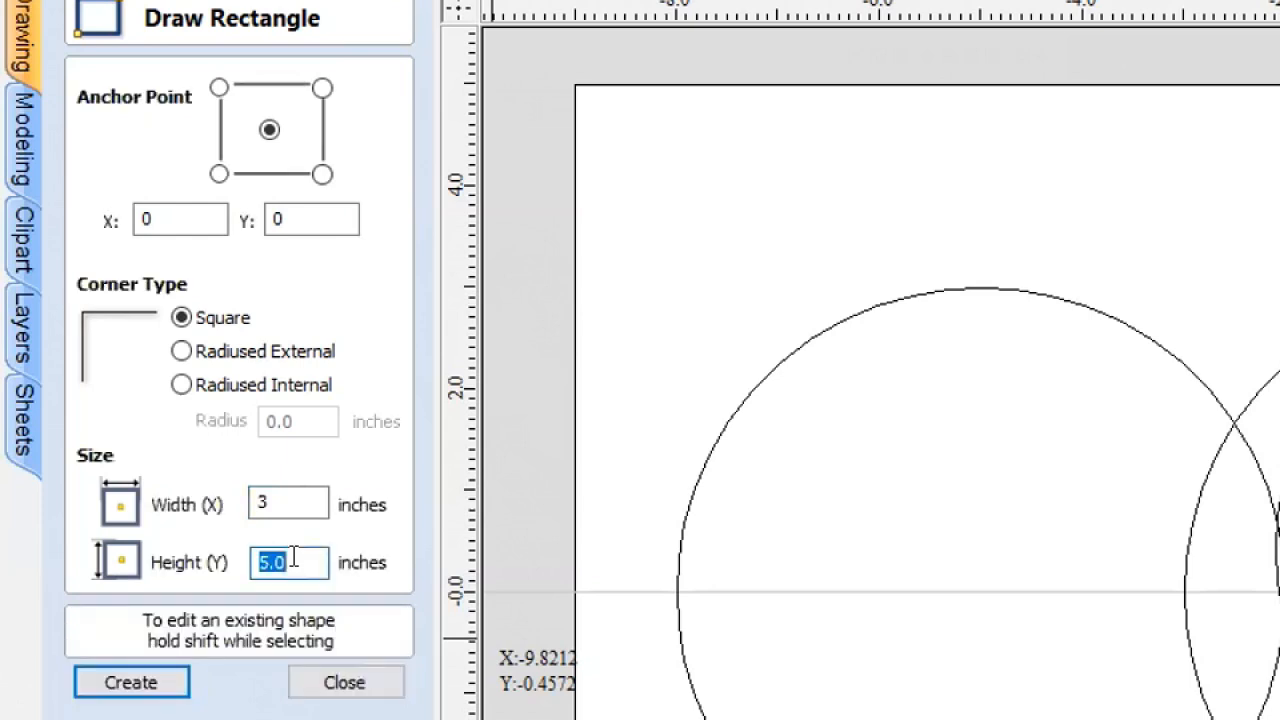
key("BackSpace")
type("5")
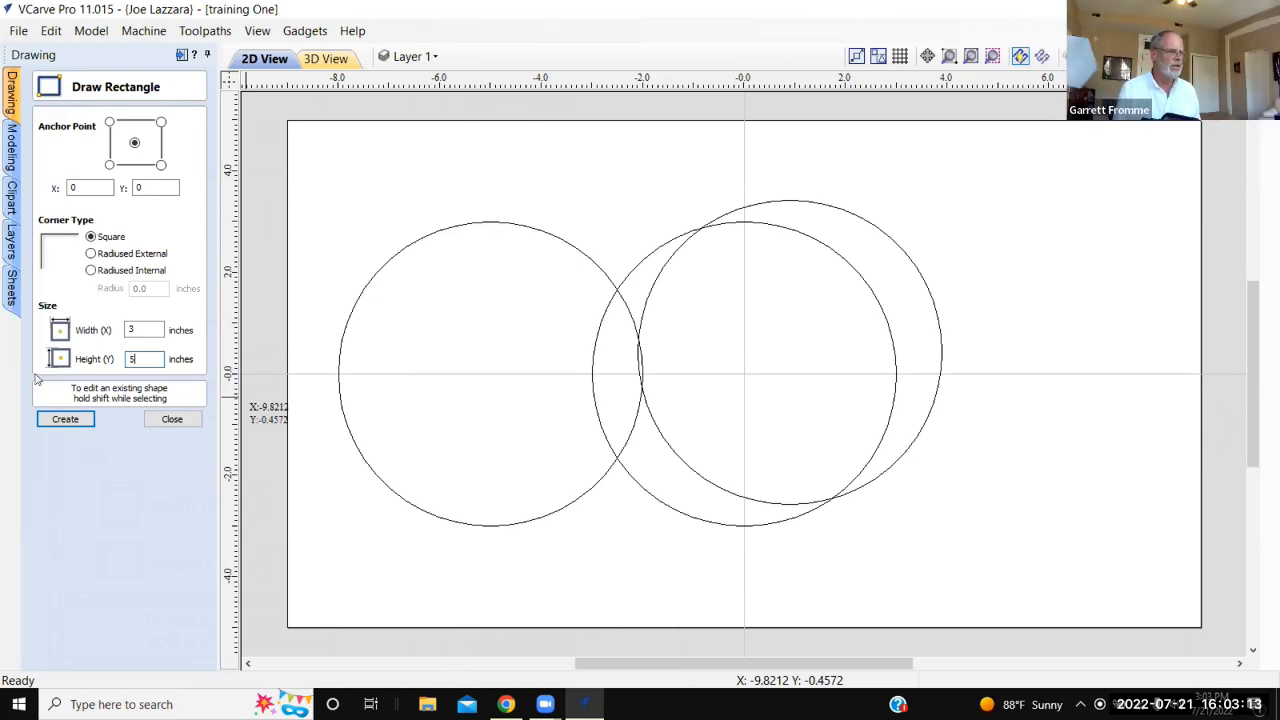
left_click(65, 420)
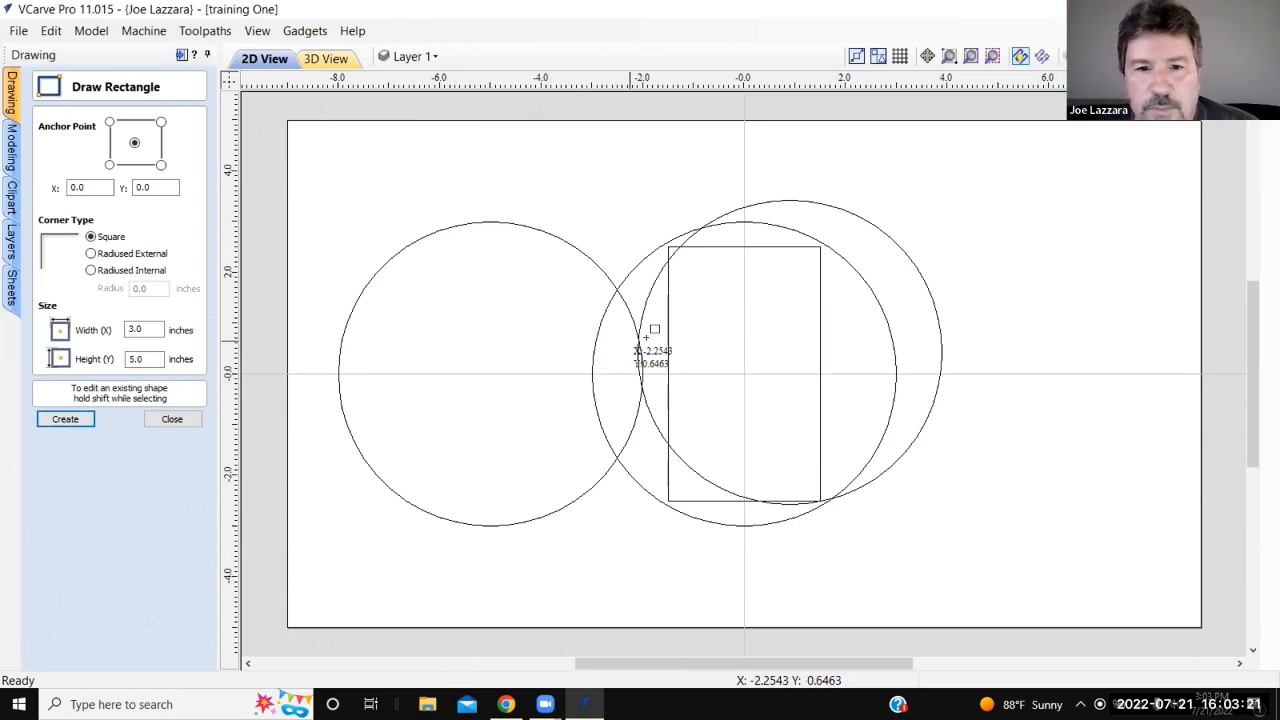
Draw a thin rectangle about 1.7 by 0.2 inches across the overlap of the circles
left_click_drag(648, 346, 558, 350)
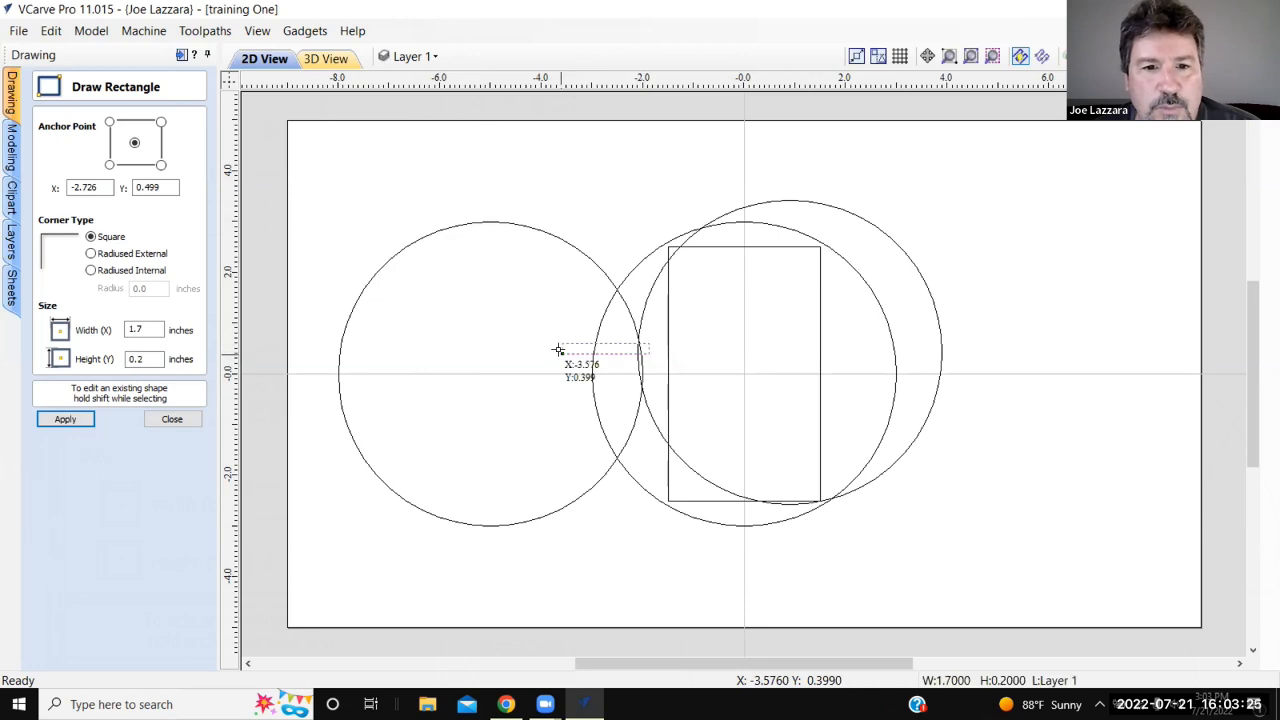
left_click(558, 350)
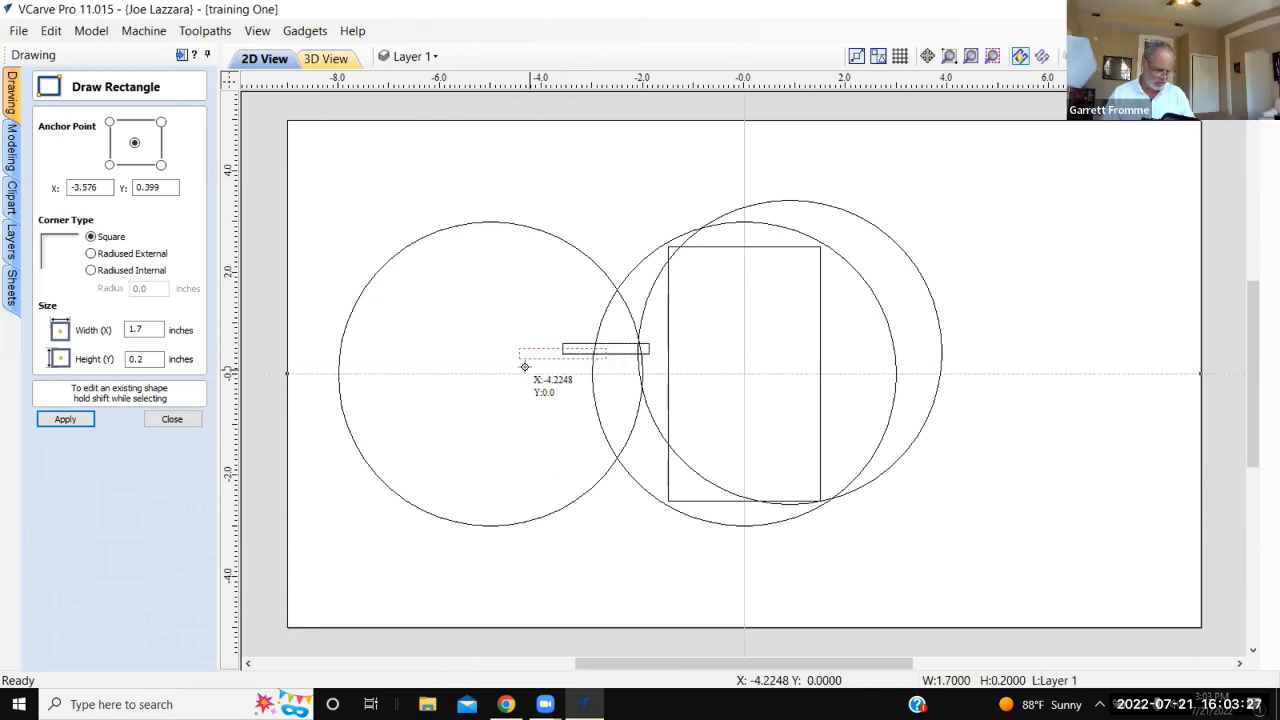
left_click(525, 367)
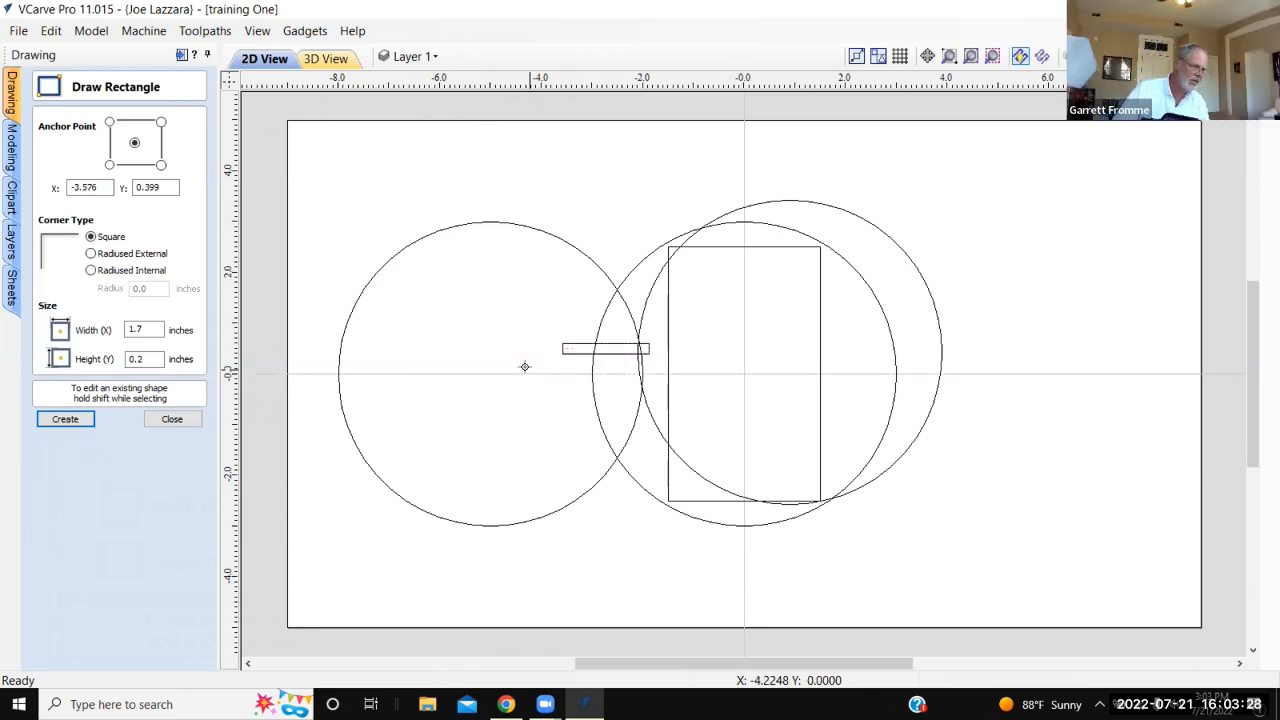
Leave the rectangle tool and delete the three circles and the thin rectangle, selecting them with a crossing window
left_click(168, 420)
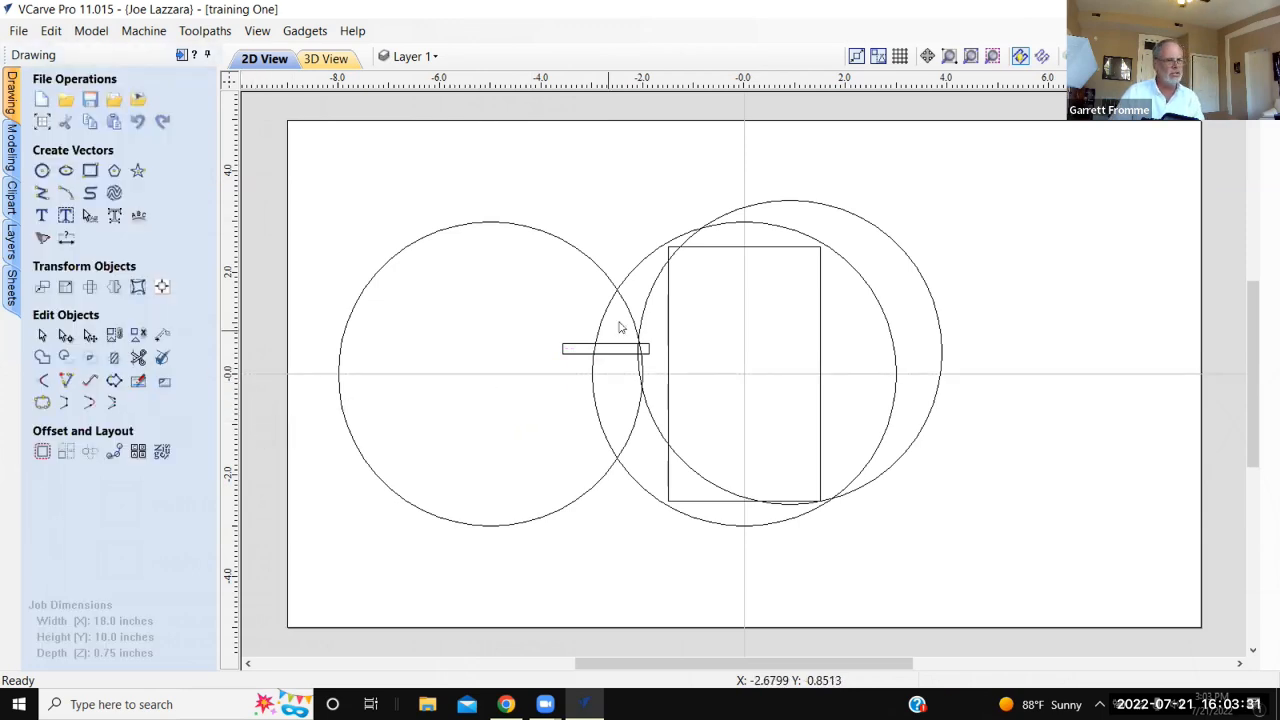
left_click_drag(652, 333, 537, 380)
key("Delete")
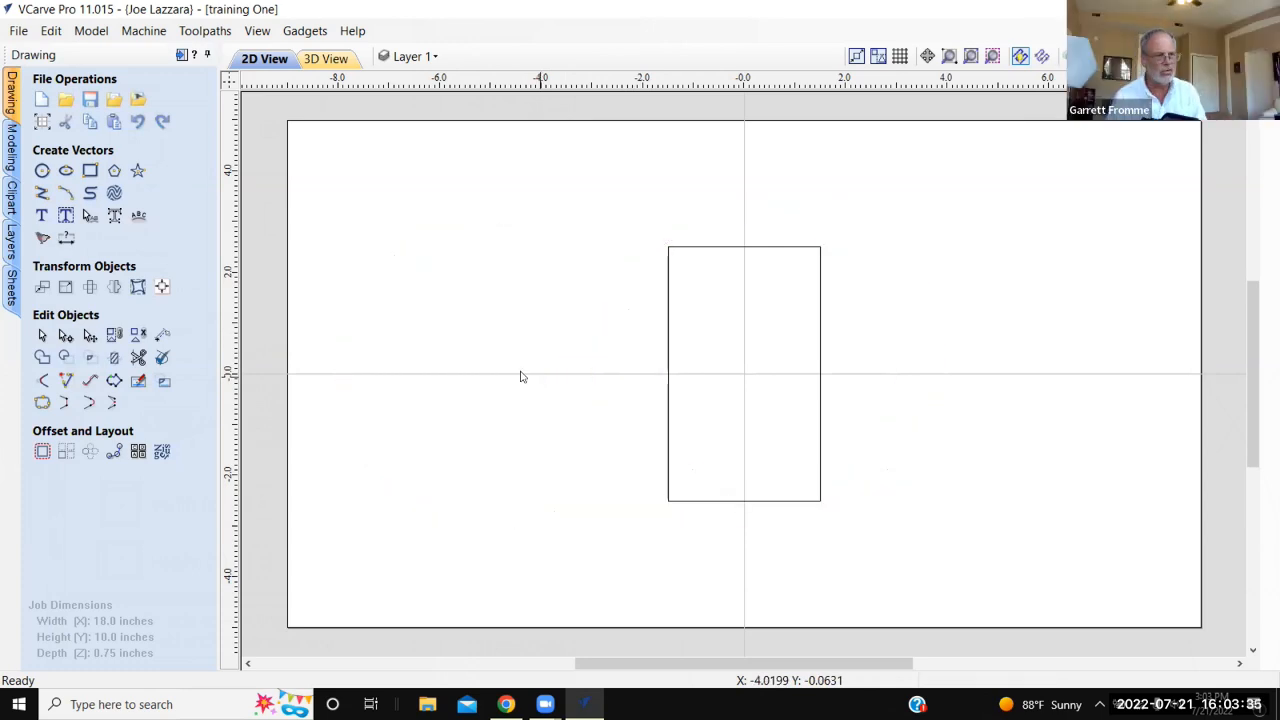
Select the 3 by 5 inch rectangle with a crossing window and delete it to clear the sheet
left_click(90, 170)
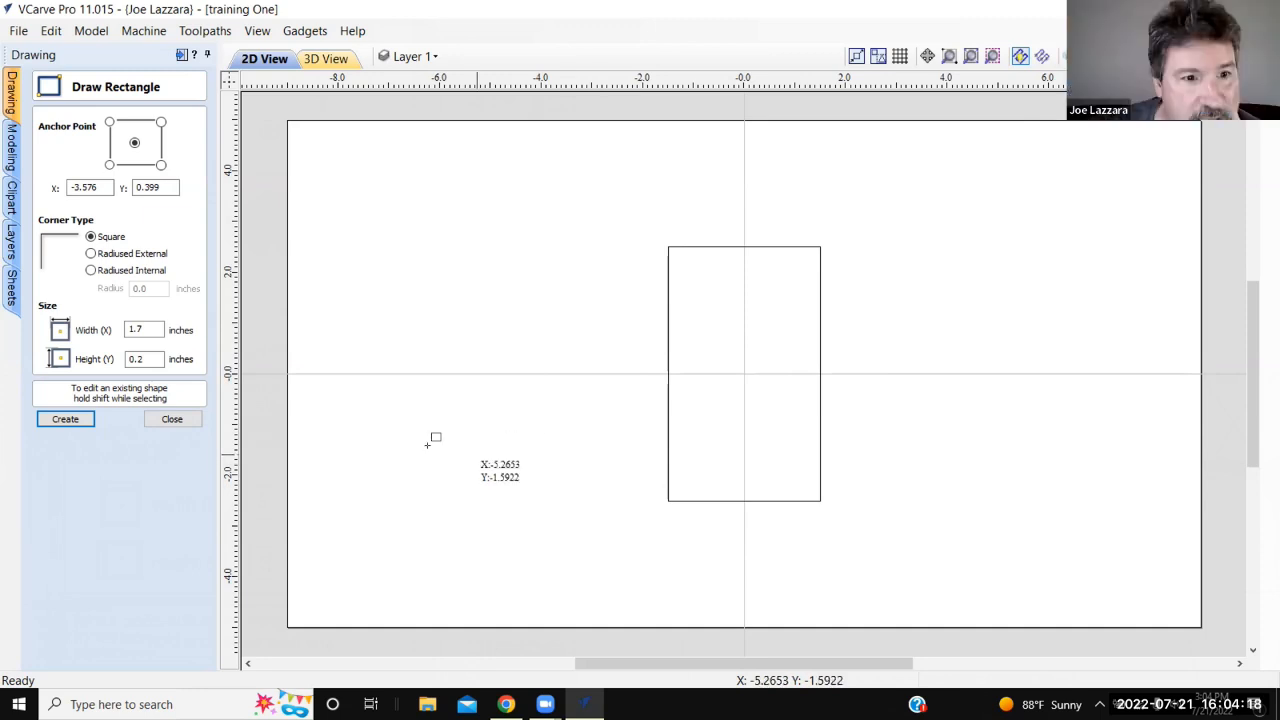
left_click(179, 421)
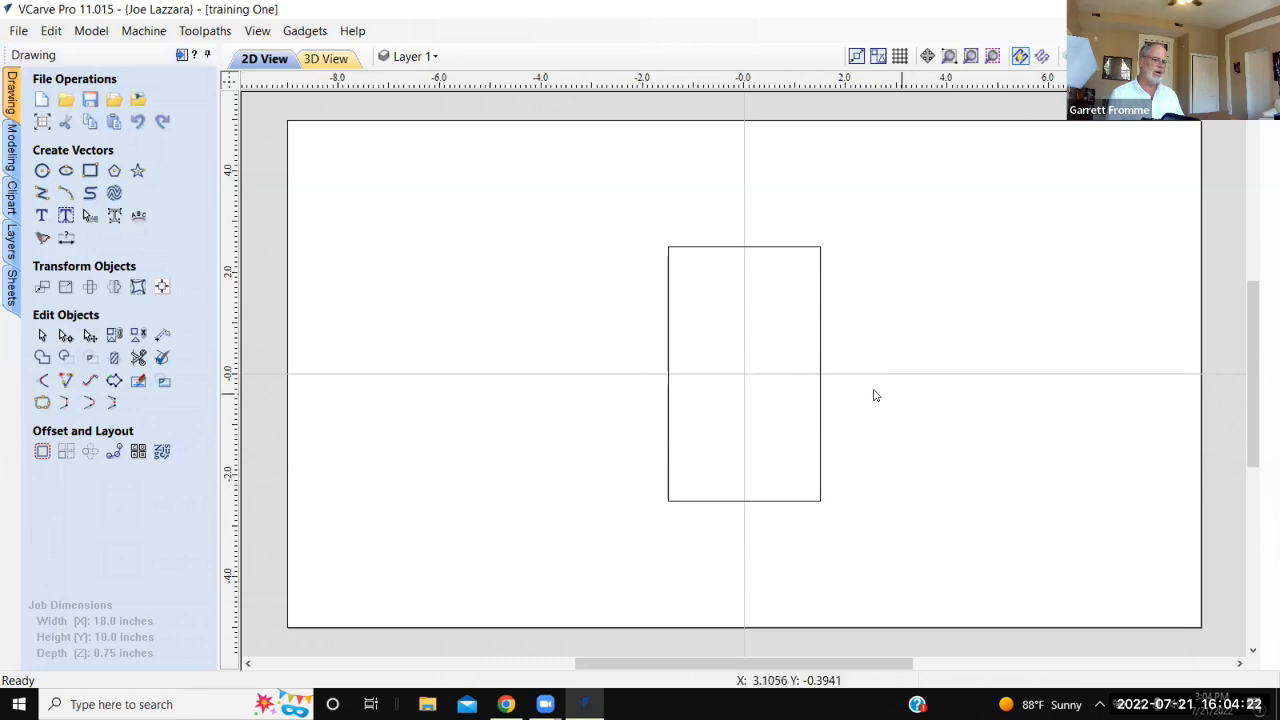
left_click_drag(771, 395, 634, 397)
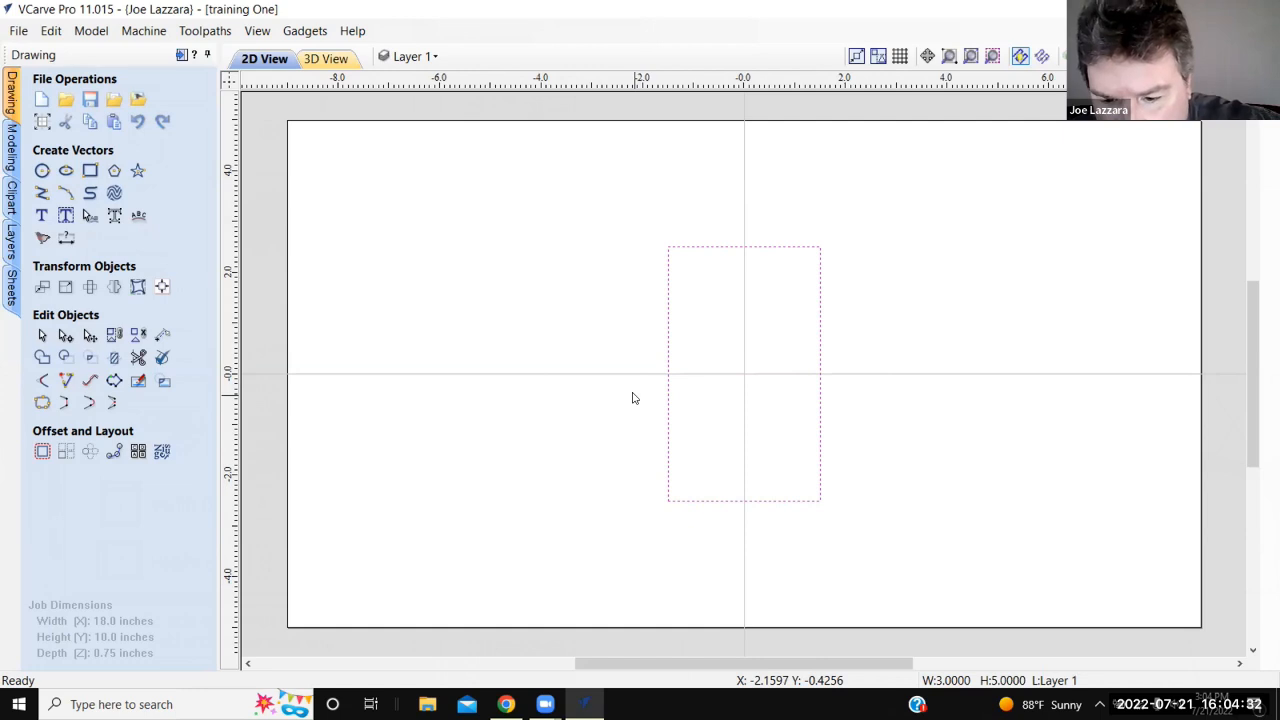
key("Delete")
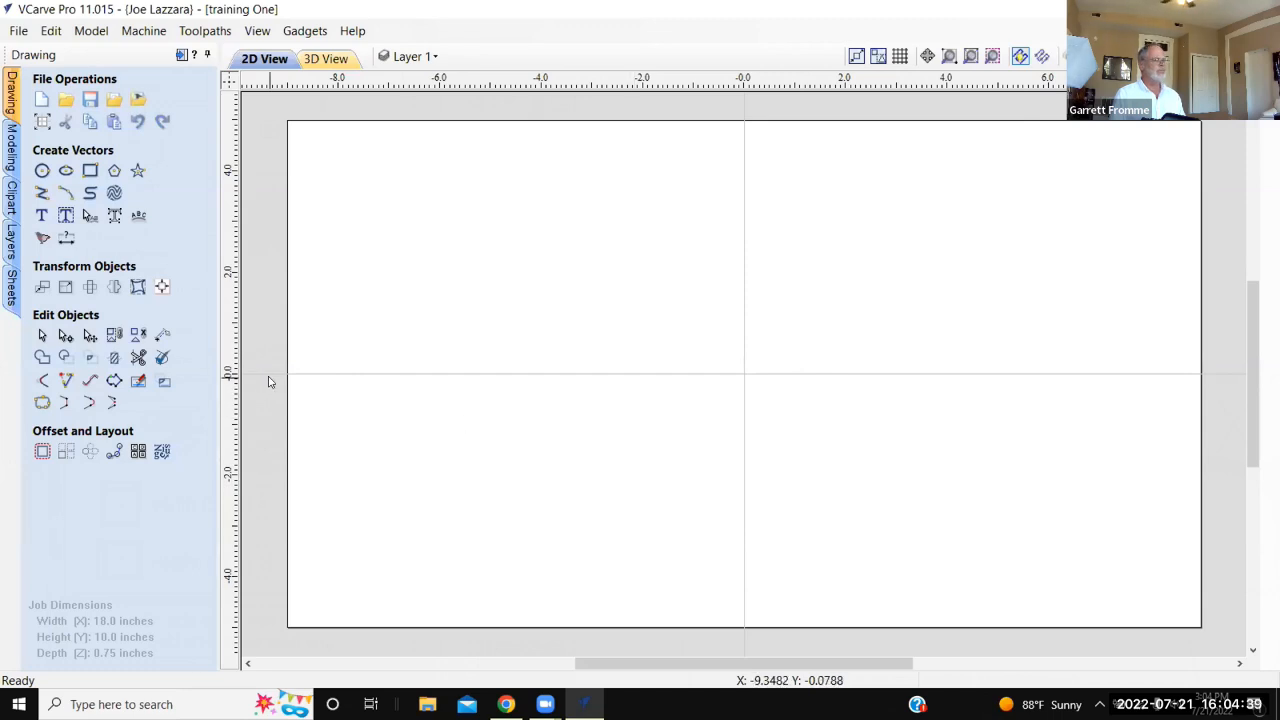
Start a new rectangle and set its anchor point coordinates to X 0 and Y 0
left_click(90, 171)
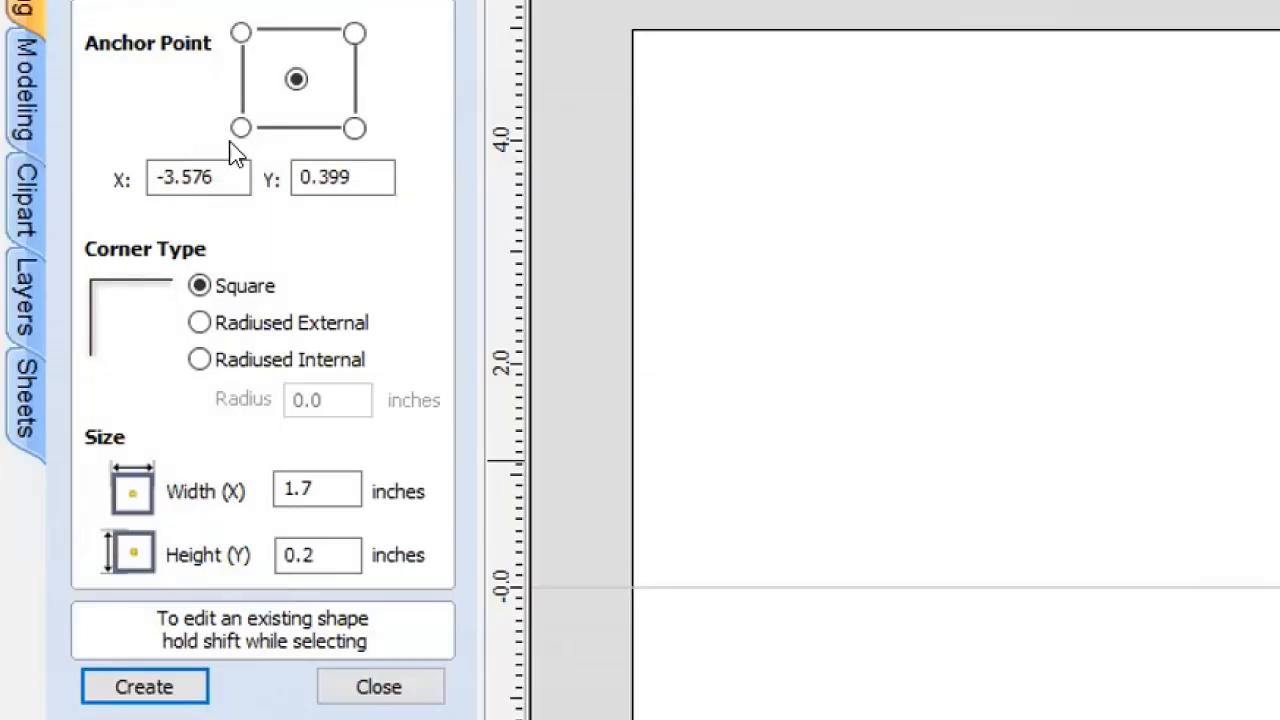
left_click(220, 174)
double_click(220, 174)
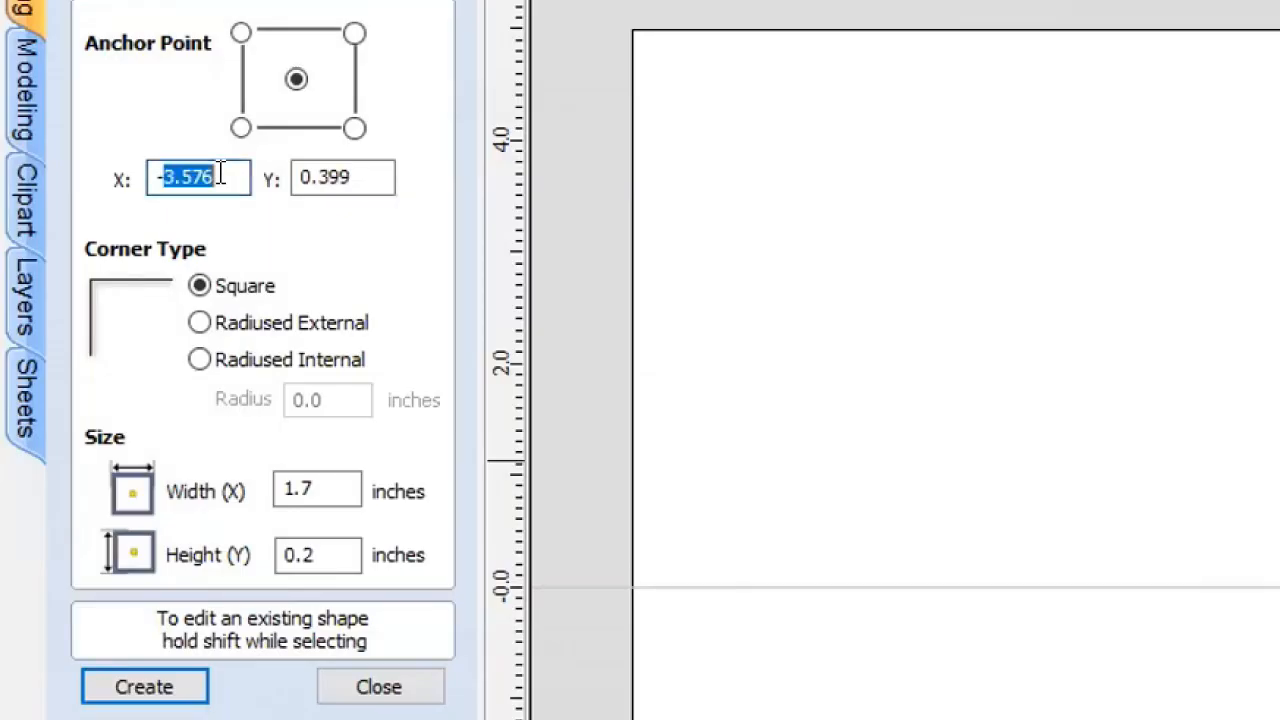
type("0")
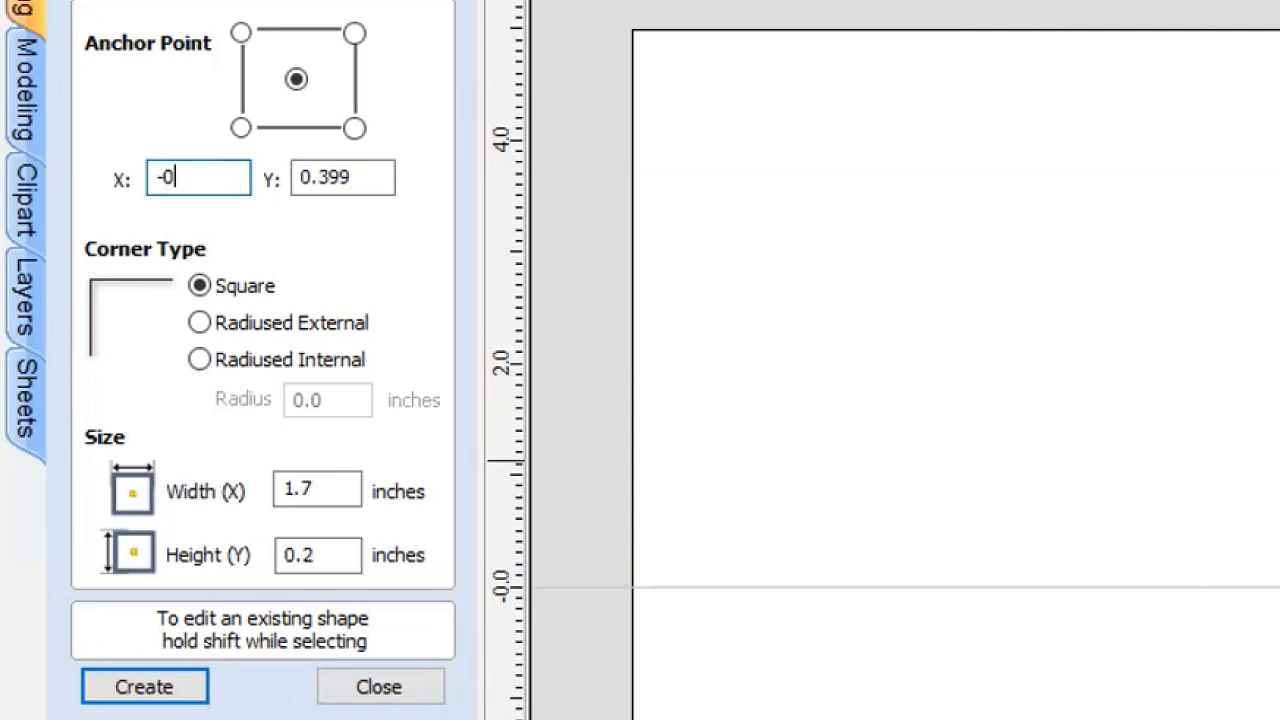
double_click(364, 176)
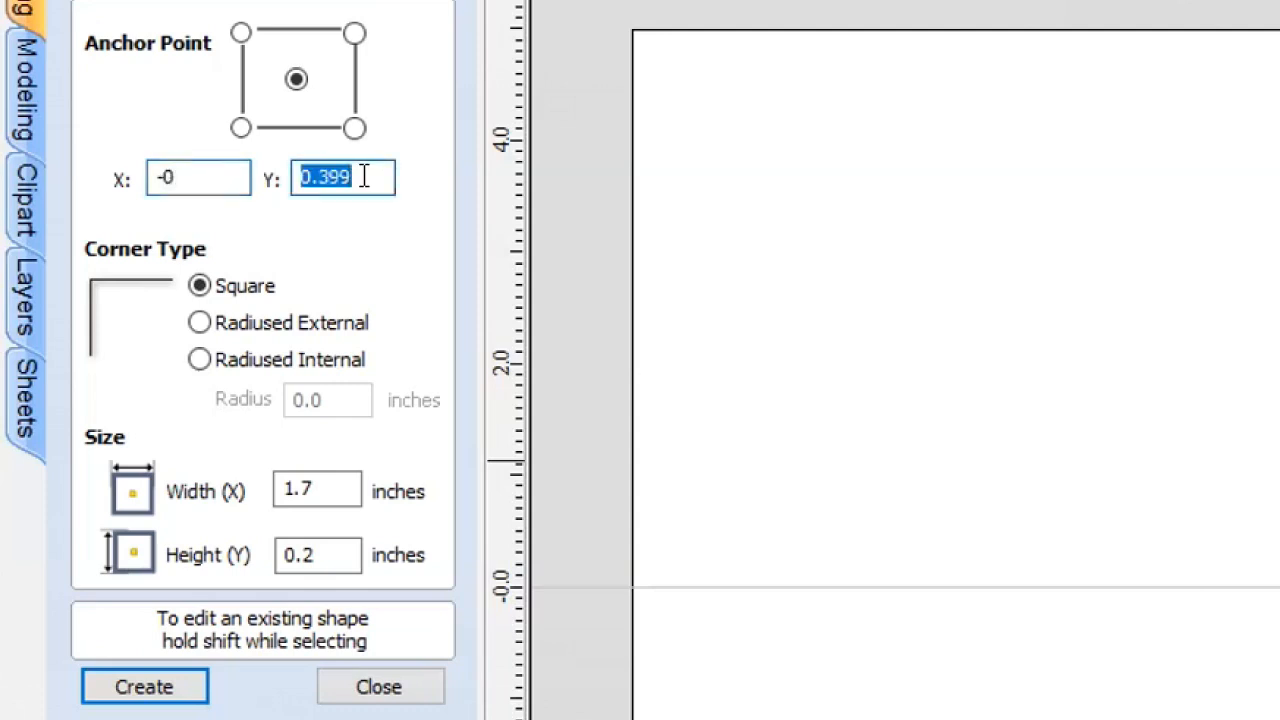
type("0")
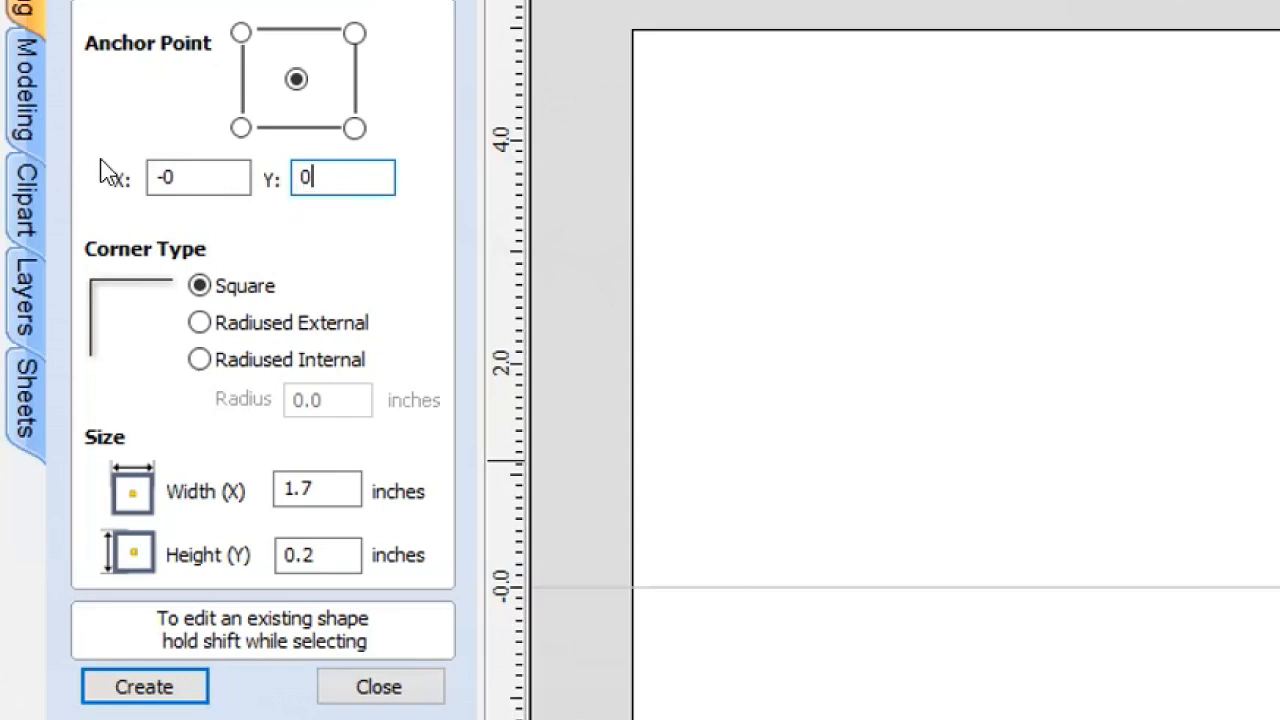
double_click(191, 165)
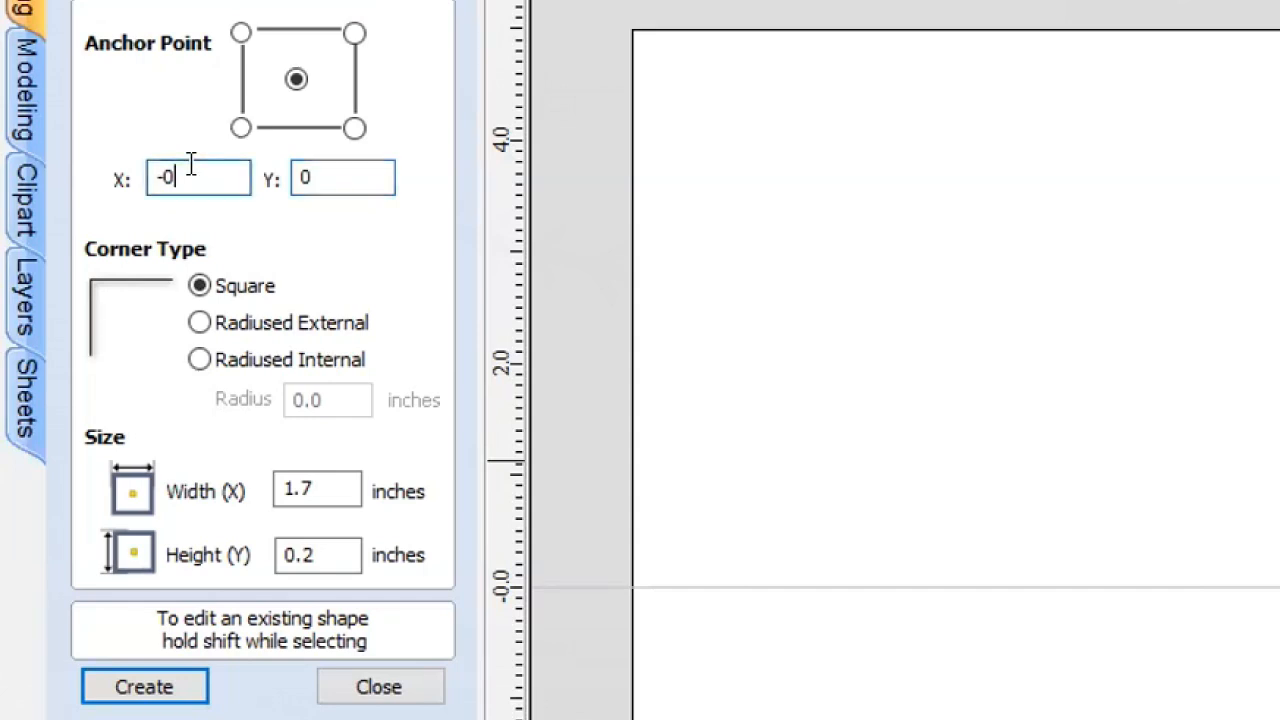
type("0")
key("BackSpace")
key("BackSpace")
type("0")
Set the rectangle's width and height to 2 inches each and create it centred on the origin
double_click(338, 485)
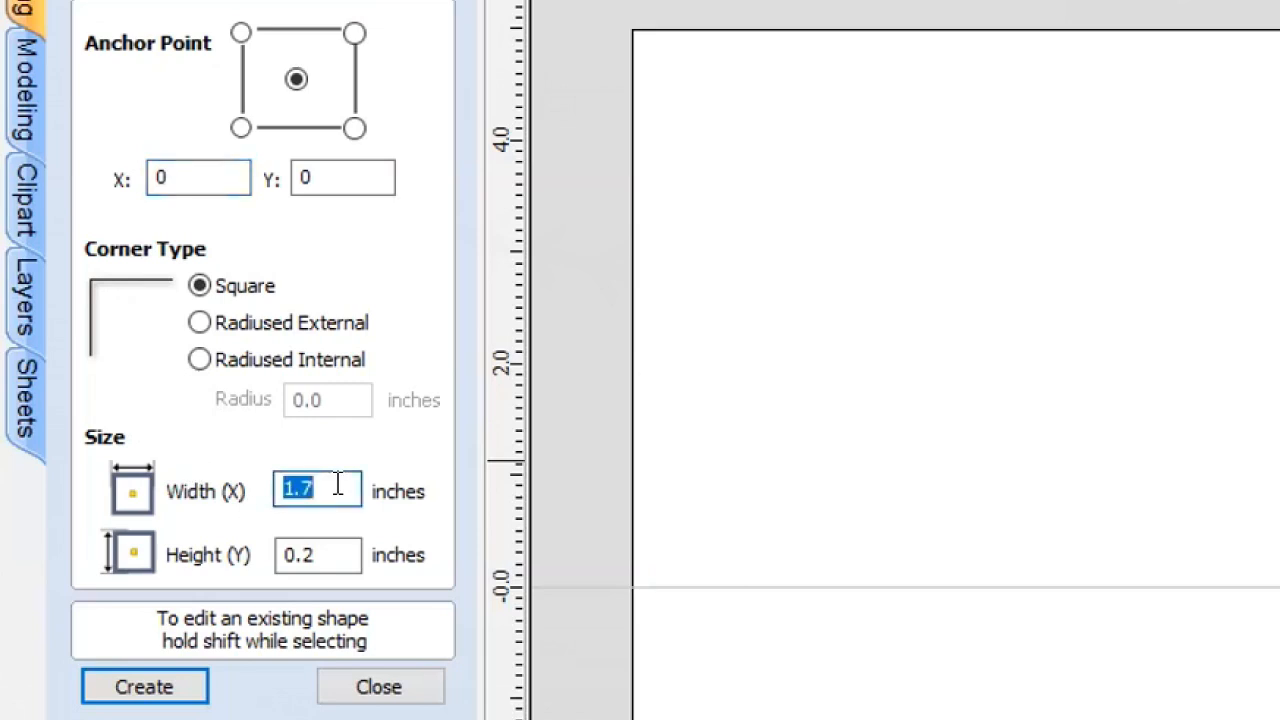
type("2")
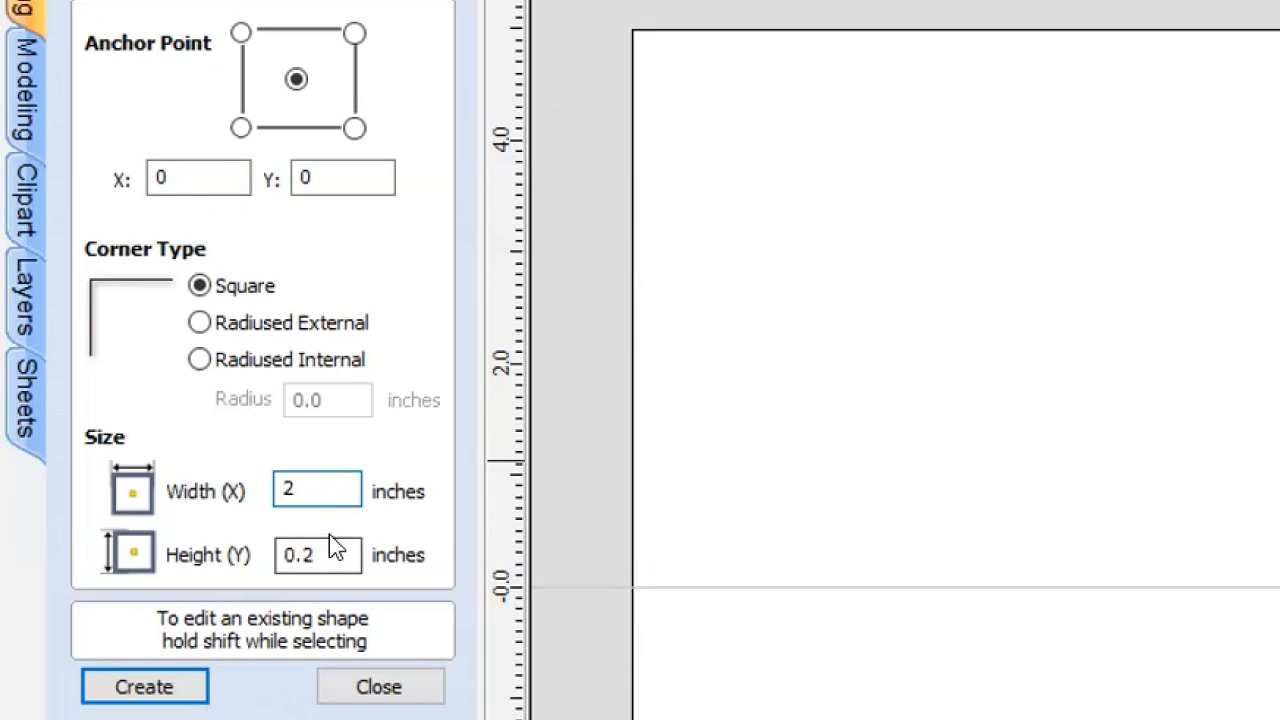
double_click(343, 551)
type("2")
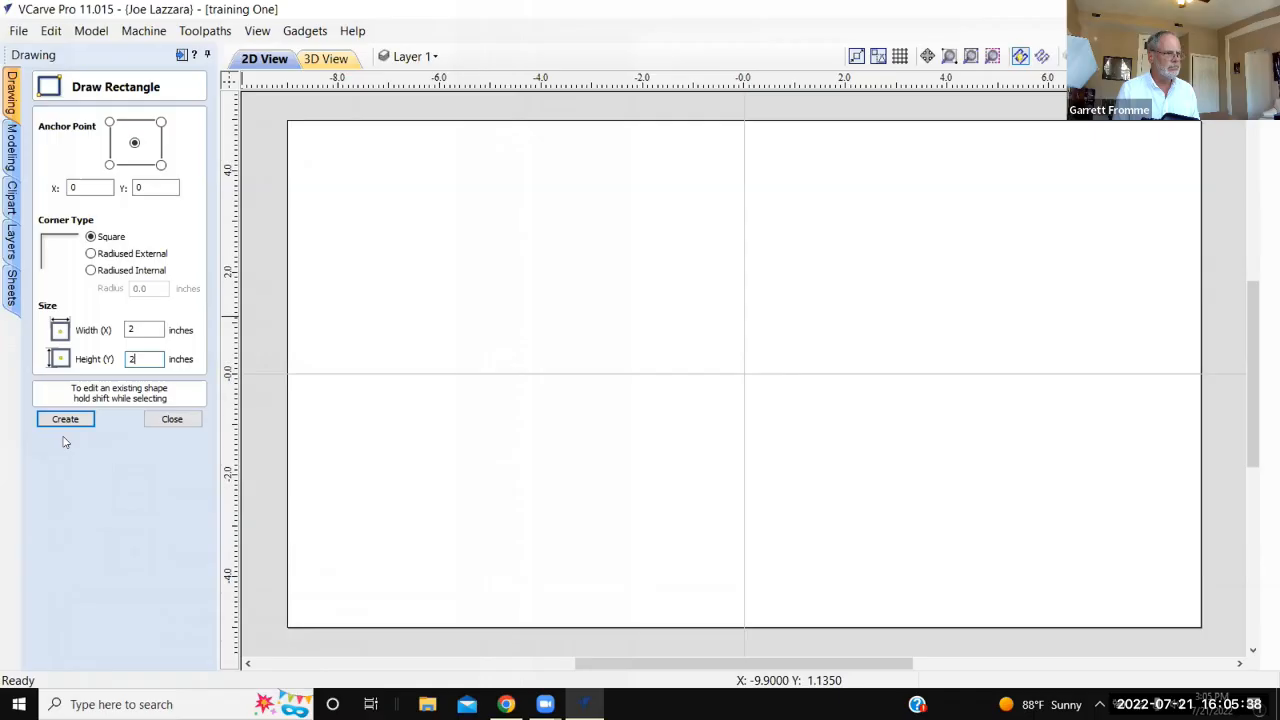
left_click(66, 419)
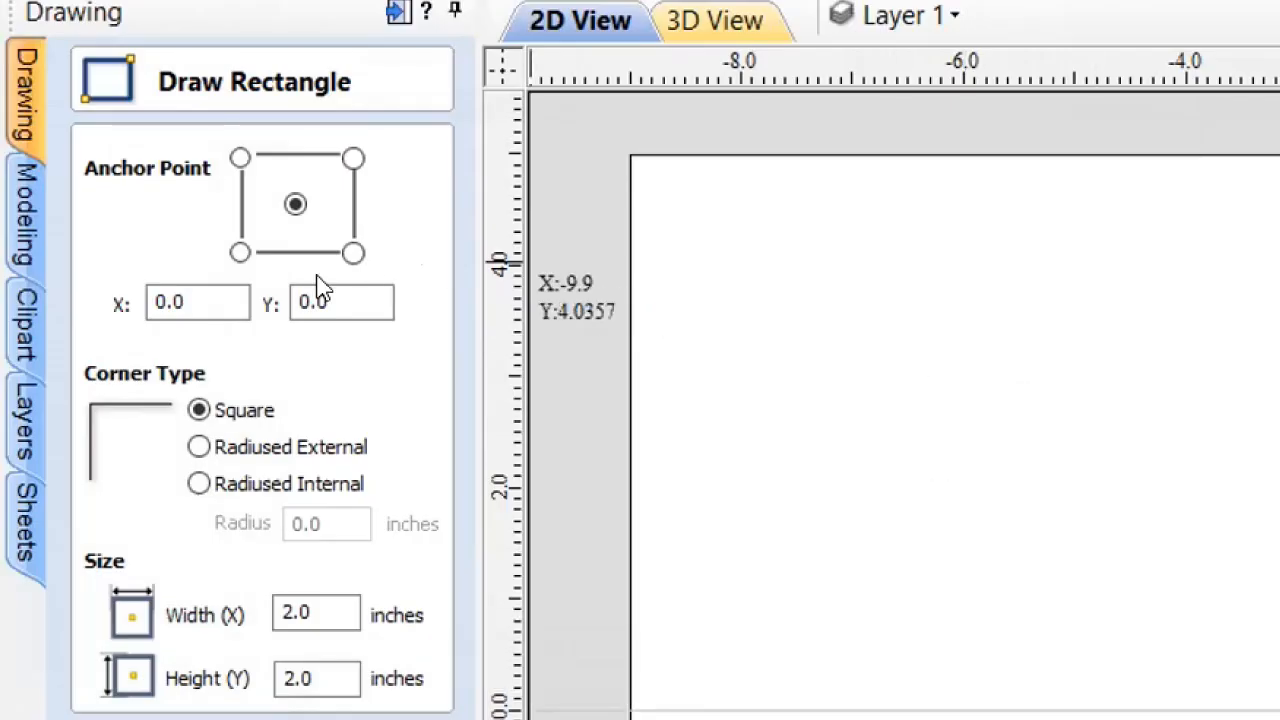
Create the 2 inch square with its lower-left corner anchored at the origin, and undo it
left_click(239, 255)
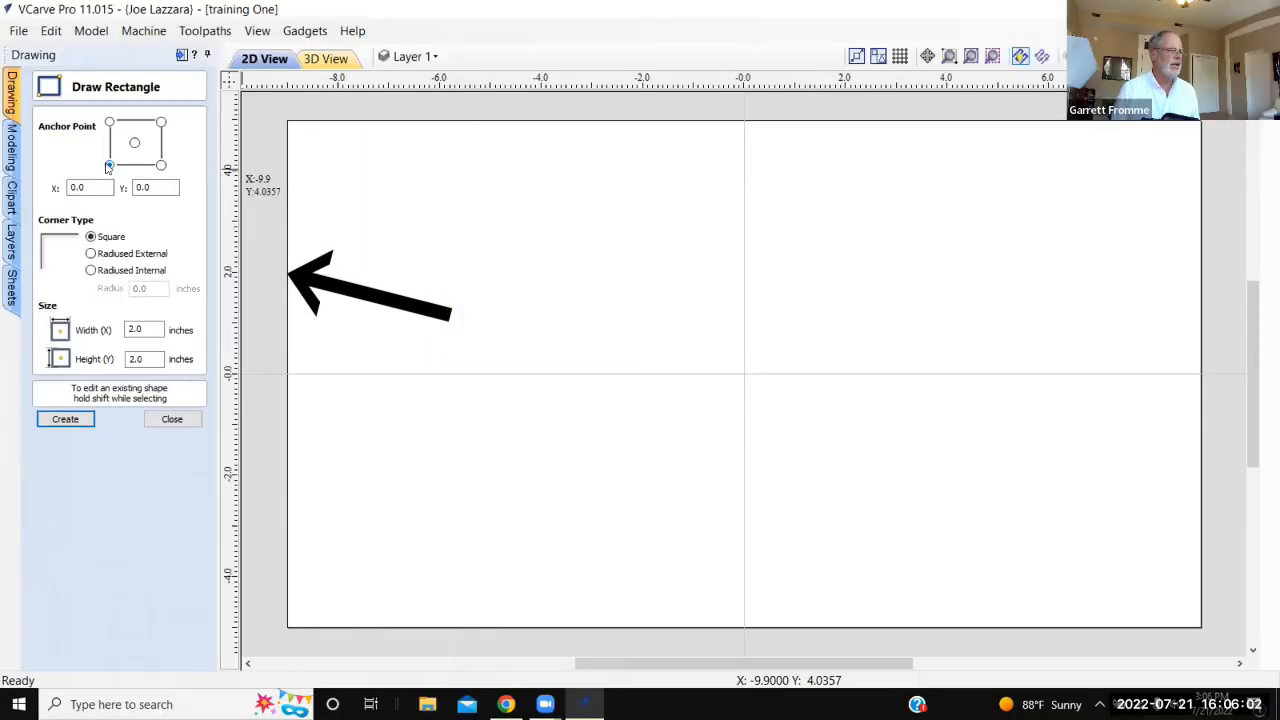
left_click(76, 420)
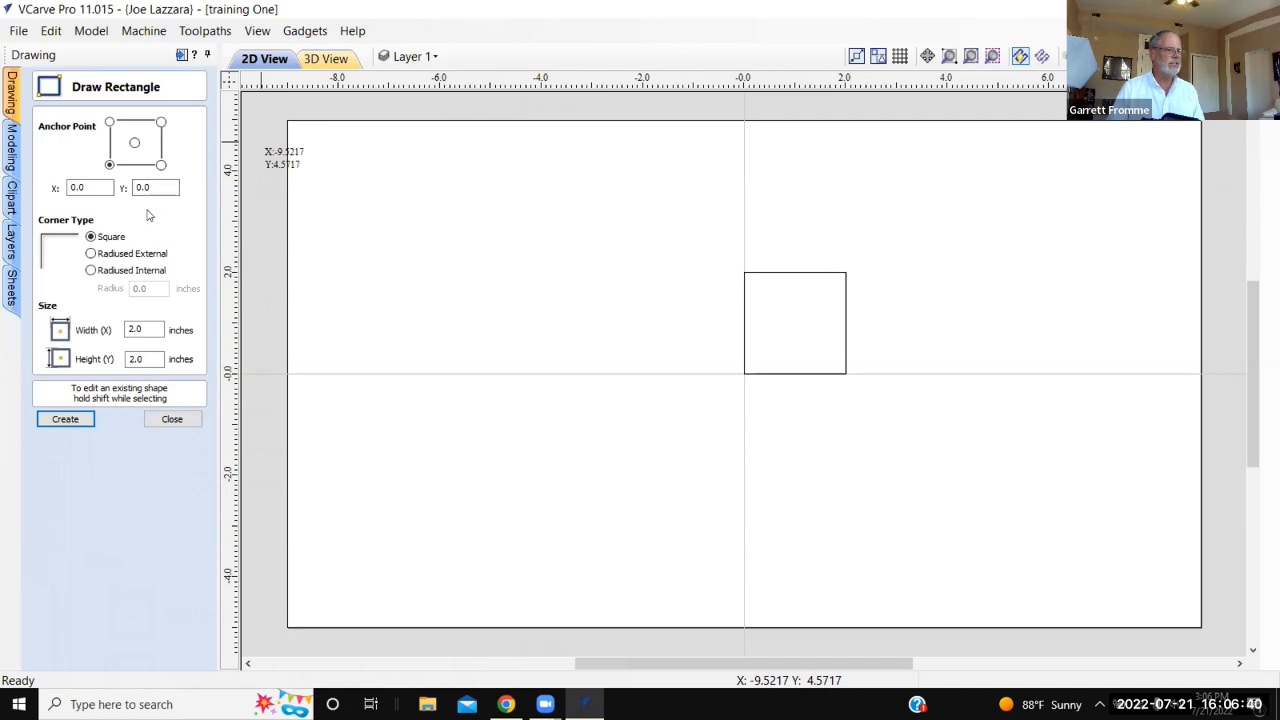
key("ctrl+z")
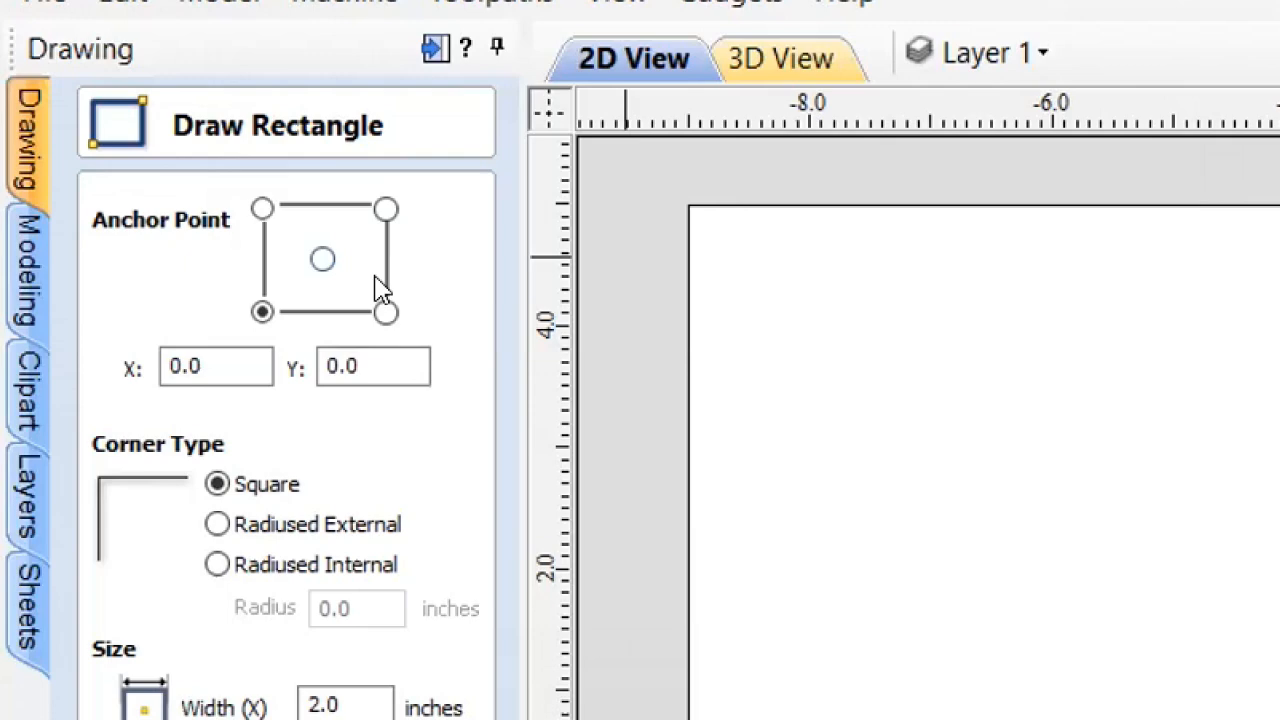
Create the 2 inch square anchored at the origin by its lower-right corner, and again by its upper-left corner
left_click(387, 312)
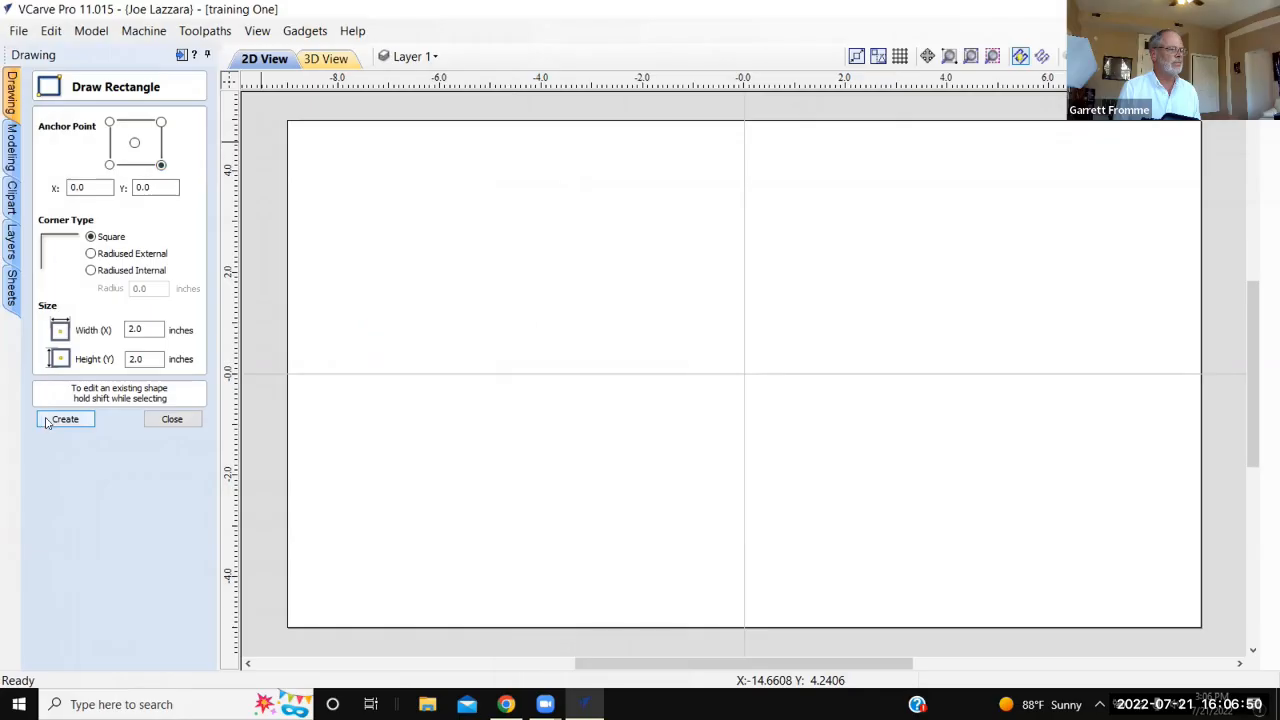
left_click(52, 420)
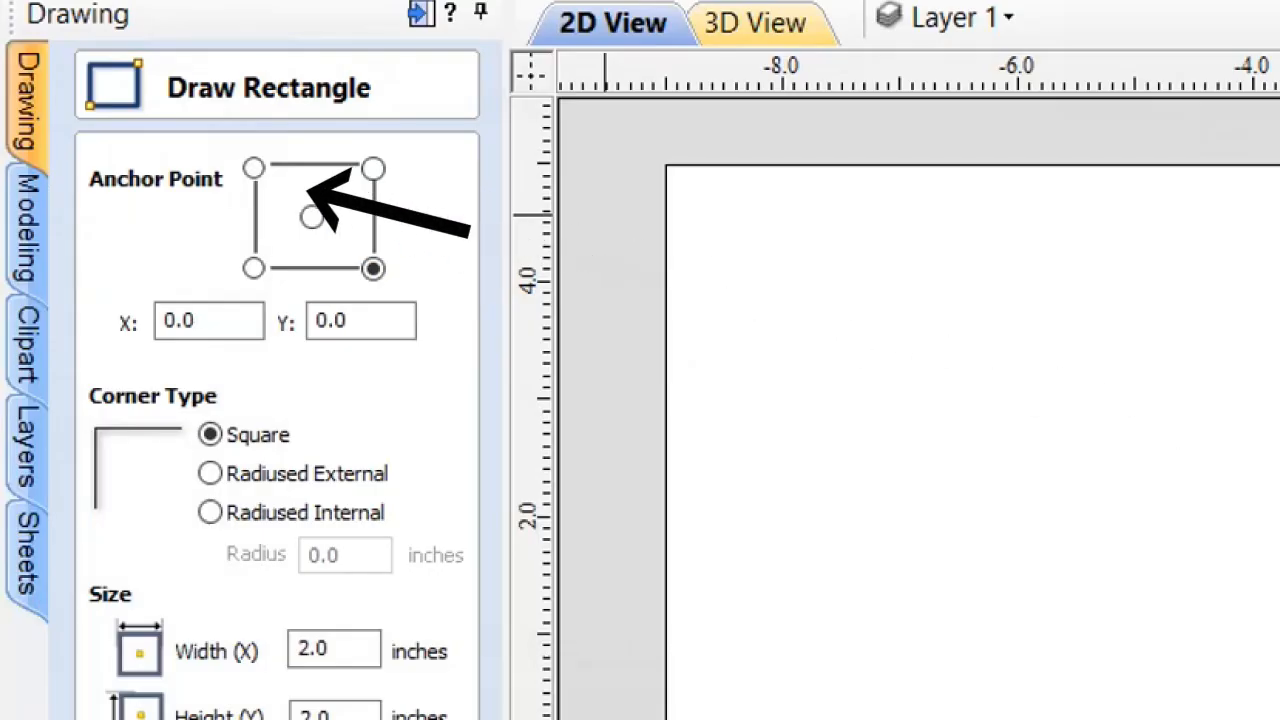
left_click(253, 168)
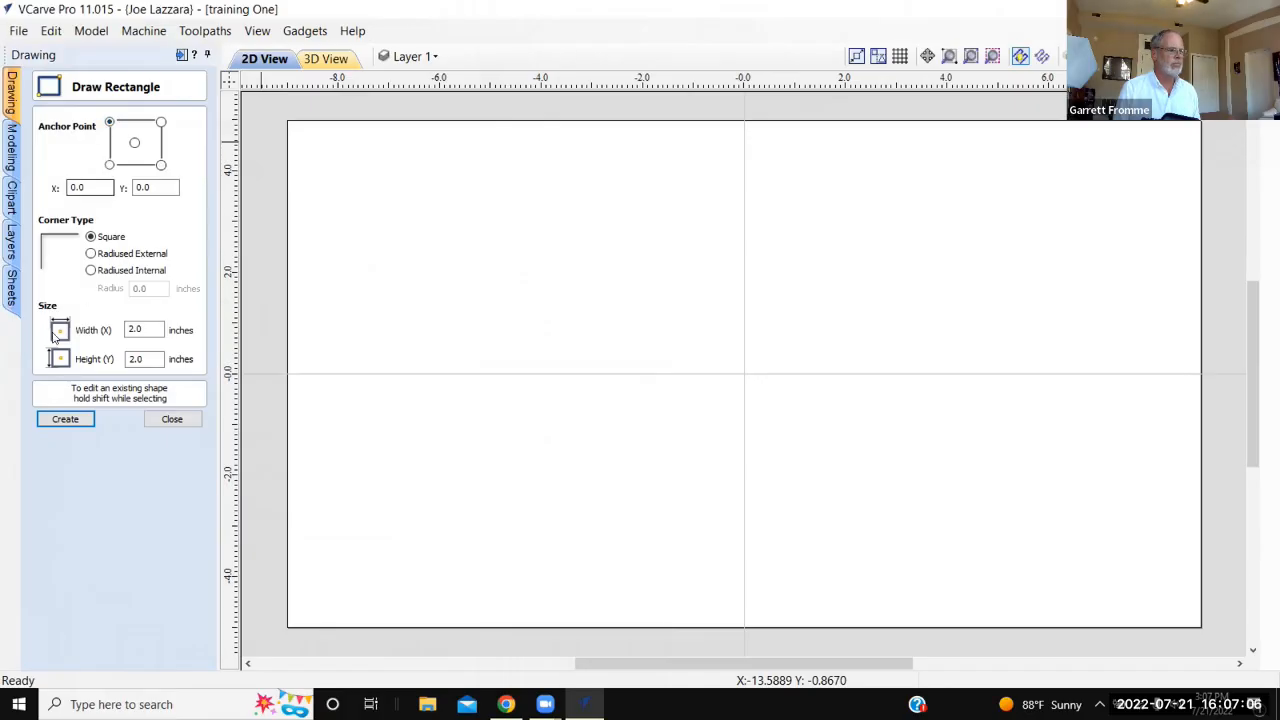
left_click(55, 423)
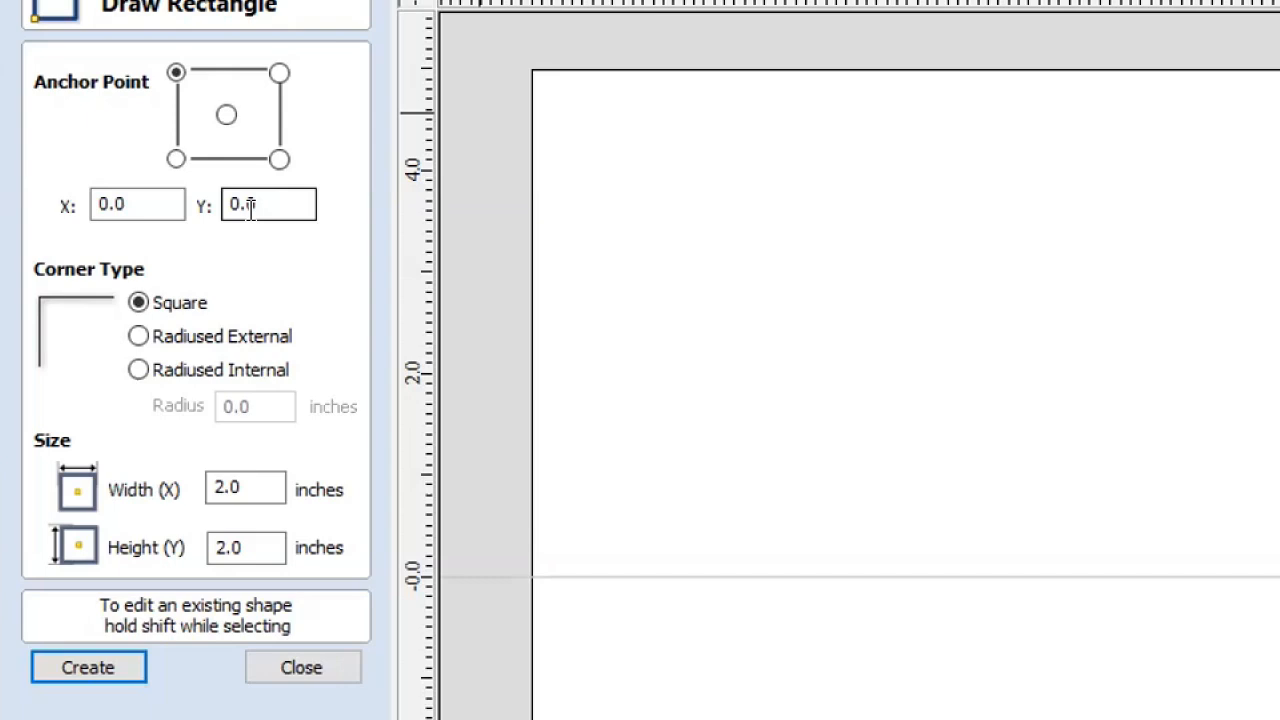
Set the width to 8 inches and height to 6 inches, and create the rectangle from its upper-left anchor at the origin
left_click(266, 487)
left_click(258, 478)
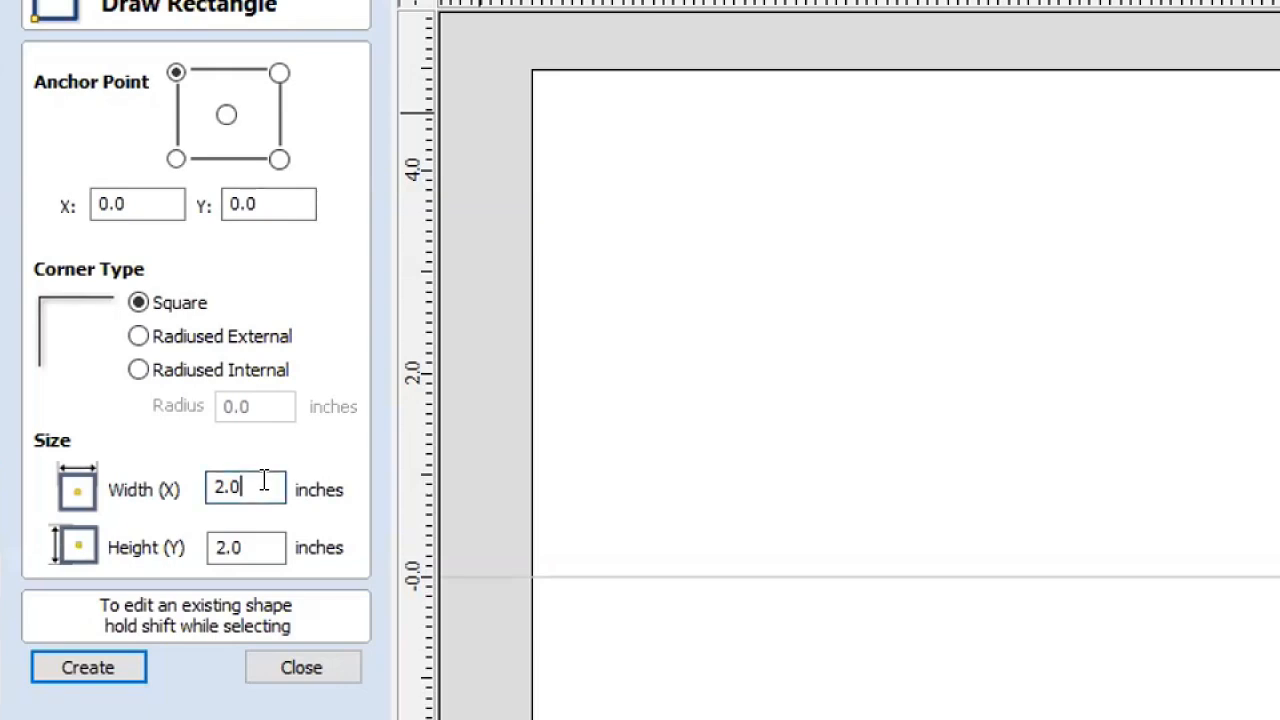
double_click(256, 481)
type("8")
double_click(243, 540)
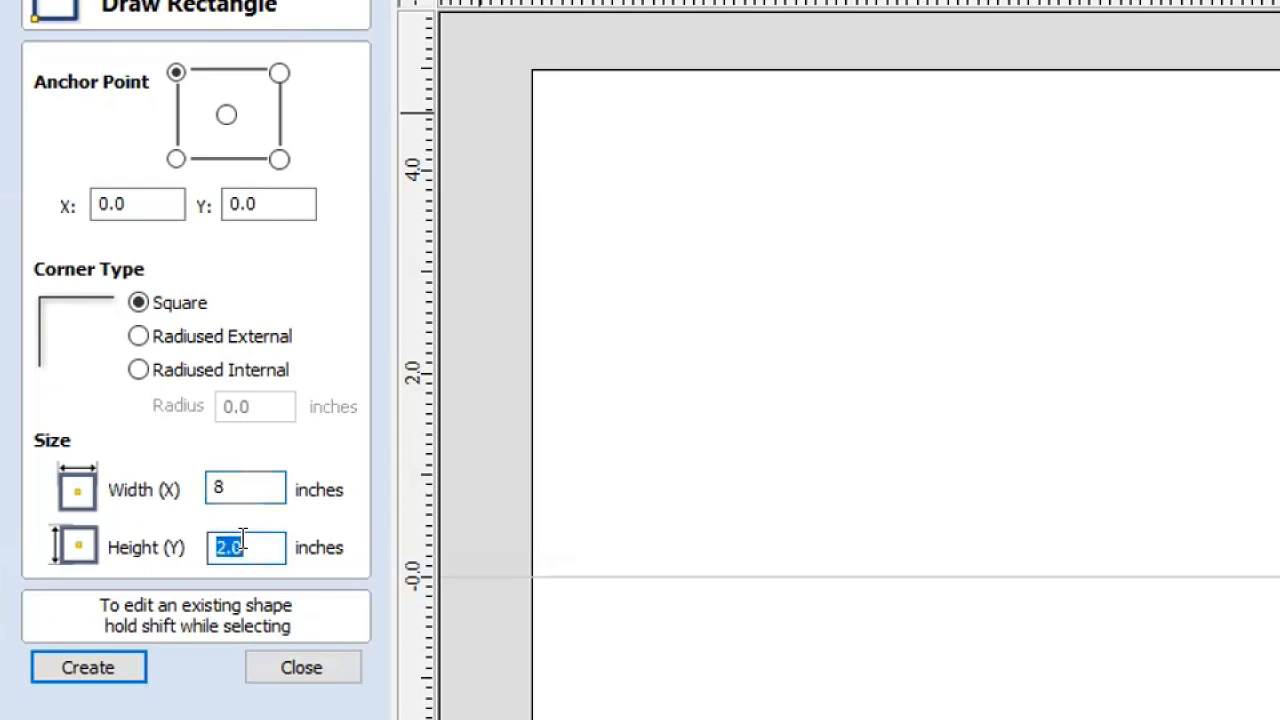
type("6")
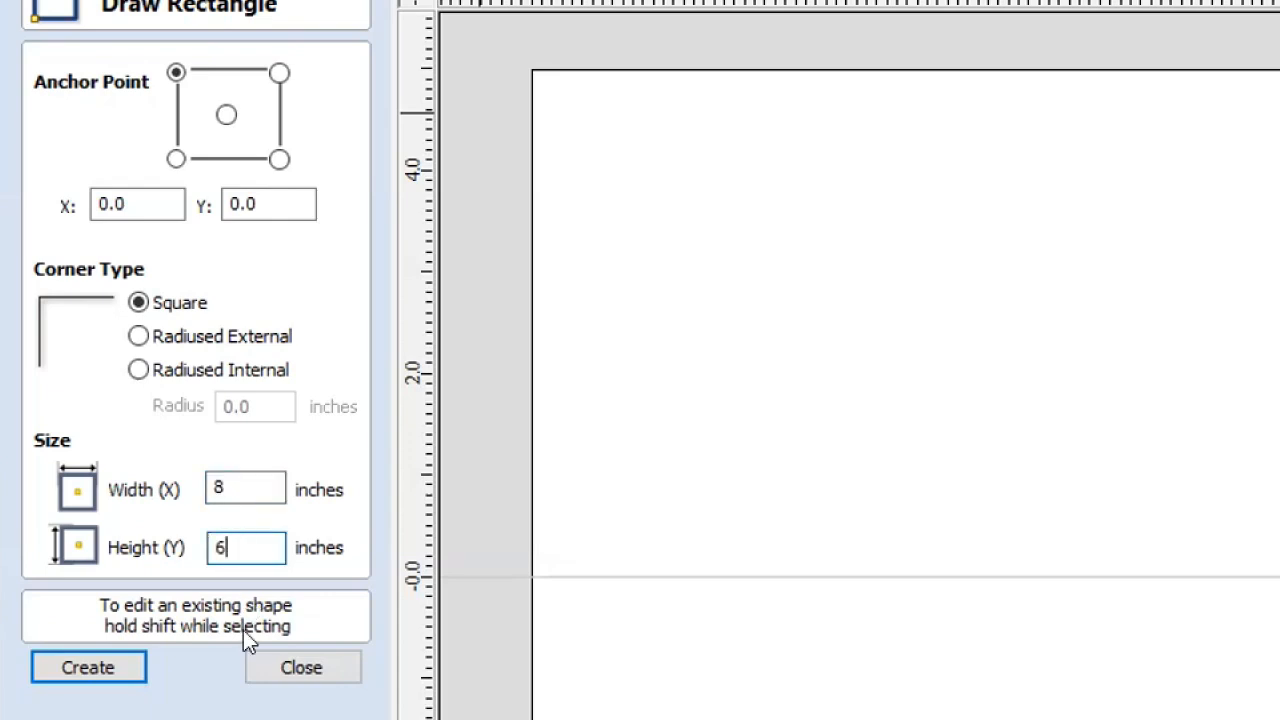
left_click(113, 668)
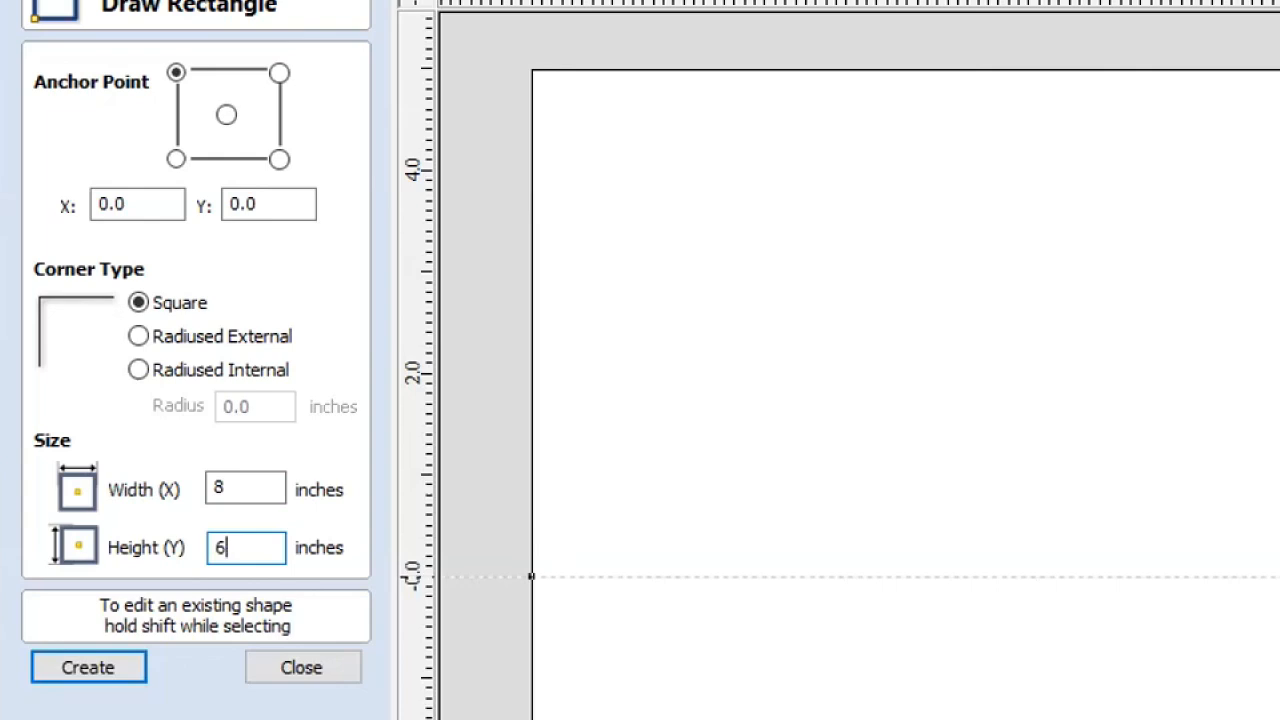
Switch the anchor to the rectangle's centre, create the 8 by 6 inch rectangle on the origin, and undo it
left_click(226, 117)
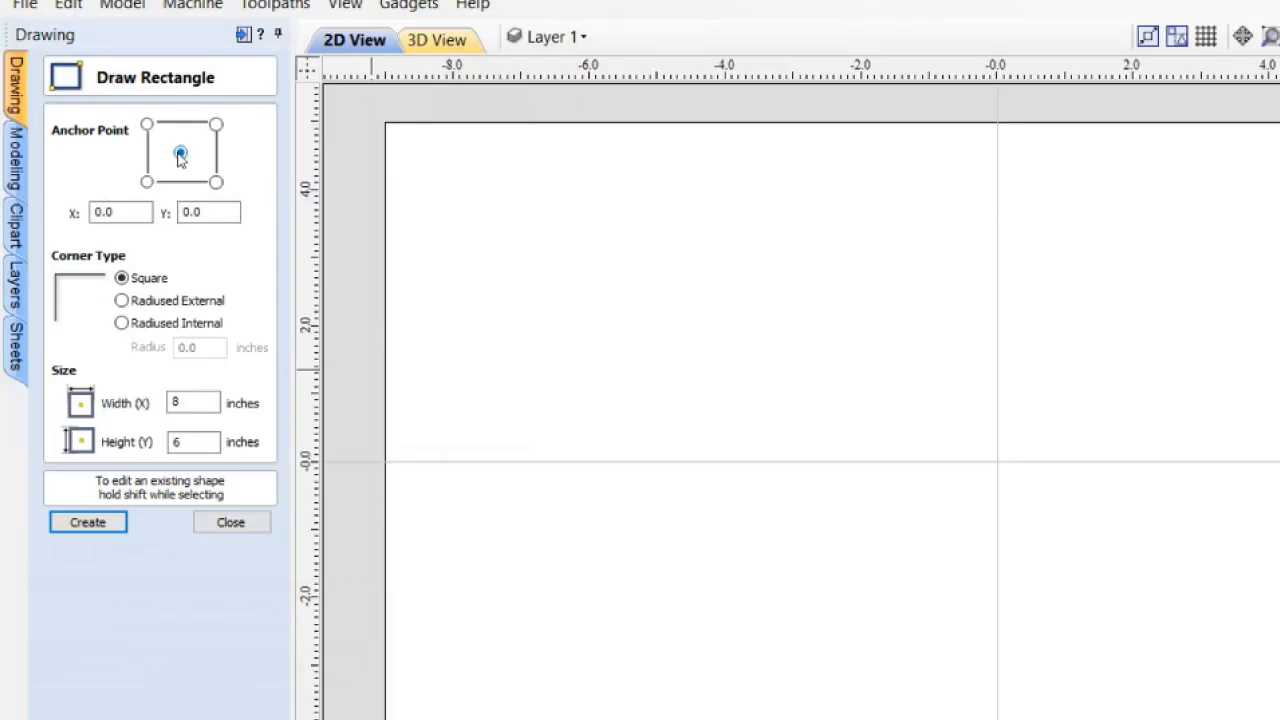
left_click(84, 524)
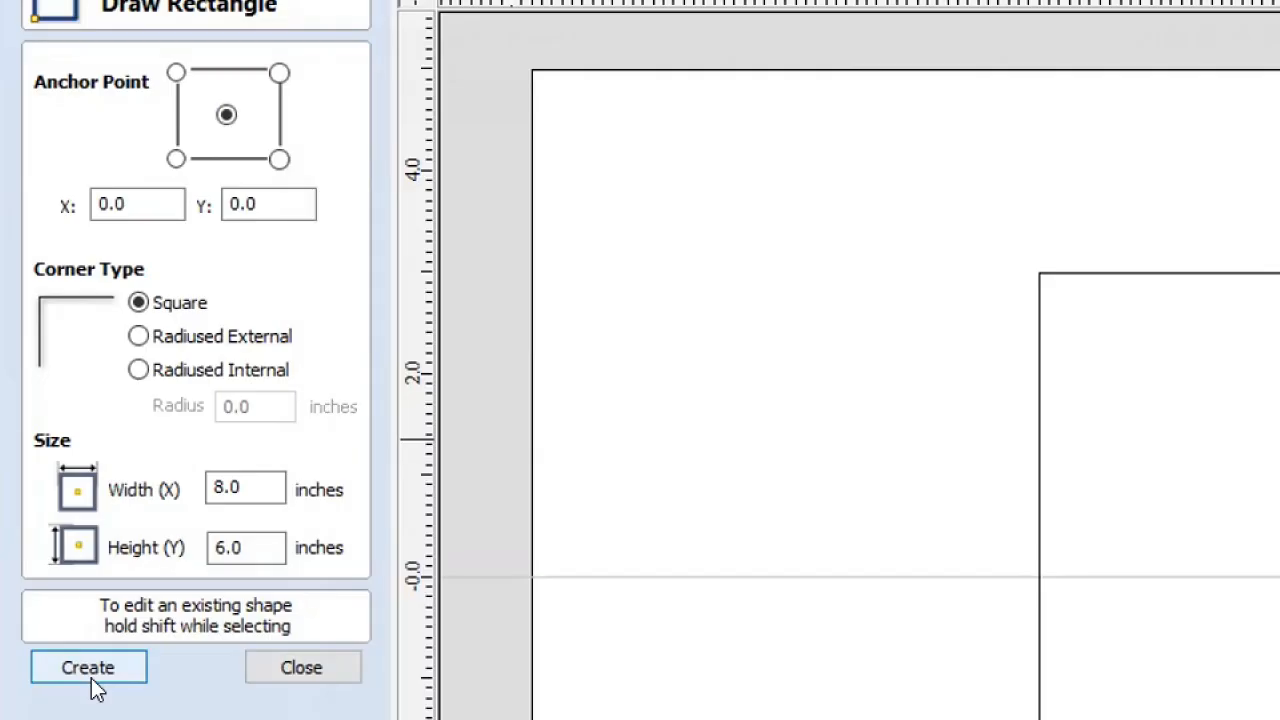
key("ctrl+z")
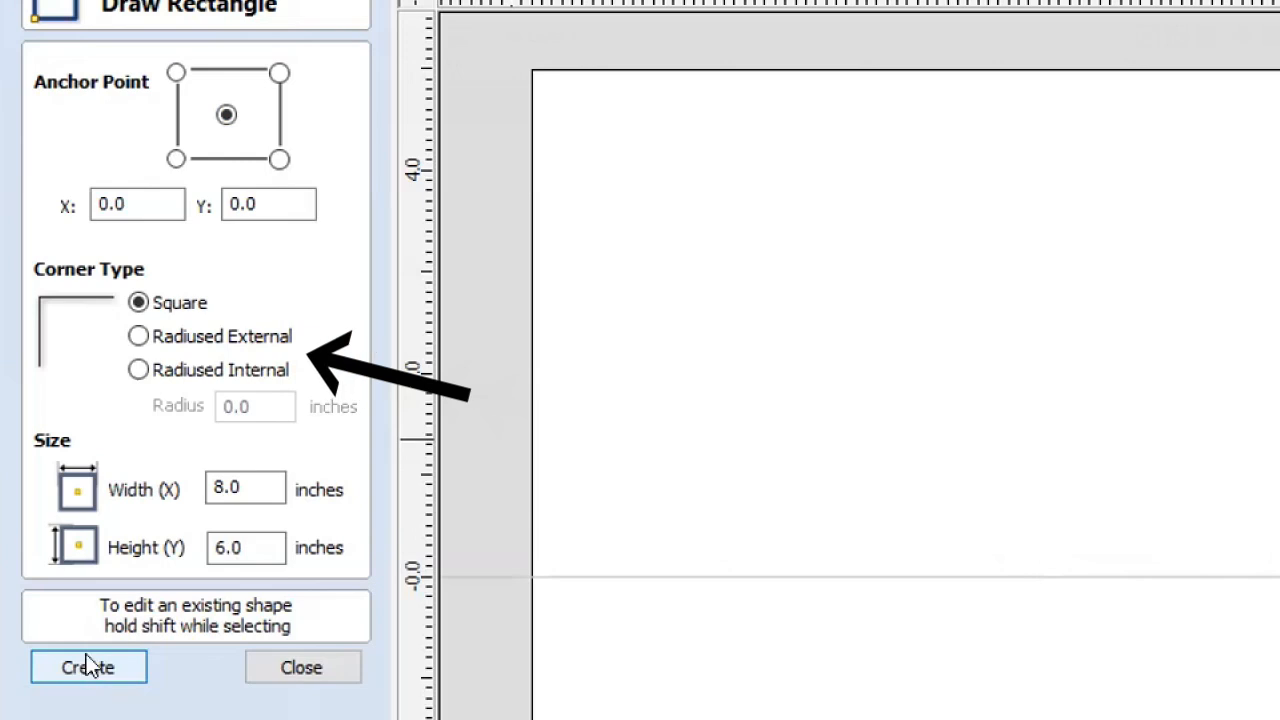
Create the 8 by 6 inch rectangle with Radiused External corners of 1 inch radius, and undo it
left_click(144, 334)
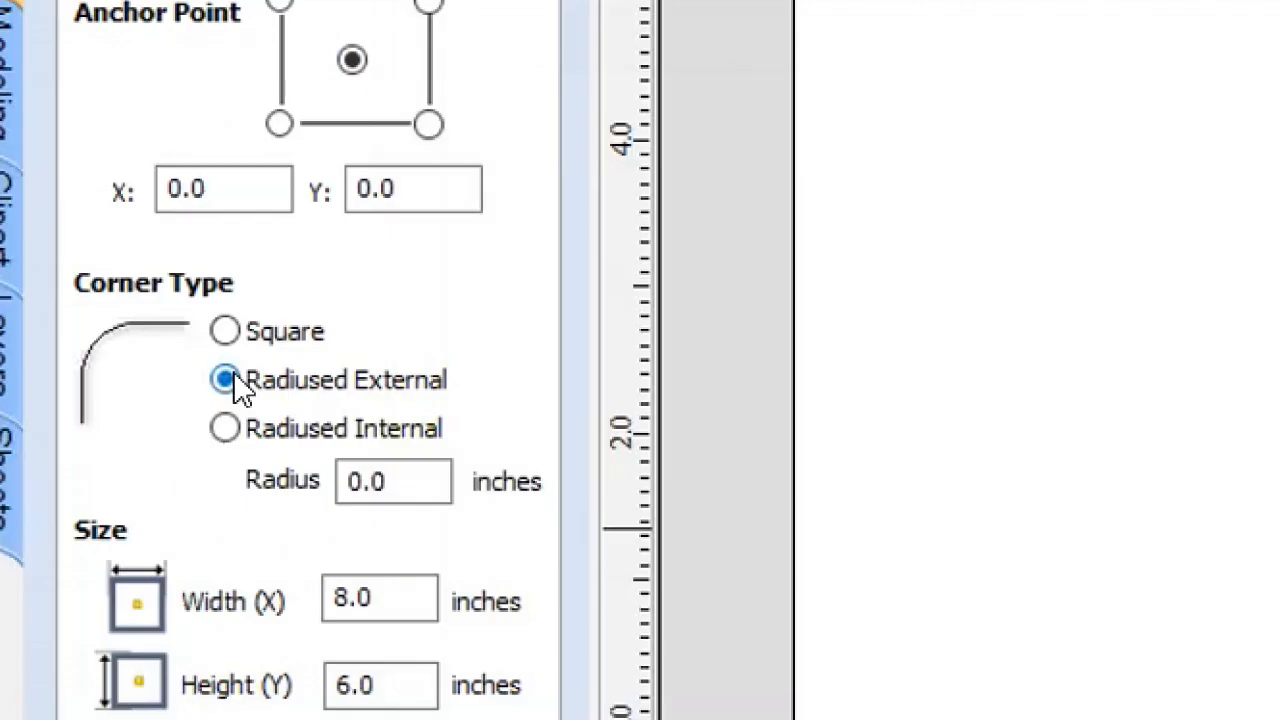
left_click(410, 470)
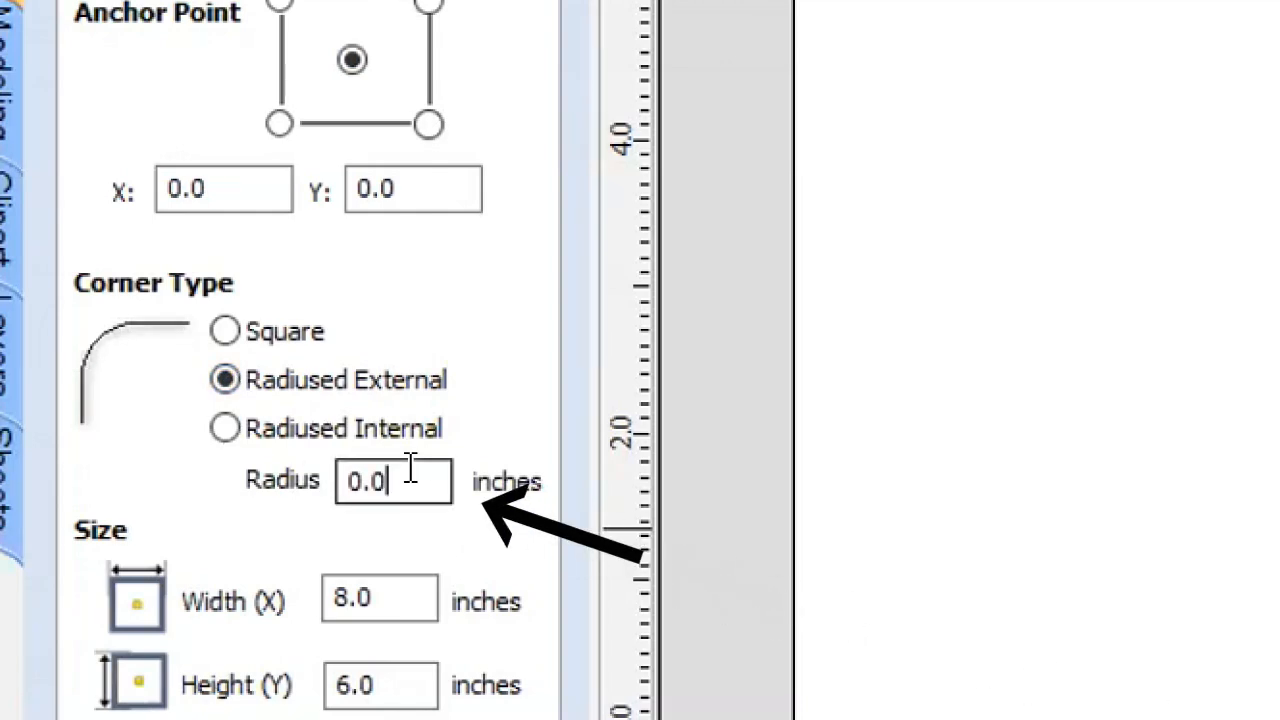
double_click(410, 470)
type("1")
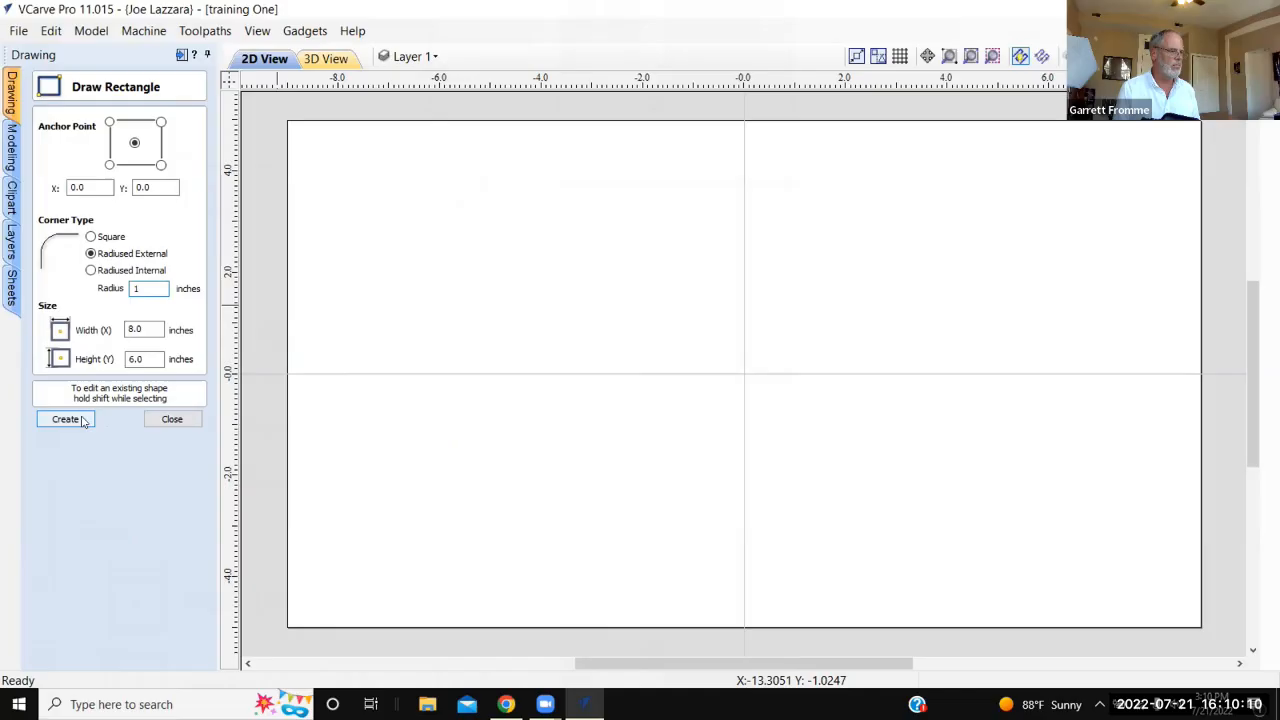
left_click(83, 420)
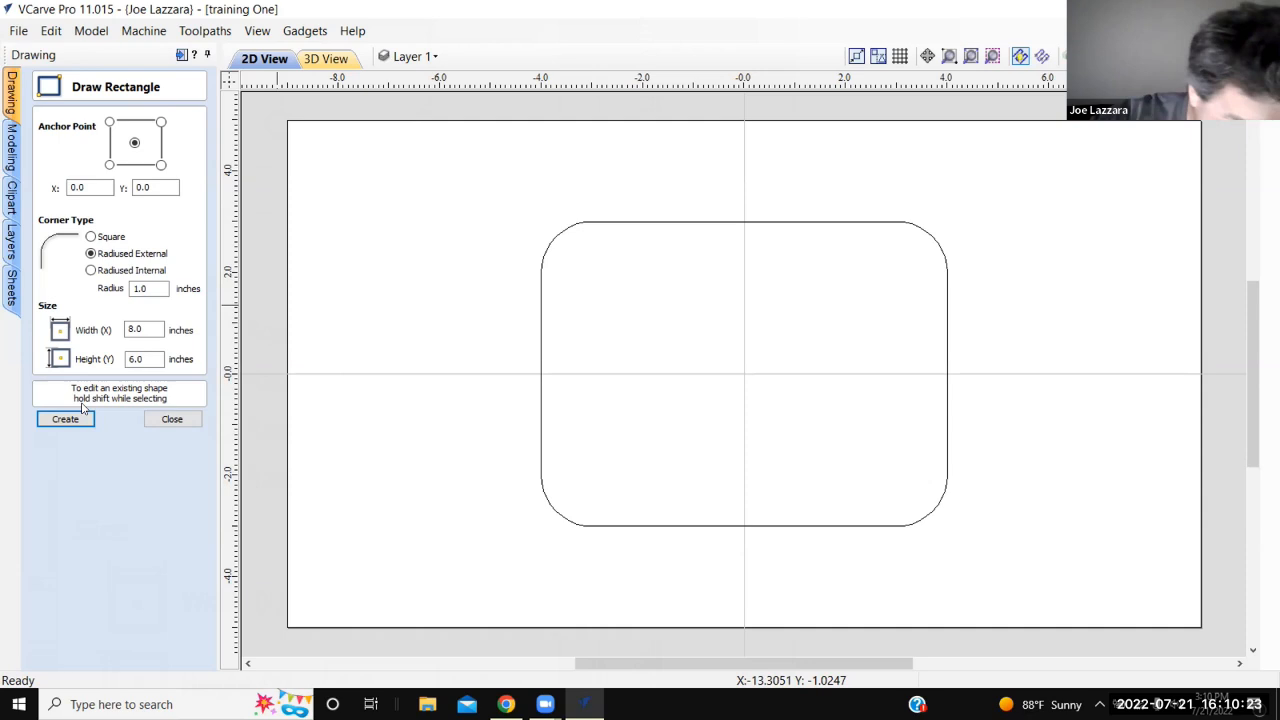
key("ctrl+z")
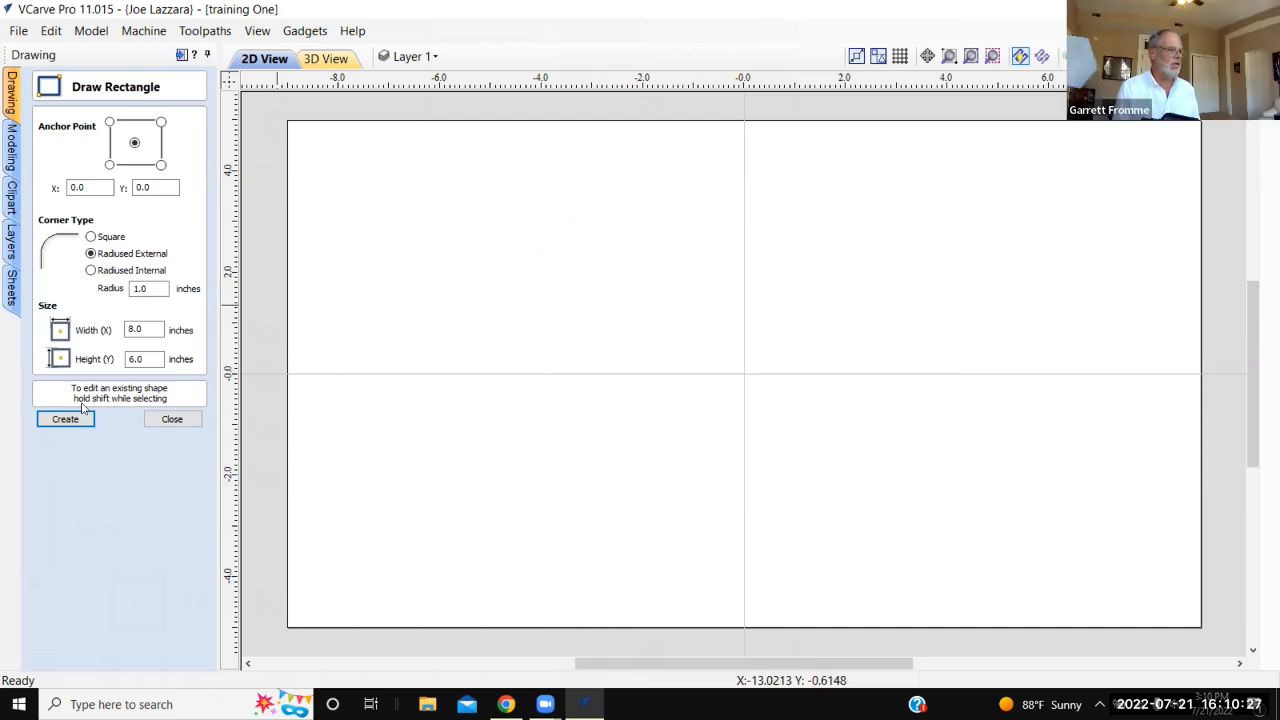
Create the 8 by 6 inch rectangle with Radiused Internal corners of 1 inch radius
left_click(90, 270)
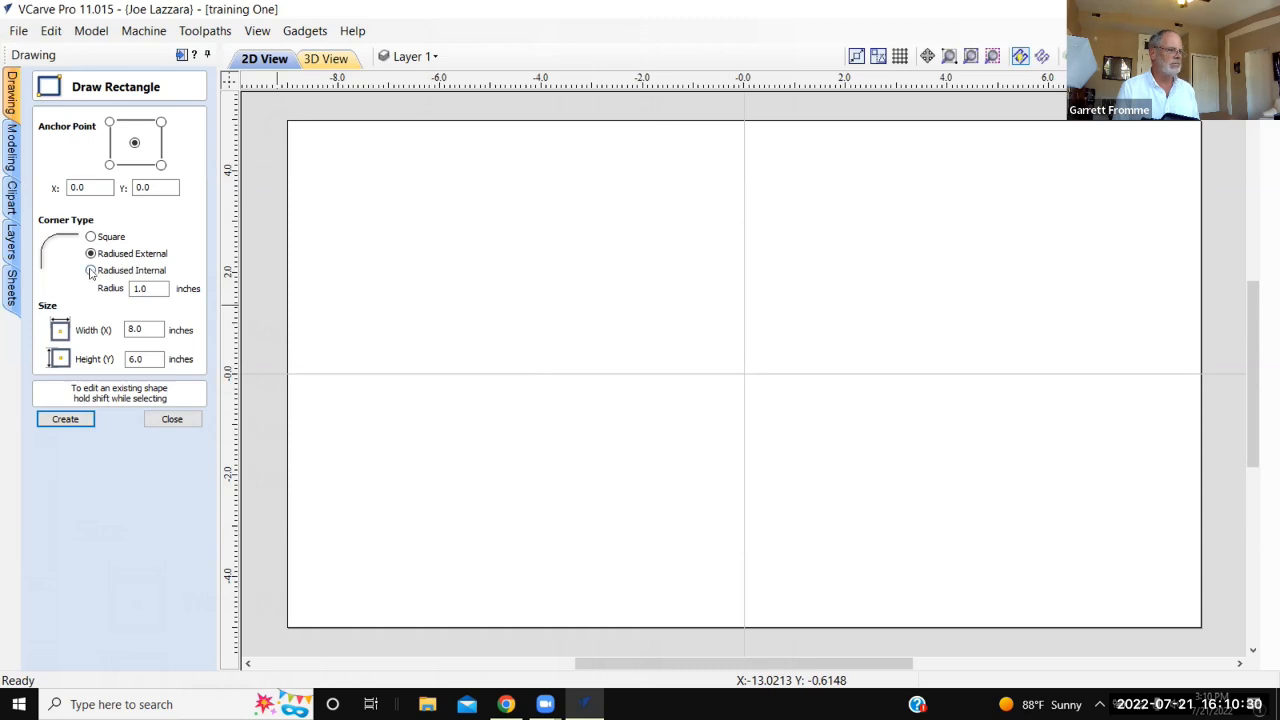
left_click(78, 420)
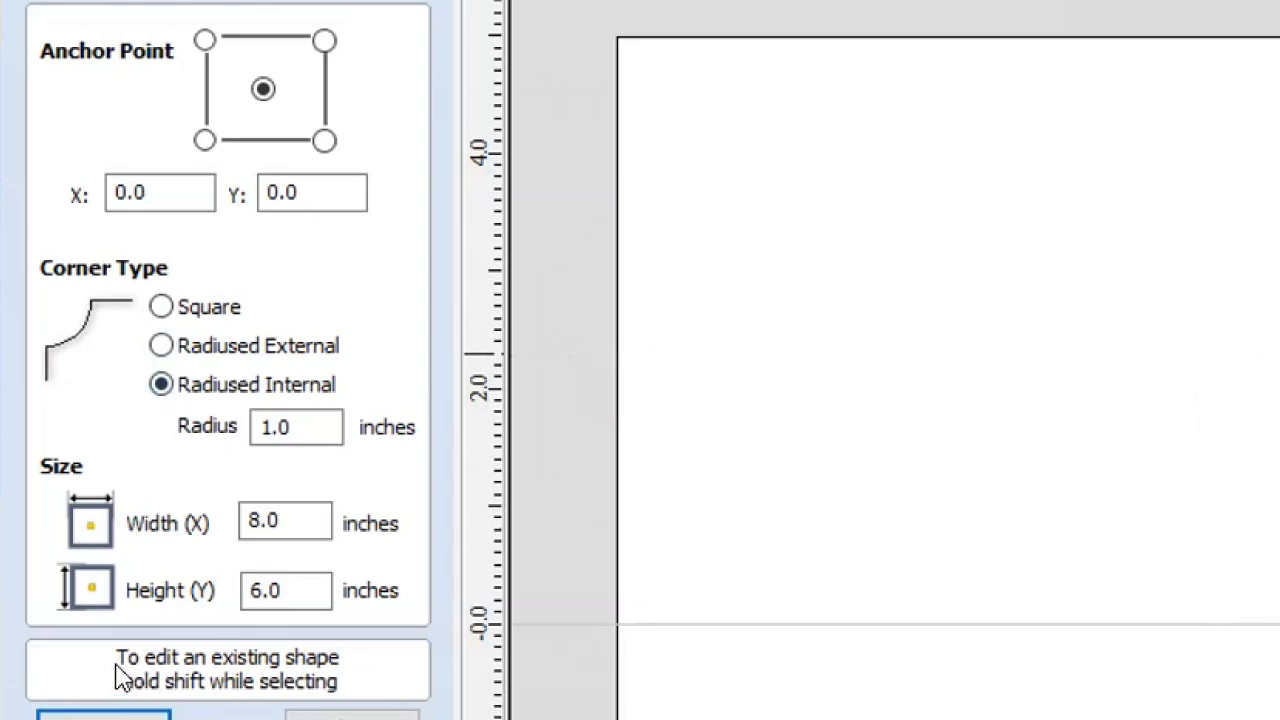
Create the rectangle again with Radiused External corners, undo it, and set the corner type to Square
left_click(161, 345)
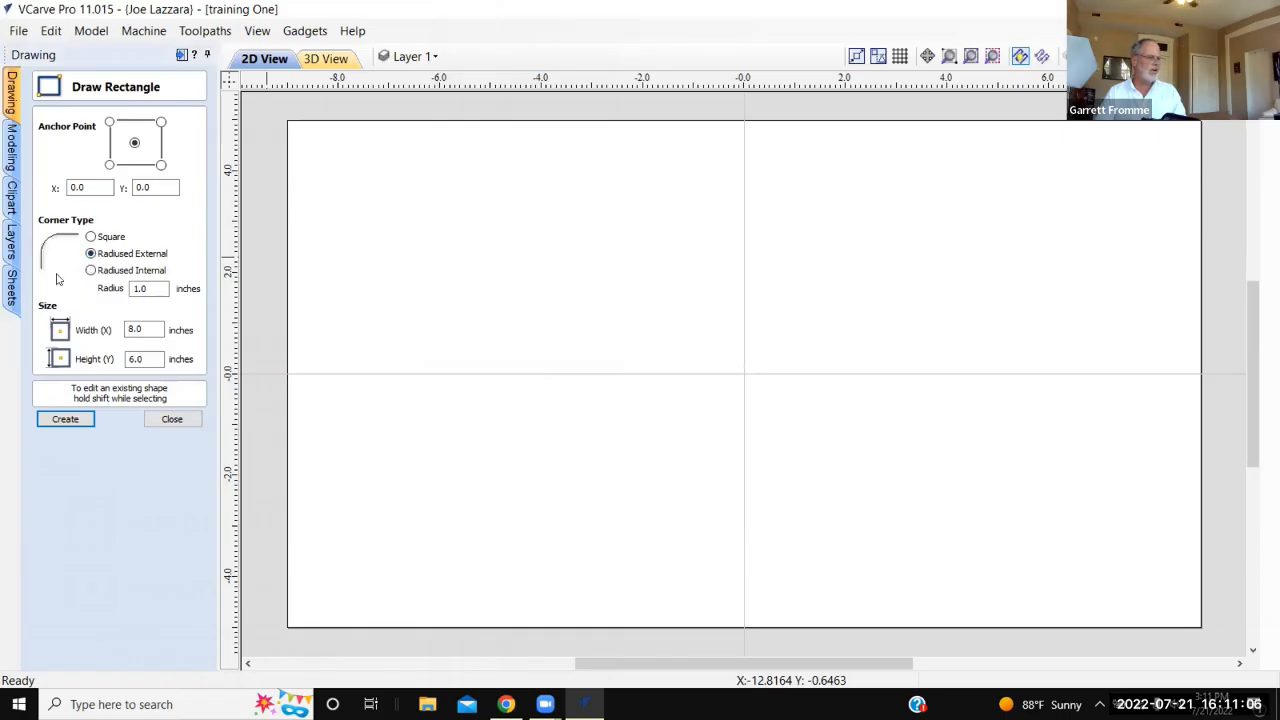
left_click(63, 419)
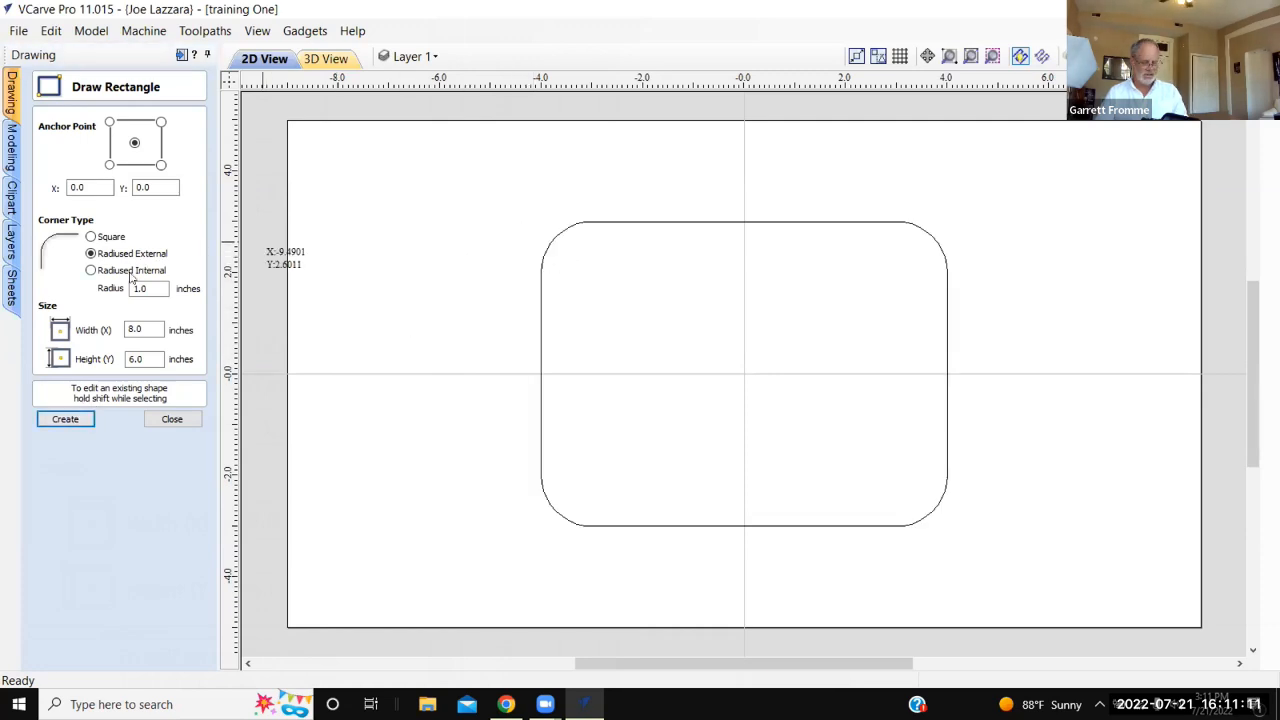
key("ctrl+z")
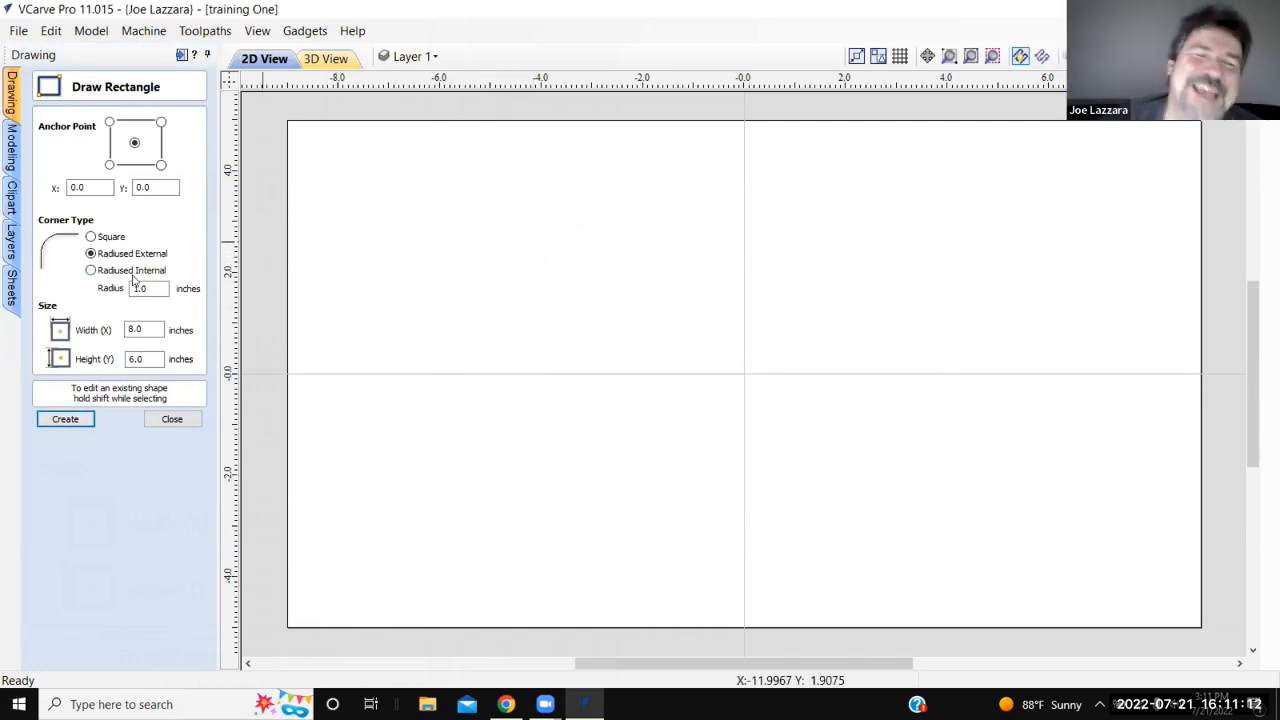
left_click(90, 237)
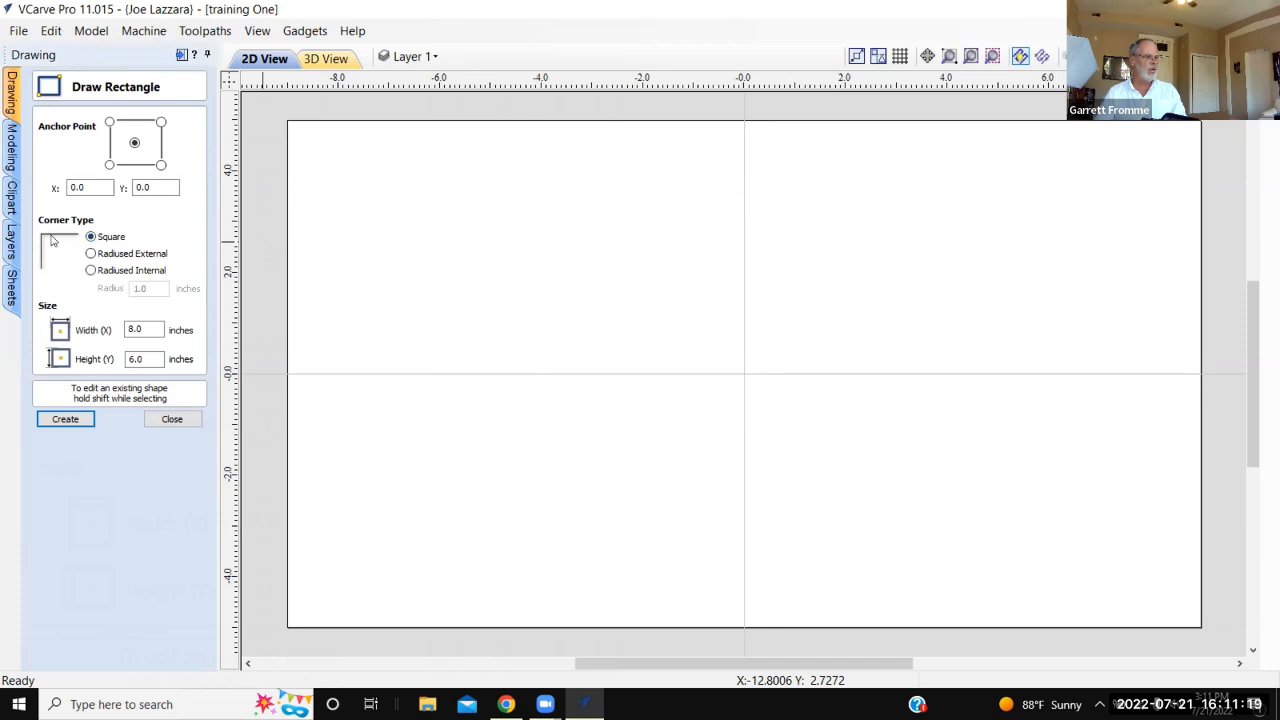
Create the 8 by 6 inch rectangle with Square corners centred on the origin, undo it, and close the rectangle form
left_click(86, 417)
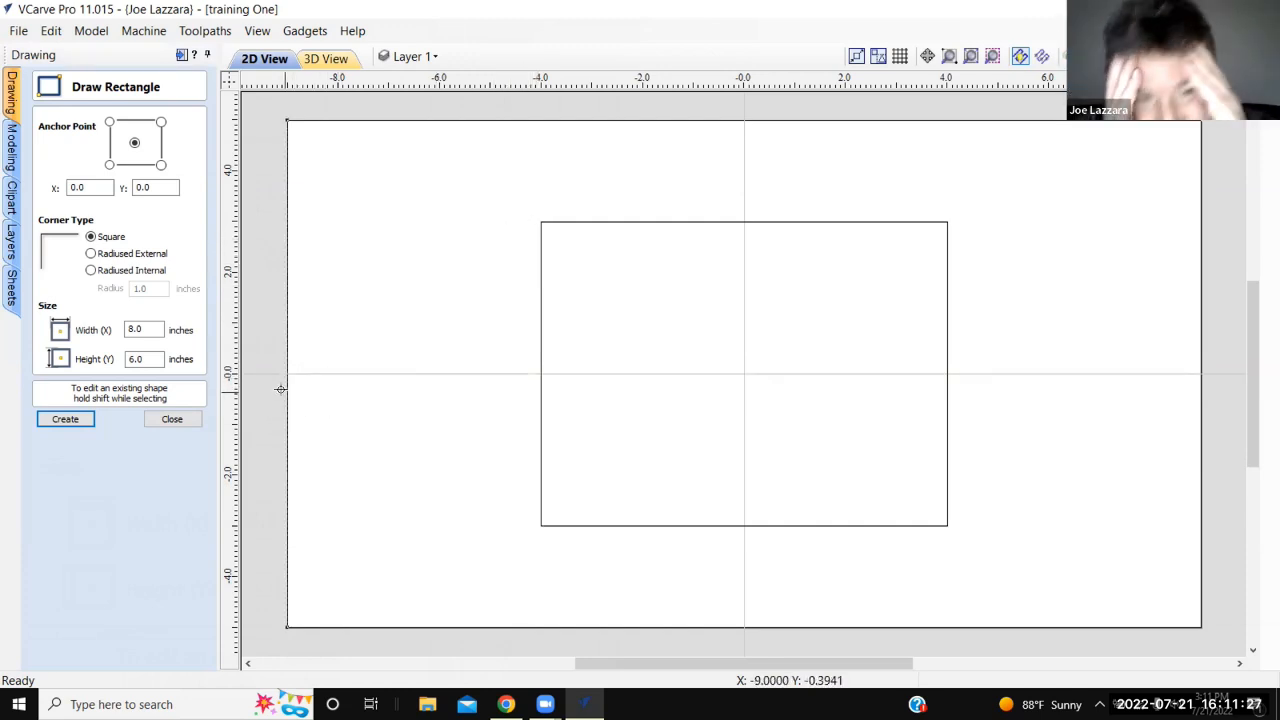
key("ctrl+z")
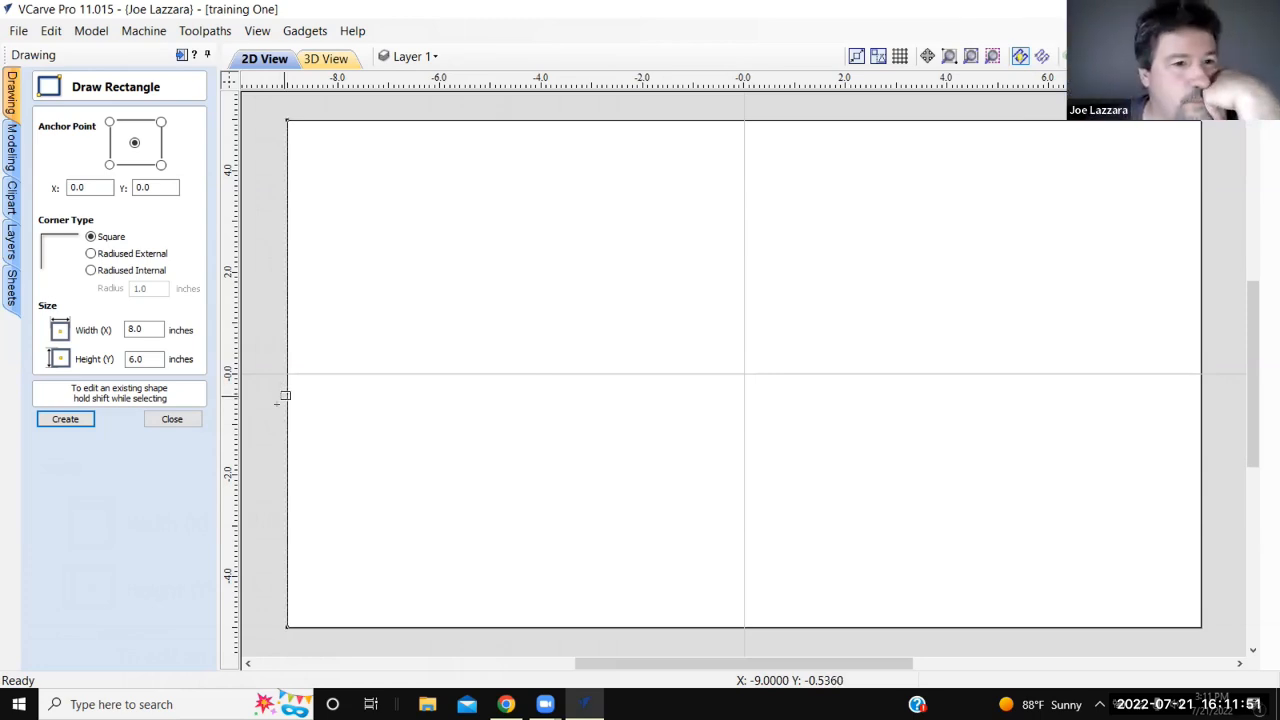
left_click(157, 421)
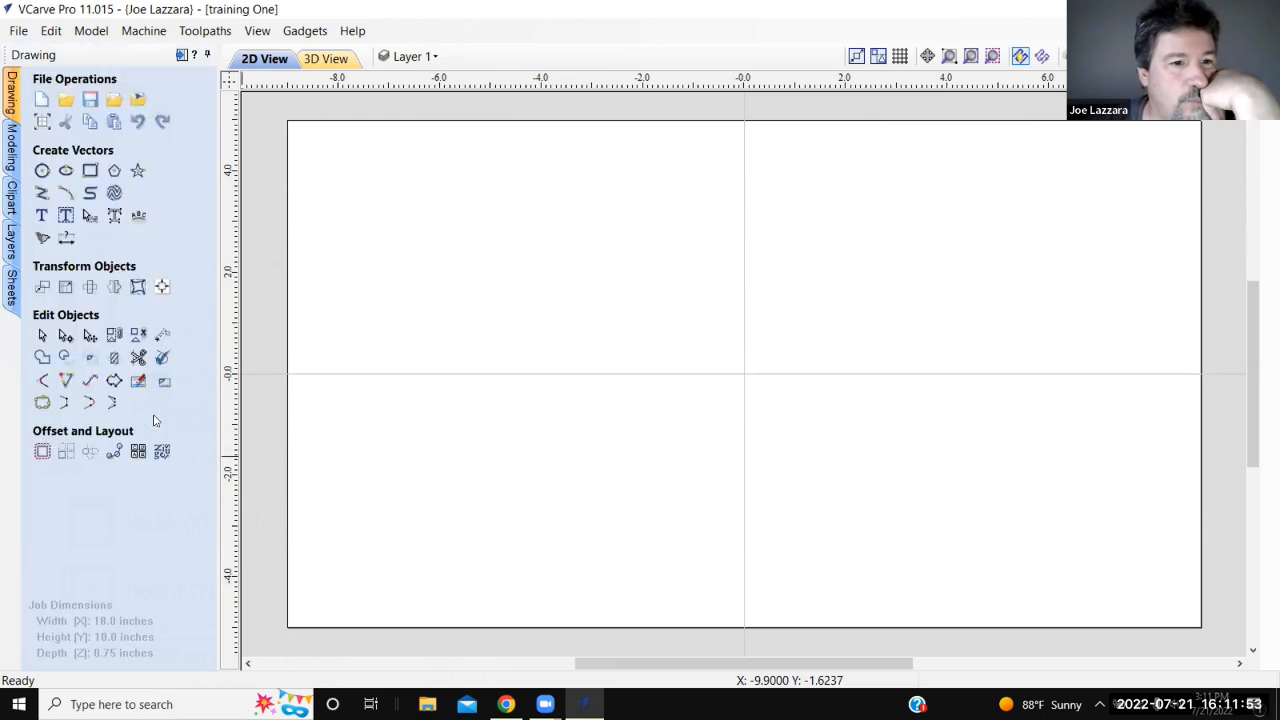
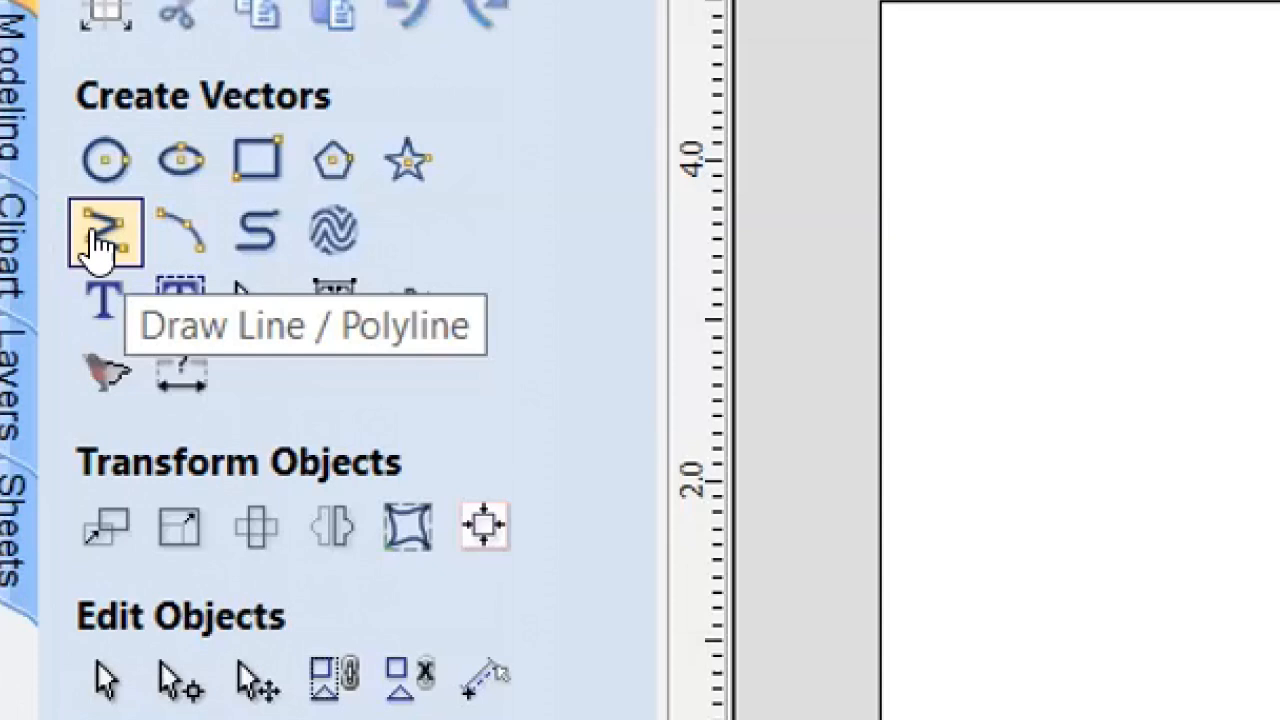
Draw an open zigzag polyline of eight straight segments from about X -3.9, Y 2.6 to about X 4.9, Y 0.3
left_click(100, 243)
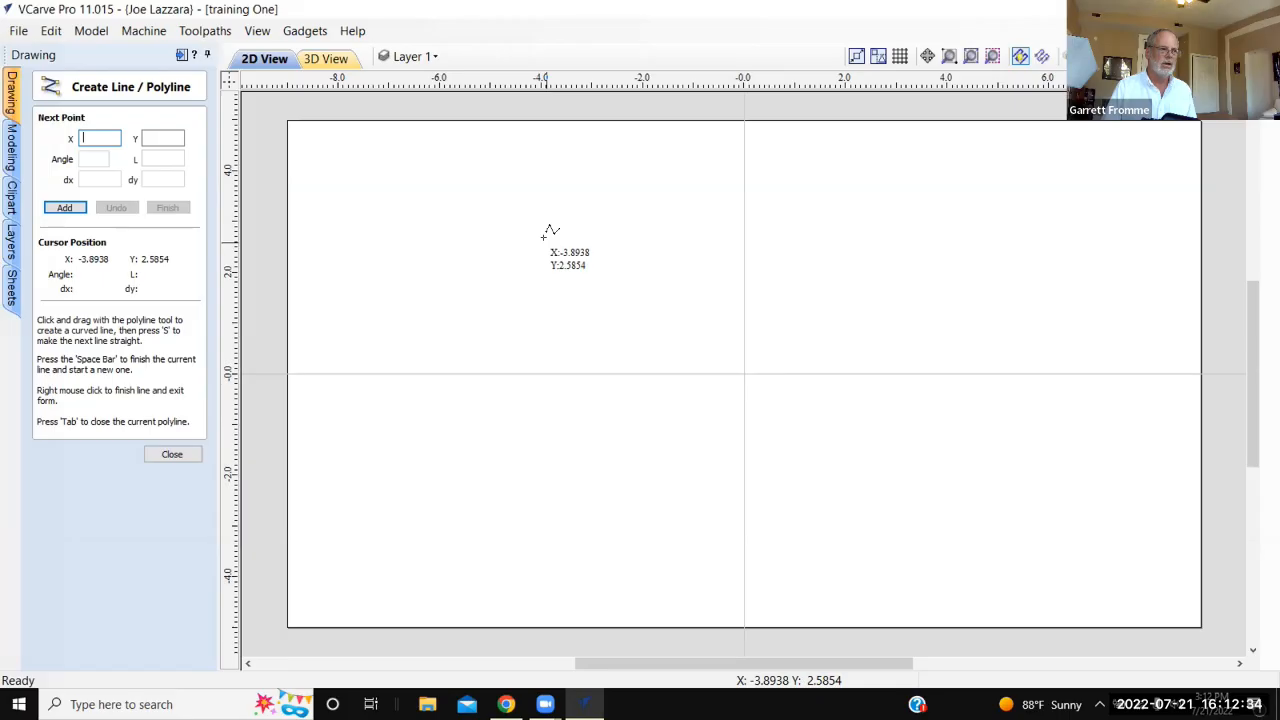
left_click(595, 266)
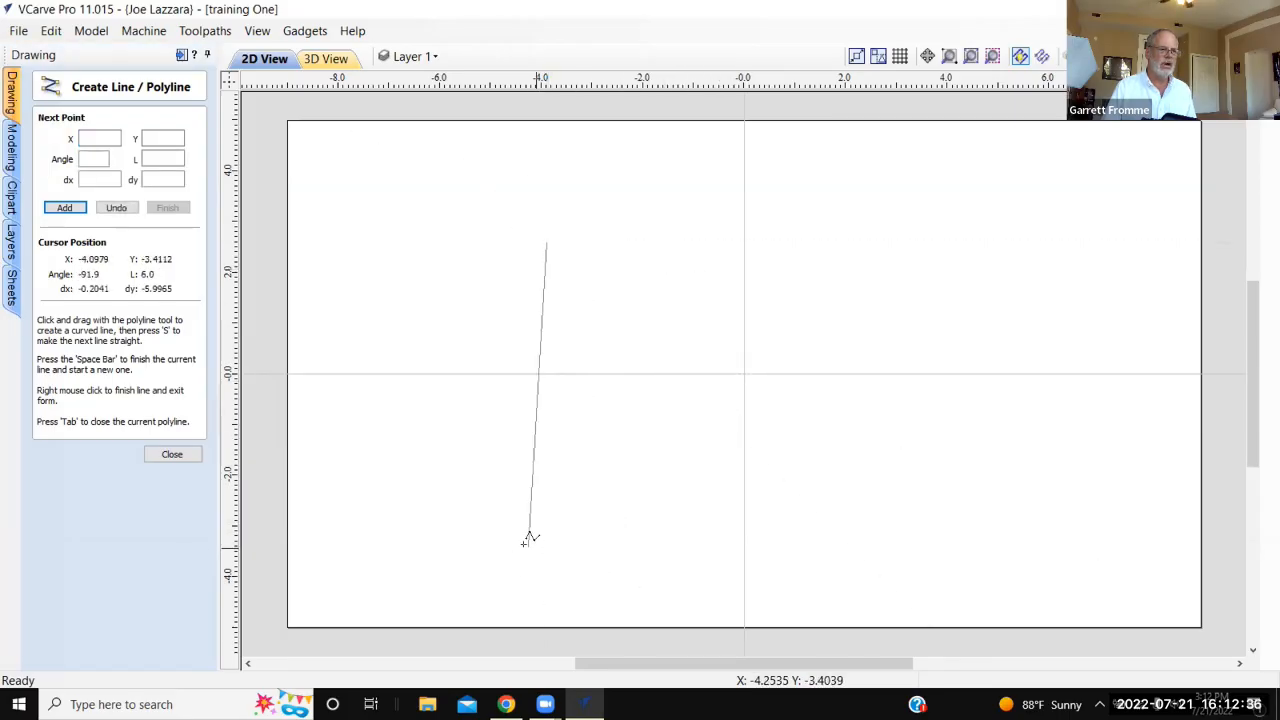
left_click(675, 465)
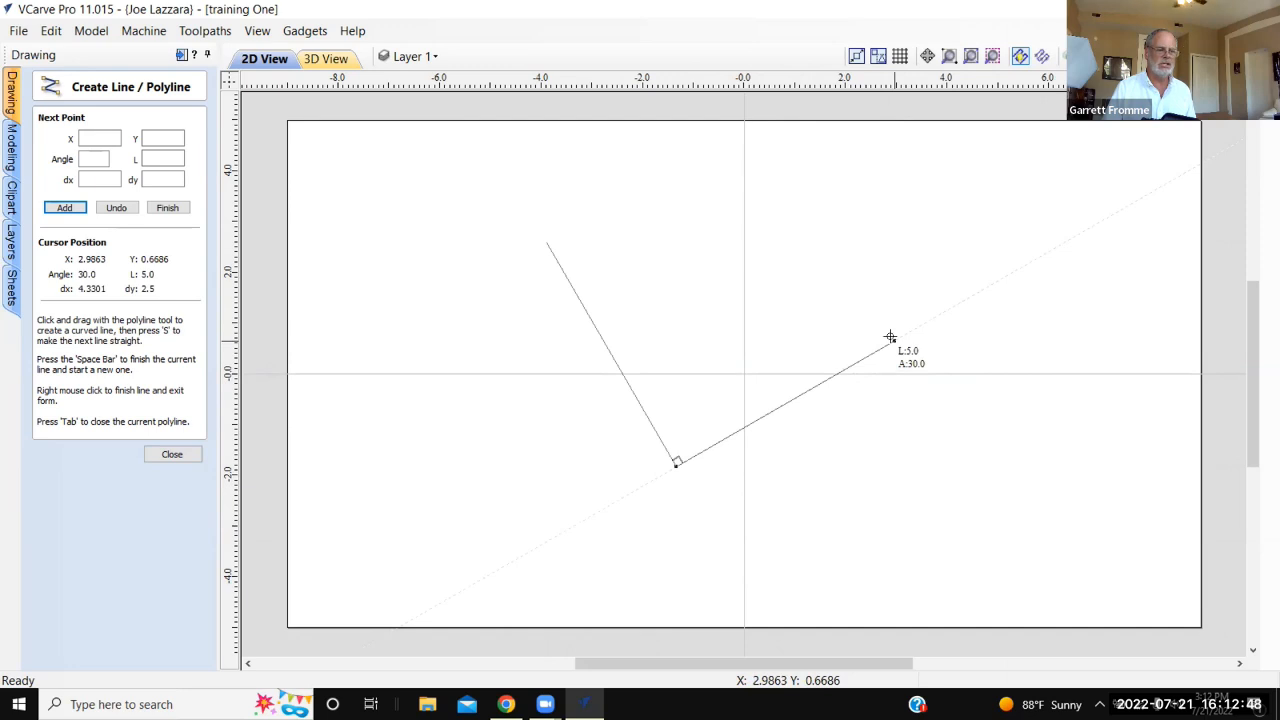
left_click(871, 413)
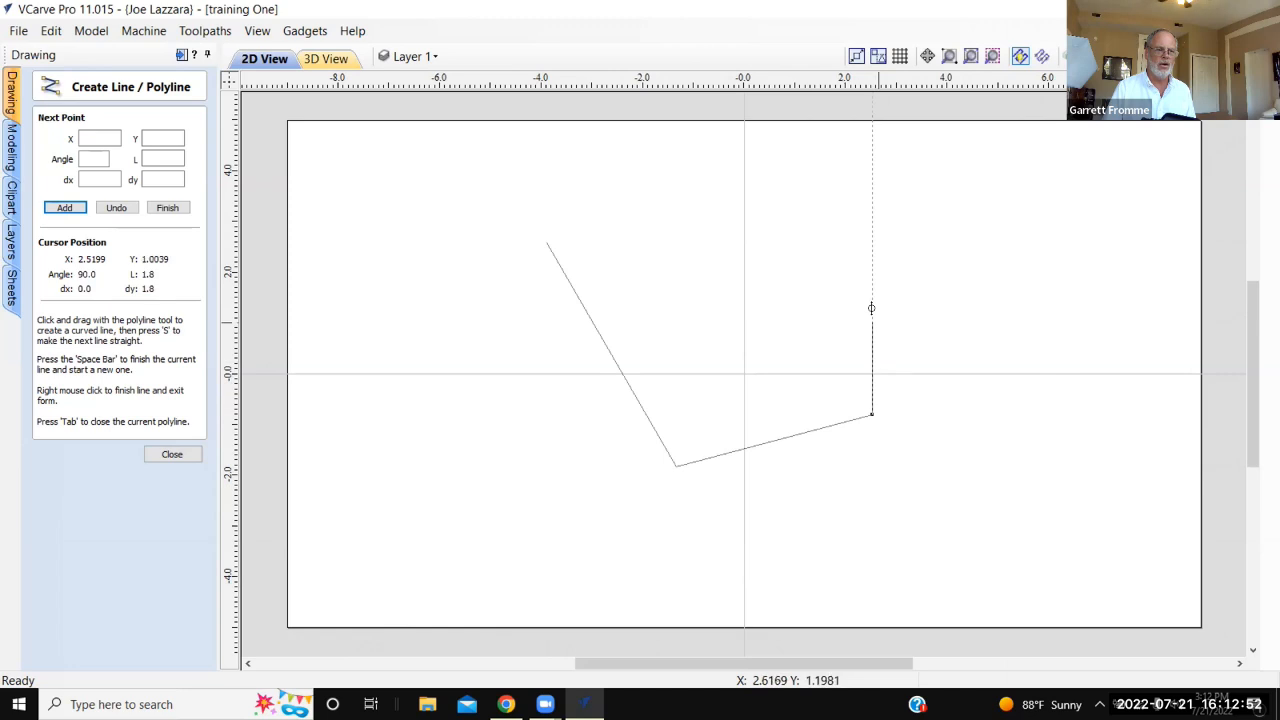
left_click(831, 261)
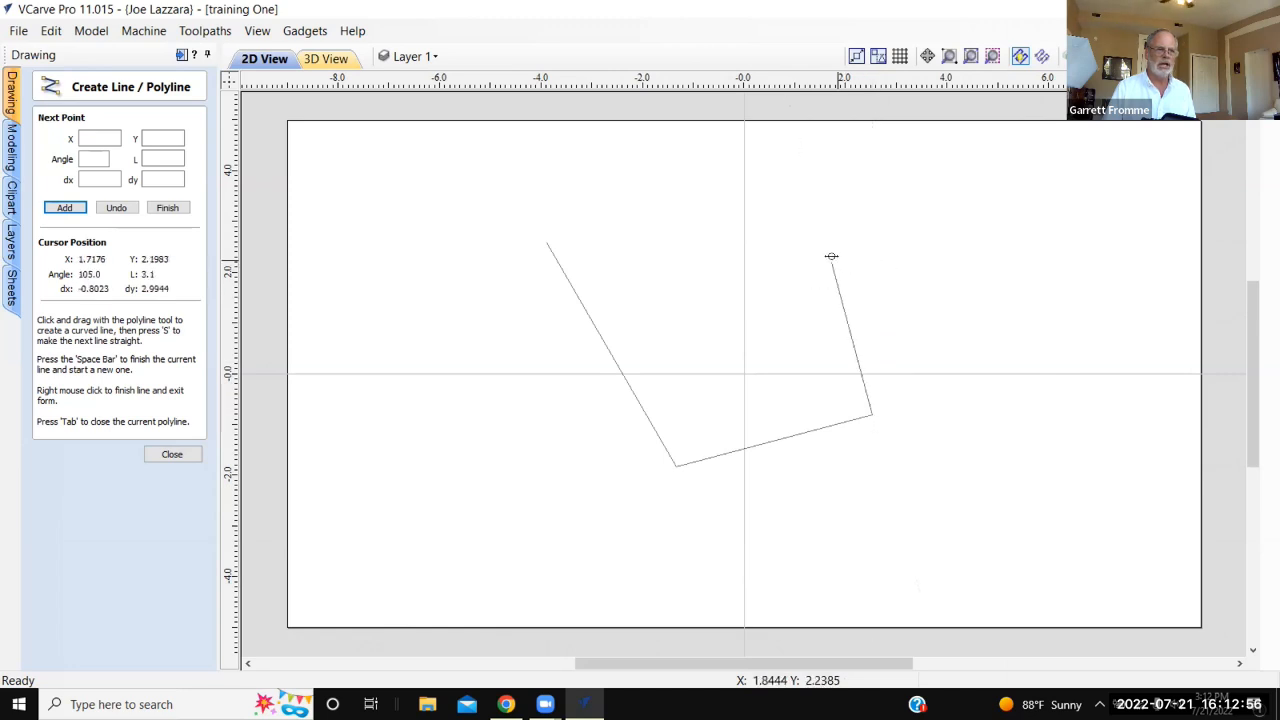
left_click(569, 208)
left_click(757, 178)
left_click(855, 232)
left_click(1004, 210)
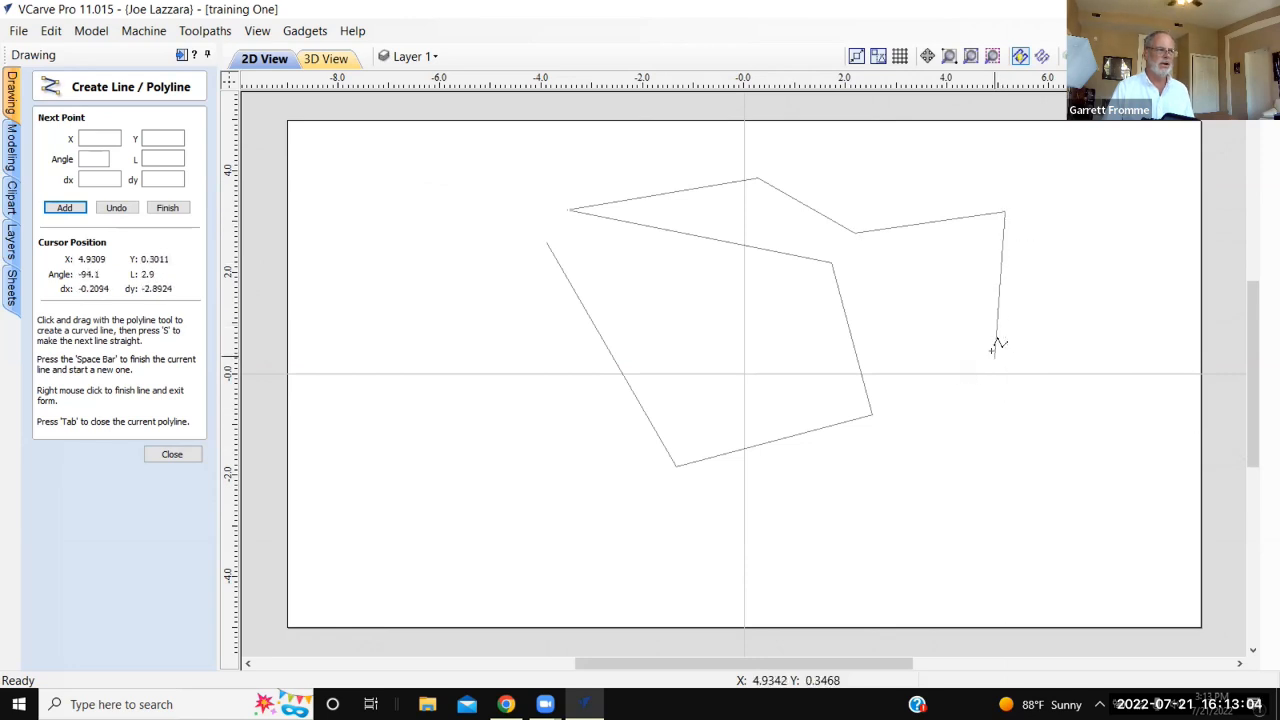
left_click(993, 356)
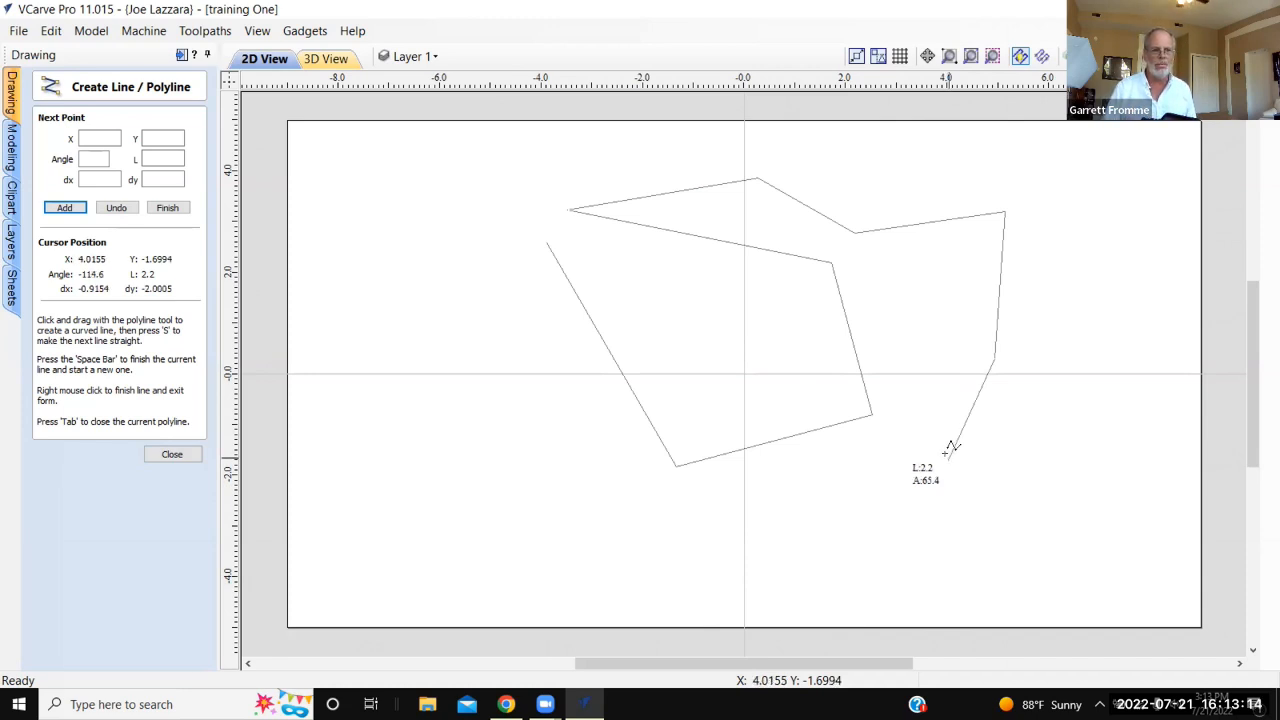
Extend the polyline with a curved section and a closing straight segment, finish it, and delete the whole vector
left_click_drag(946, 458, 783, 405)
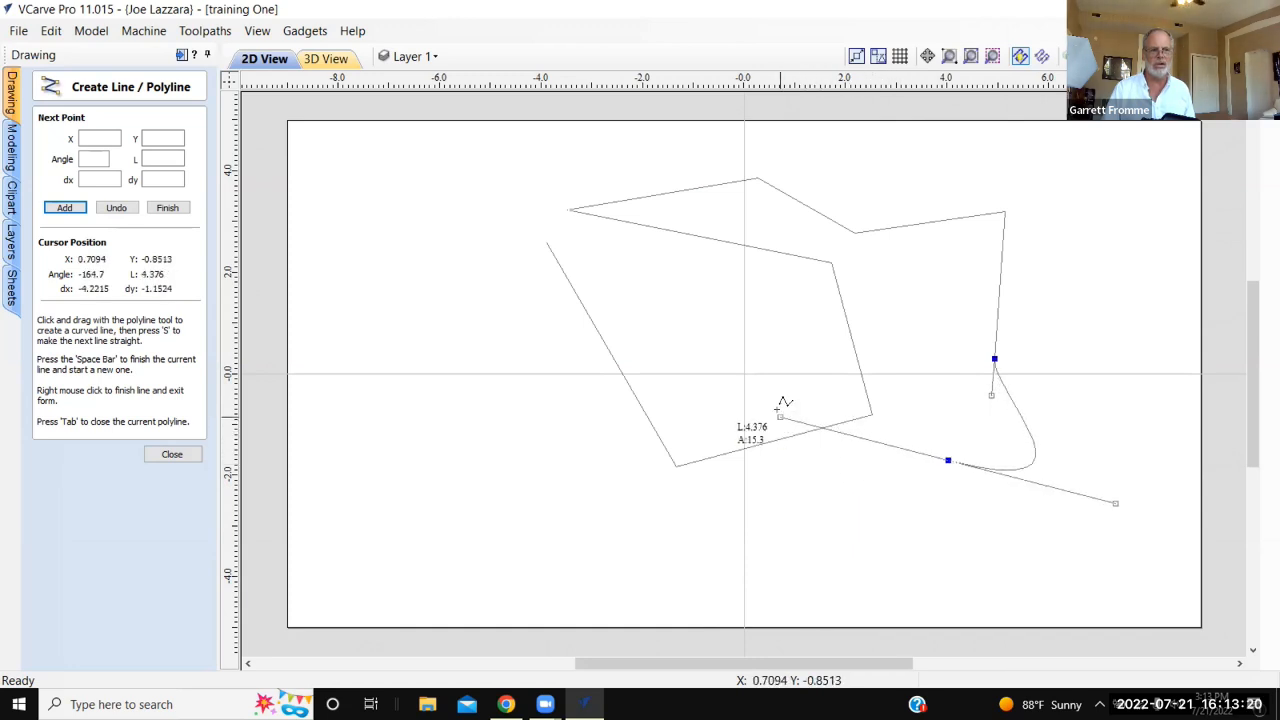
left_click_drag(783, 405, 862, 432)
left_click(895, 362)
left_click(943, 285)
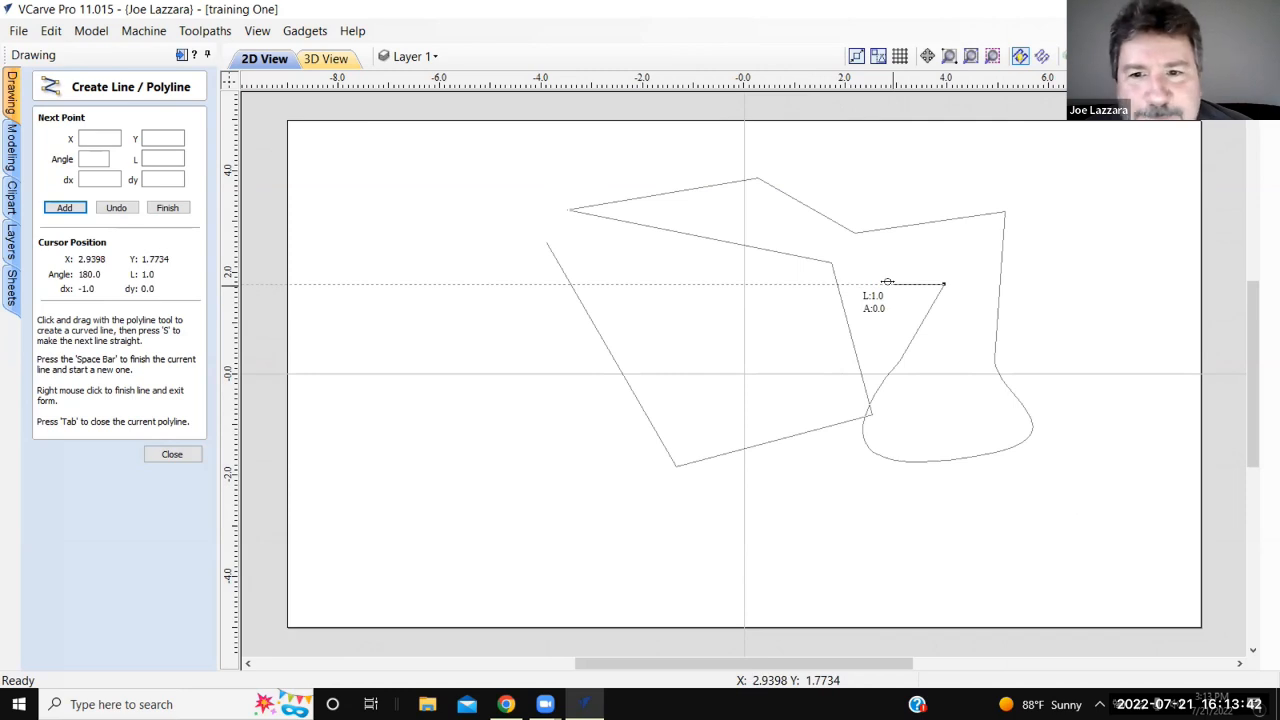
right_click(887, 283)
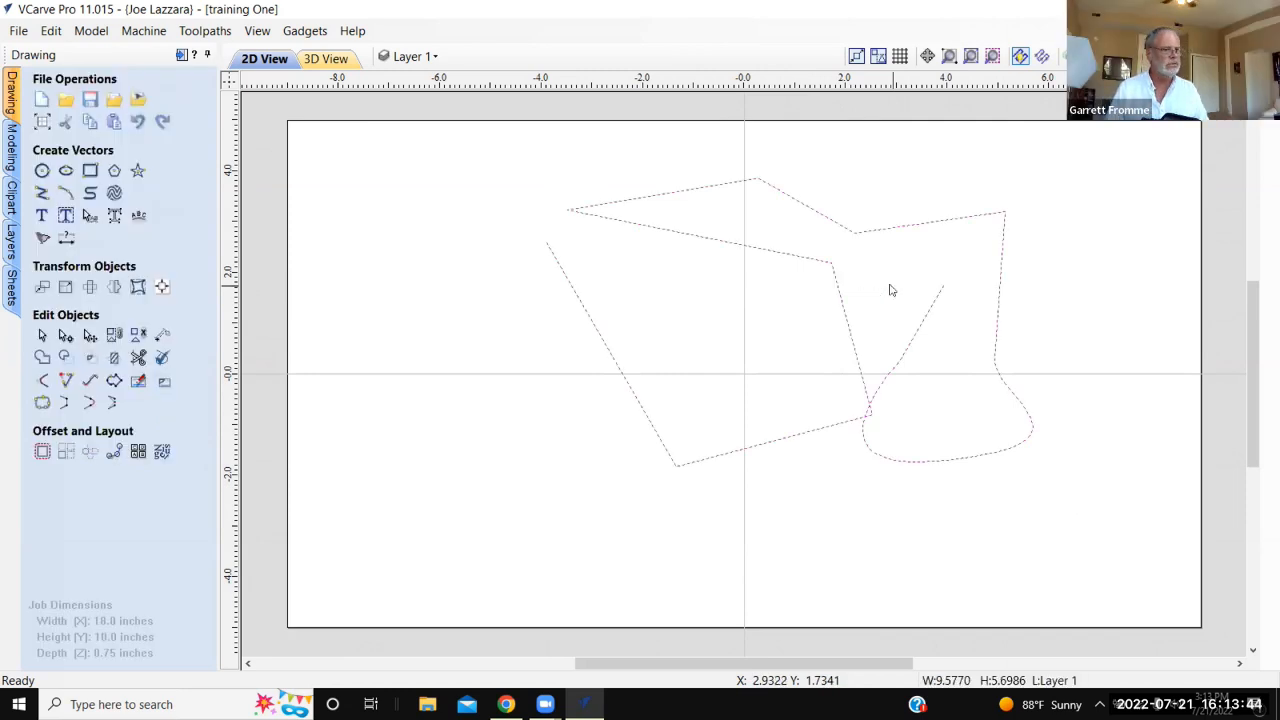
key("Delete")
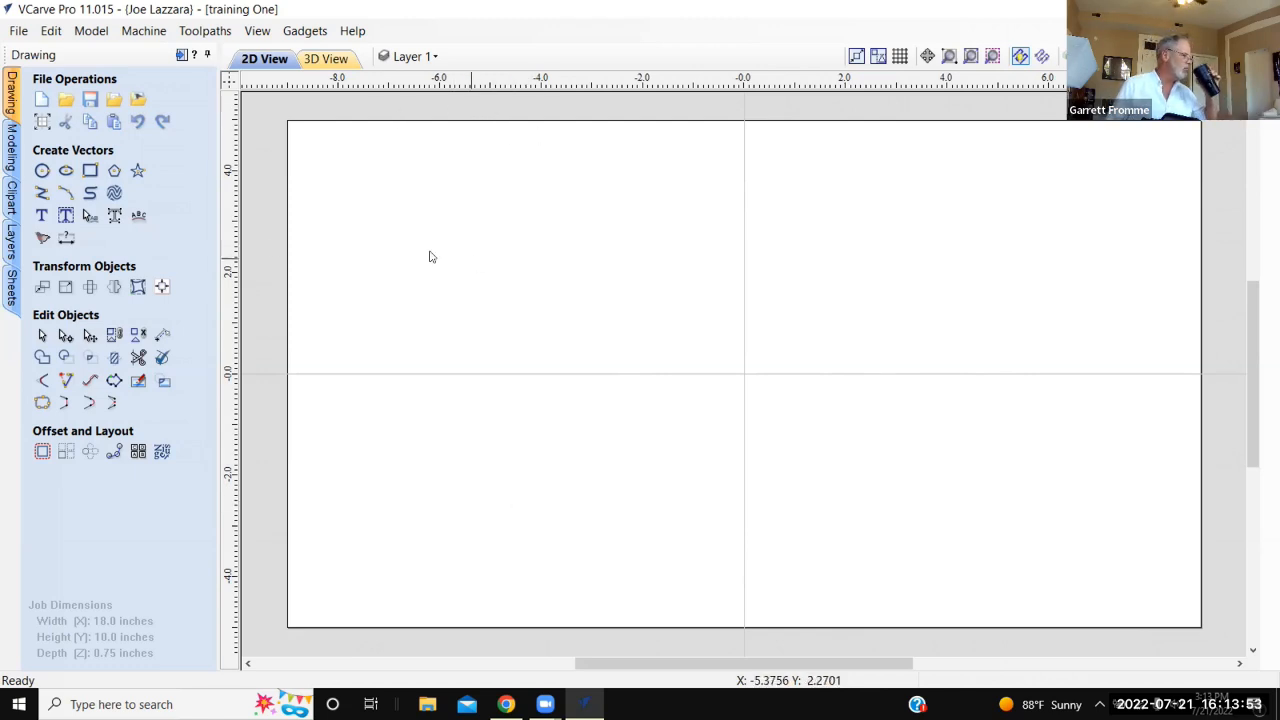
Draw a new zigzag polyline from about X -7, Y 0 through three peaks and valleys, ending with a vertical segment about 3.02 inches downward
left_click(40, 194)
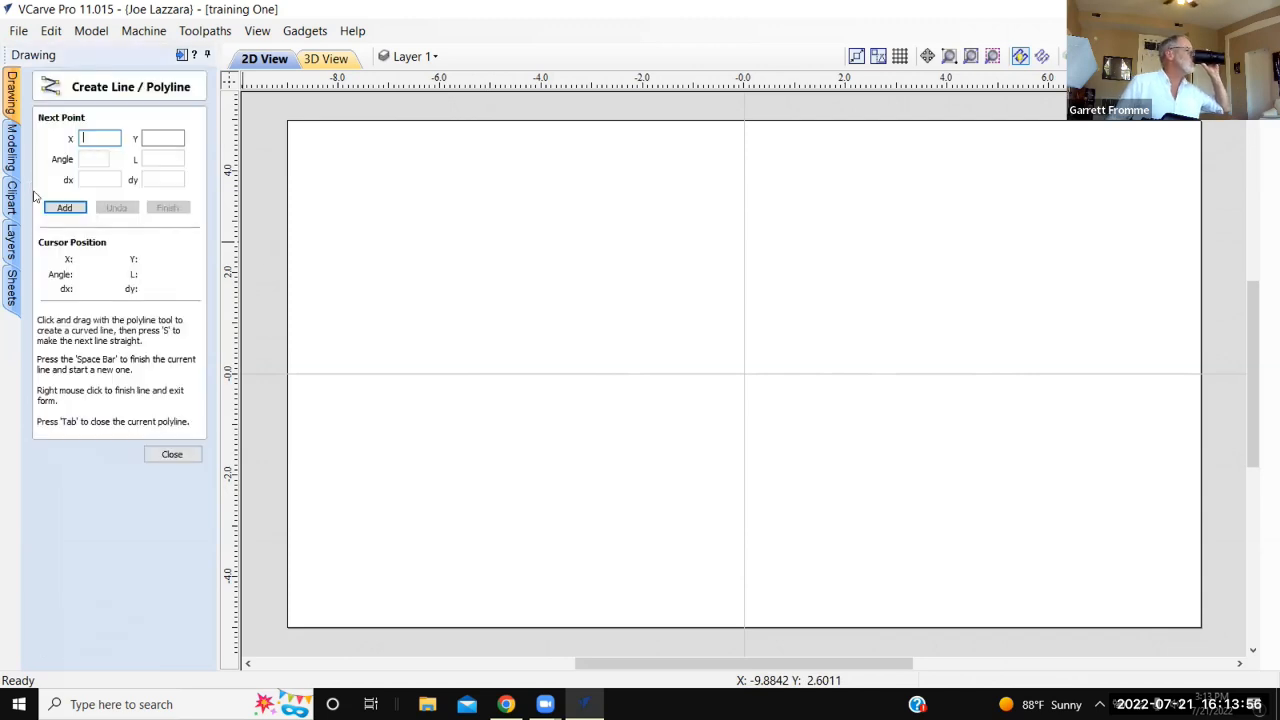
left_click(391, 372)
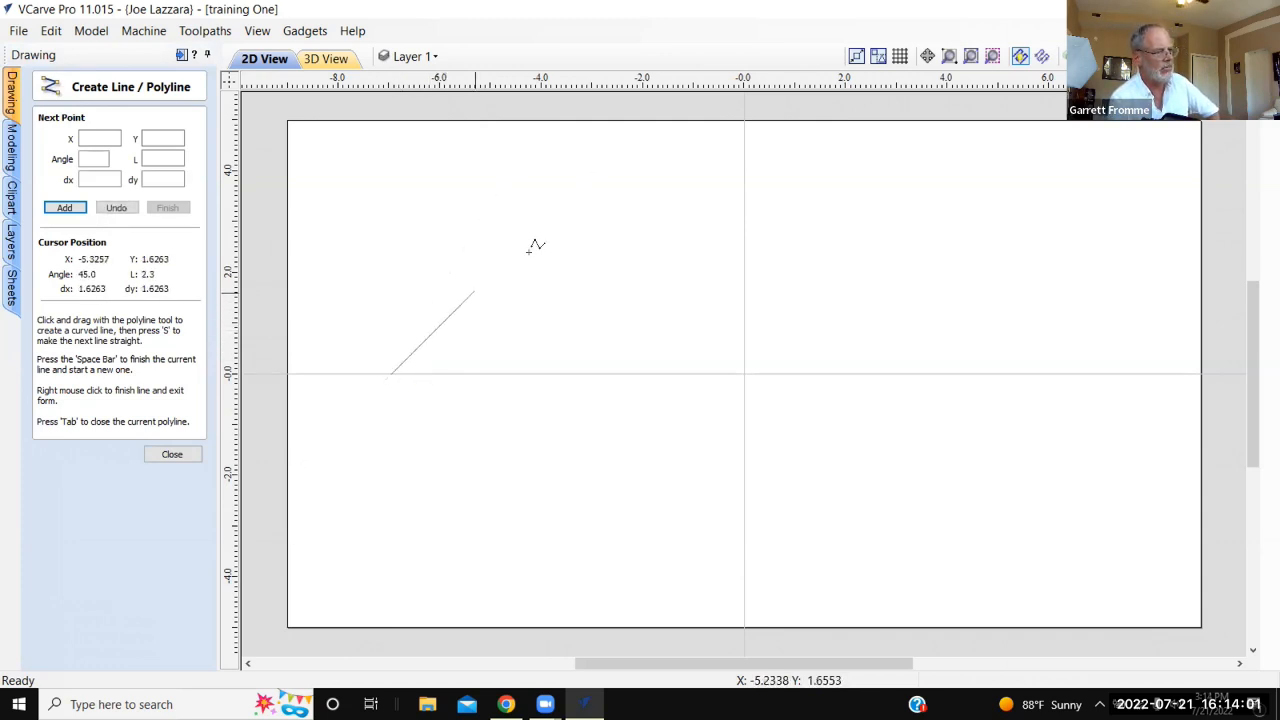
left_click(624, 203)
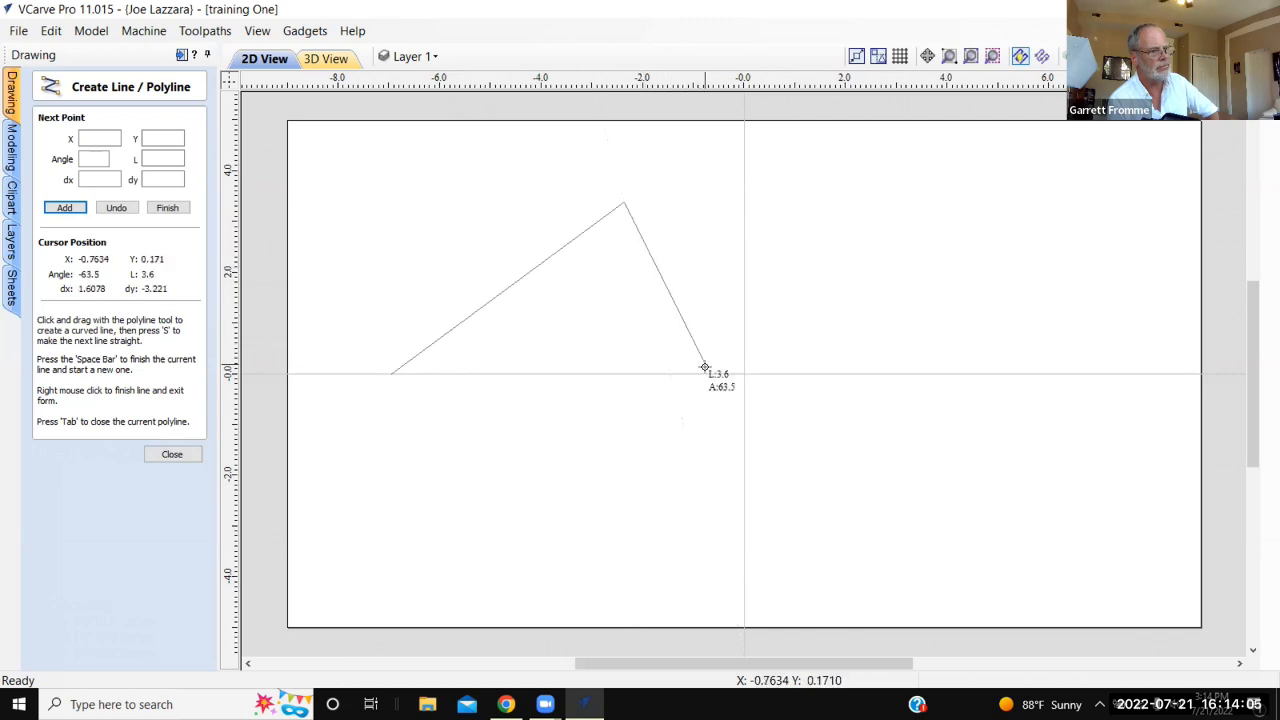
left_click(728, 402)
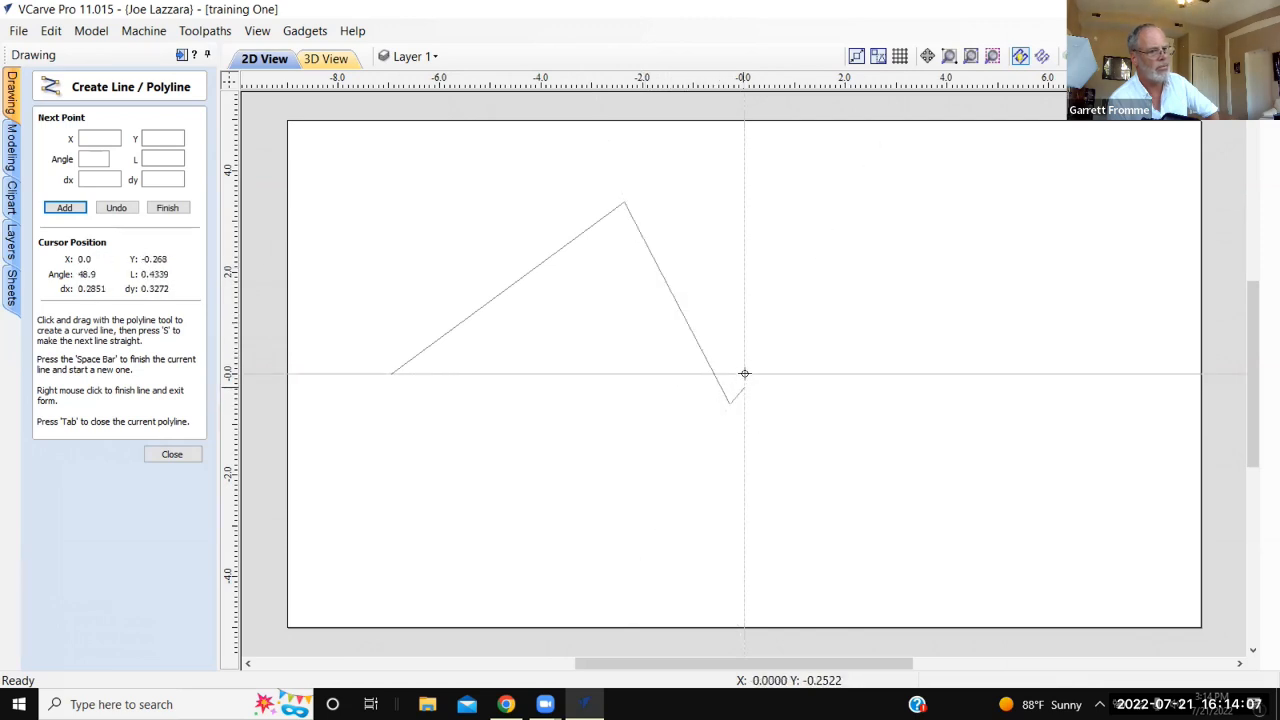
left_click(854, 181)
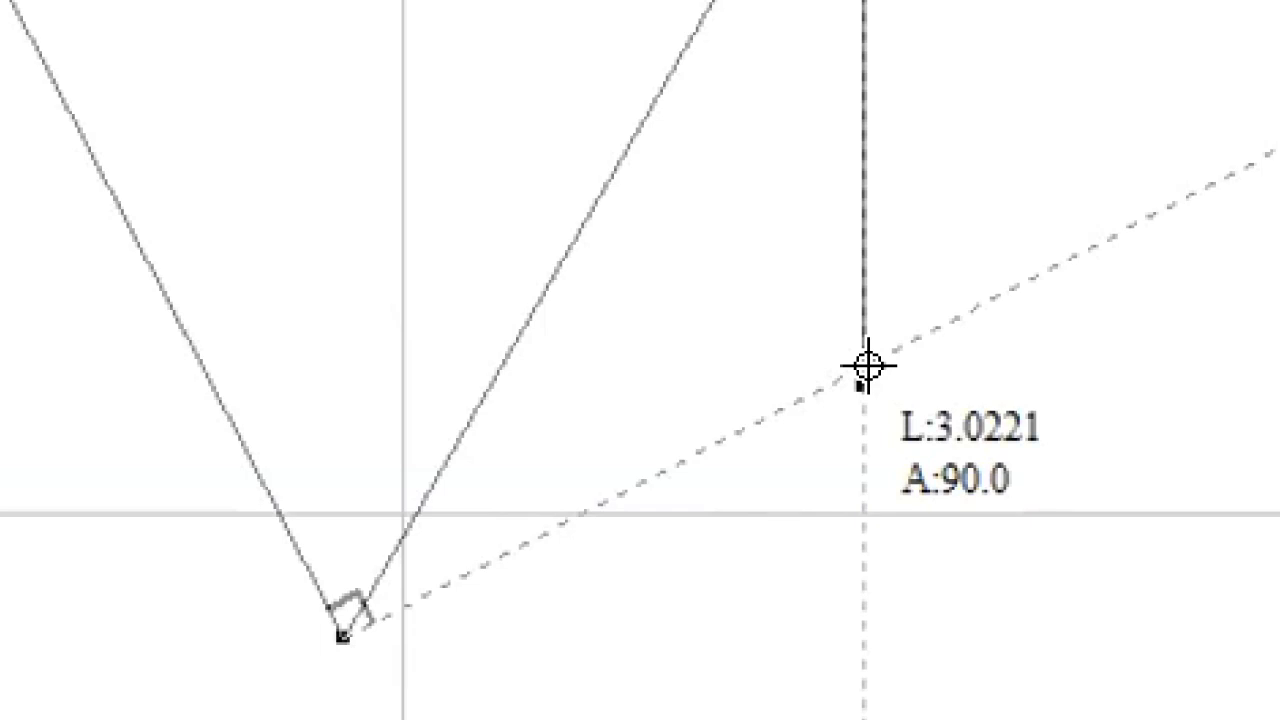
left_click(866, 366)
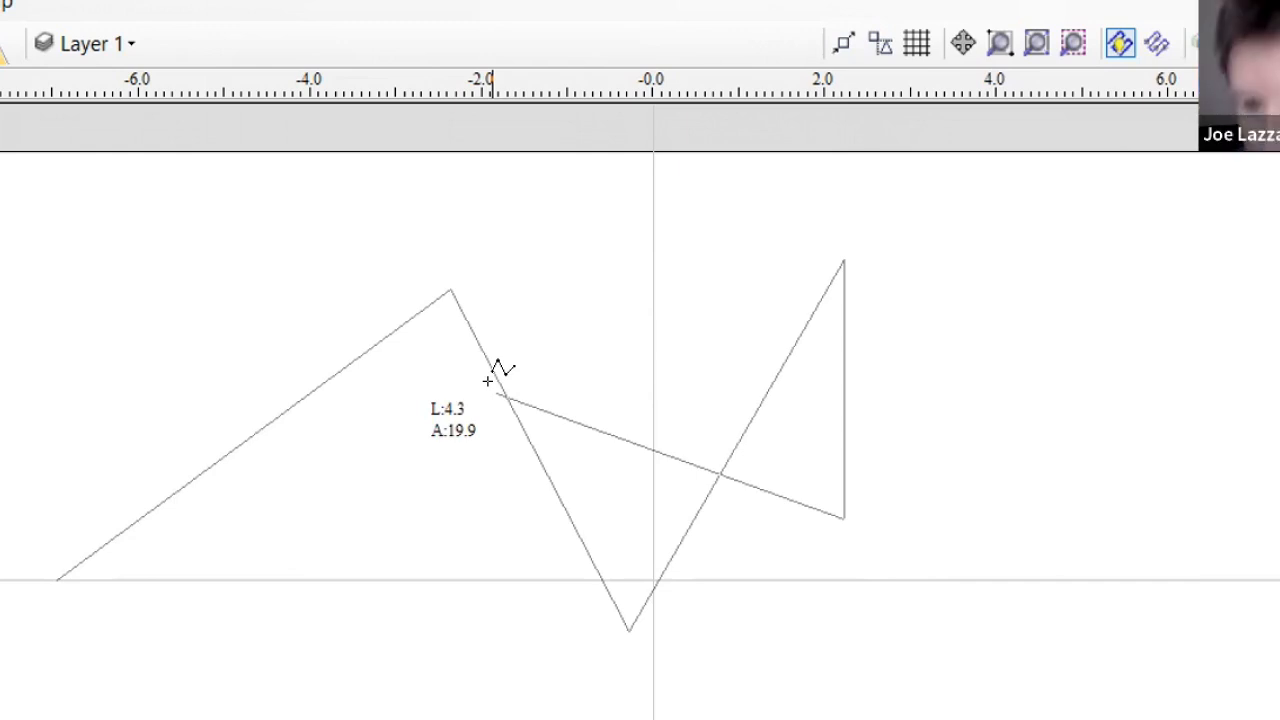
Turn snapping back on and end the polyline with two more segments, stopping at about X 2.2, Y -2.7, keeping the polyline tool active
left_click(880, 43)
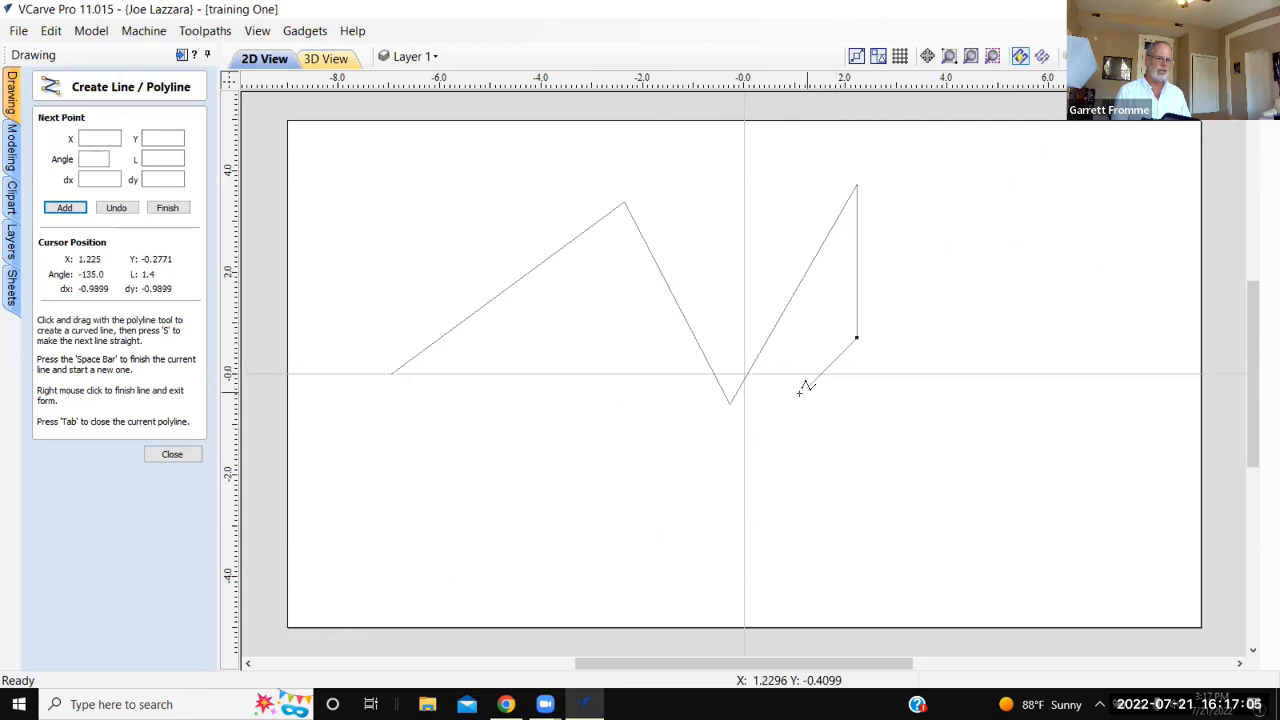
left_click(764, 460)
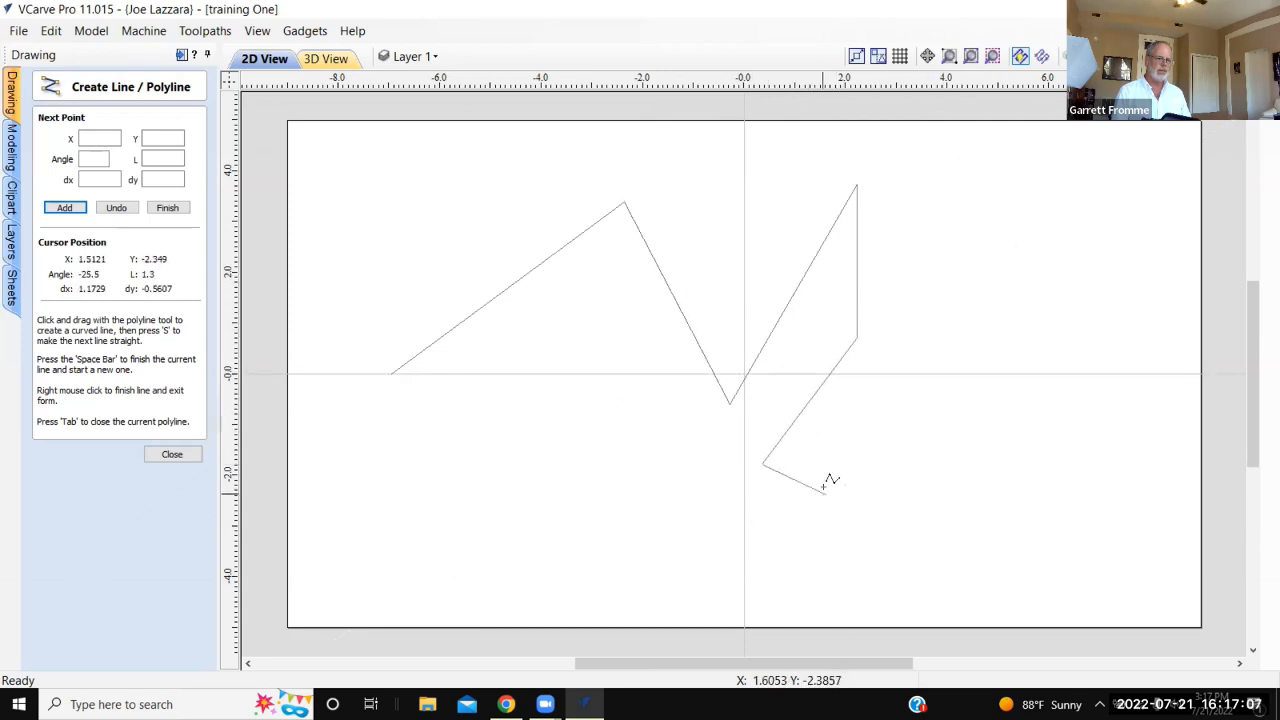
left_click(852, 508)
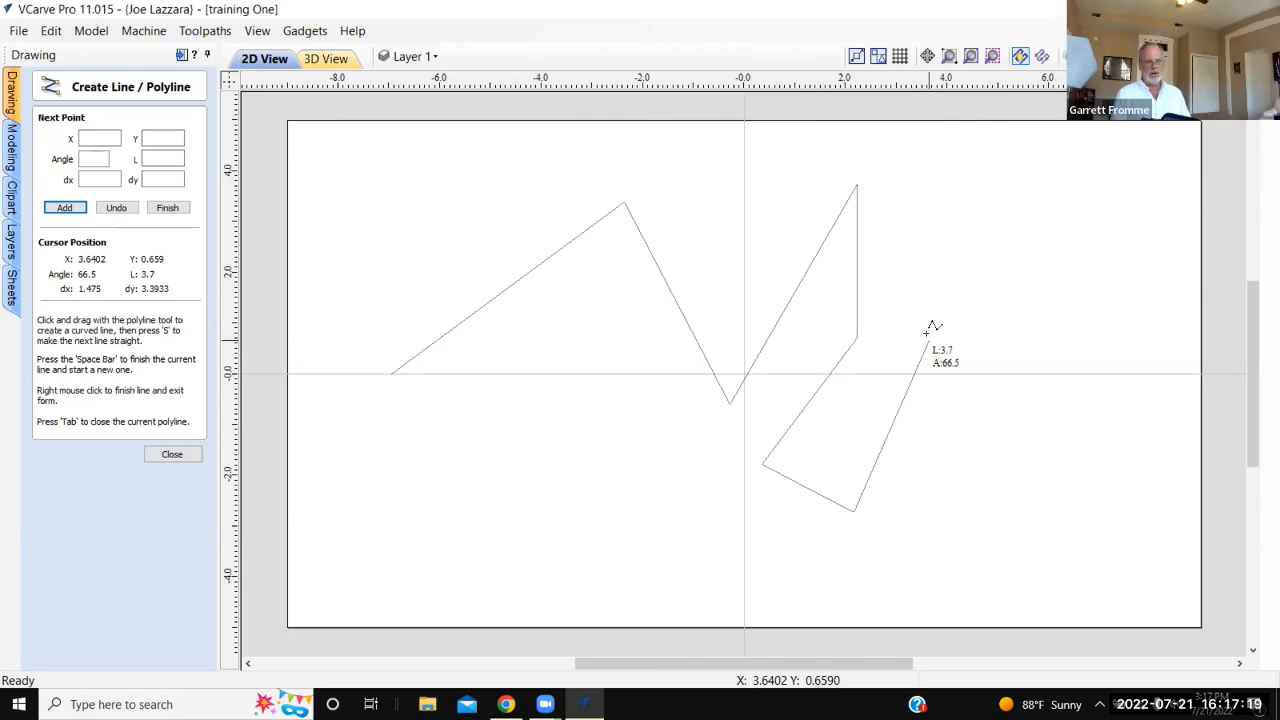
key("space")
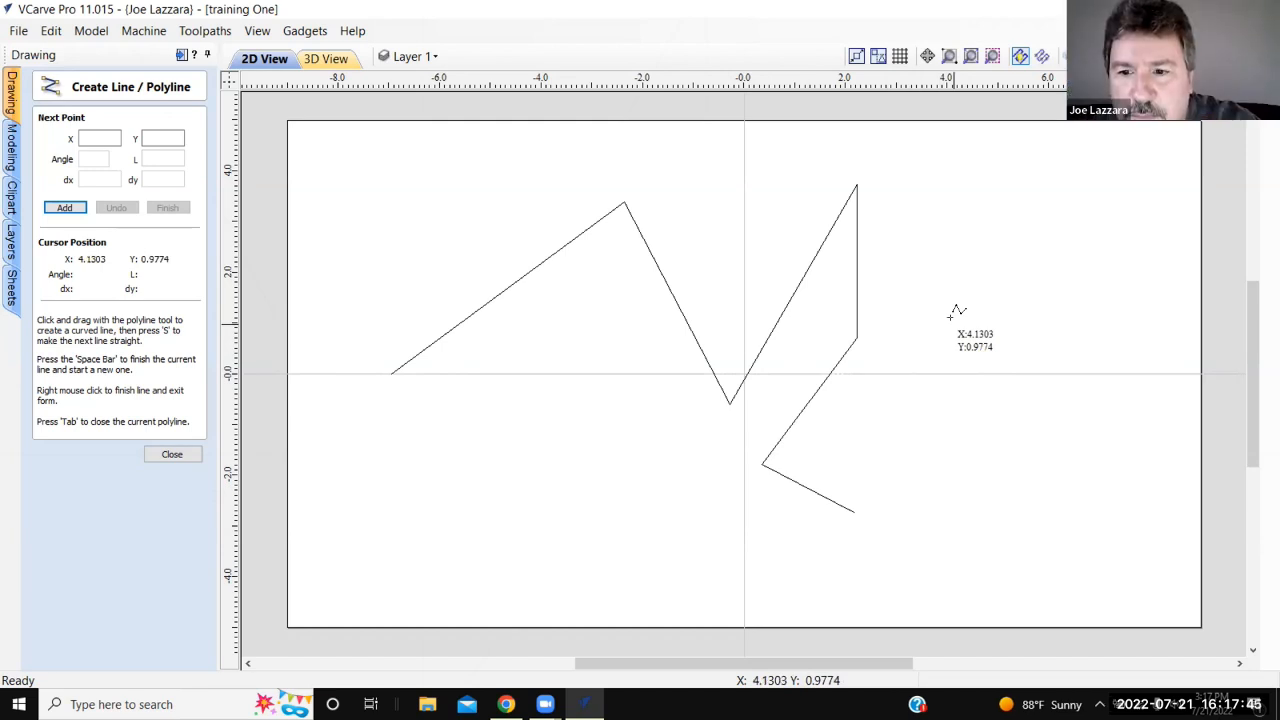
Draw a separate three-segment open polyline from about X 4.1, Y 1.0, ending with a horizontal segment at about Y 3.5
left_click(953, 325)
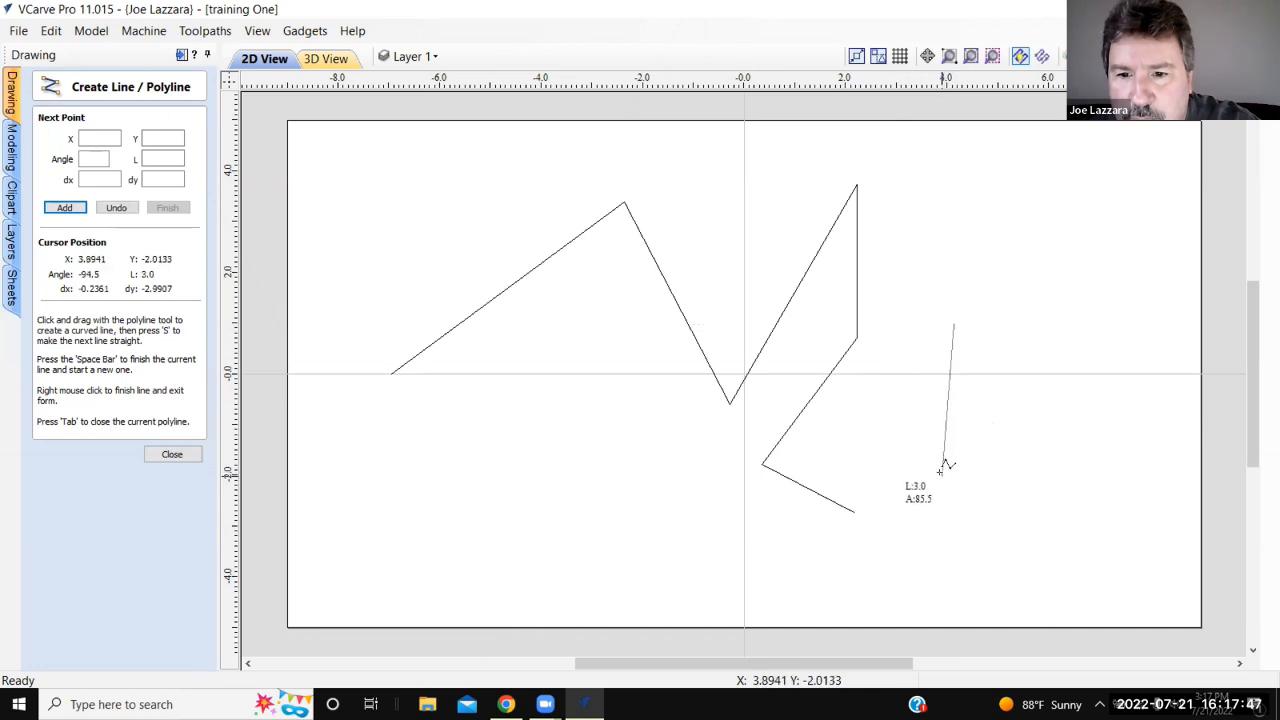
left_click(920, 514)
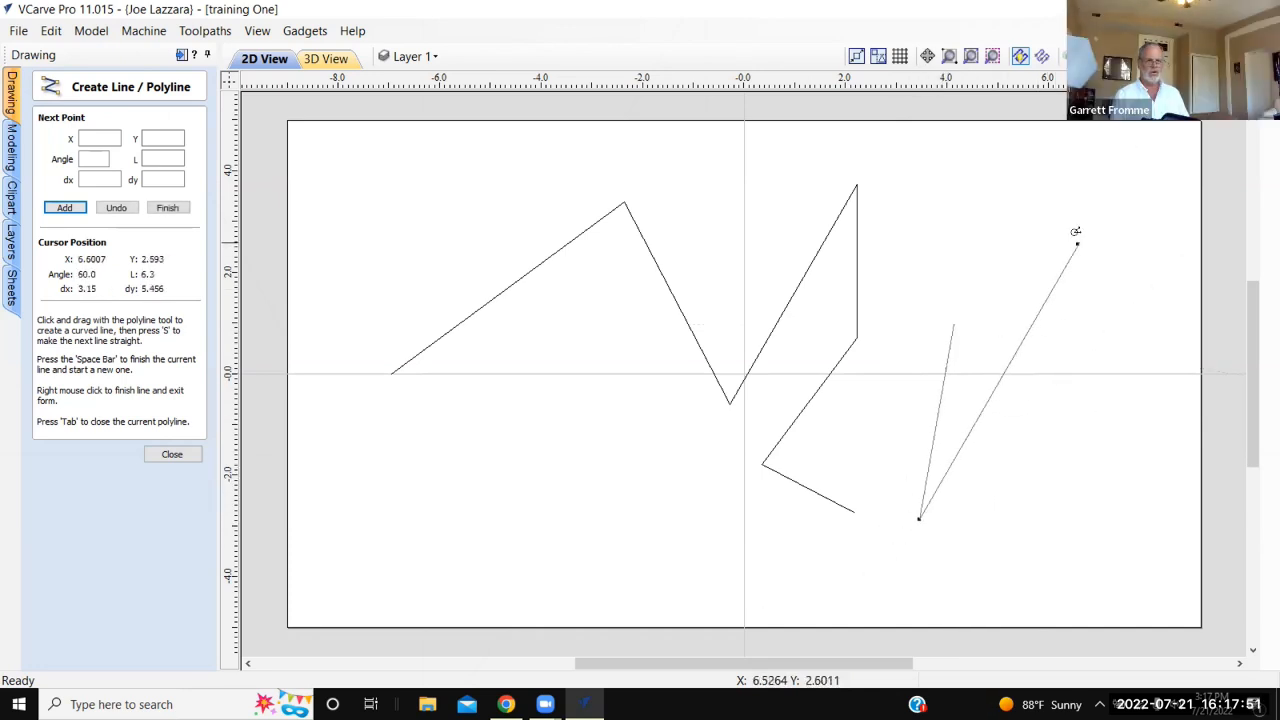
left_click(1104, 198)
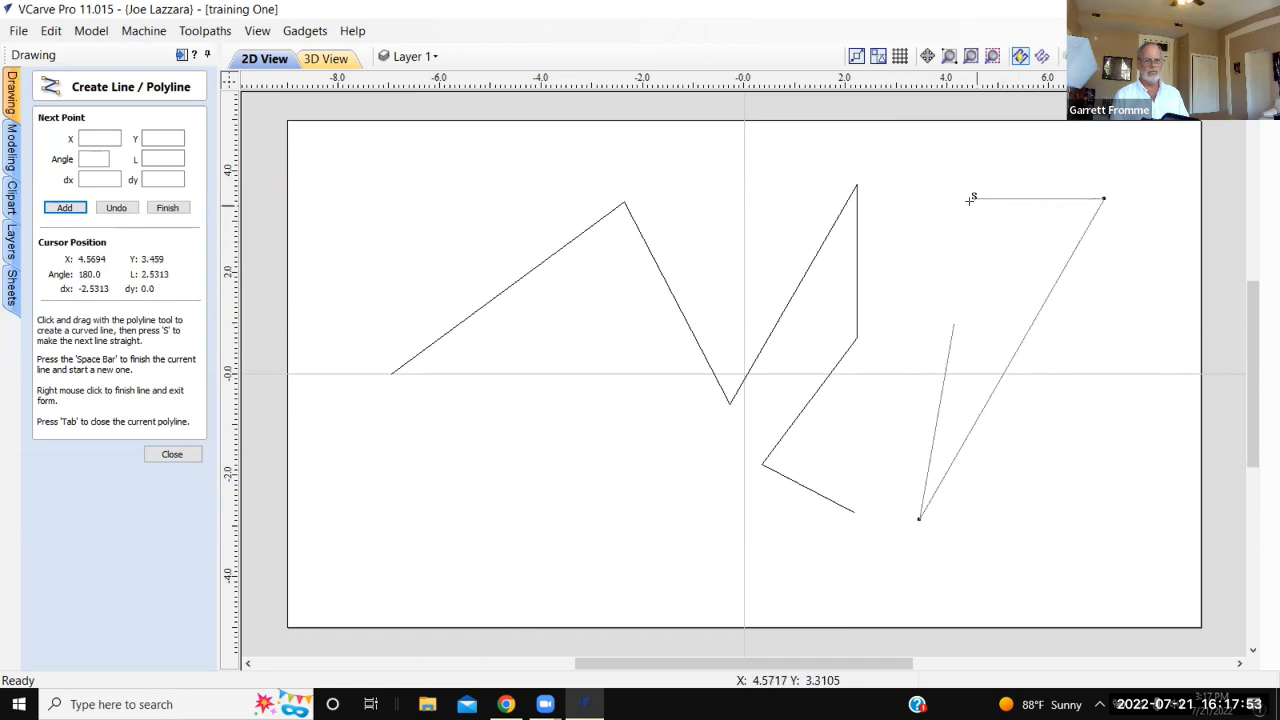
left_click(908, 196)
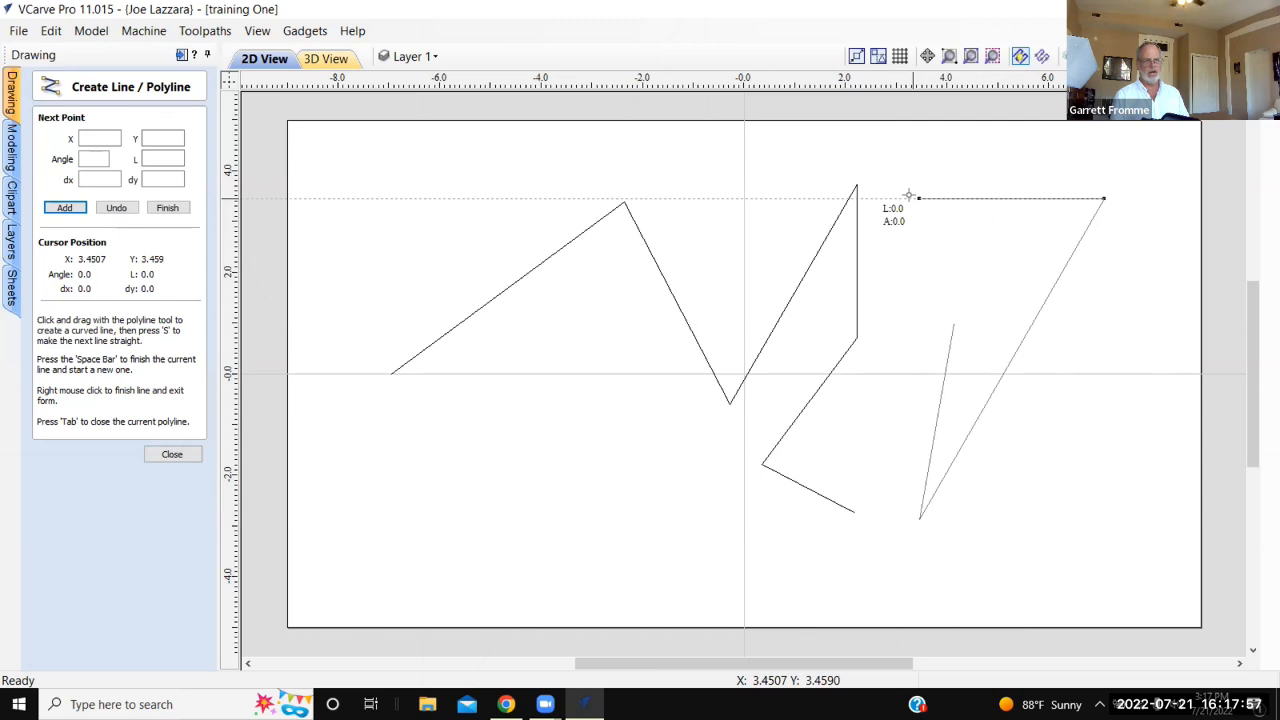
key("space")
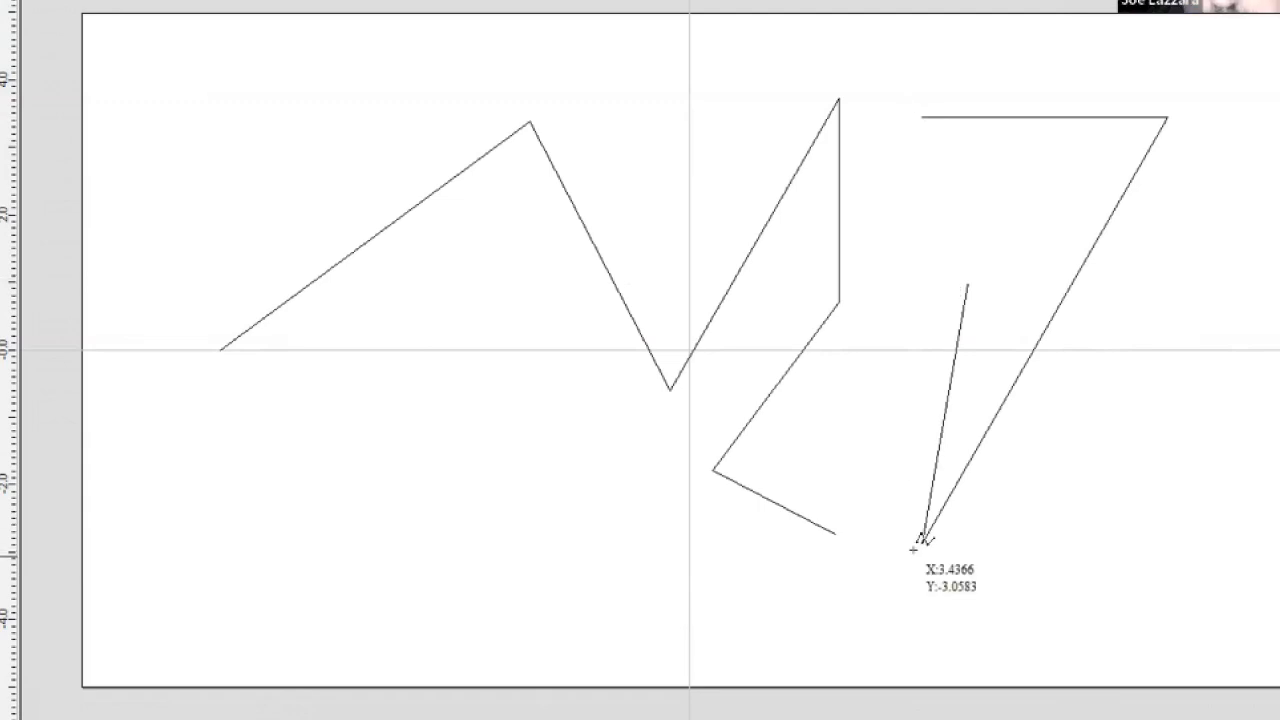
Resume the zigzag polyline from its open end near X 2.2, Y -2.7 with four segments, finishing it at about X -5.9, Y -1.4
left_click(833, 533)
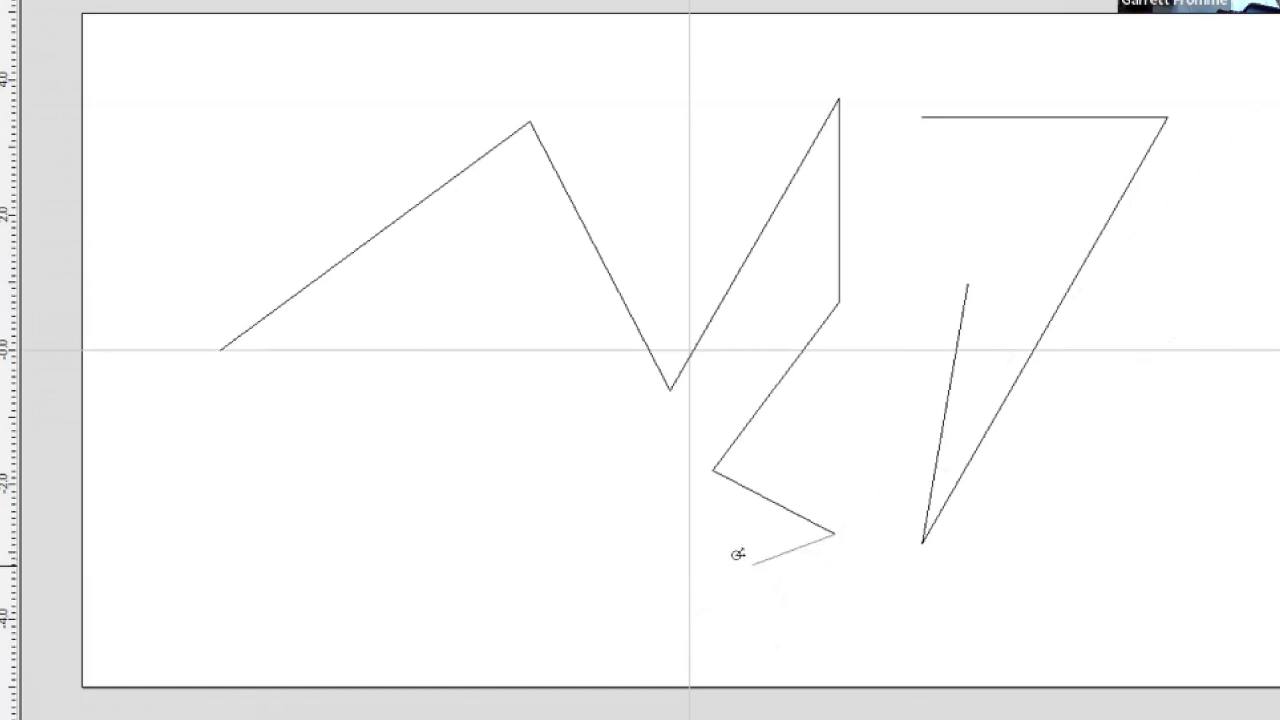
left_click(619, 455)
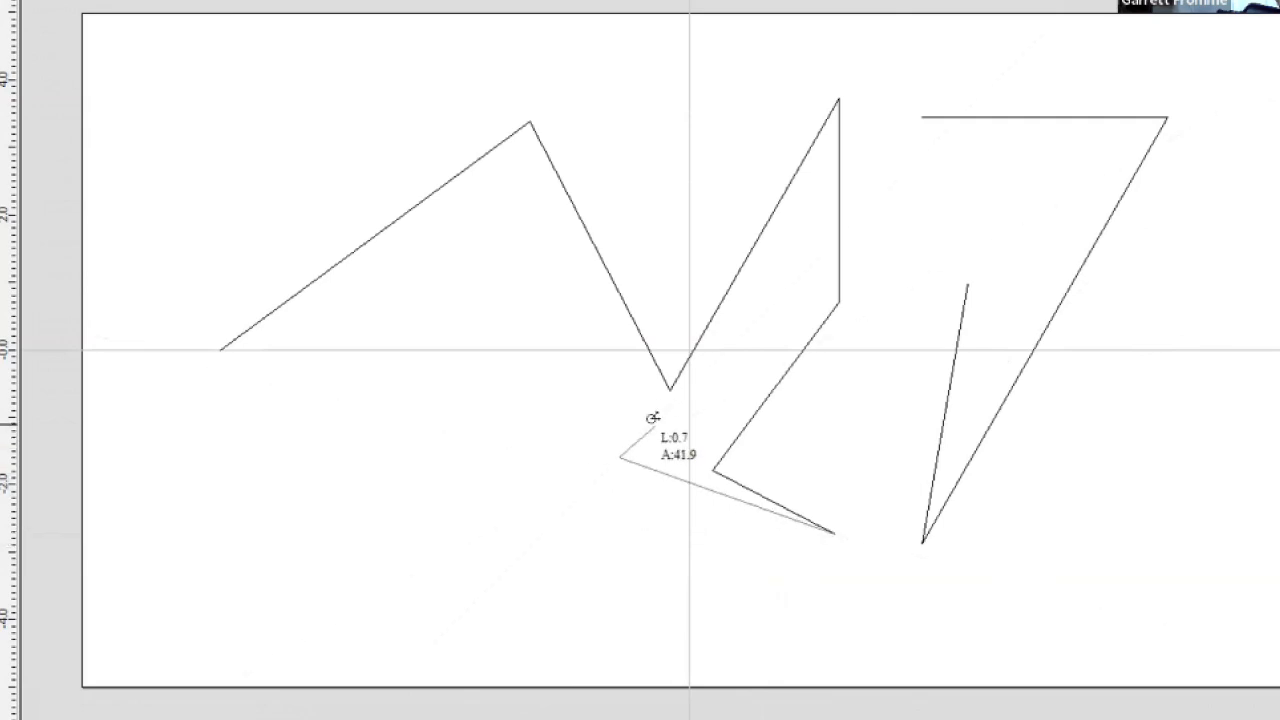
left_click(649, 420)
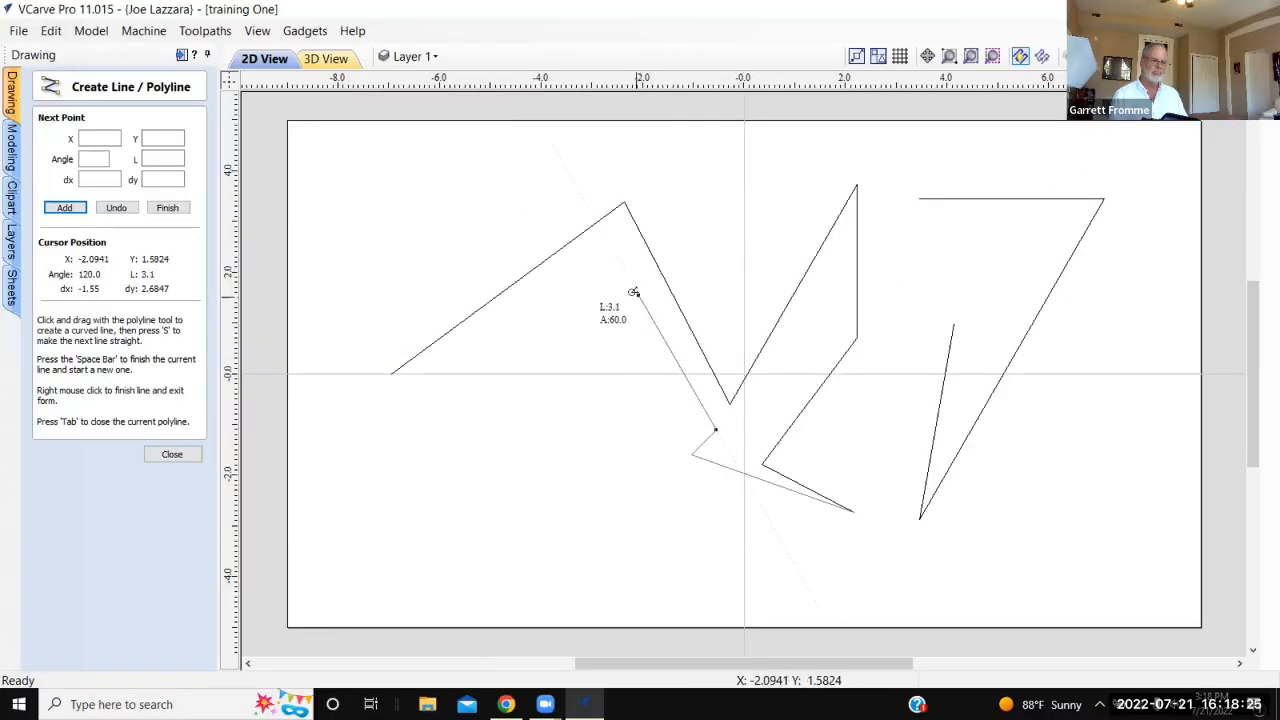
left_click(636, 289)
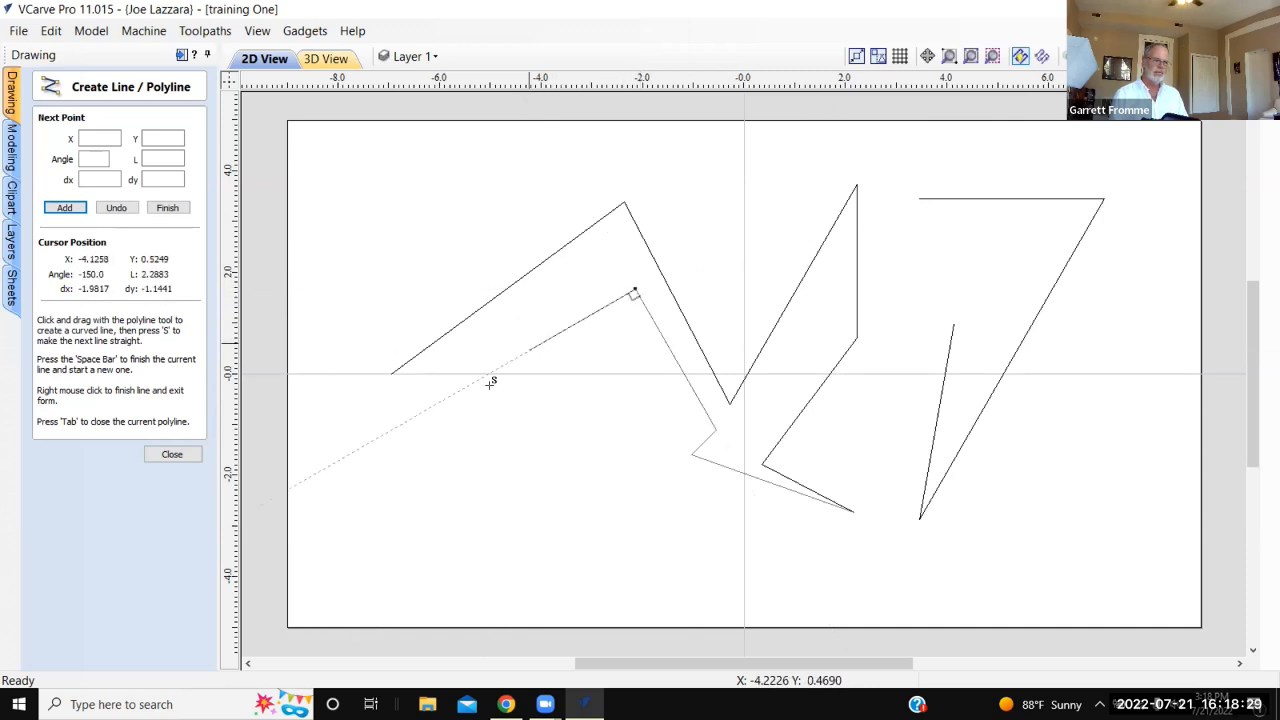
left_click(447, 440)
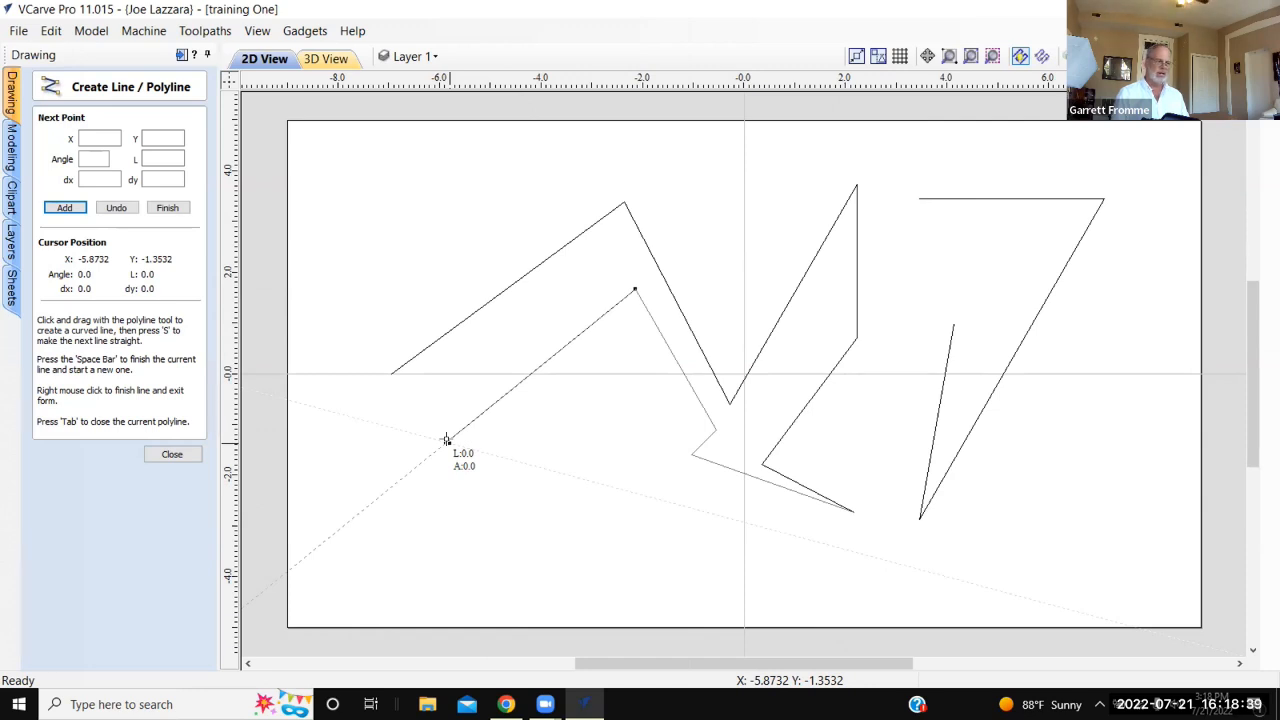
left_click(181, 457)
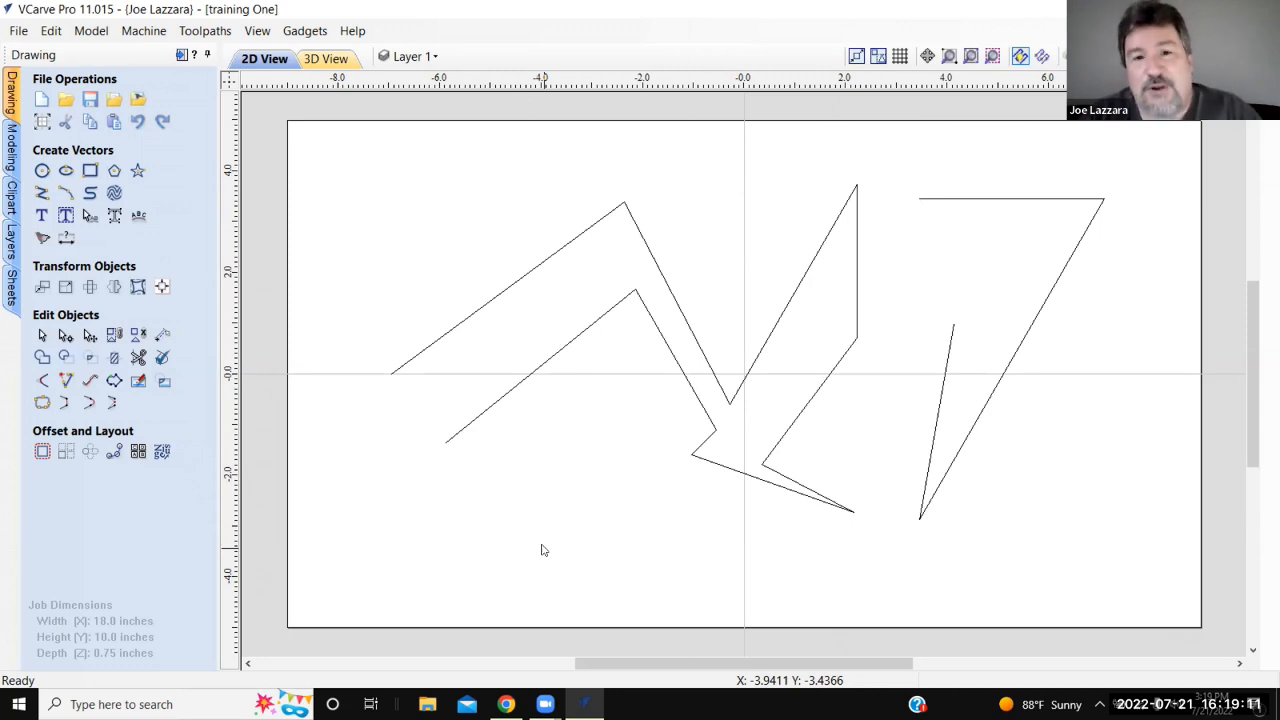
Delete all polylines and create a square-cornered 8.0 x 6.0 inch rectangle centred on X 0, Y 0
mouse_move(1106, 162)
left_mouse_down()
mouse_move(646, 389)
mouse_move(393, 541)
left_mouse_up()
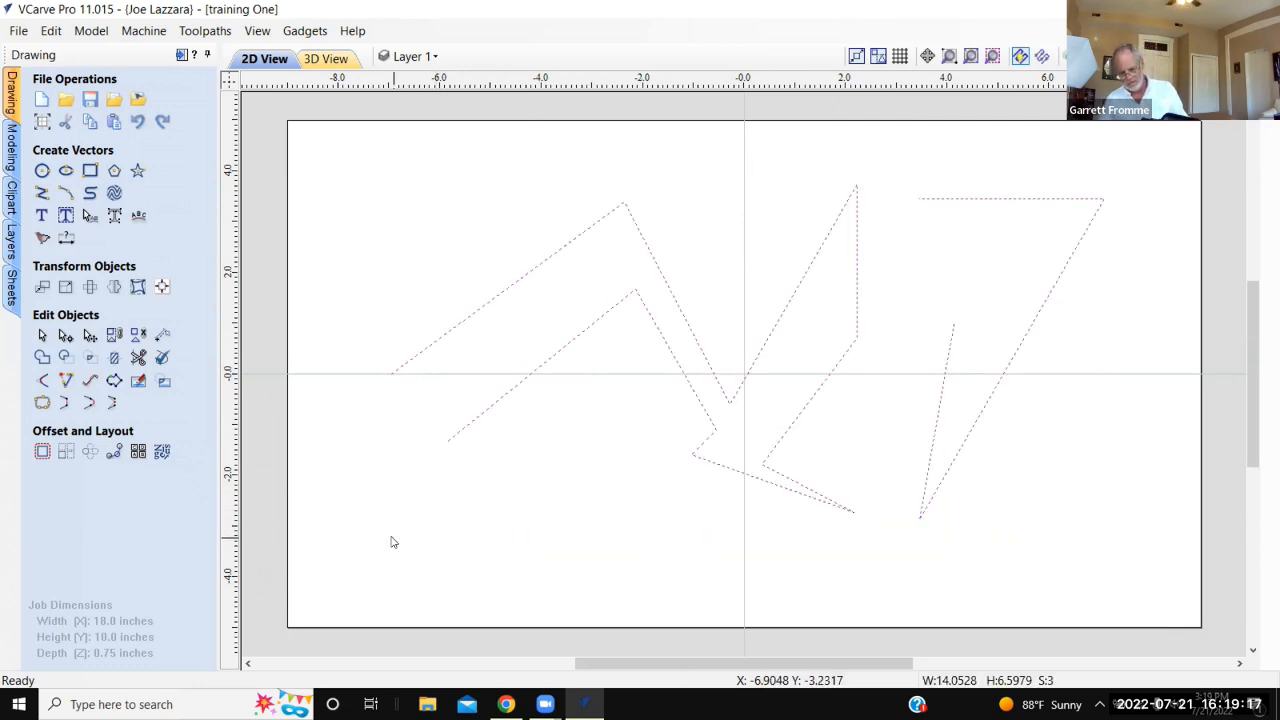
key("Delete")
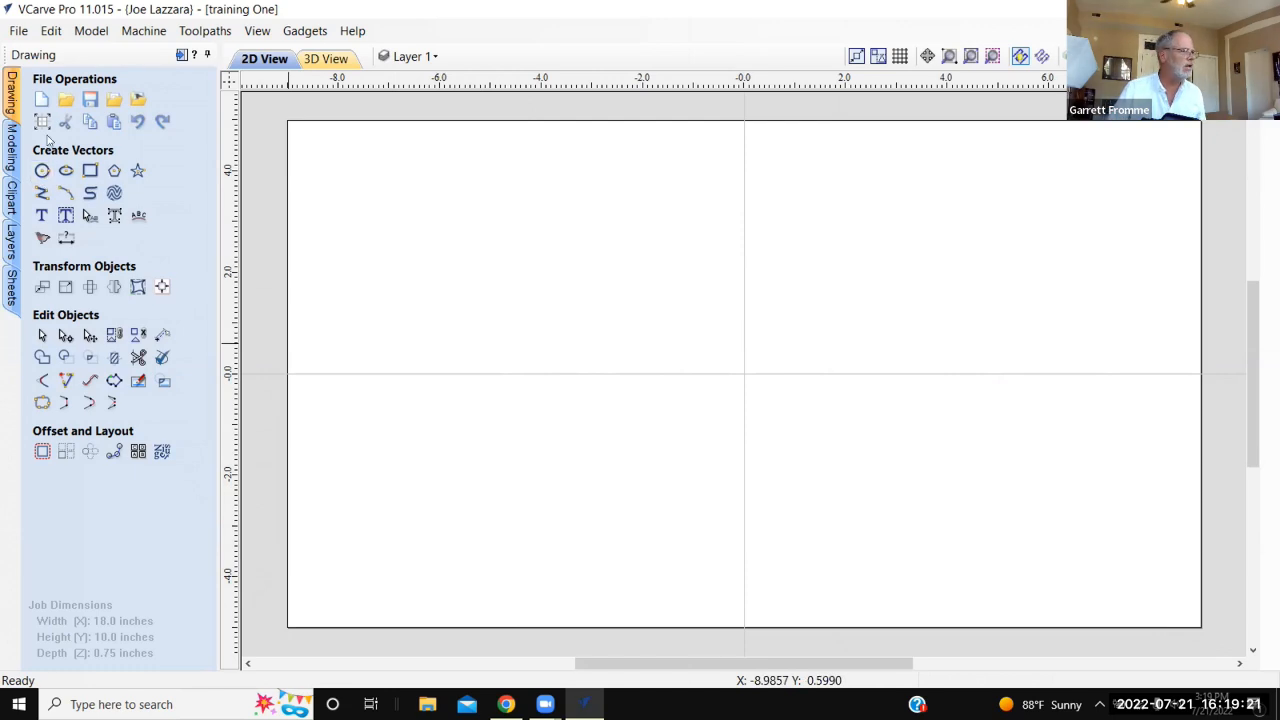
left_click(89, 169)
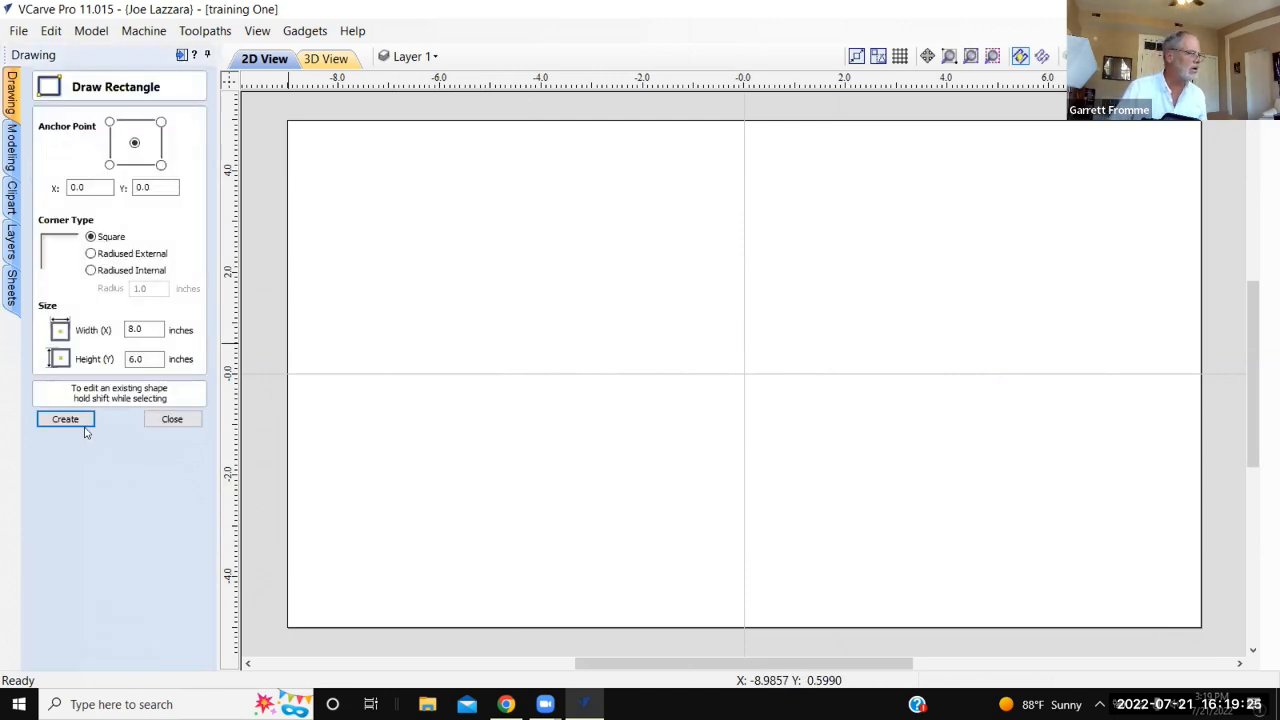
left_click(66, 420)
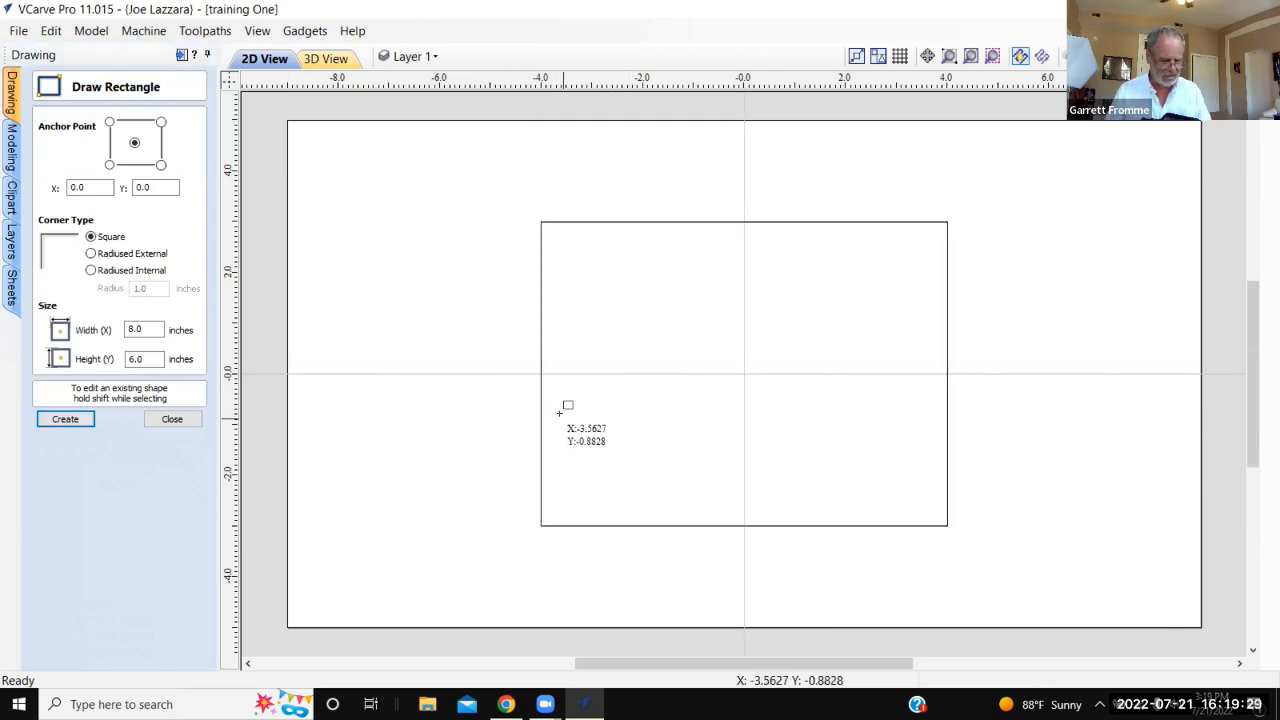
key("Escape")
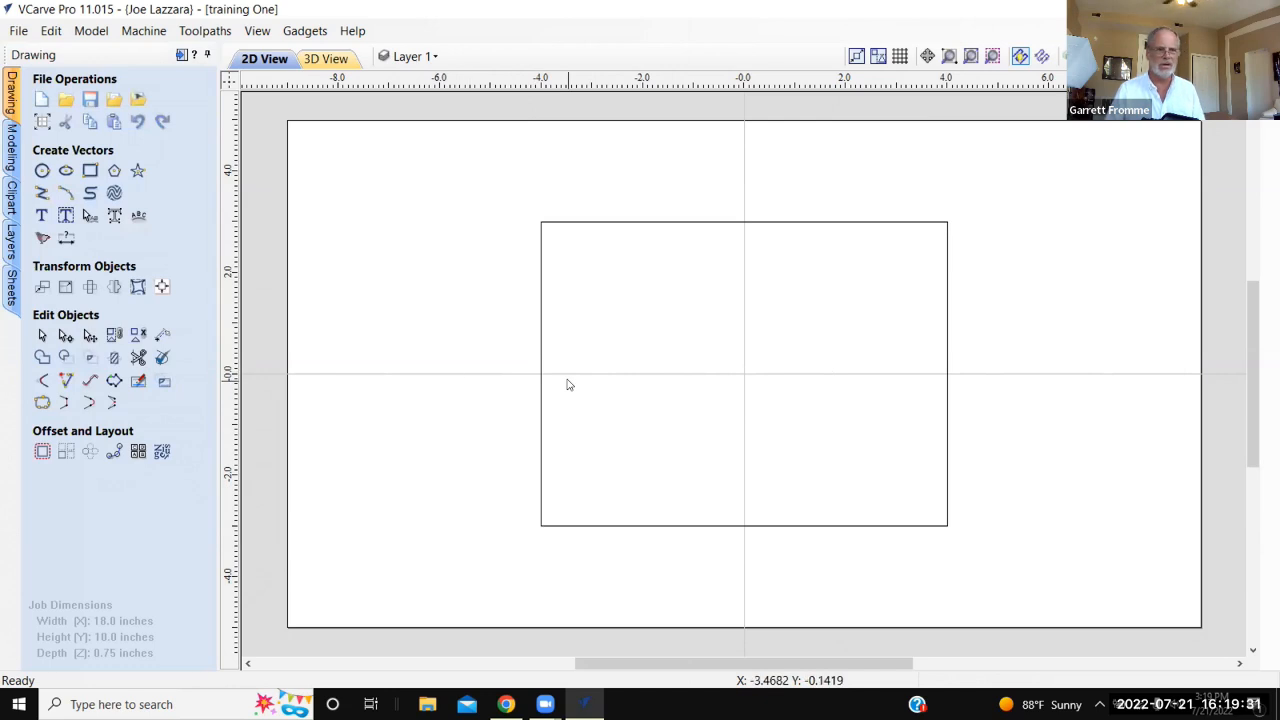
Draw a closed seven-segment lightning-bolt polyline inside the rectangle, starting and ending at its lower tip near X -1.7, Y -2.1
left_click(41, 193)
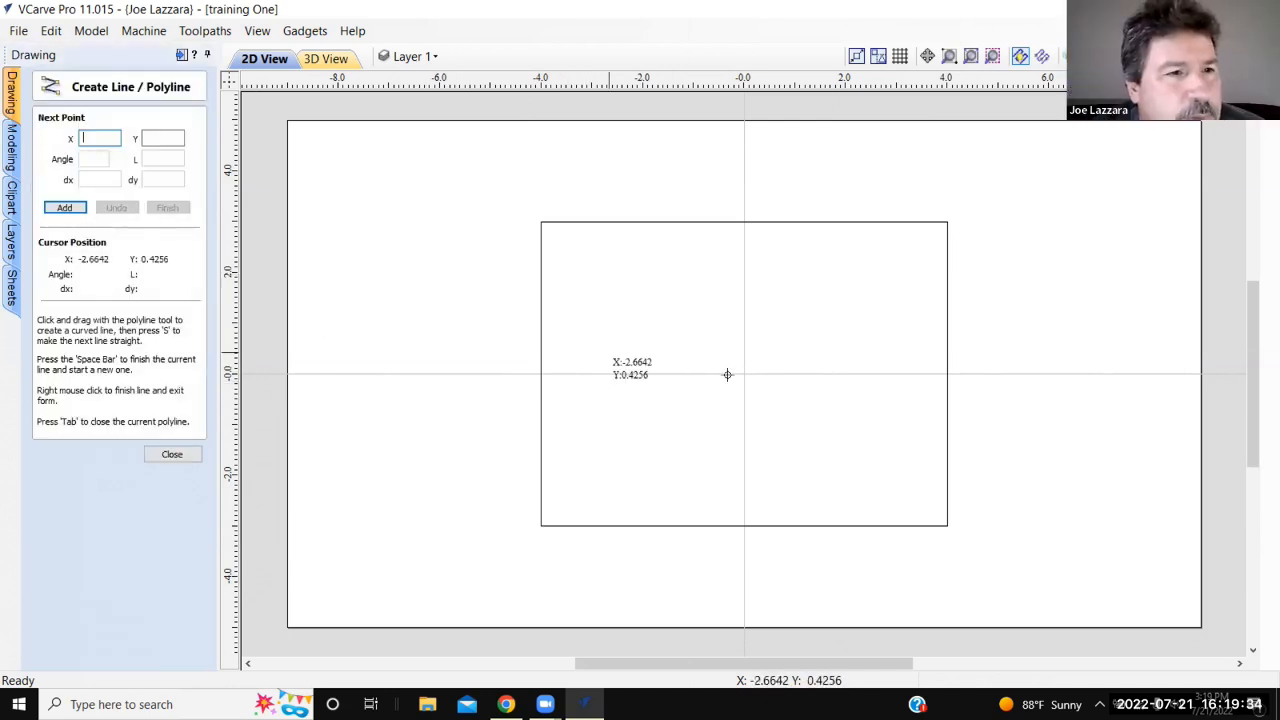
left_click(658, 477)
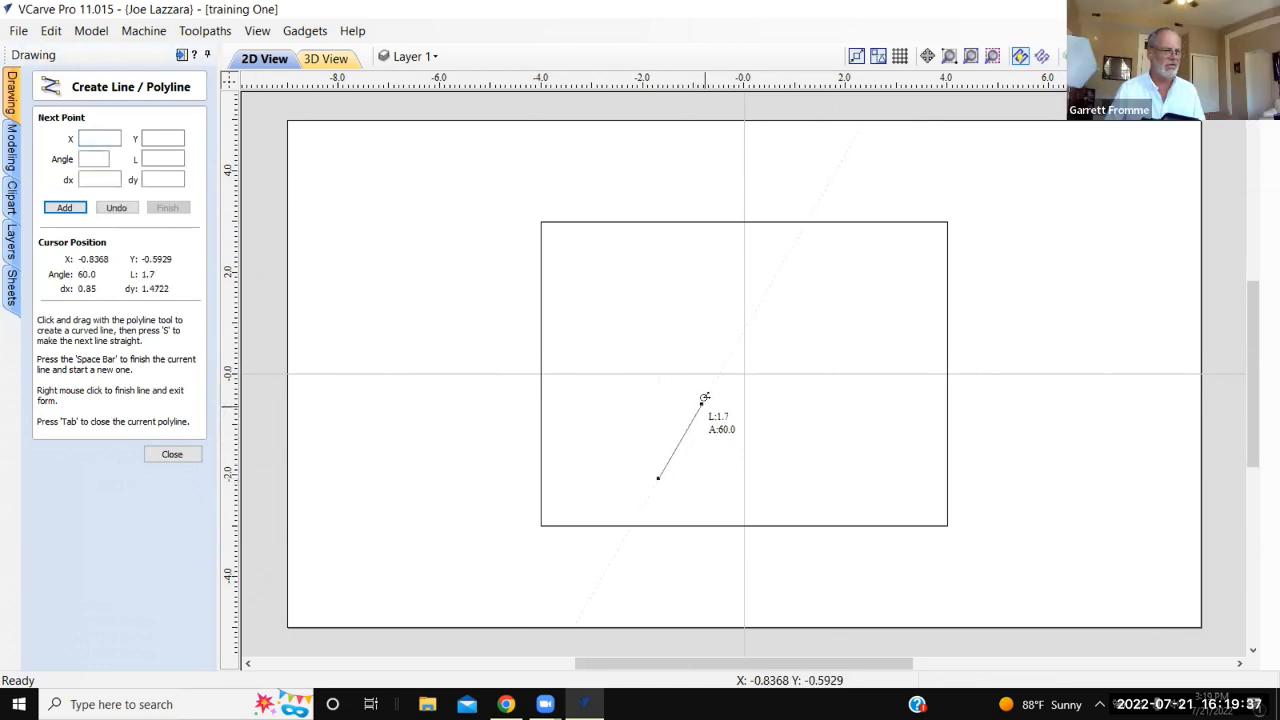
left_click(706, 396)
left_click(668, 395)
left_click(742, 280)
left_click(840, 279)
left_click(760, 383)
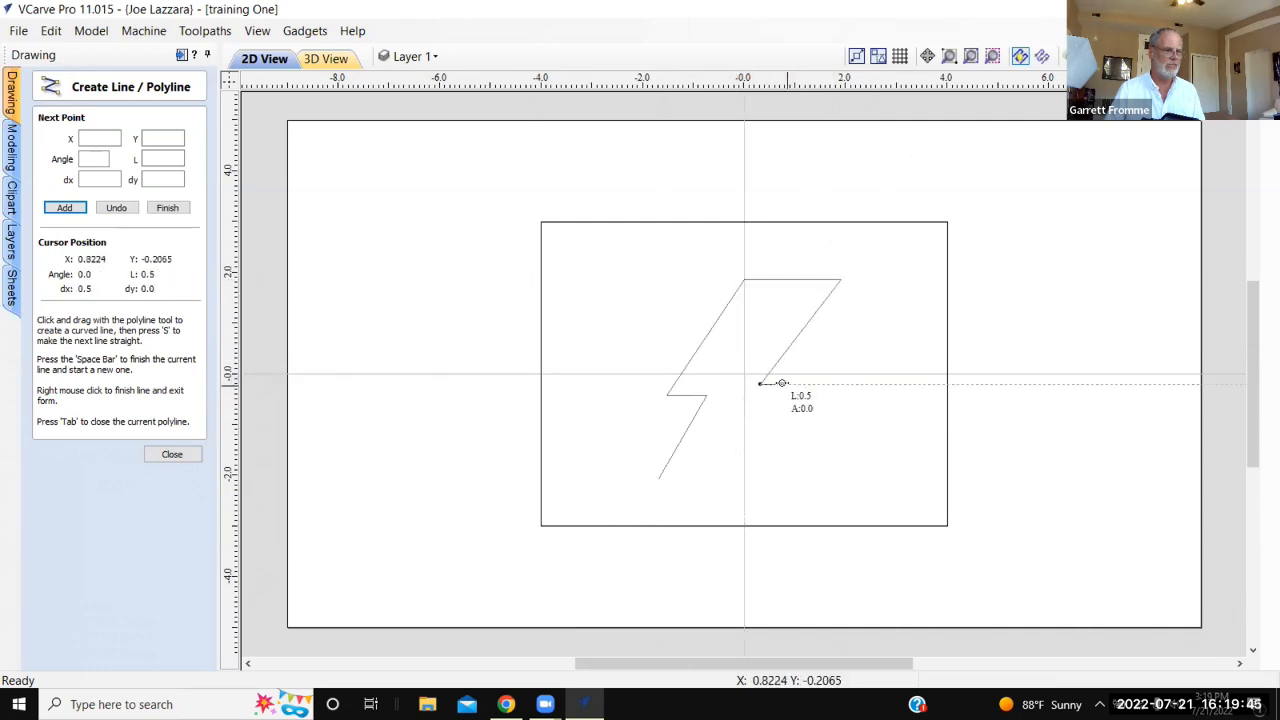
left_click(810, 384)
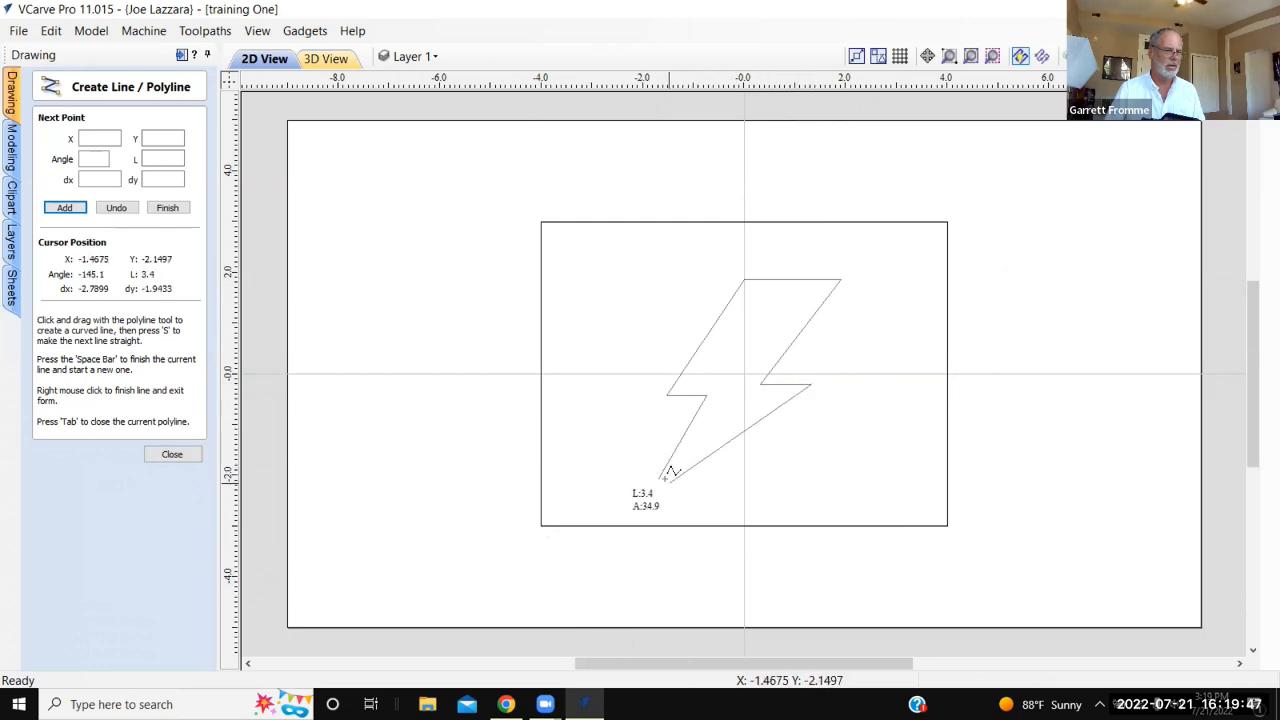
left_click(649, 477)
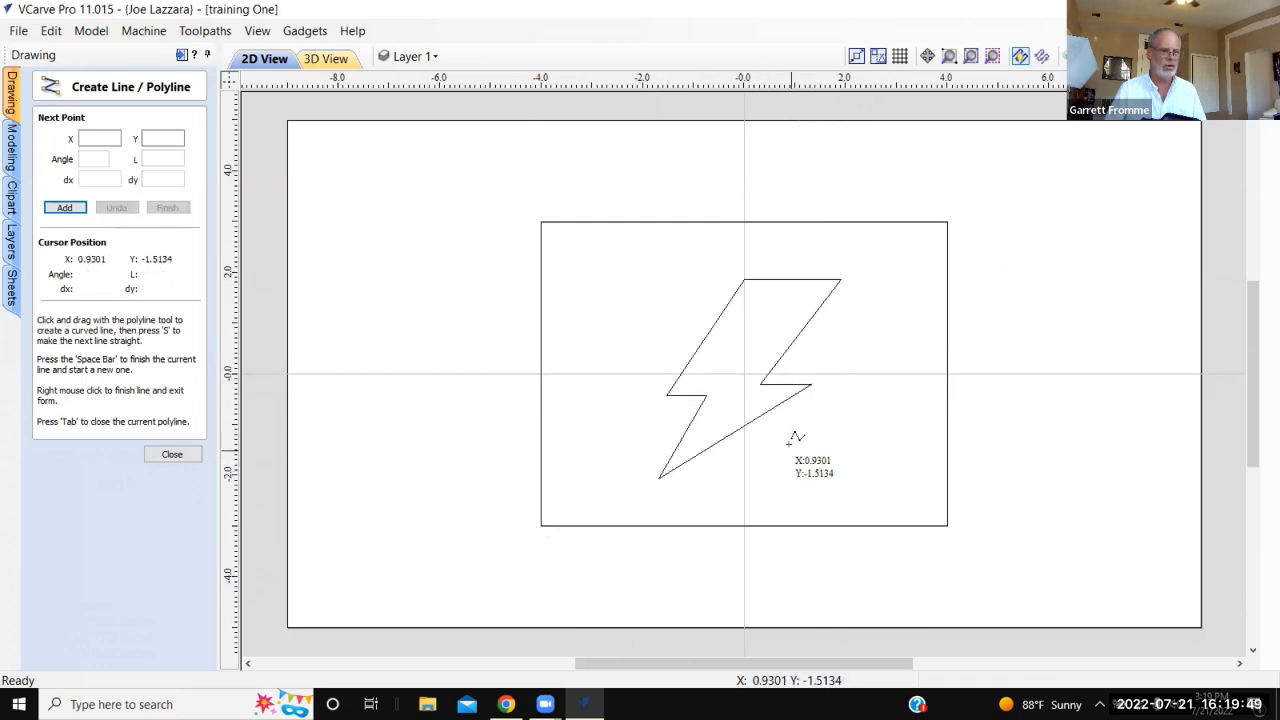
right_click(828, 445)
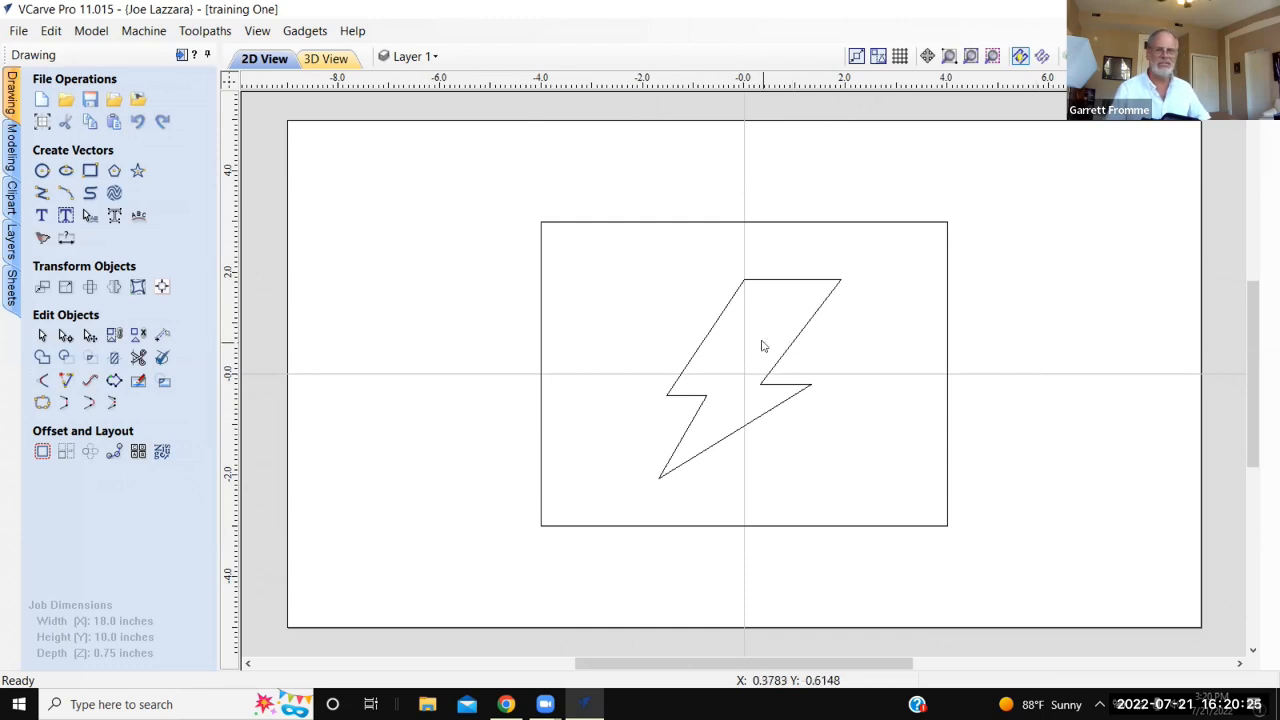
Delete the lightning bolt and the rectangle together, and start the arc tool
left_click_drag(900, 263, 585, 422)
key("Delete")
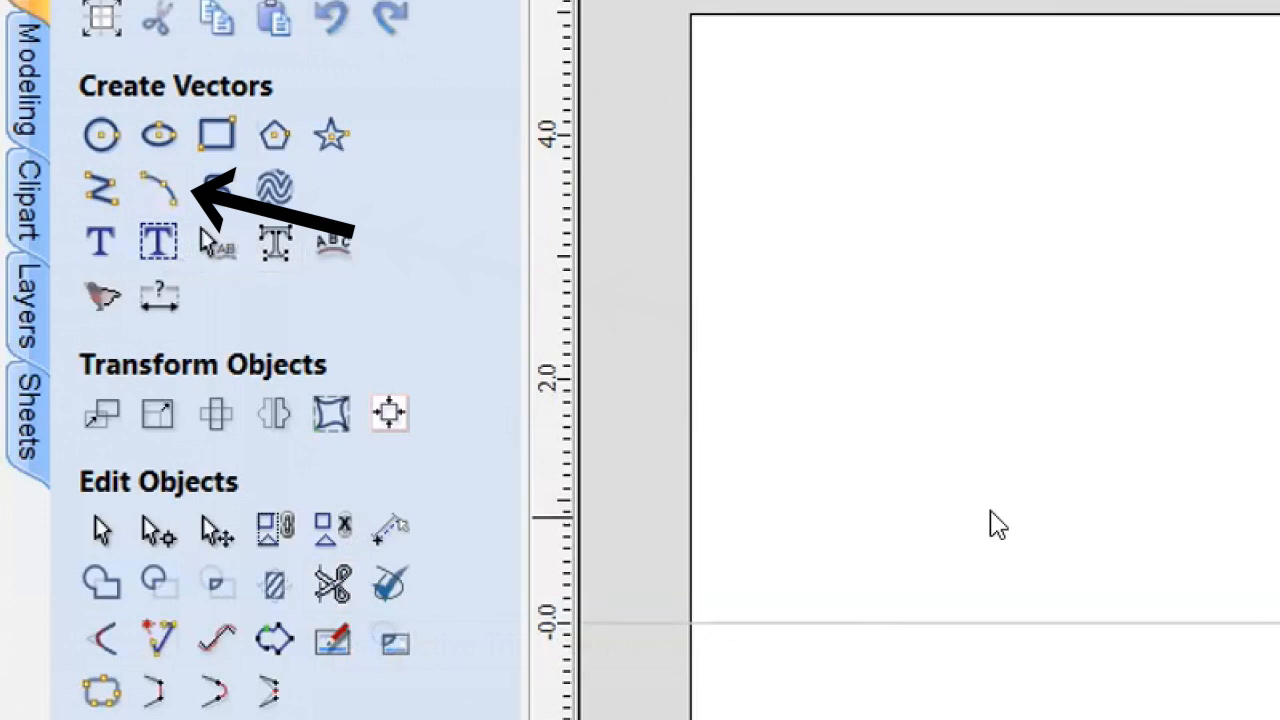
left_click(162, 190)
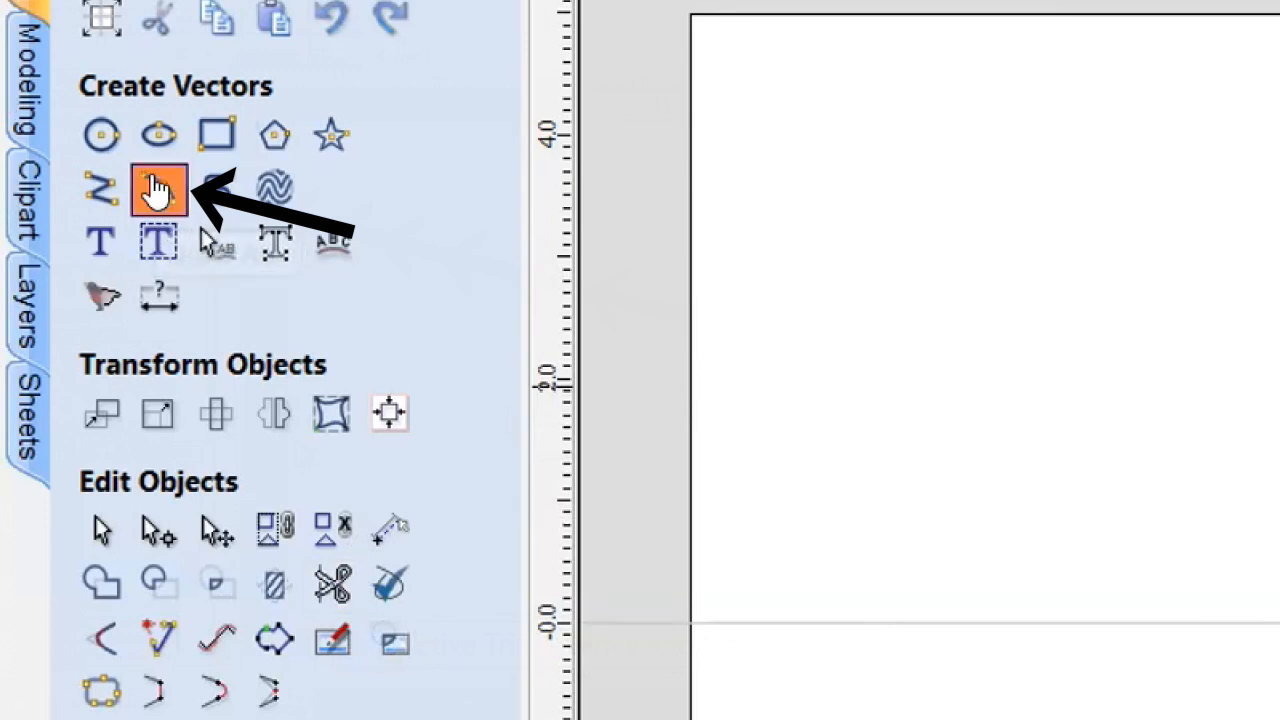
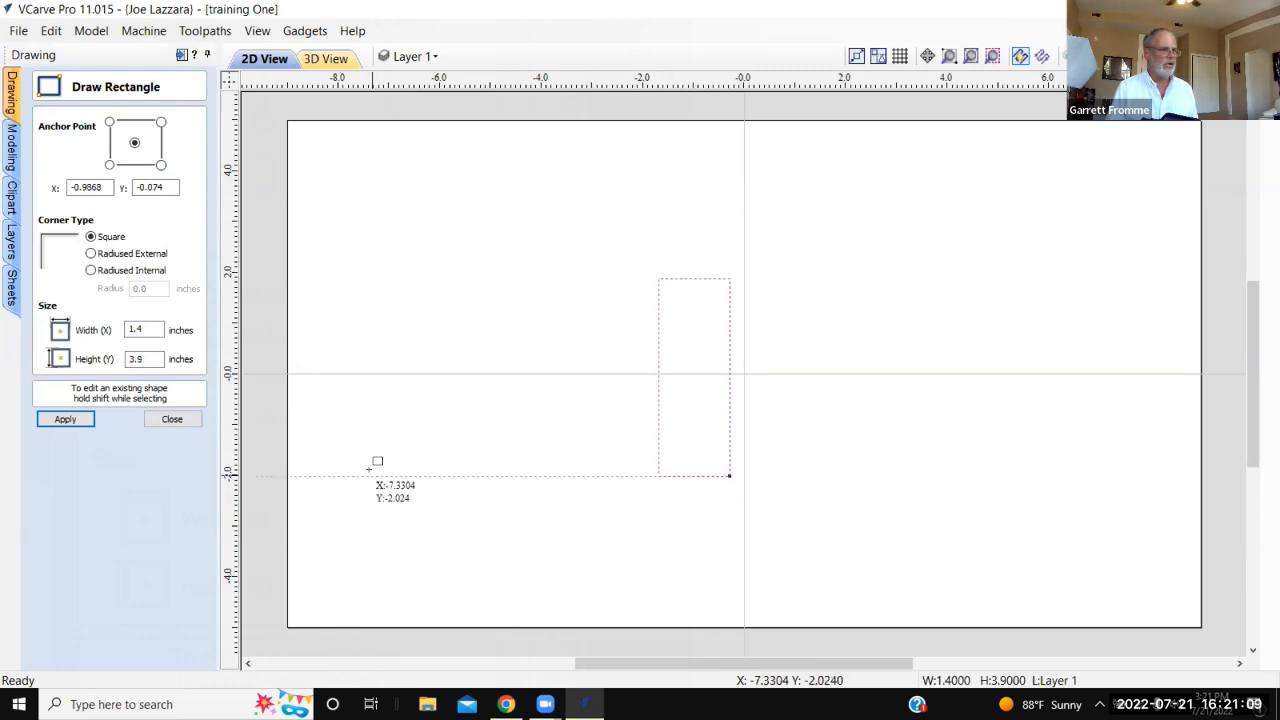
Draw a semicircular arc between the upper corners of the 1.4 x 3.9 inch rectangle, bulging upward about 0.7 inches, and check its selection
left_click(169, 424)
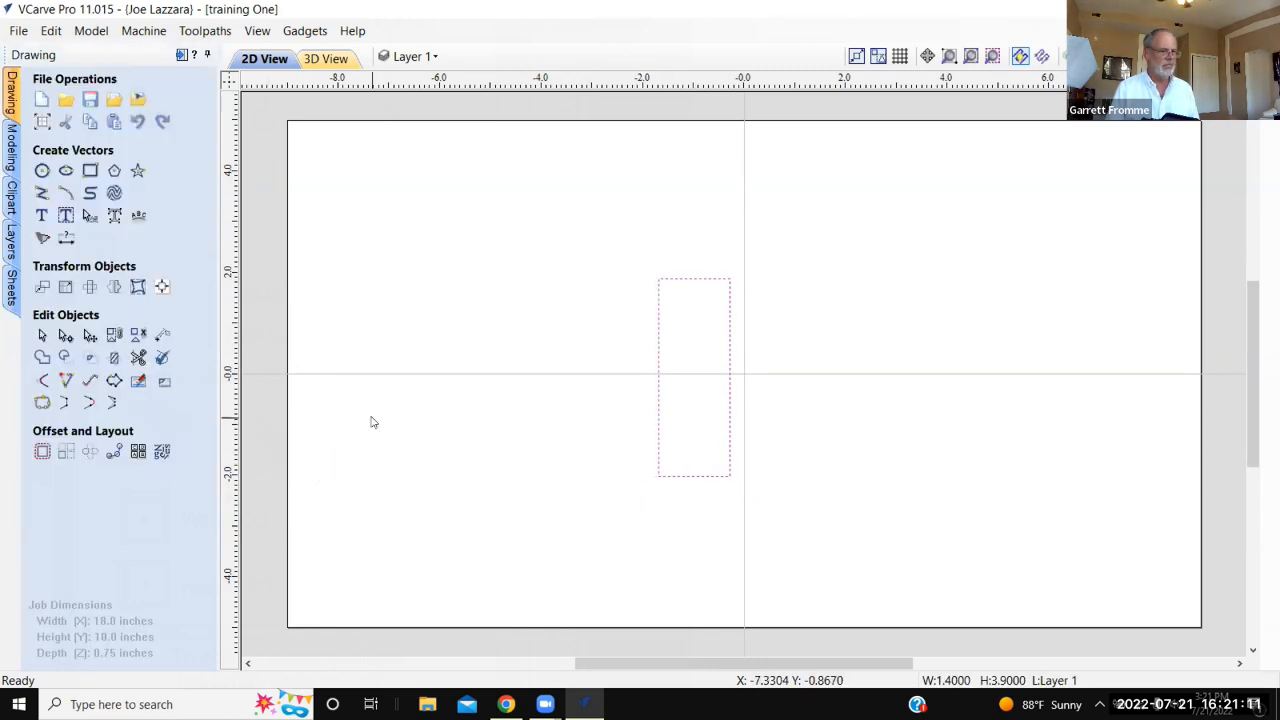
left_click(409, 420)
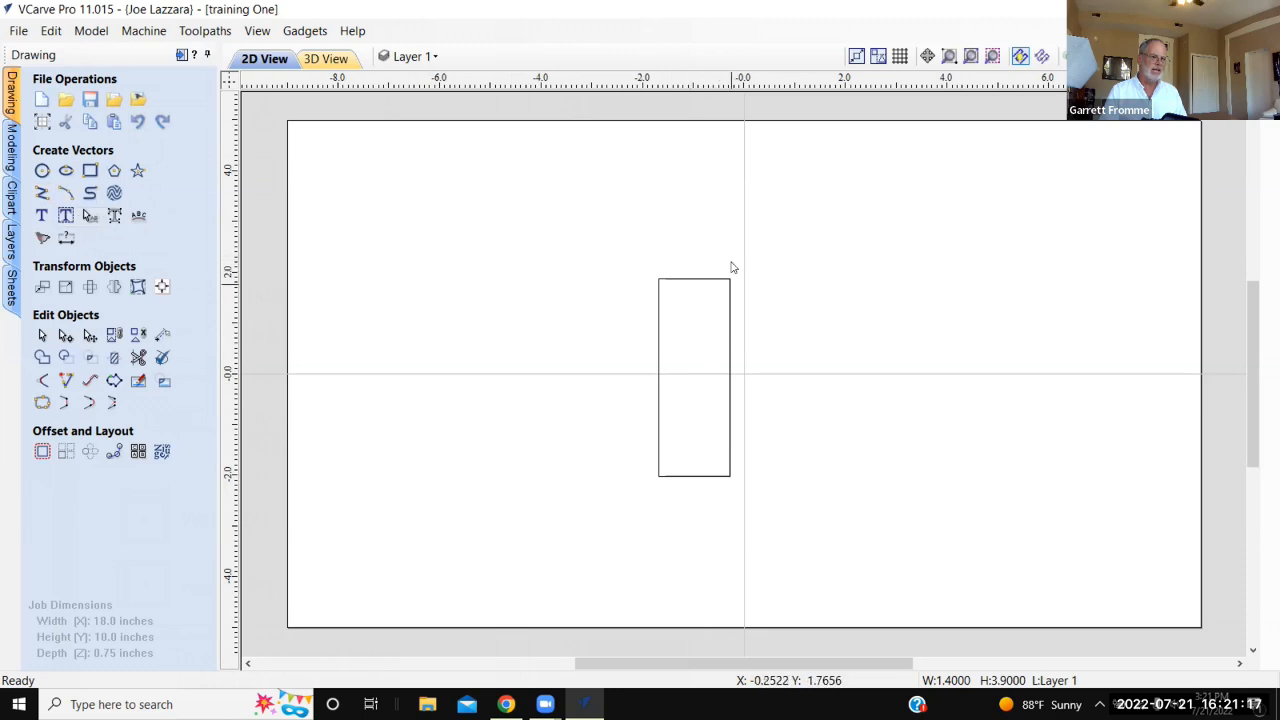
left_click(65, 193)
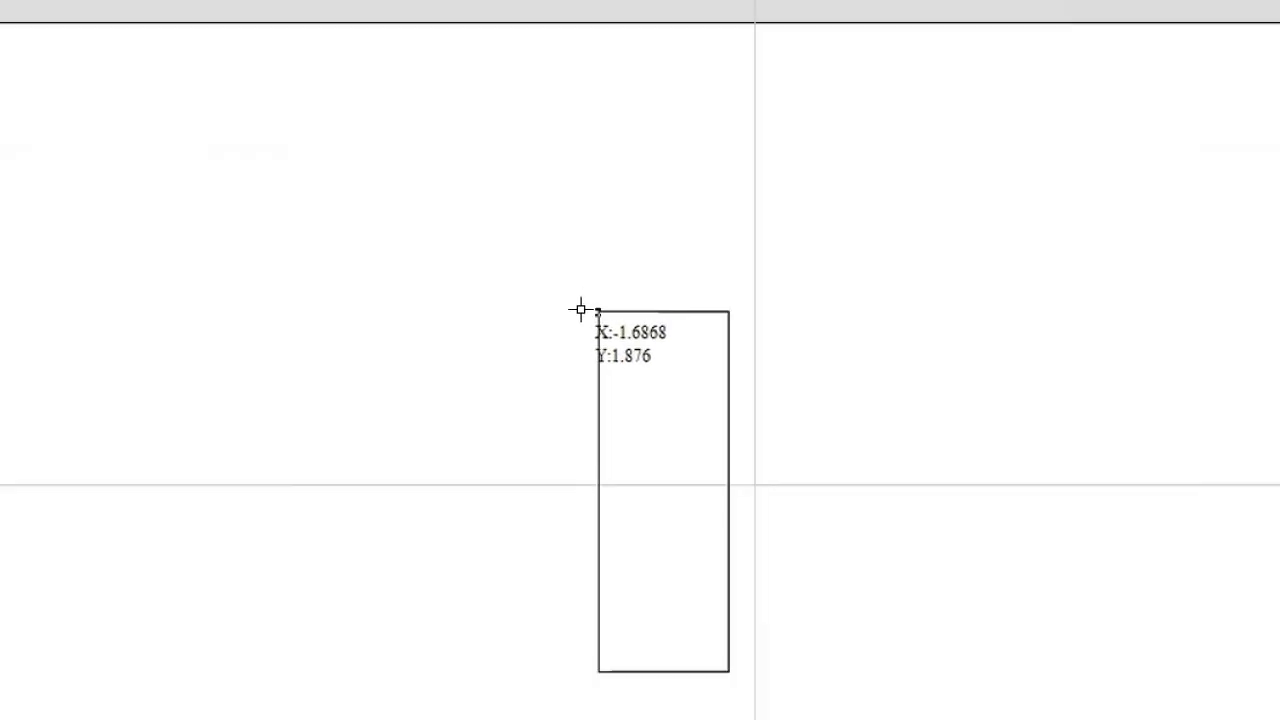
left_click(585, 310)
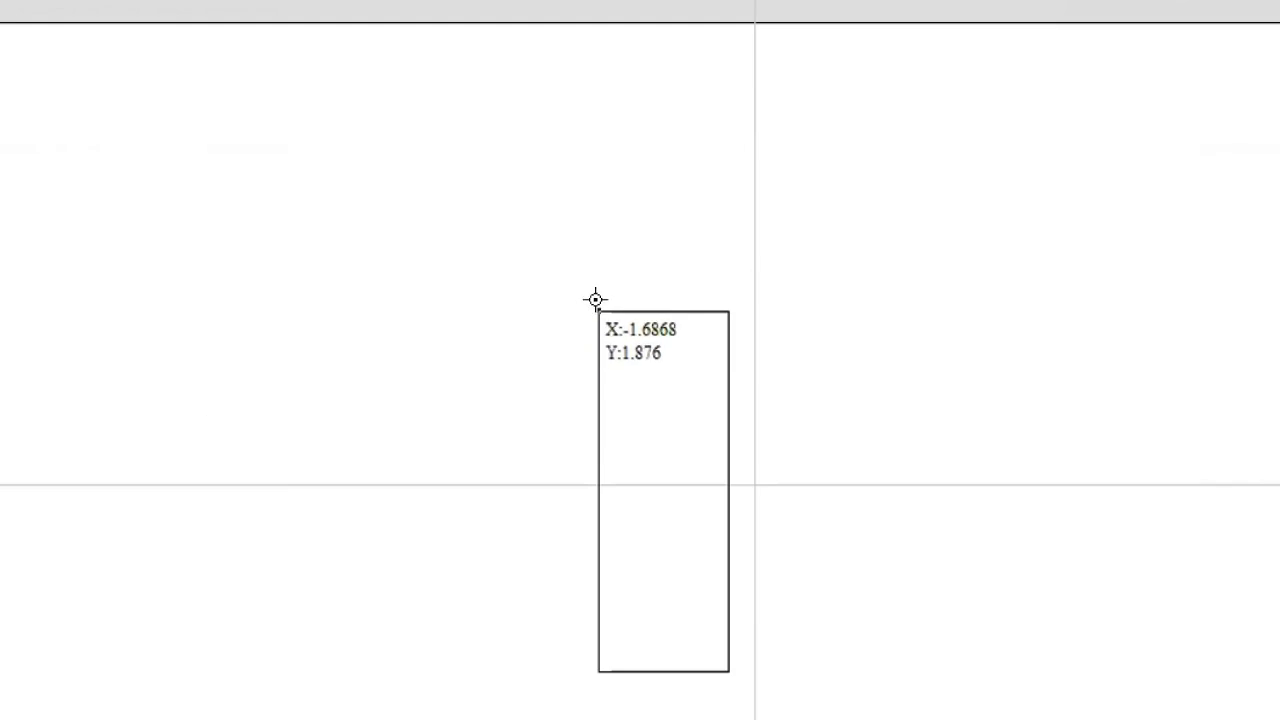
left_click(727, 311)
left_click(672, 140)
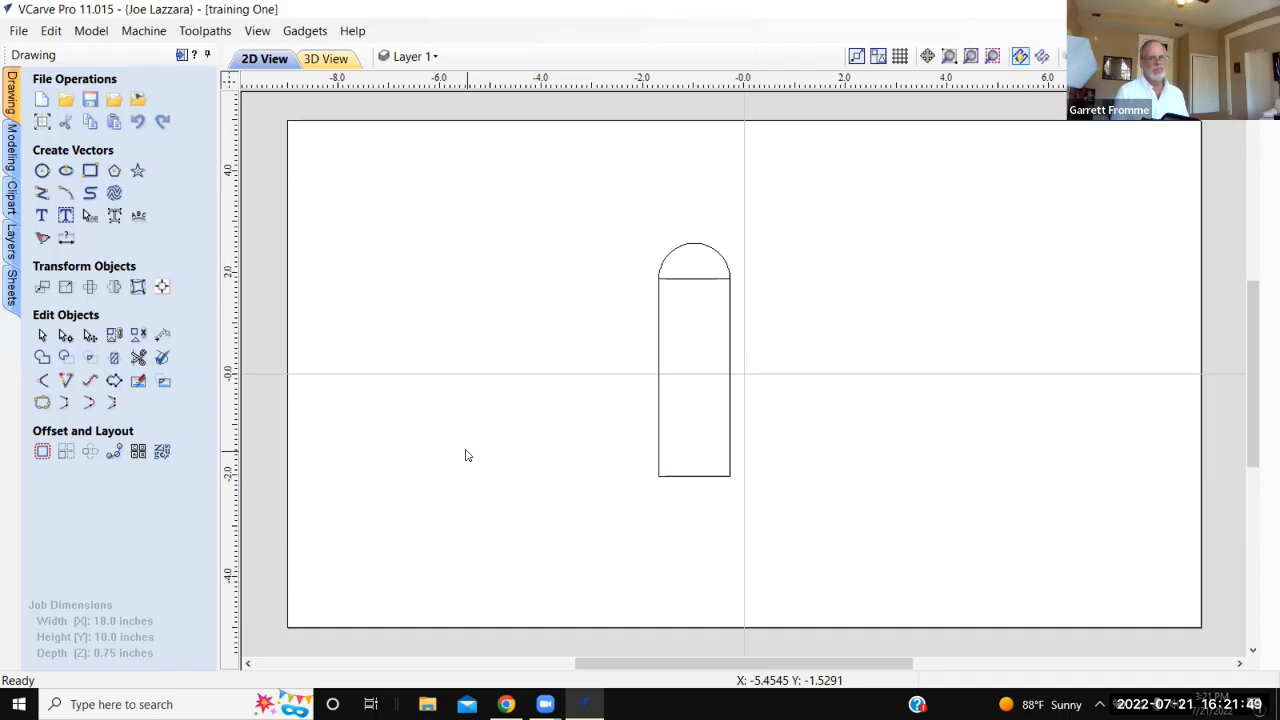
left_click(700, 247)
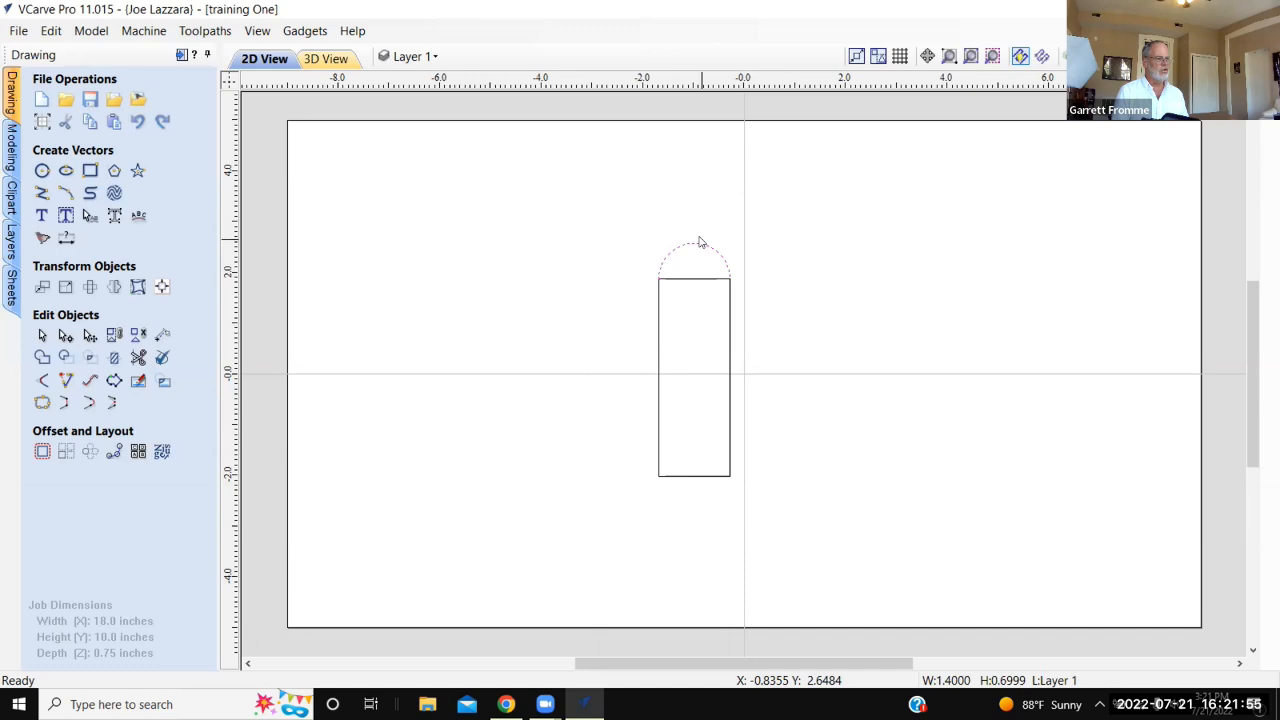
left_click(609, 243)
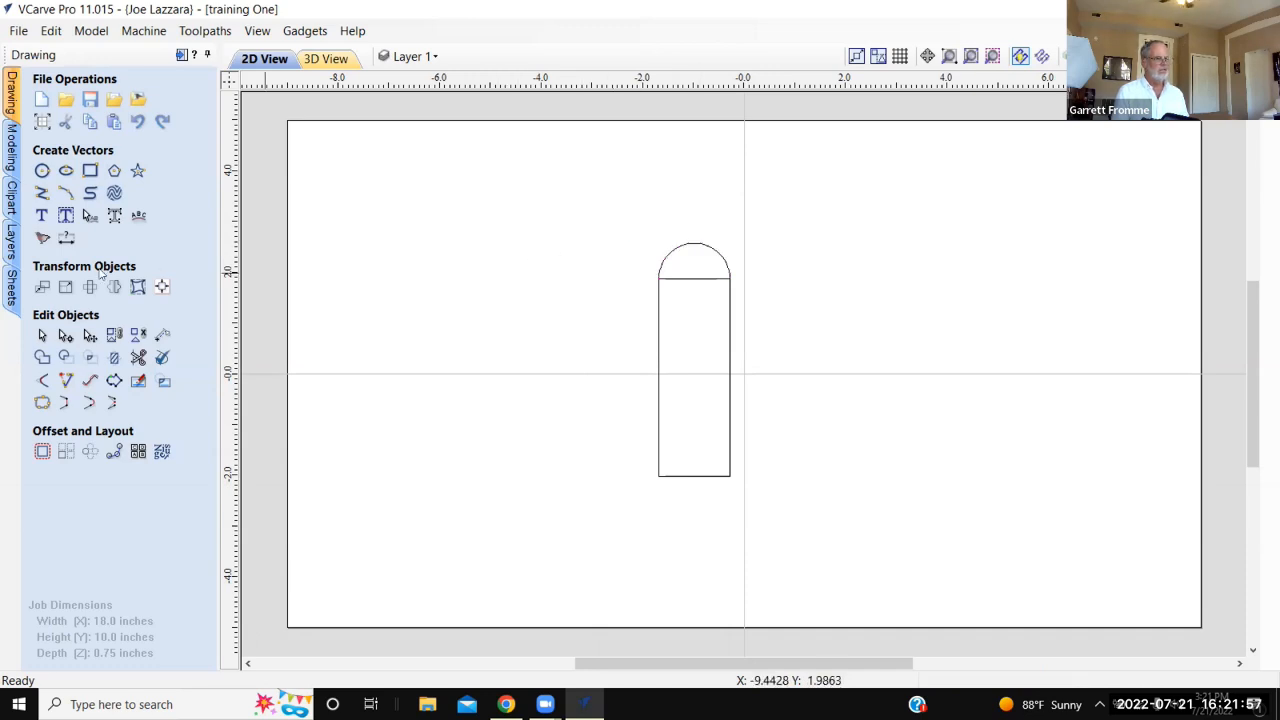
Try to draw an arc between the rectangle's lower-left and upper-right corners
left_click(65, 193)
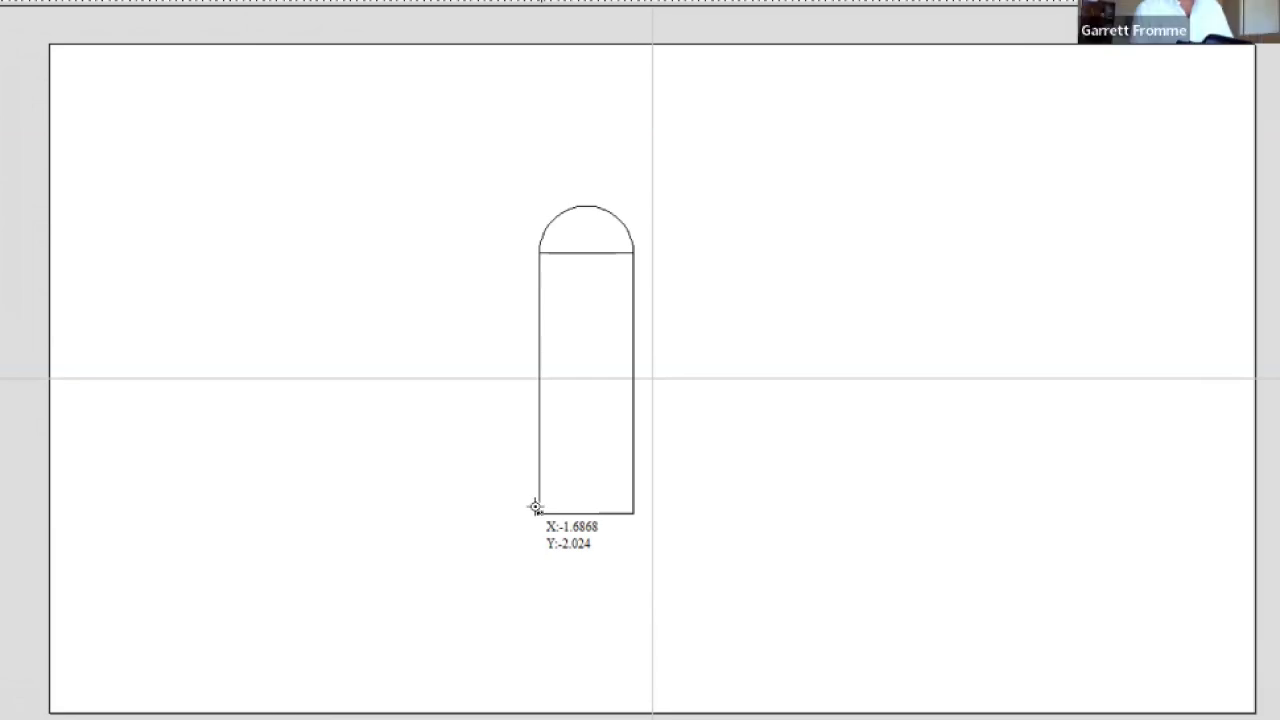
left_click(628, 247)
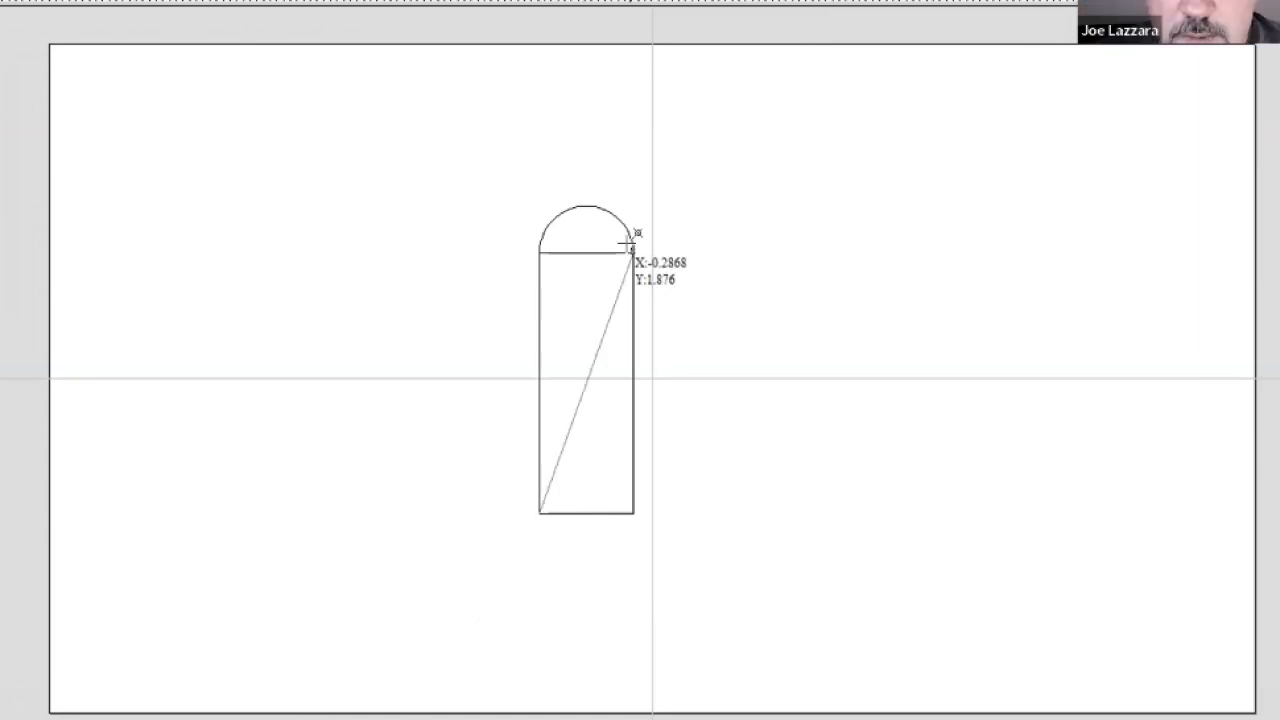
key("Escape")
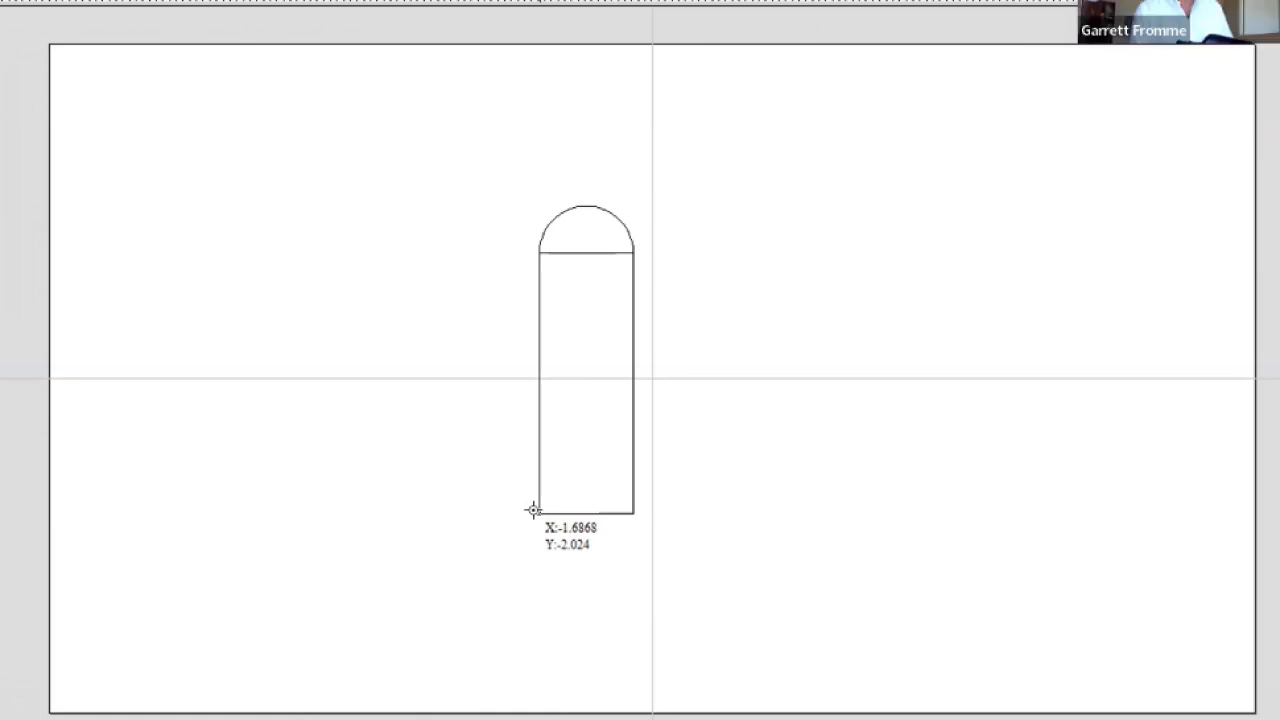
left_click(531, 245)
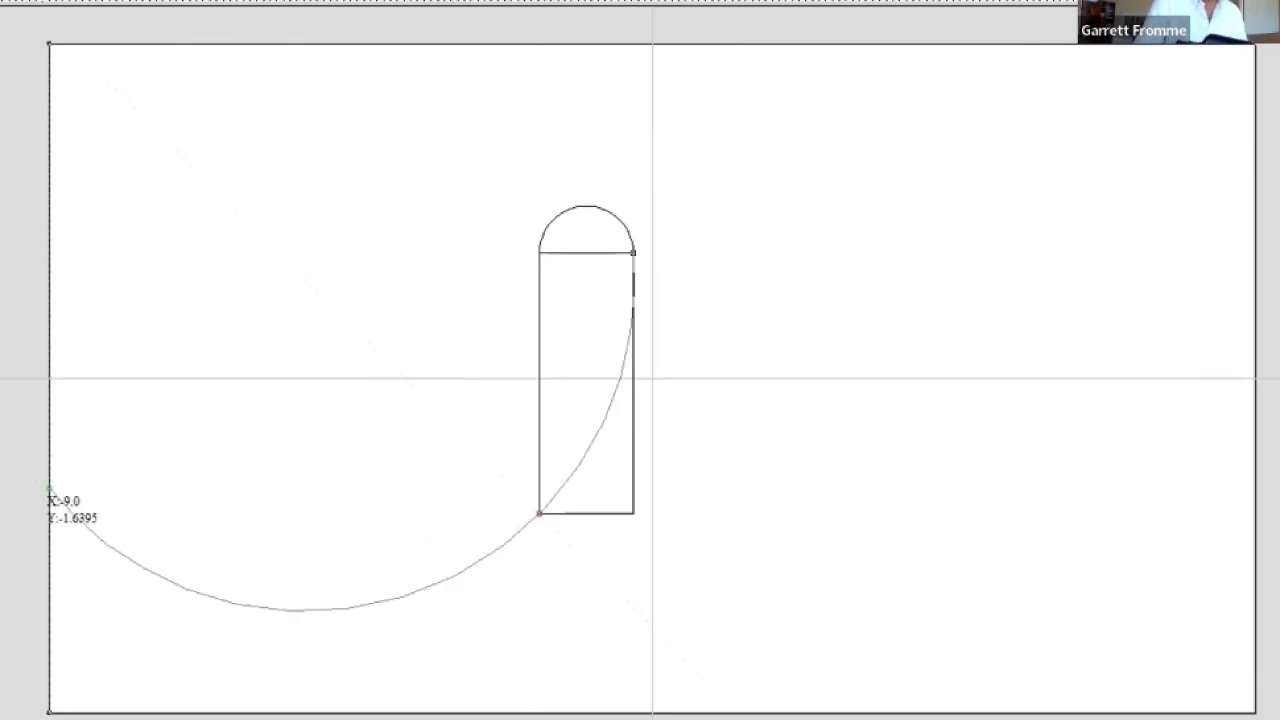
key("Escape")
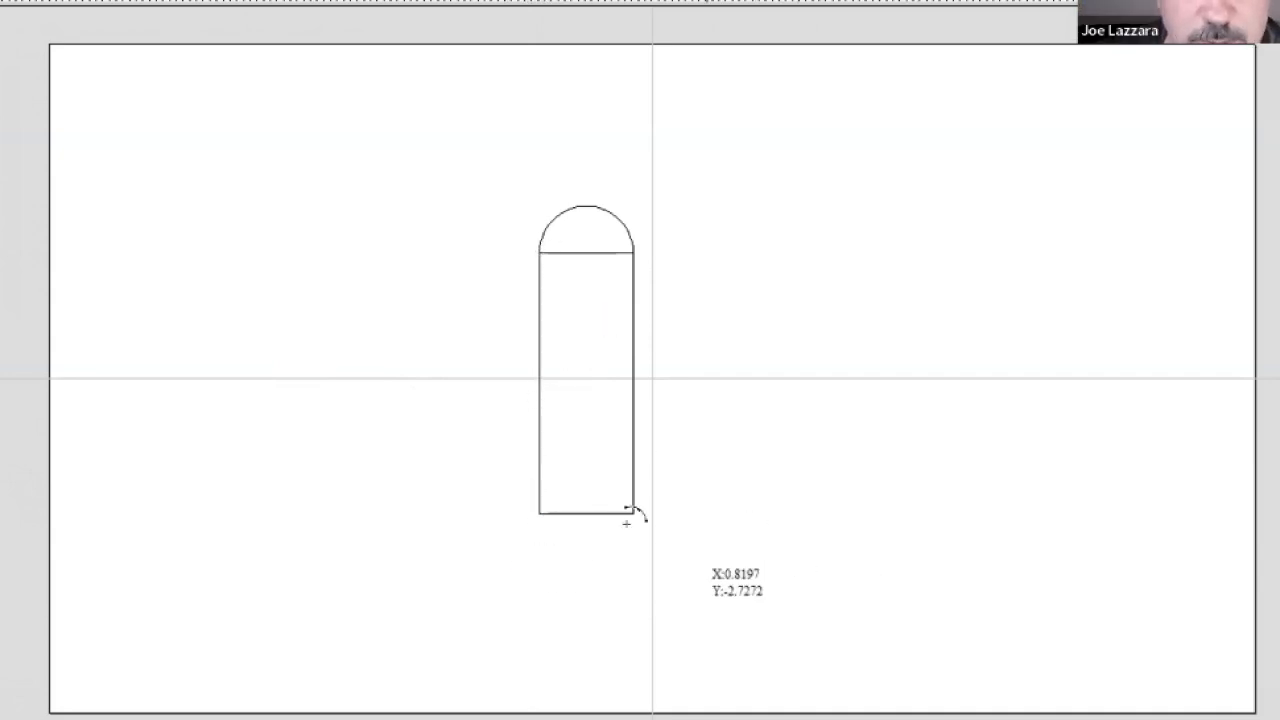
Draw a semicircular arc between the rectangle's lower-left and upper-left corners, bulging about 2 inches to the left
left_click(536, 512)
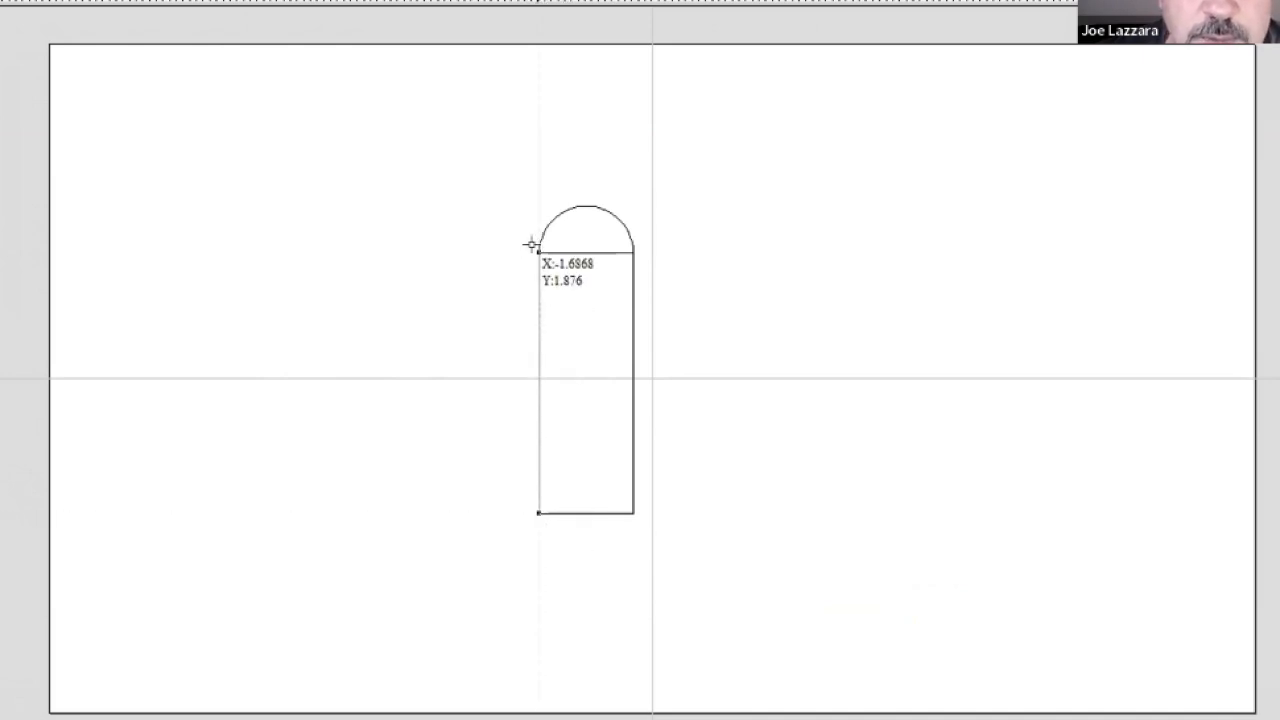
left_click(531, 247)
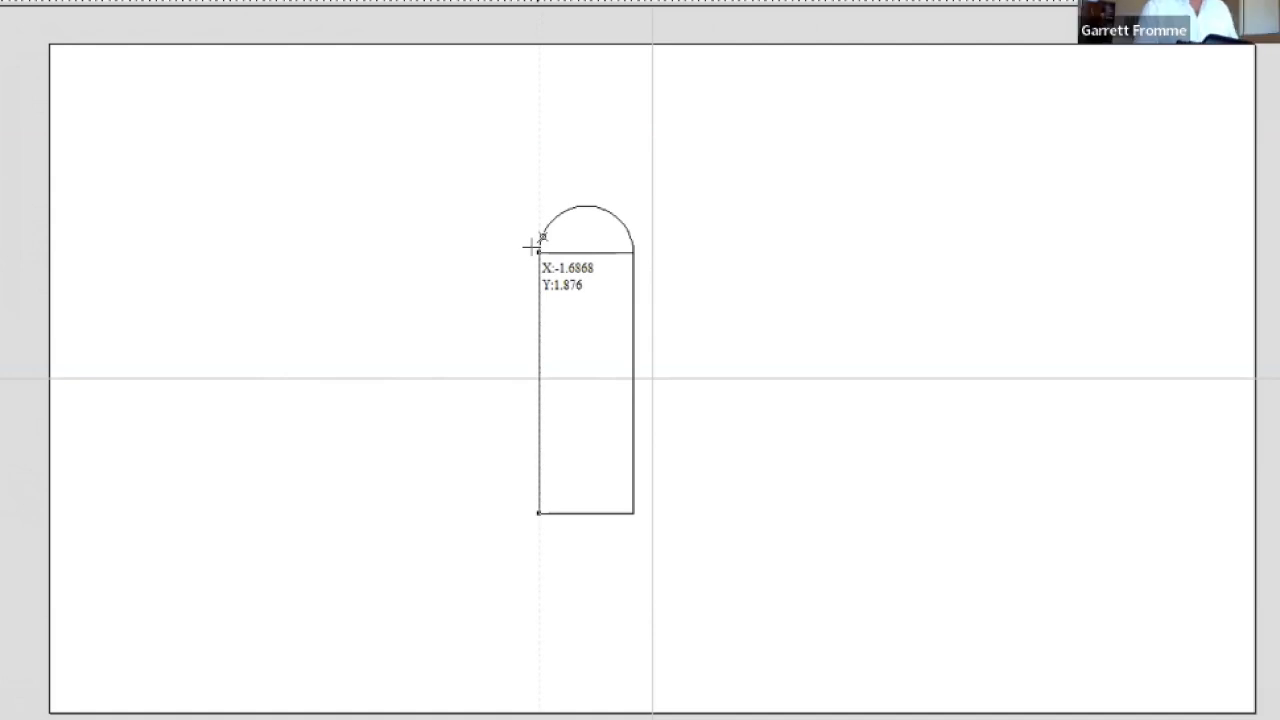
left_click(529, 252)
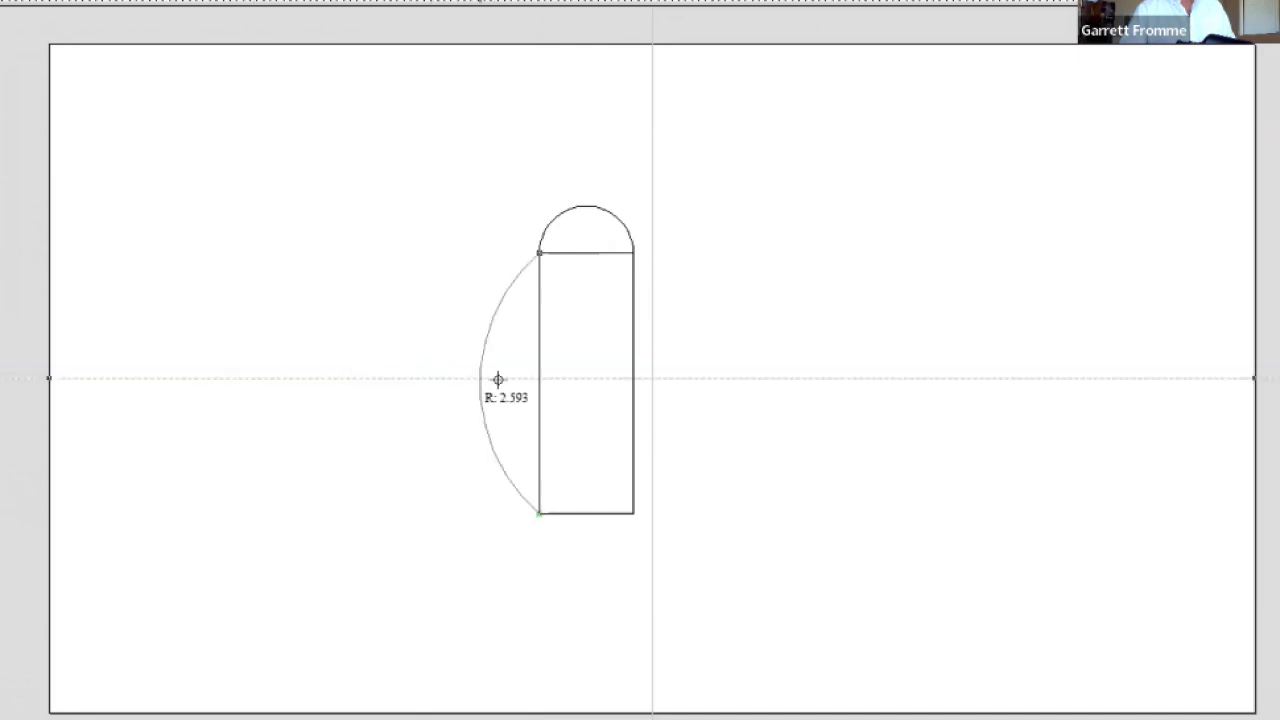
scroll(551, 352, "up", 3)
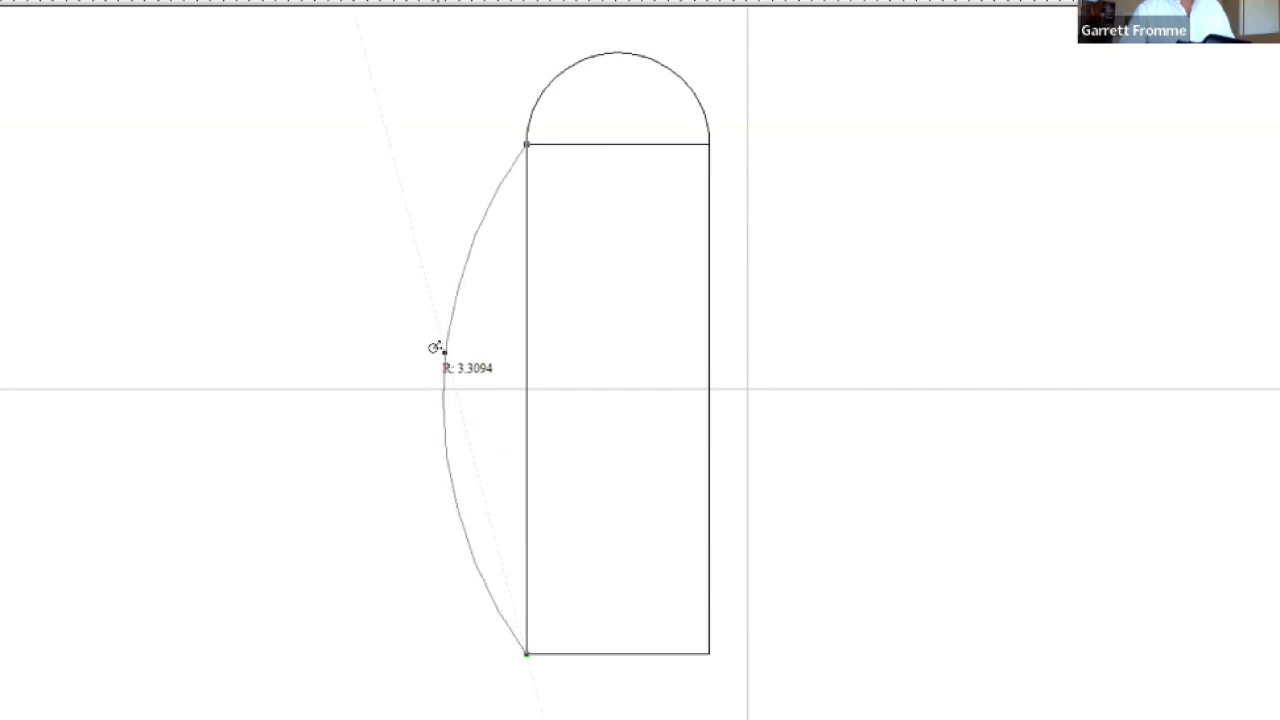
left_click(179, 374)
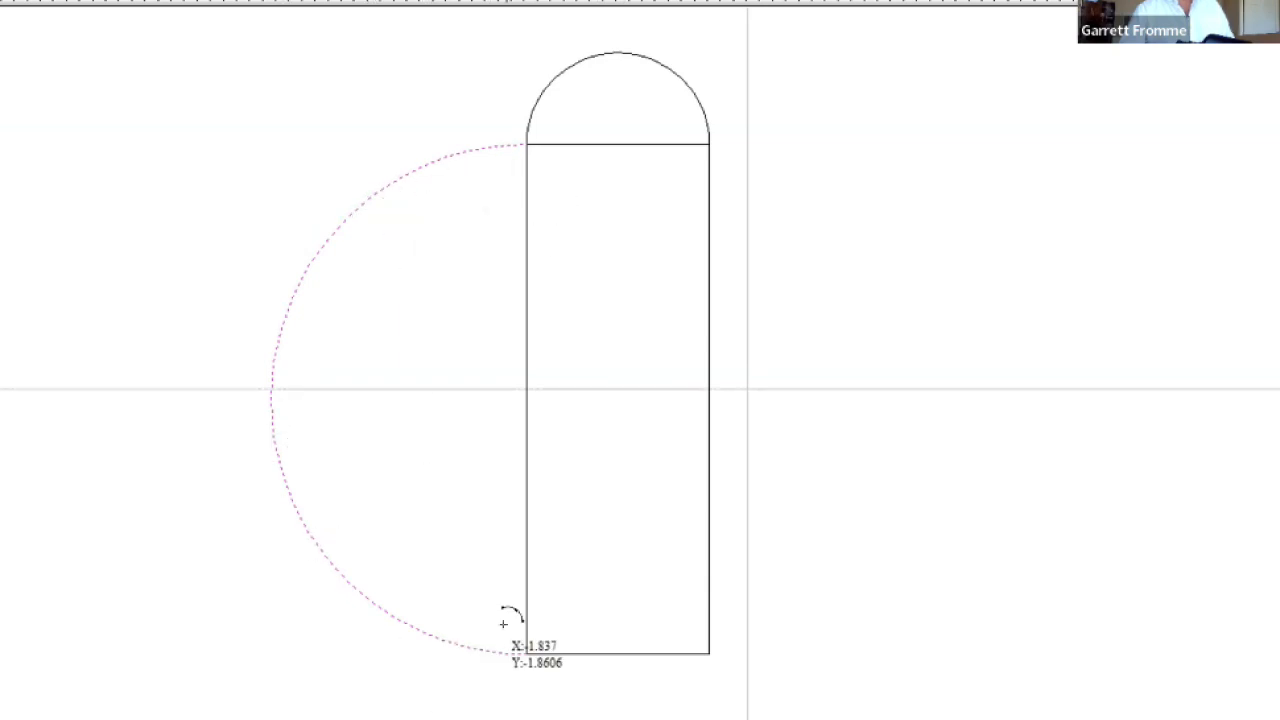
Draw a shallower arc between the rectangle's same two left corners, bulging about 0.5 inches to the left
left_click(524, 136)
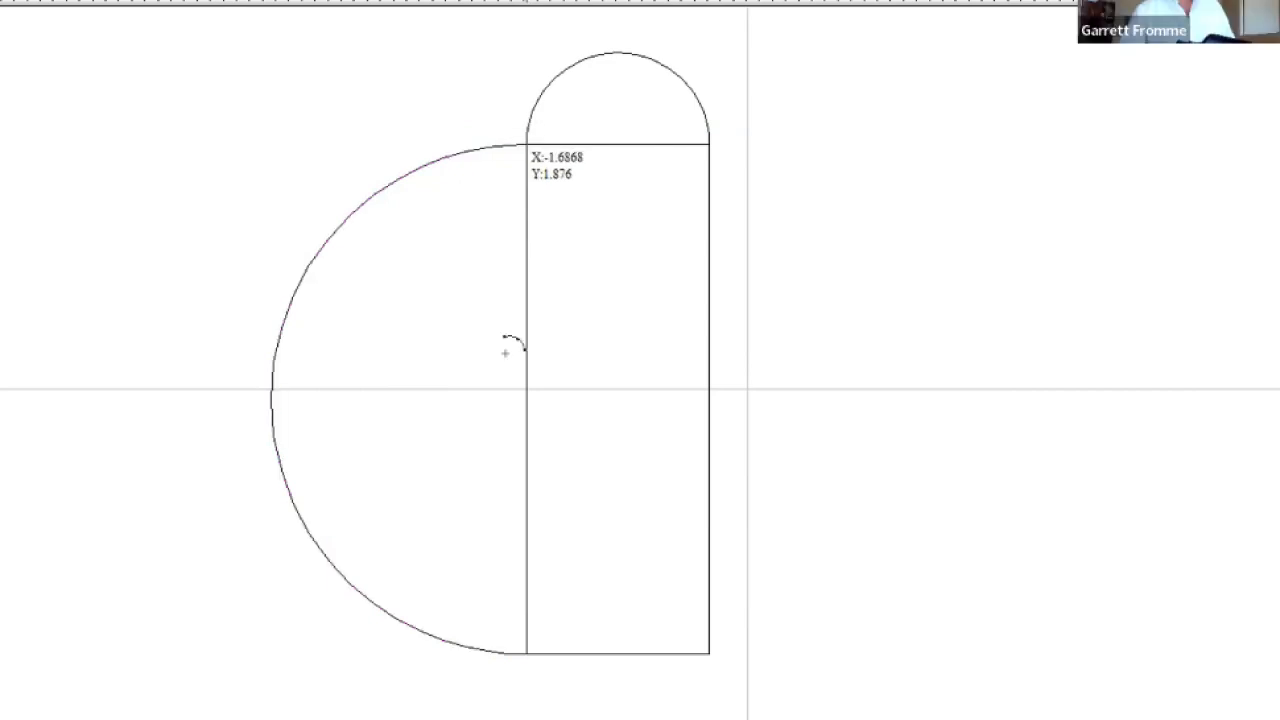
left_click(523, 647)
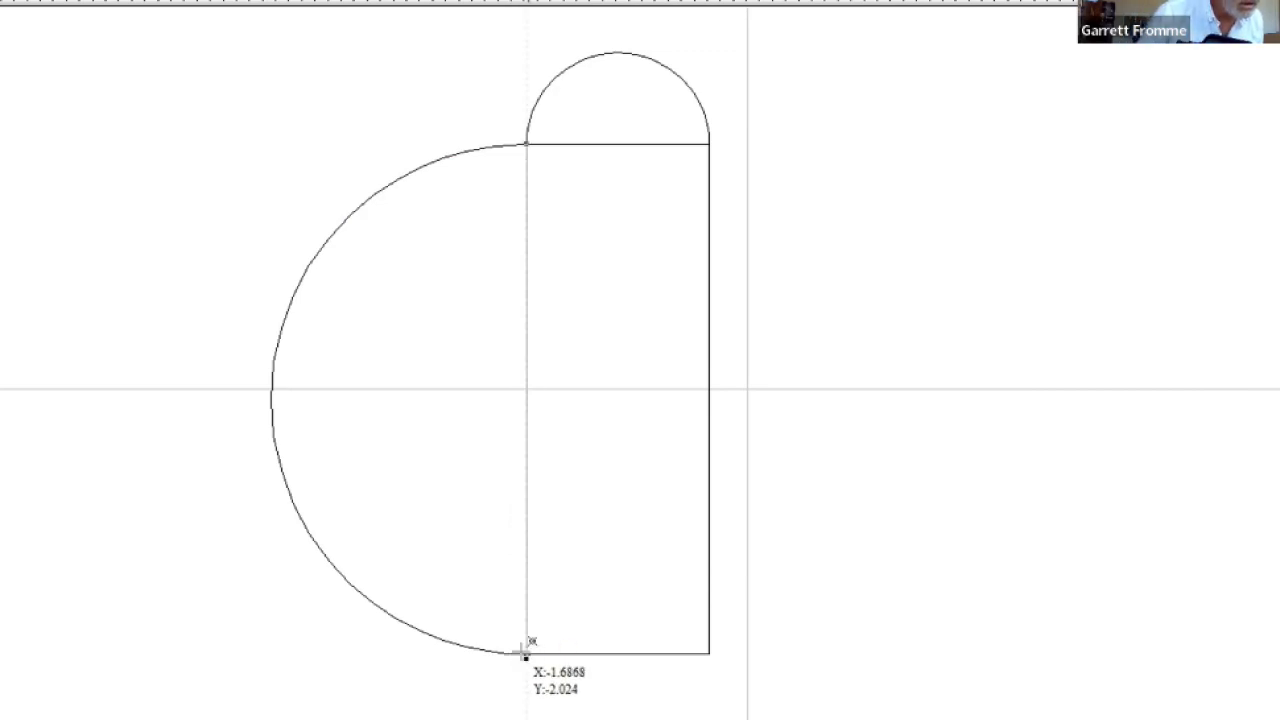
left_click(452, 381)
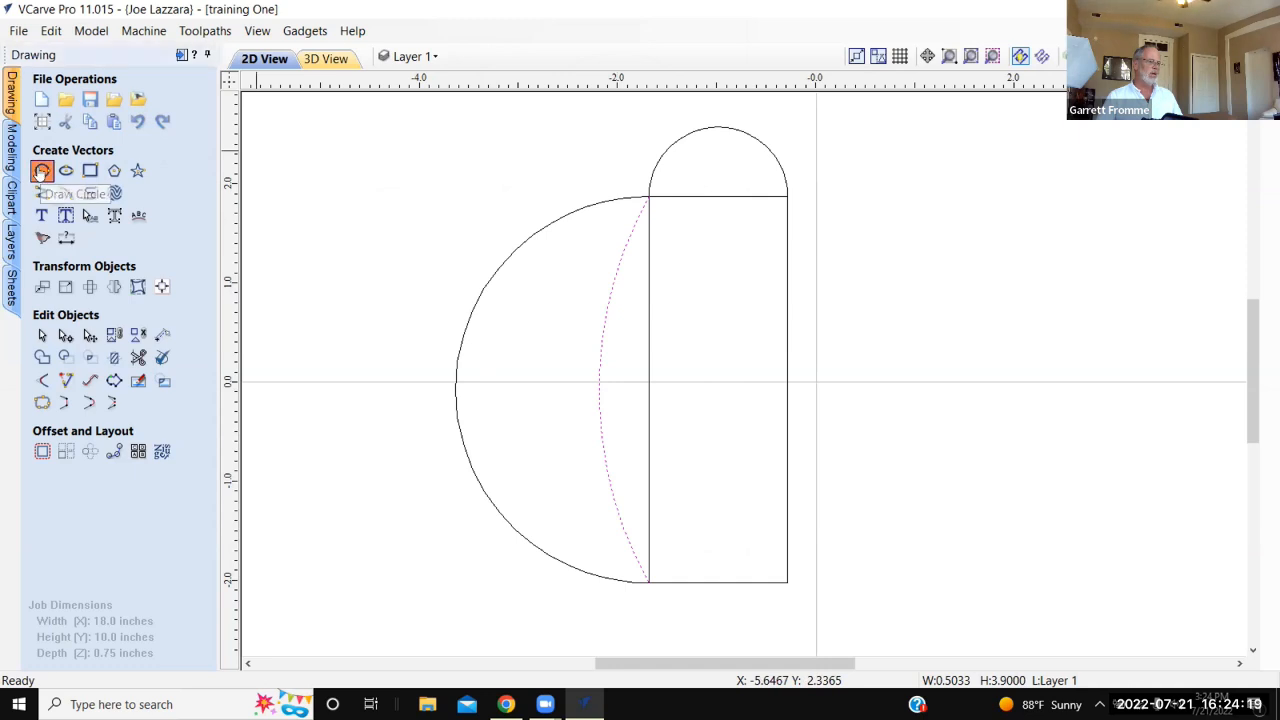
Draw a circle about 1.8 inches in diameter on the horizontal centerline to the right of the rectangle, and inspect its nodes
left_click(42, 171)
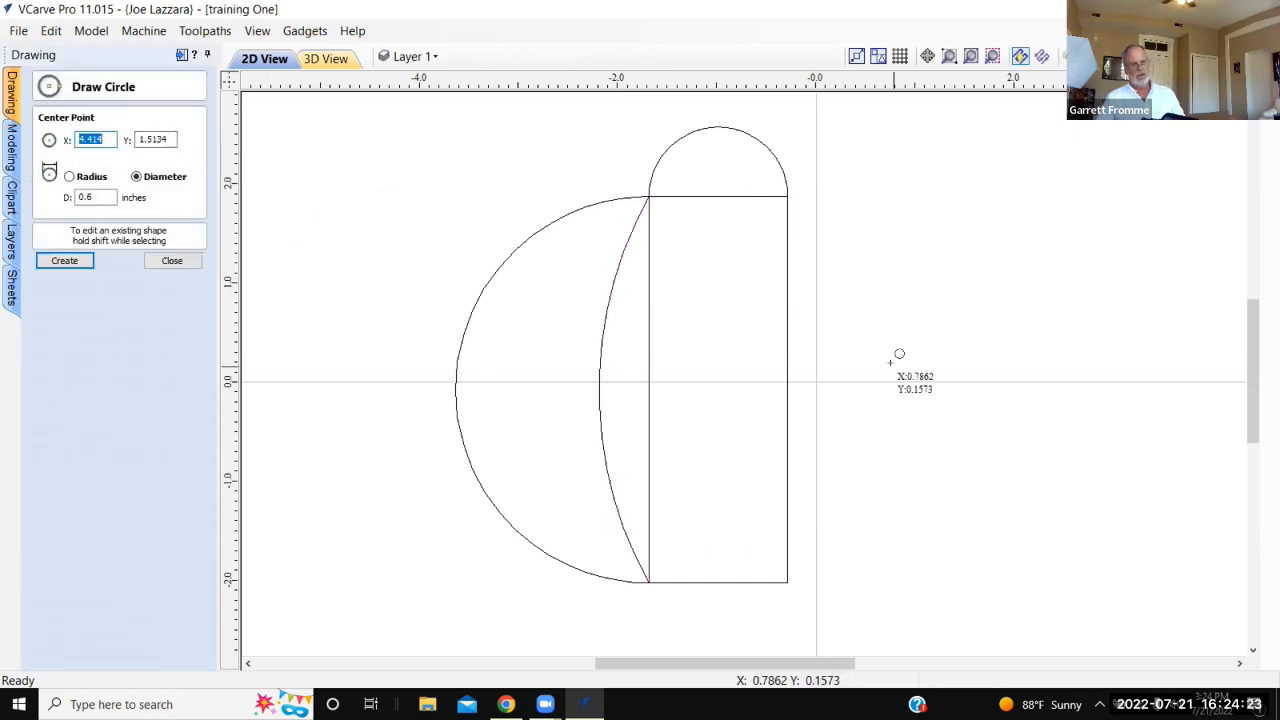
left_click_drag(1037, 381, 1002, 291)
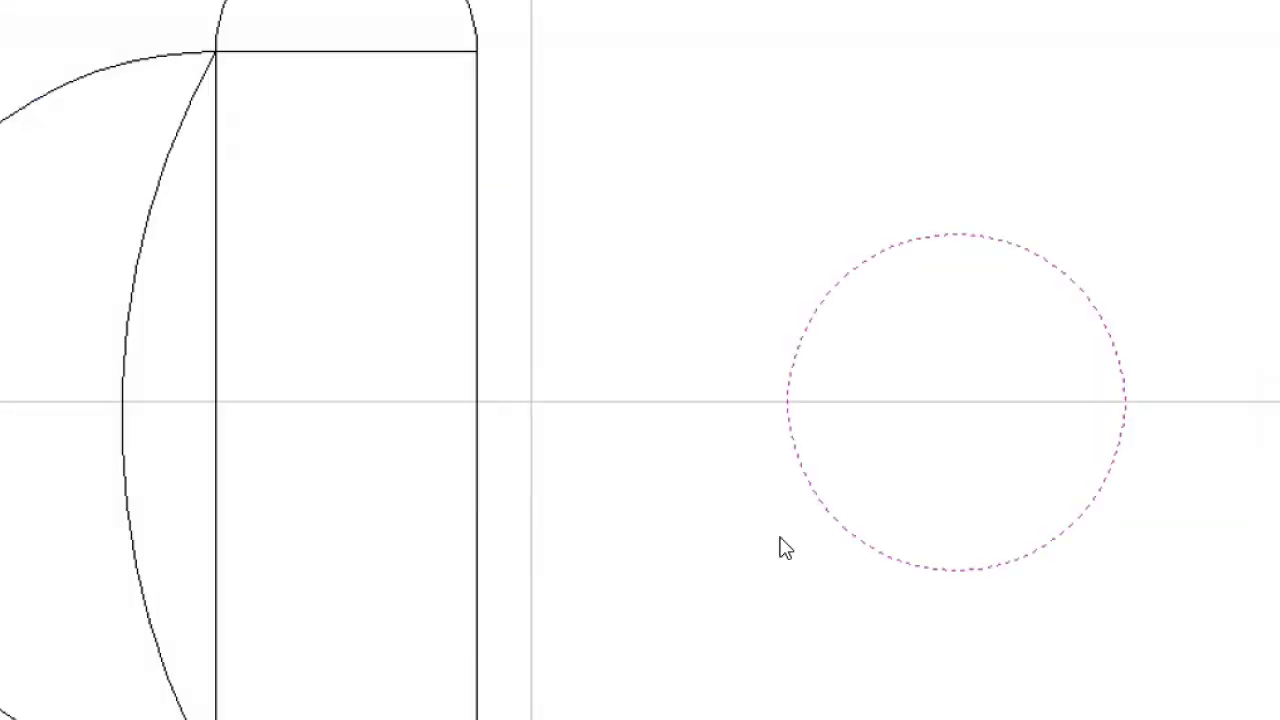
left_click(899, 542)
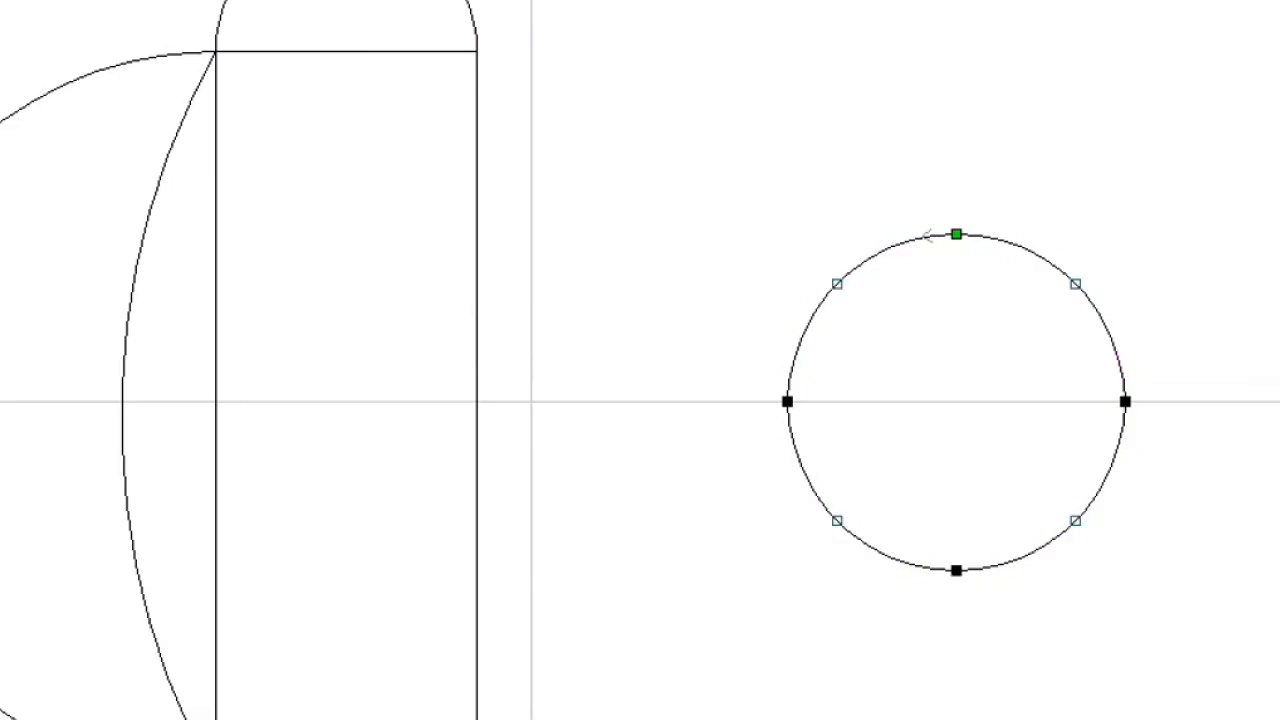
scroll(1092, 715, "up", 1)
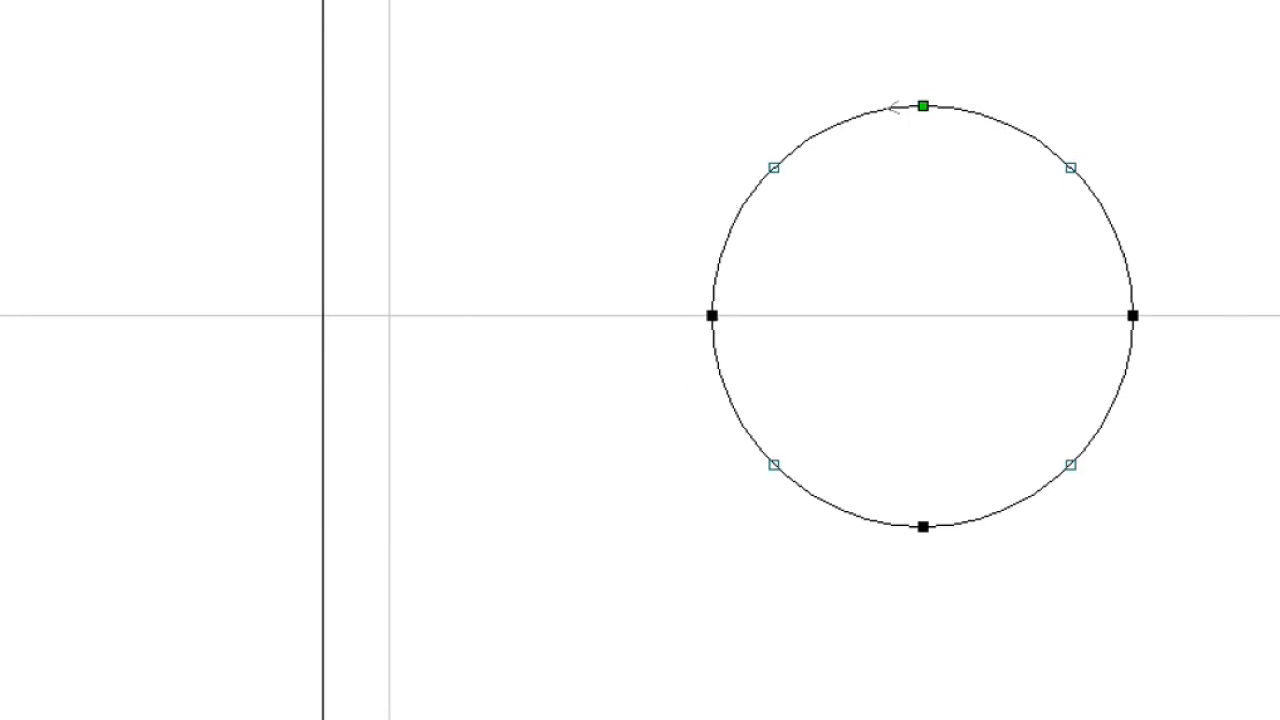
key("Escape")
scroll(640, 360, "down", 2)
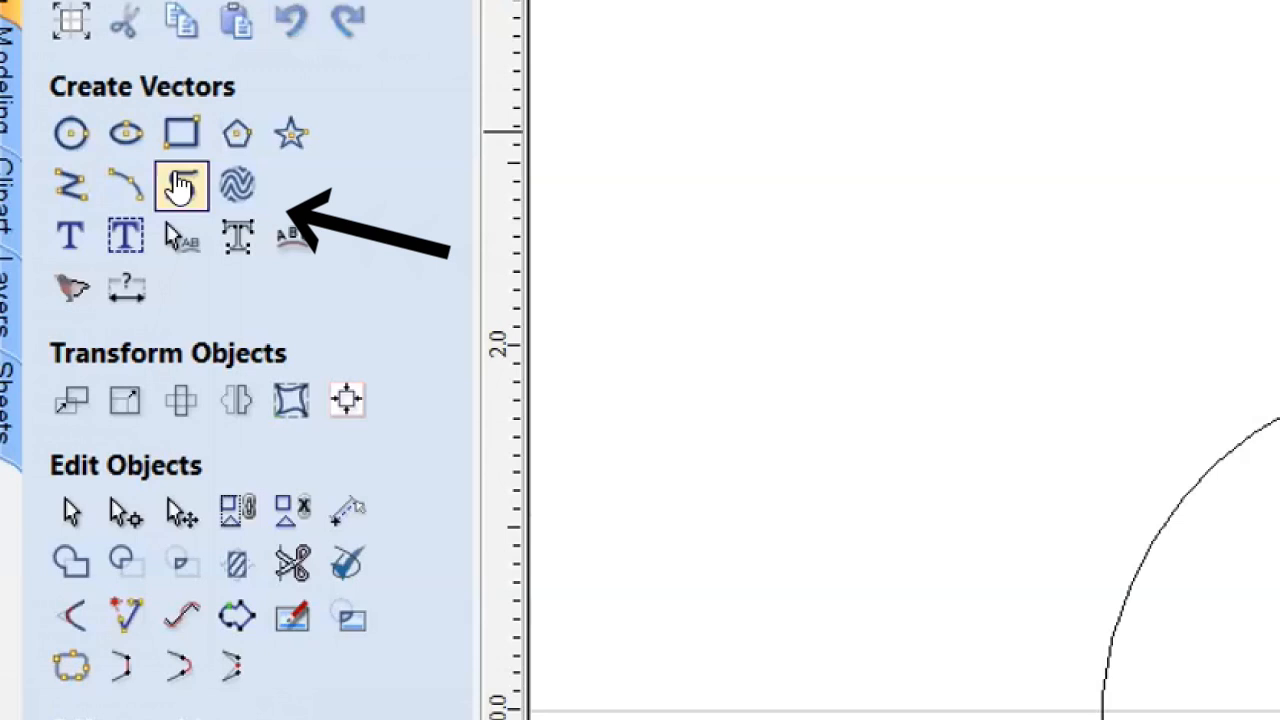
Draw an open smooth curve from about X -4.9, Y 2.4, over the existing shapes and clockwise around the circle, ending near X 0.7, Y 1.8
left_click(90, 193)
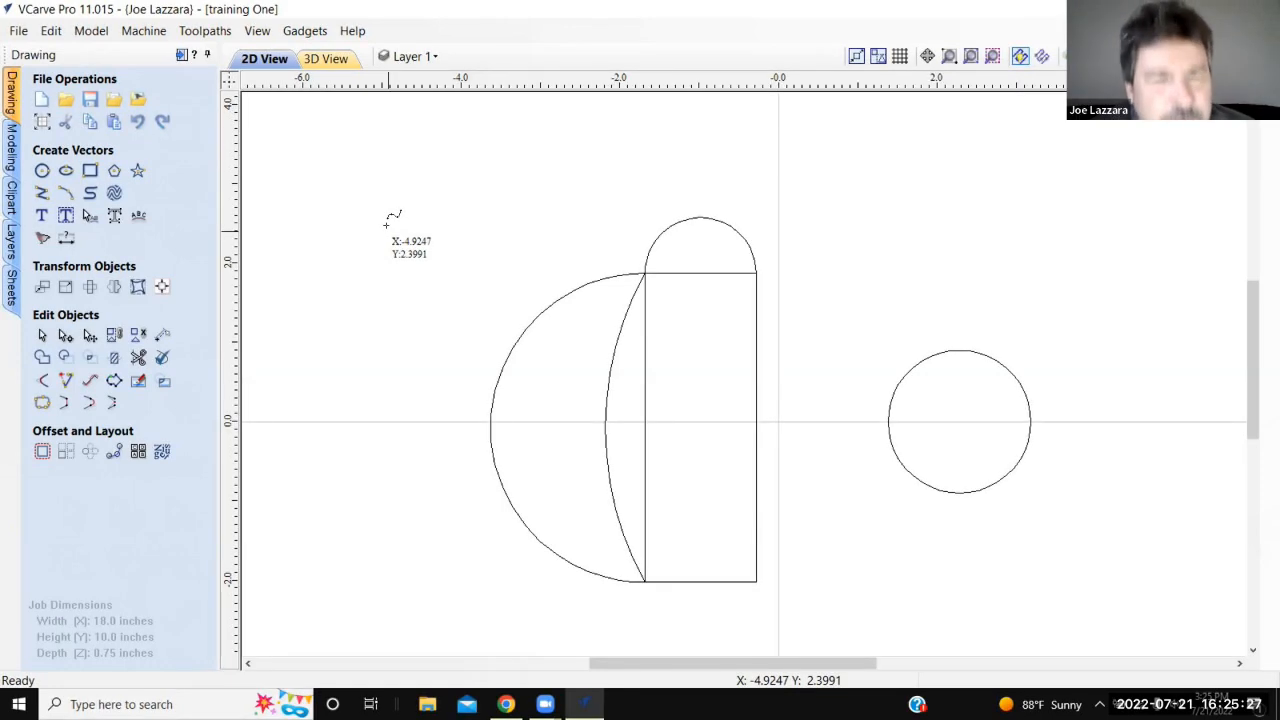
left_click(388, 230)
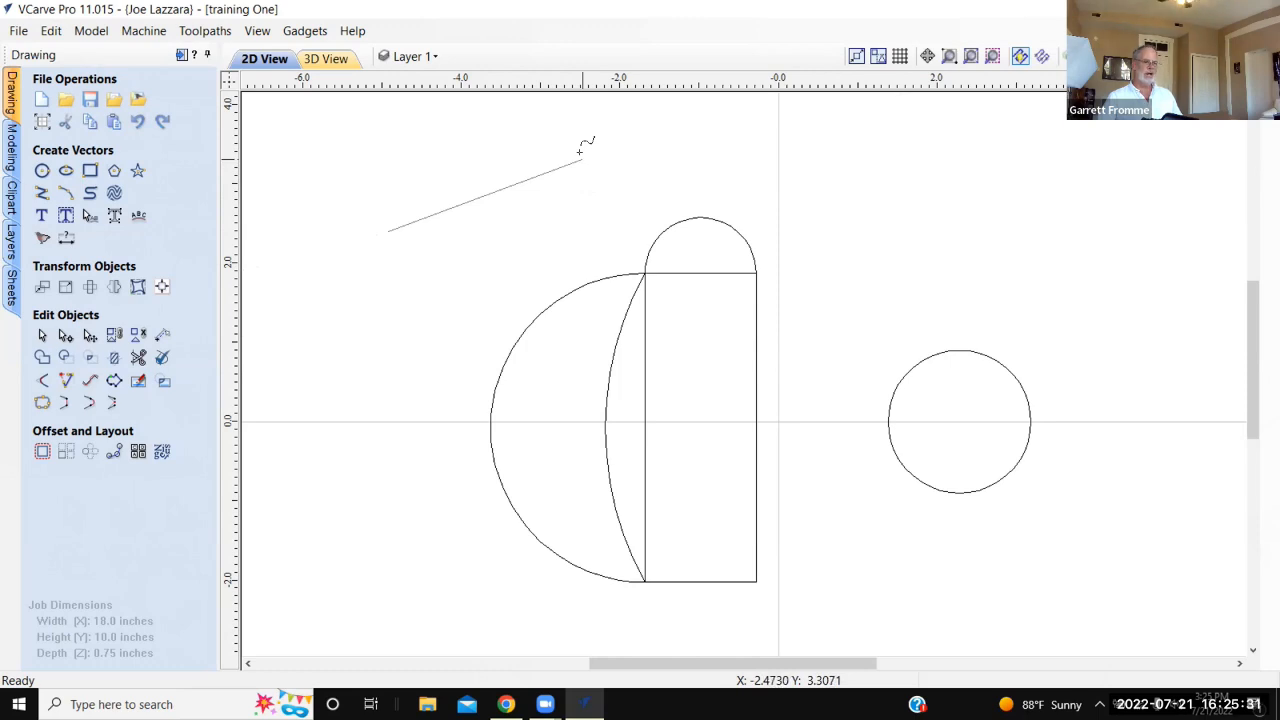
left_click(582, 160)
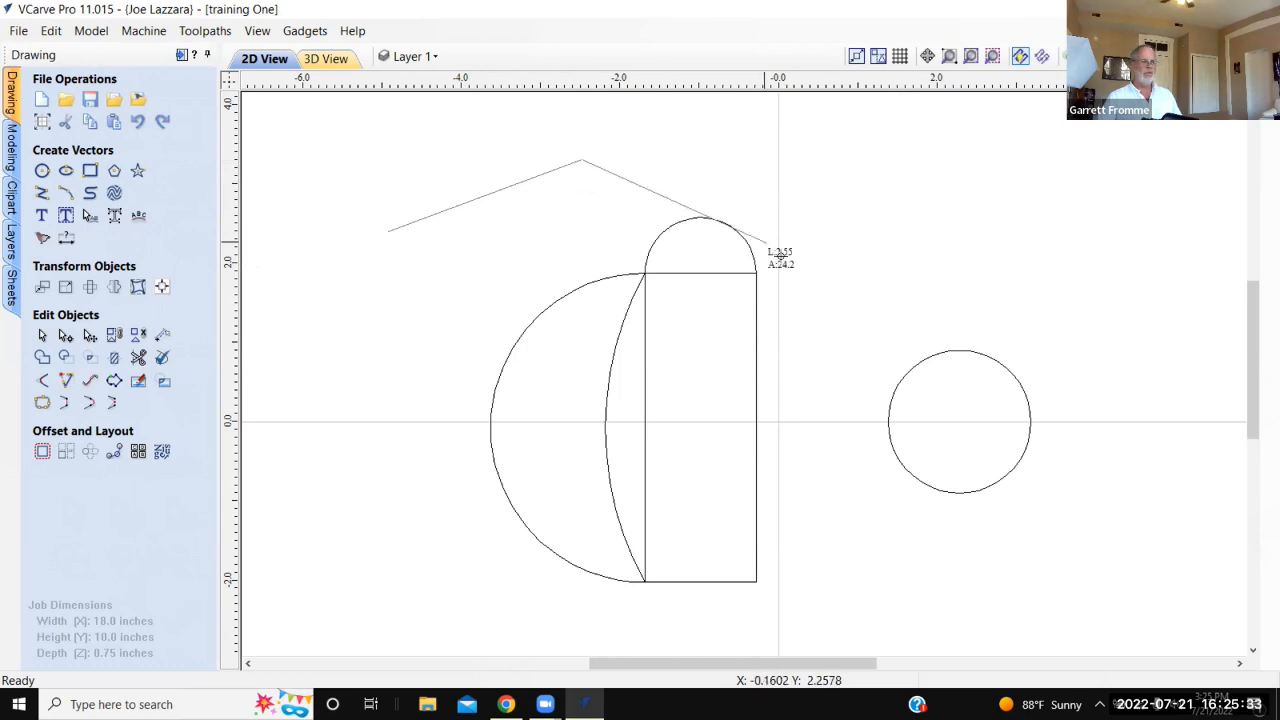
left_click(876, 229)
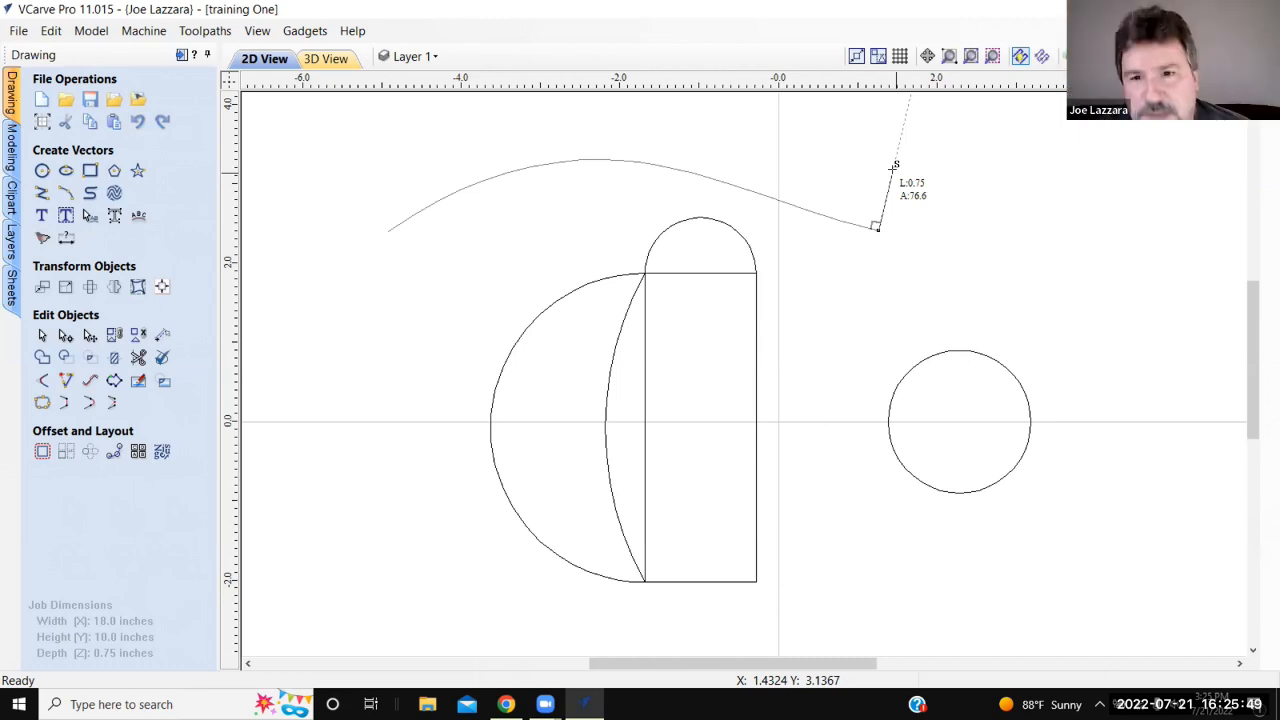
left_click(902, 172)
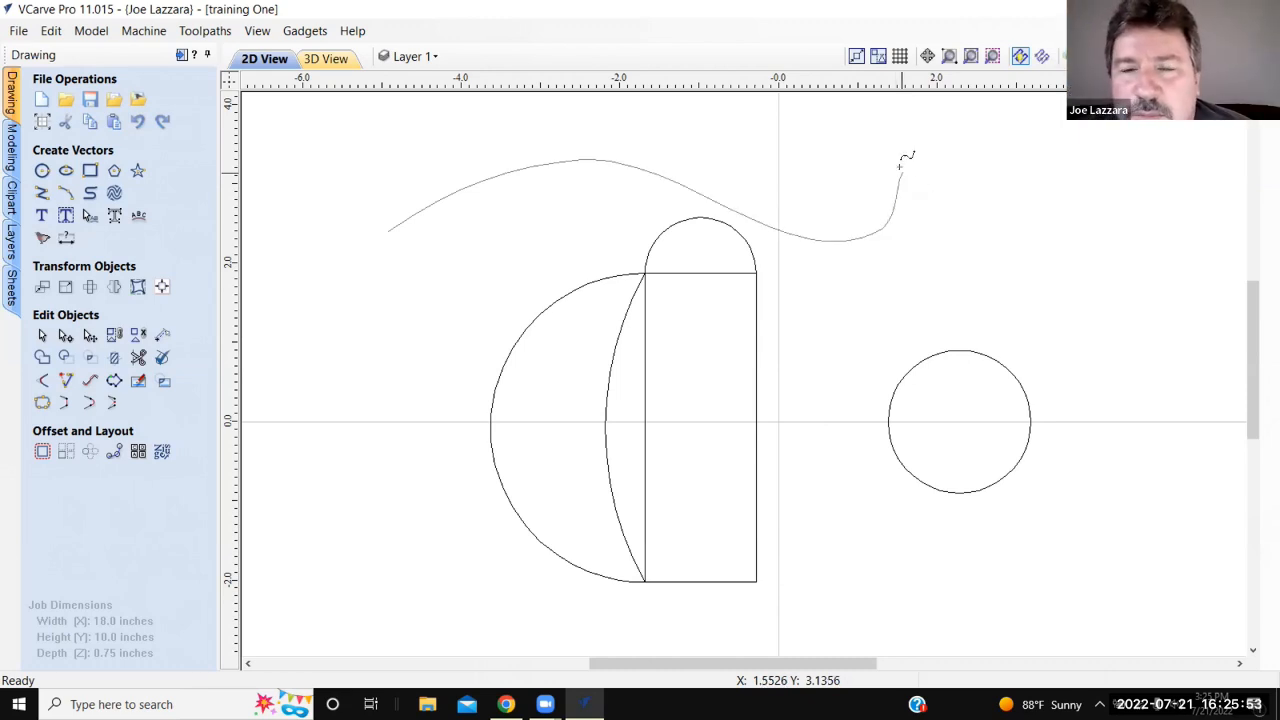
left_click(1001, 196)
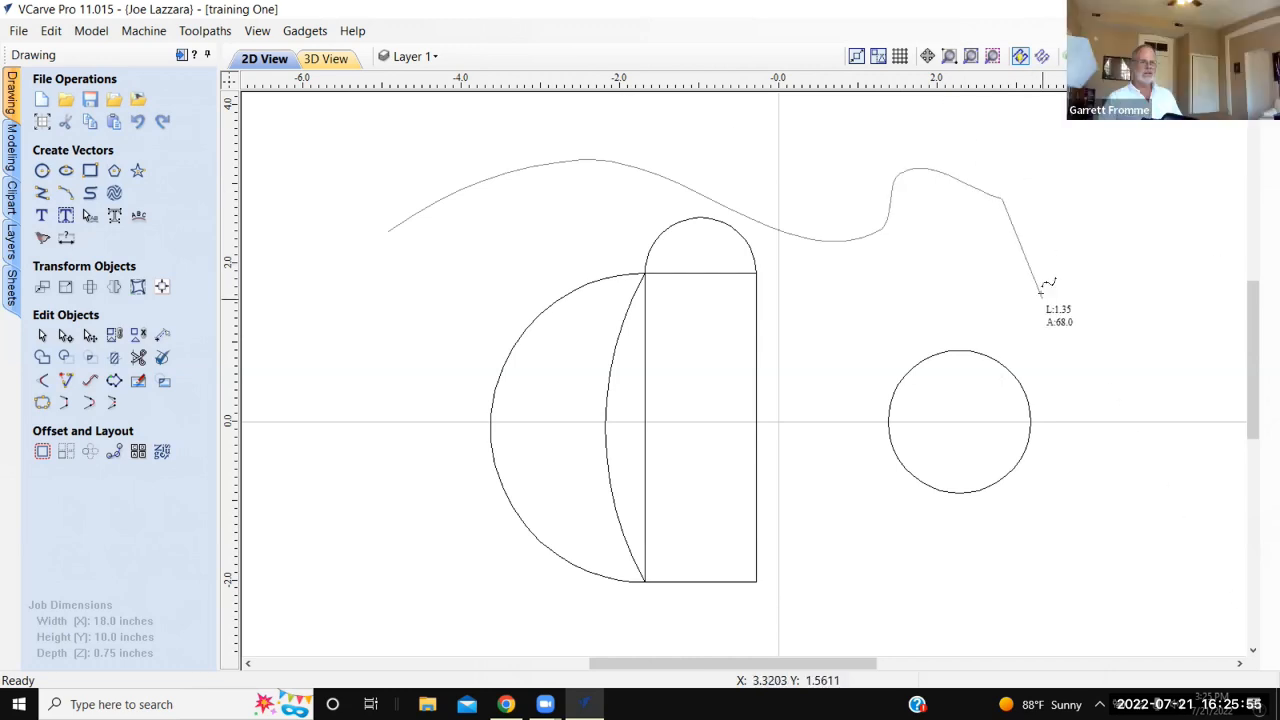
left_click(1081, 398)
left_click(1045, 497)
left_click(981, 547)
left_click(864, 495)
left_click(865, 352)
left_click(872, 298)
left_click(830, 269)
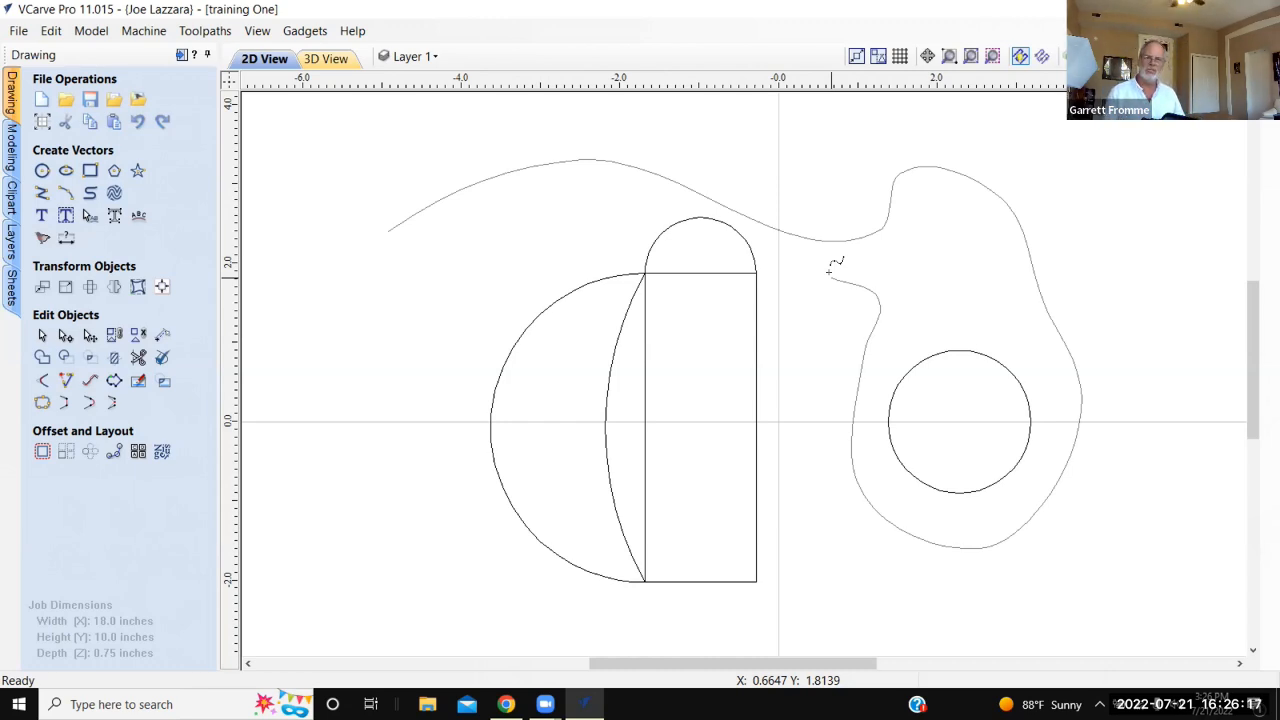
left_click(829, 273)
key("Escape")
key("Escape")
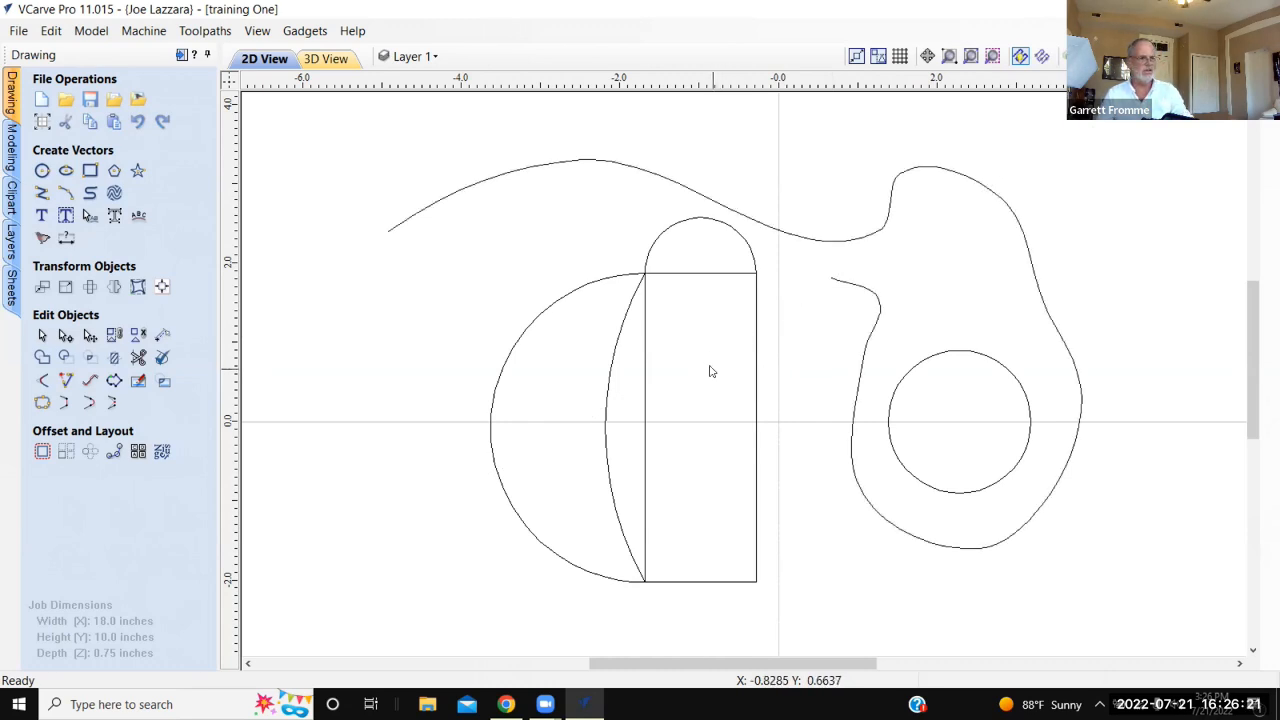
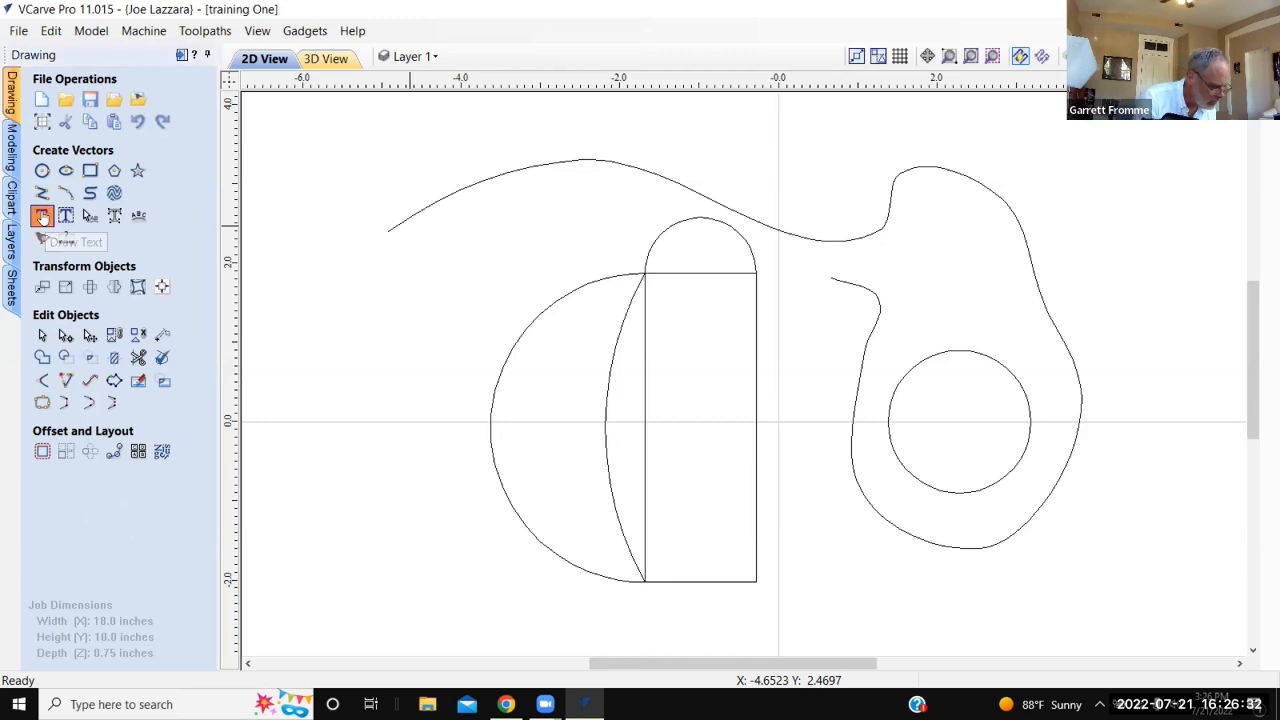
Delete all the curves, arcs, the rectangle and the circle to clear the drawing
left_click(42, 216)
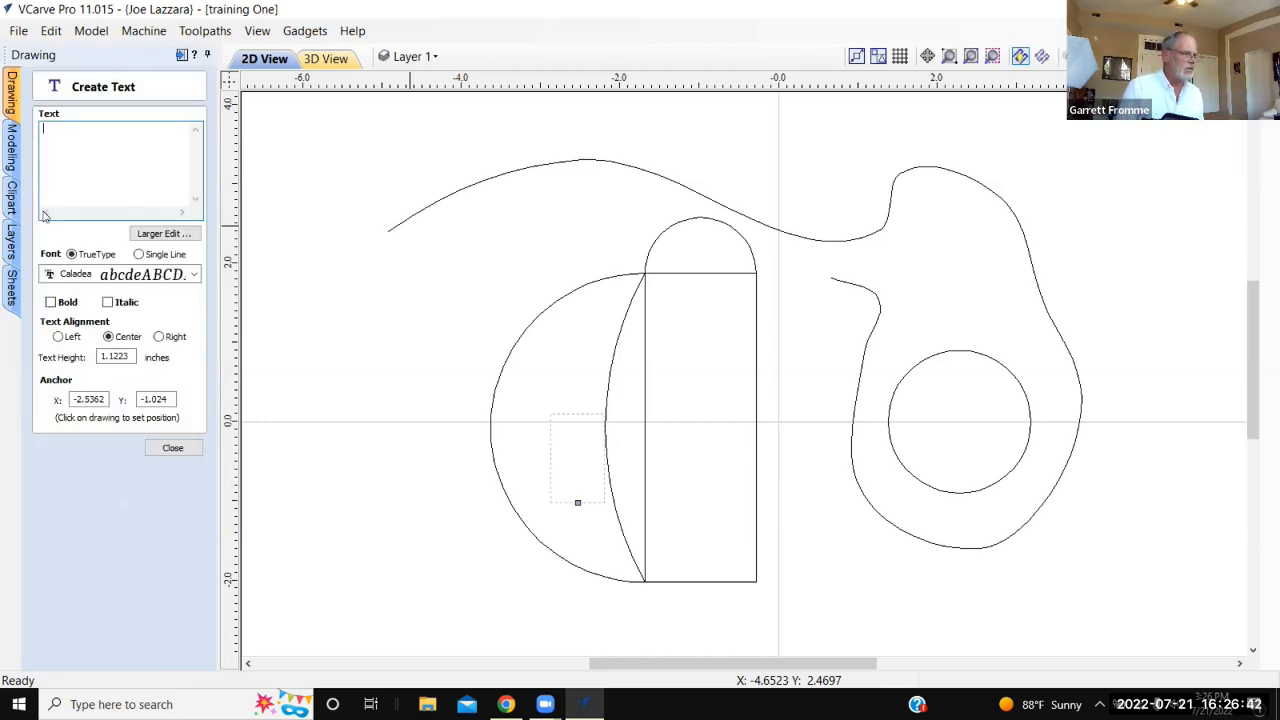
left_click(172, 448)
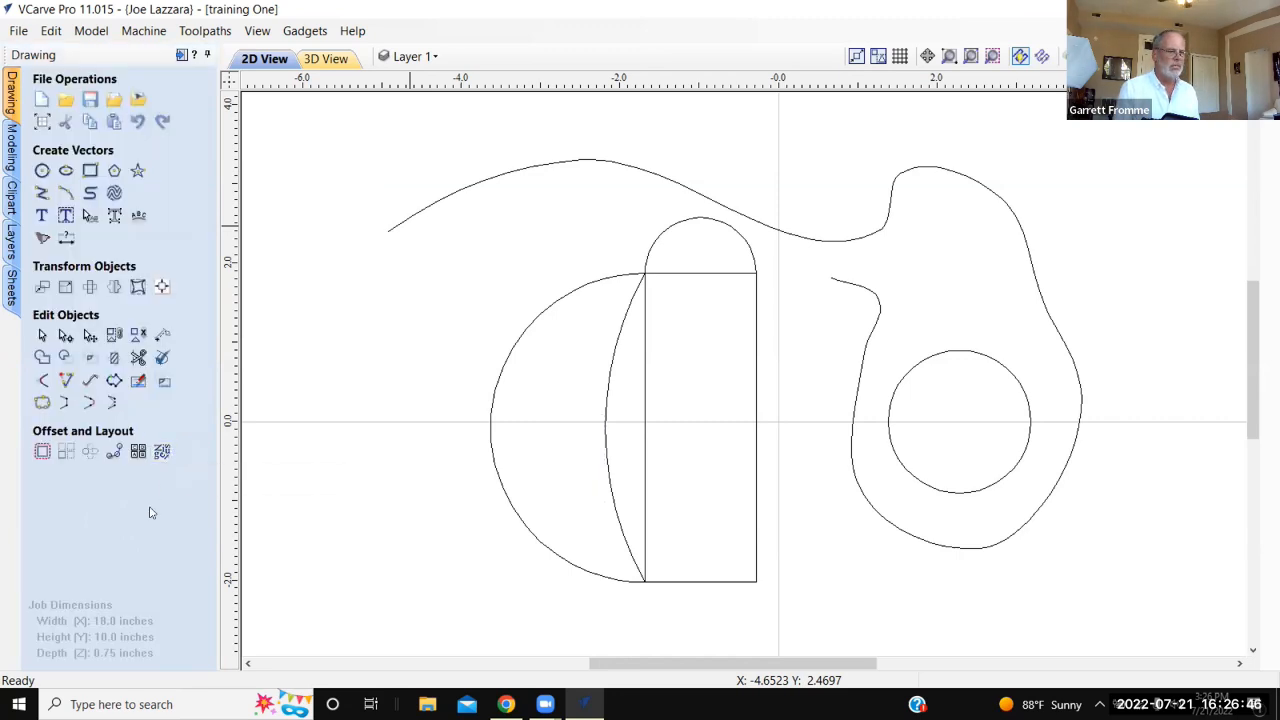
mouse_move(1109, 287)
left_mouse_down()
mouse_move(751, 323)
mouse_move(723, 320)
mouse_move(714, 288)
mouse_move(523, 291)
mouse_move(506, 234)
left_mouse_up()
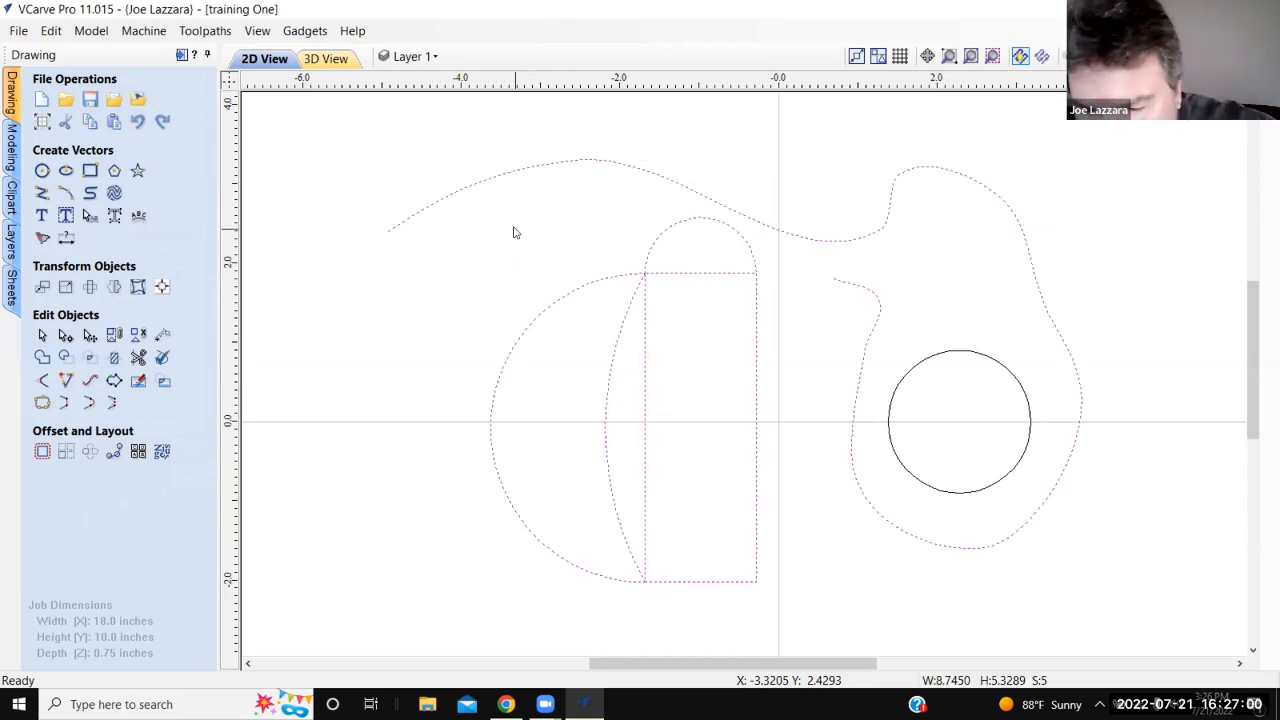
key("Delete")
left_click_drag(1031, 377, 851, 417)
key("Delete")
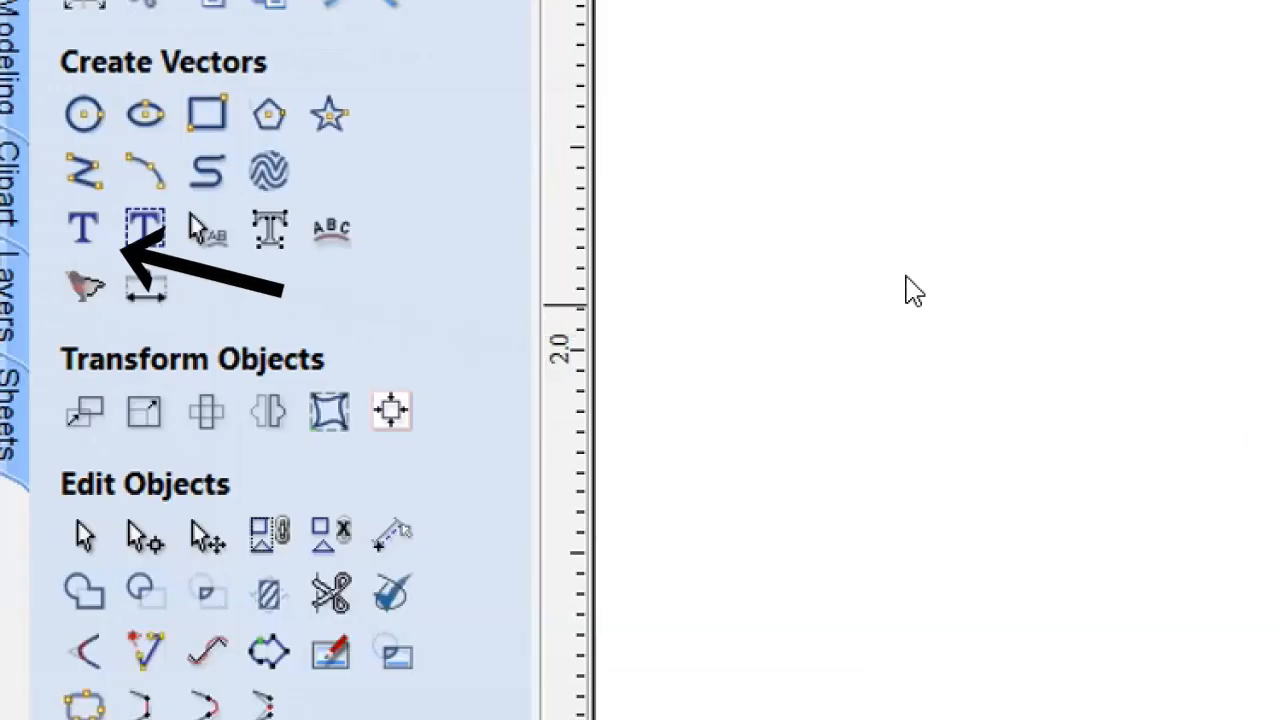
Start a new text object and place its anchor at X -1.9786, Y 0.5628
left_click(66, 225)
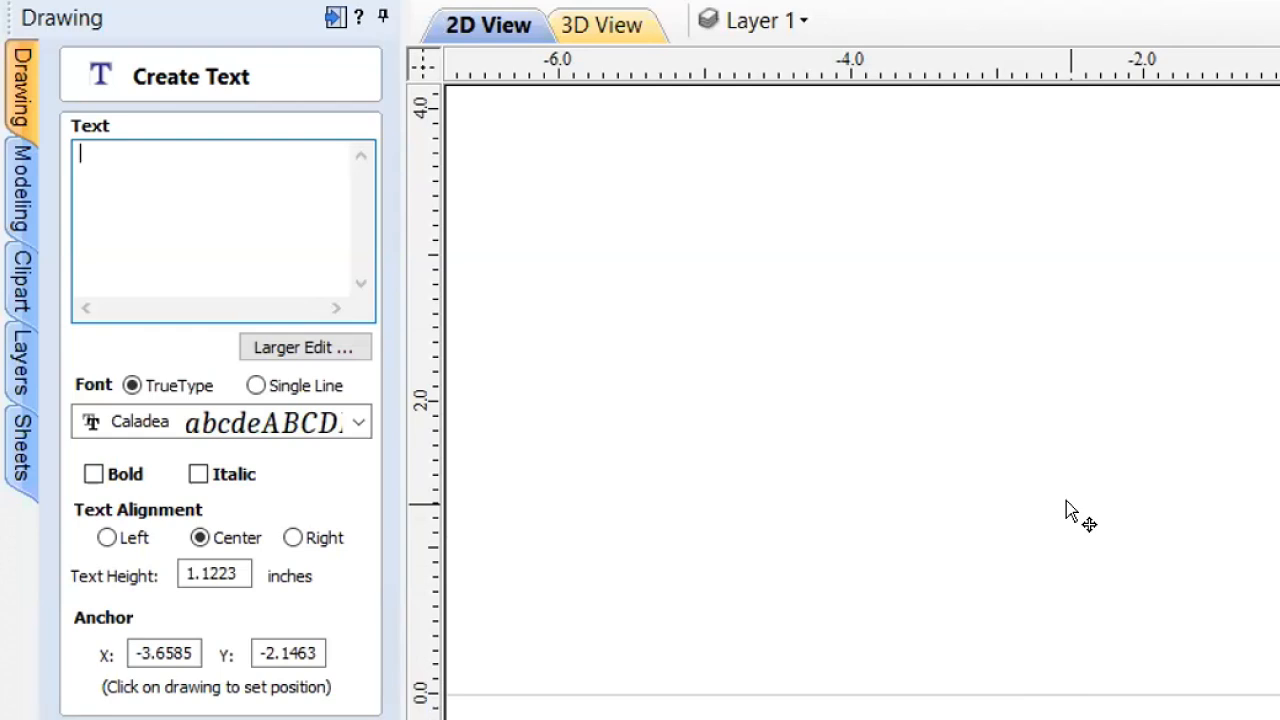
left_click(1066, 502)
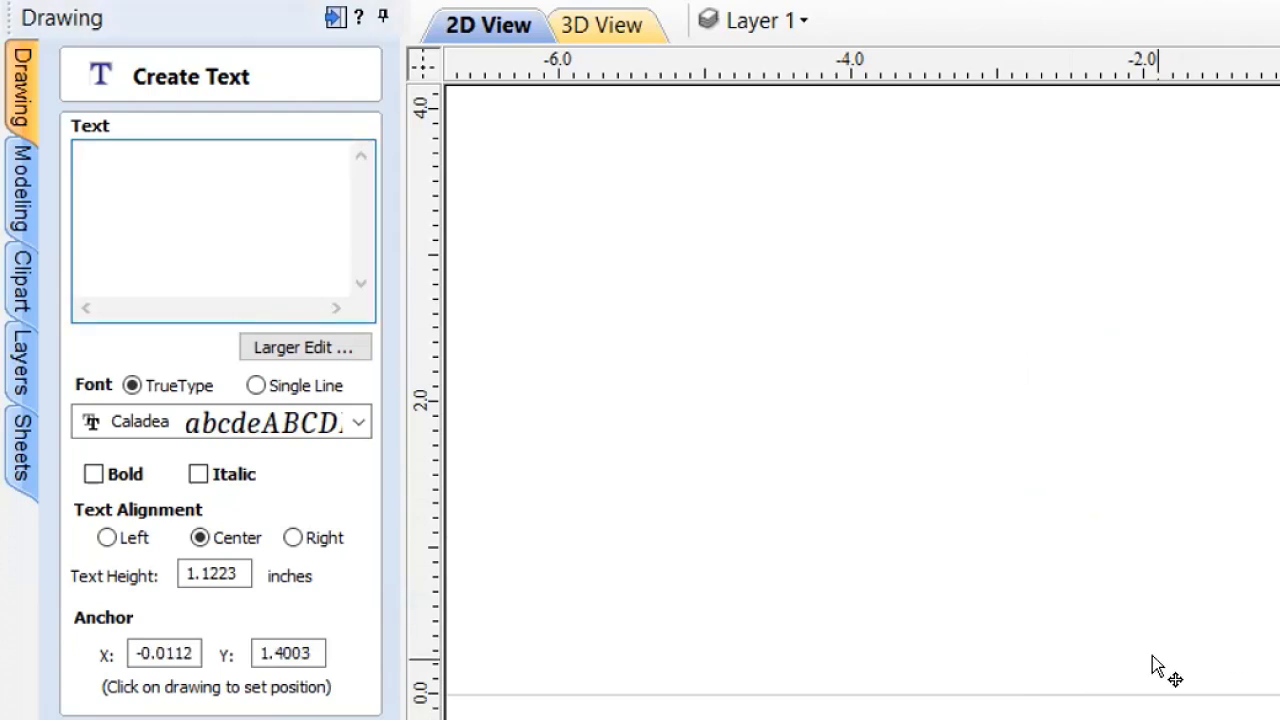
left_click(1148, 612)
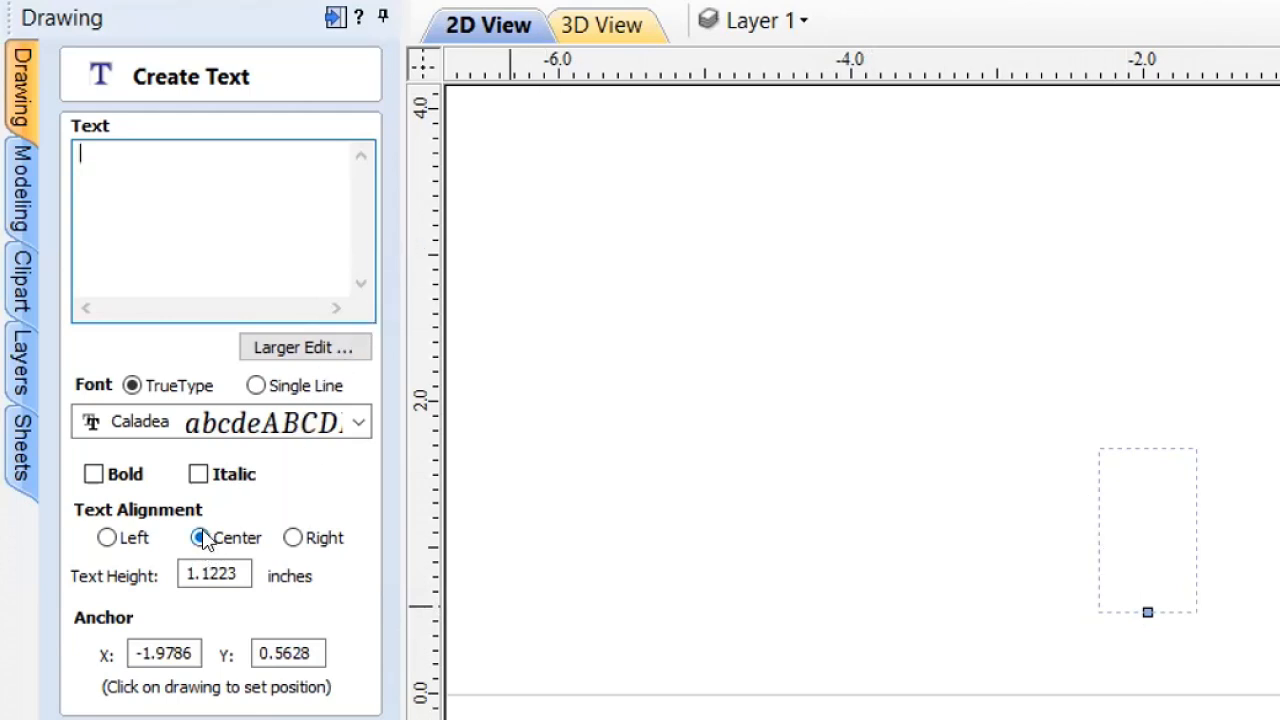
Try left and right text alignment around the anchor, and return the alignment to Center
left_click(102, 538)
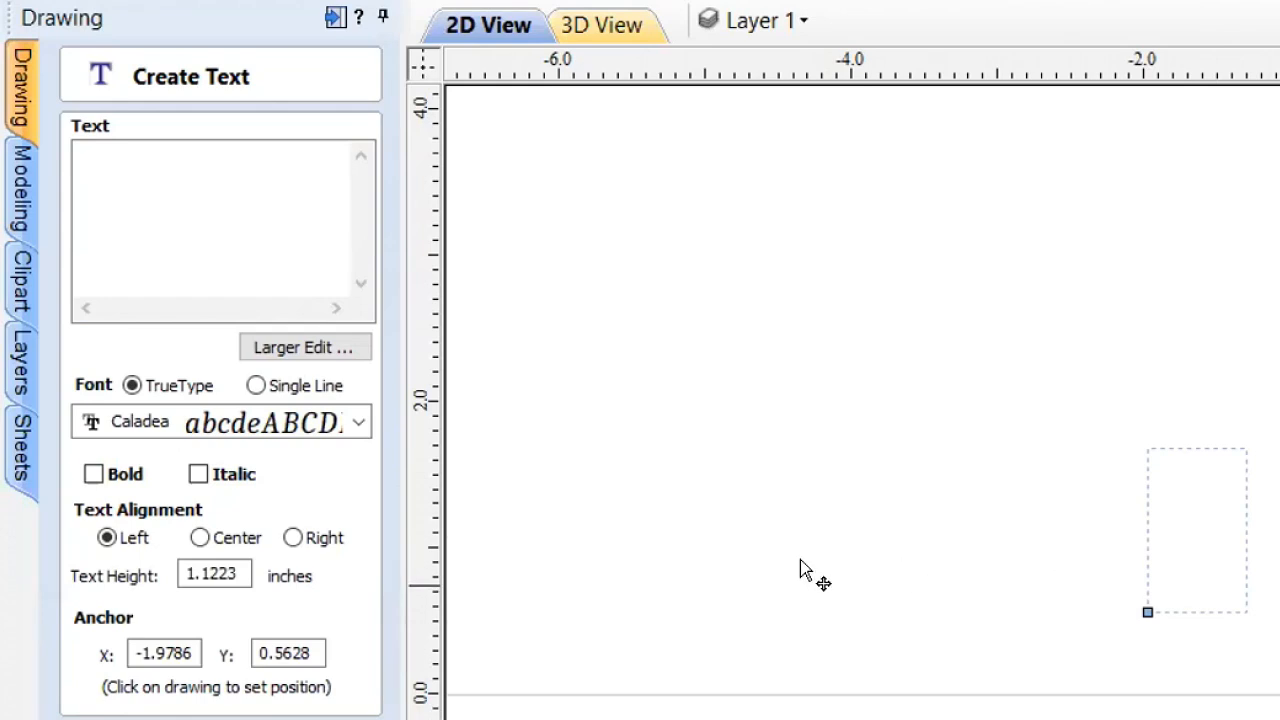
left_click(293, 538)
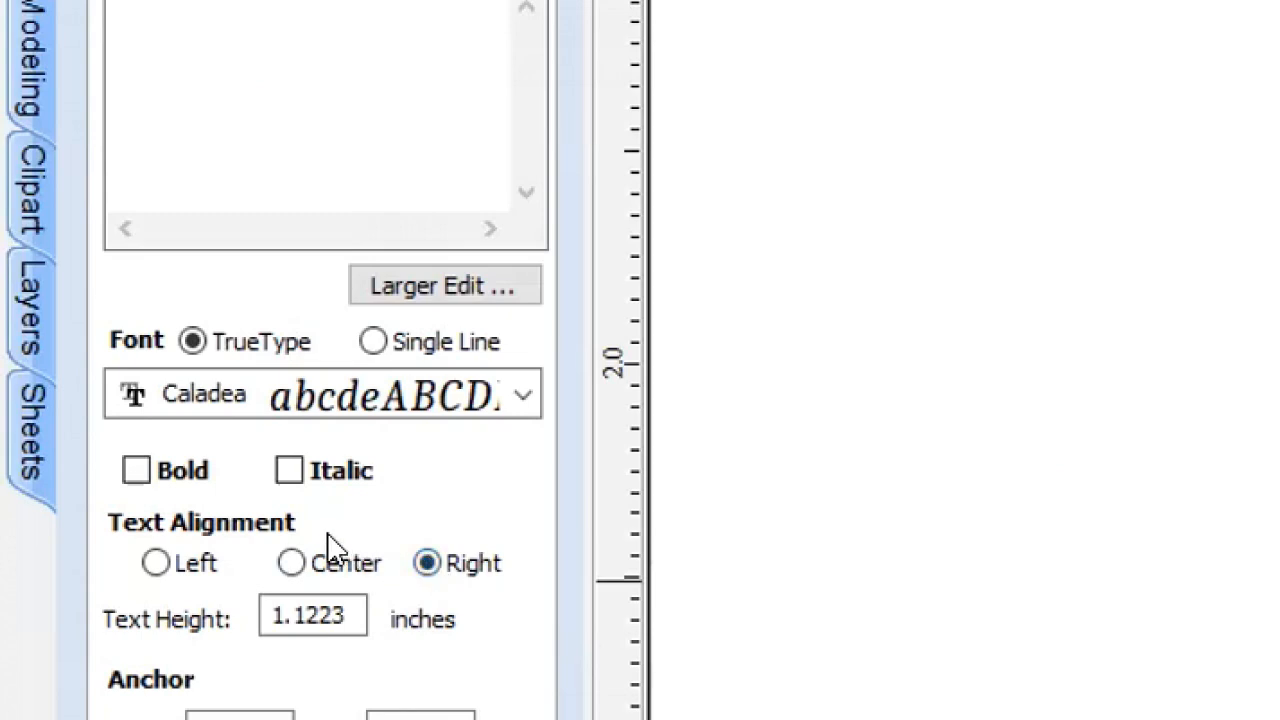
left_click(281, 558)
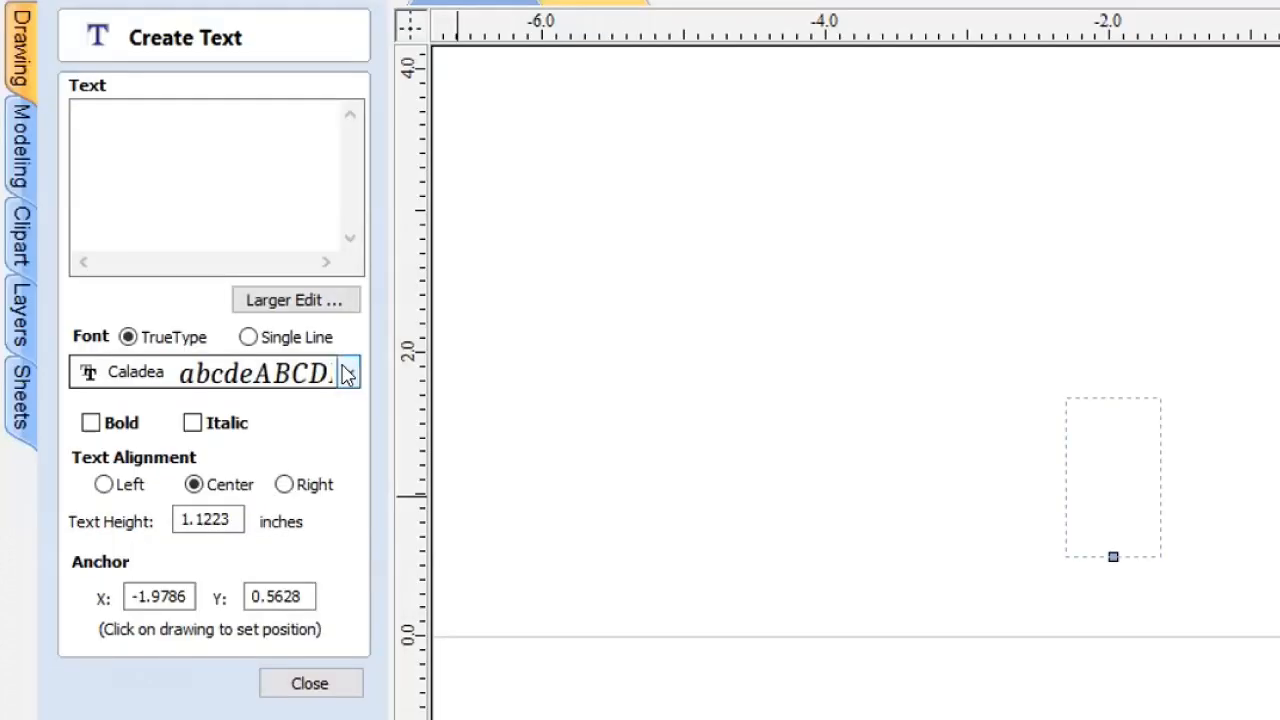
Browse the available TrueType fonts for the text and keep Caladea selected
left_click(347, 373)
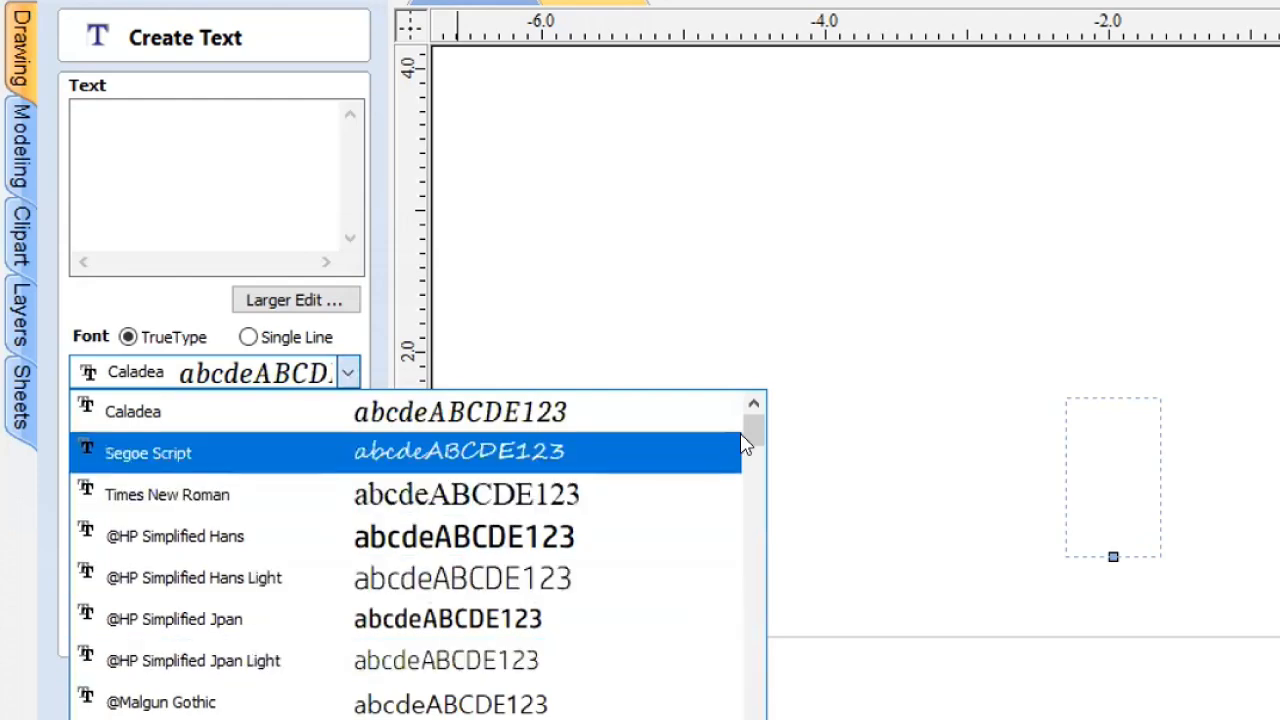
left_click_drag(754, 429, 734, 406)
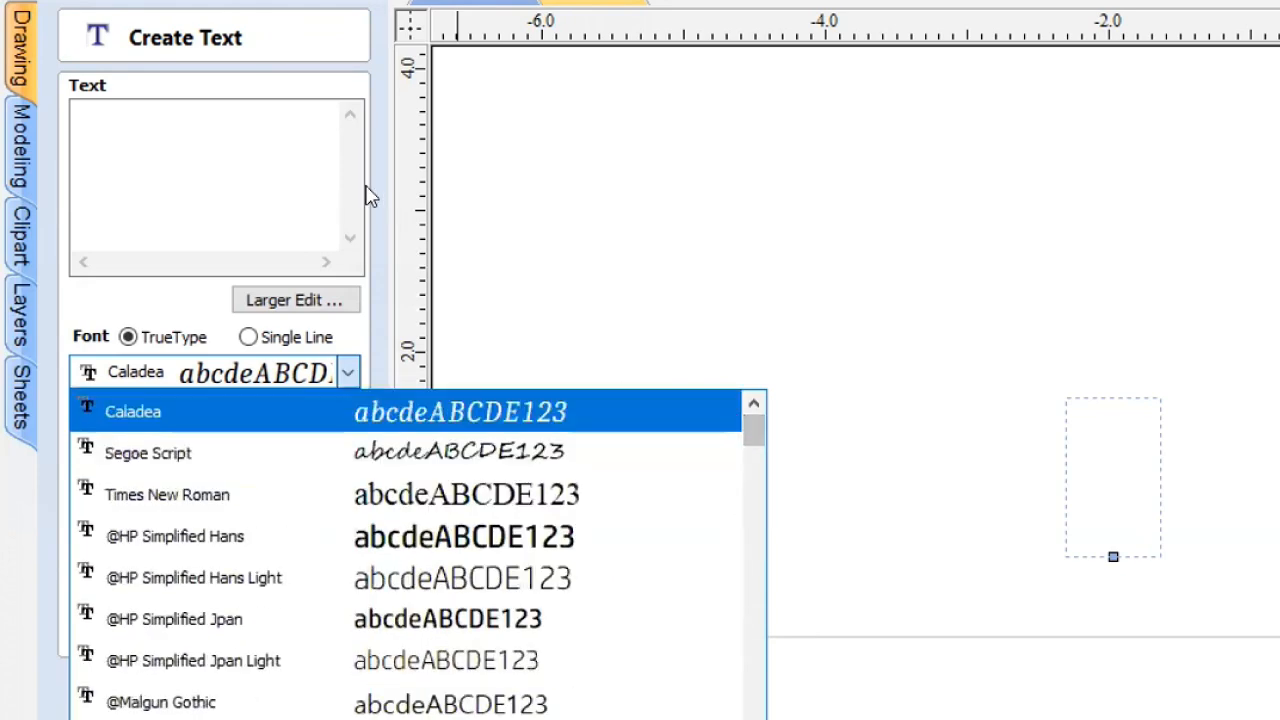
left_click(587, 186)
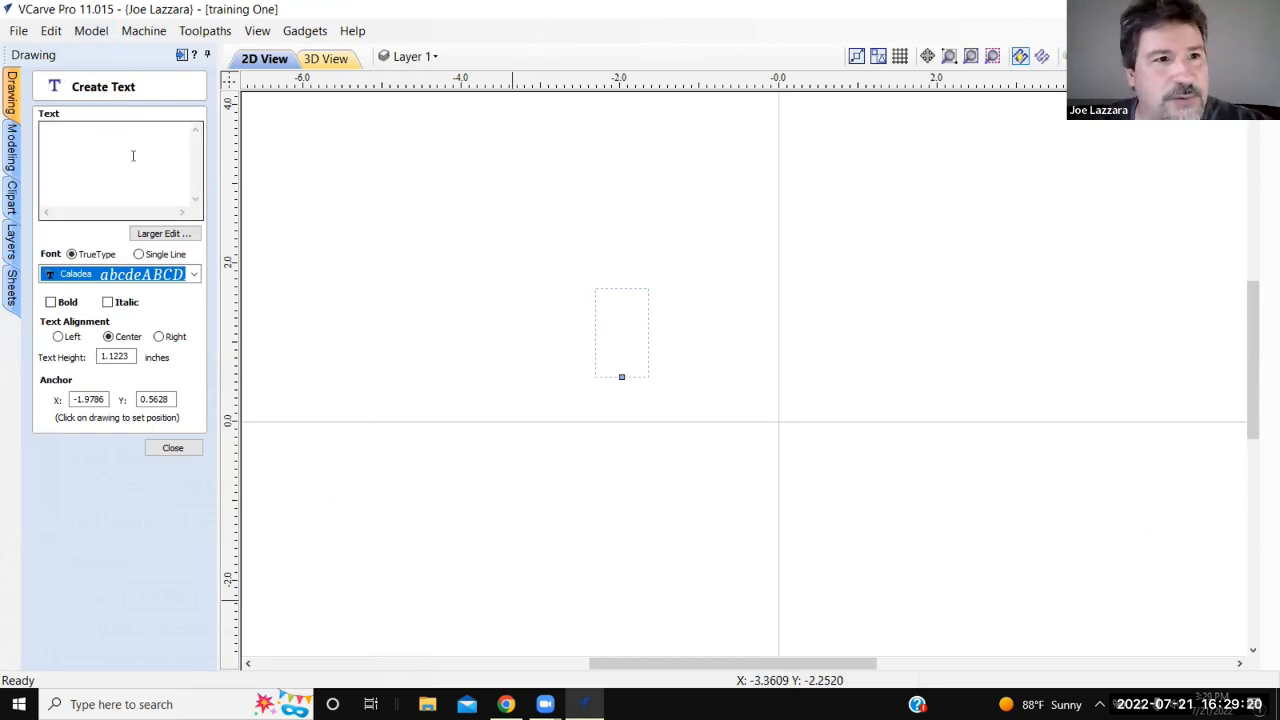
Enter four lines of text: a person's first name, "is", "the" and "bestest"
left_click(48, 158)
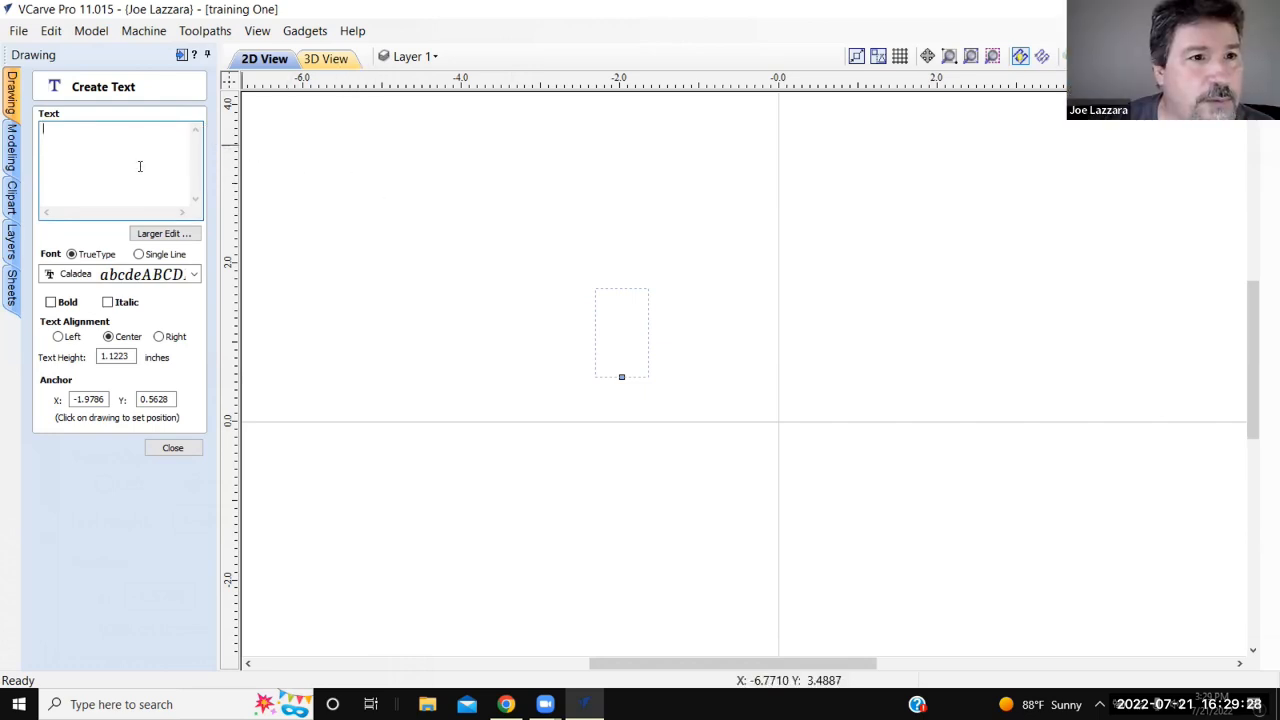
type("garrett")
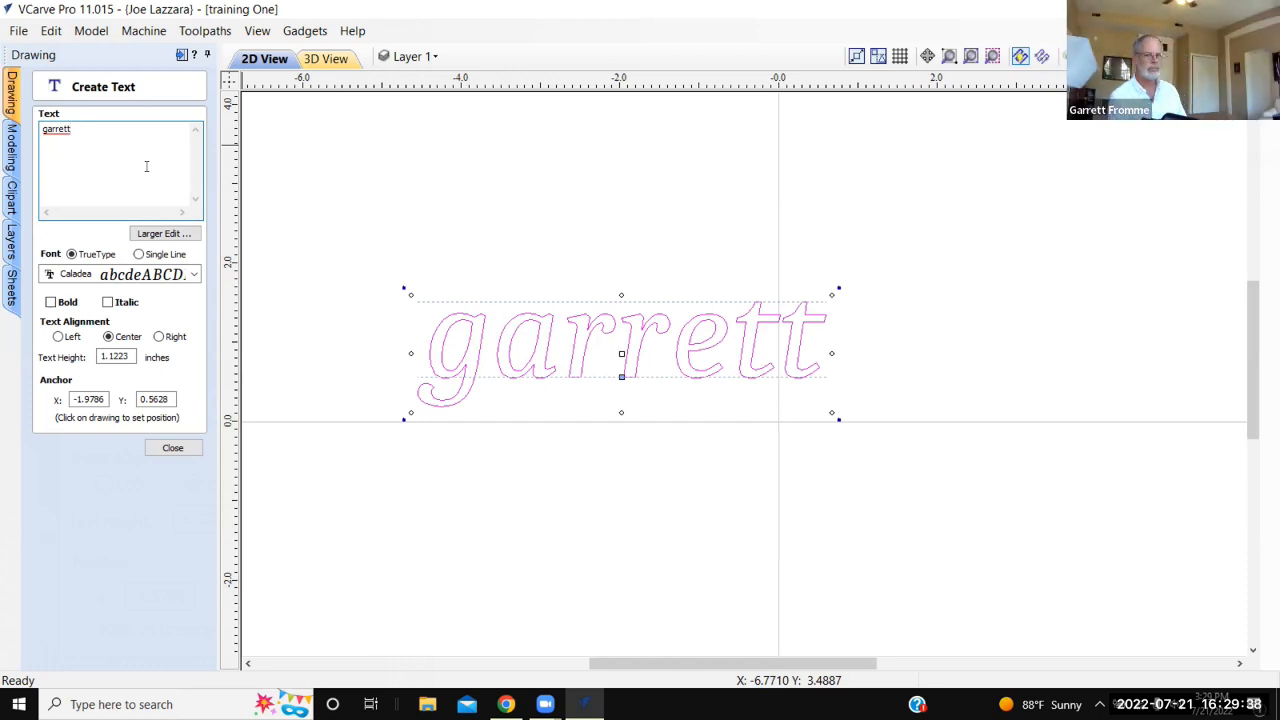
type("is")
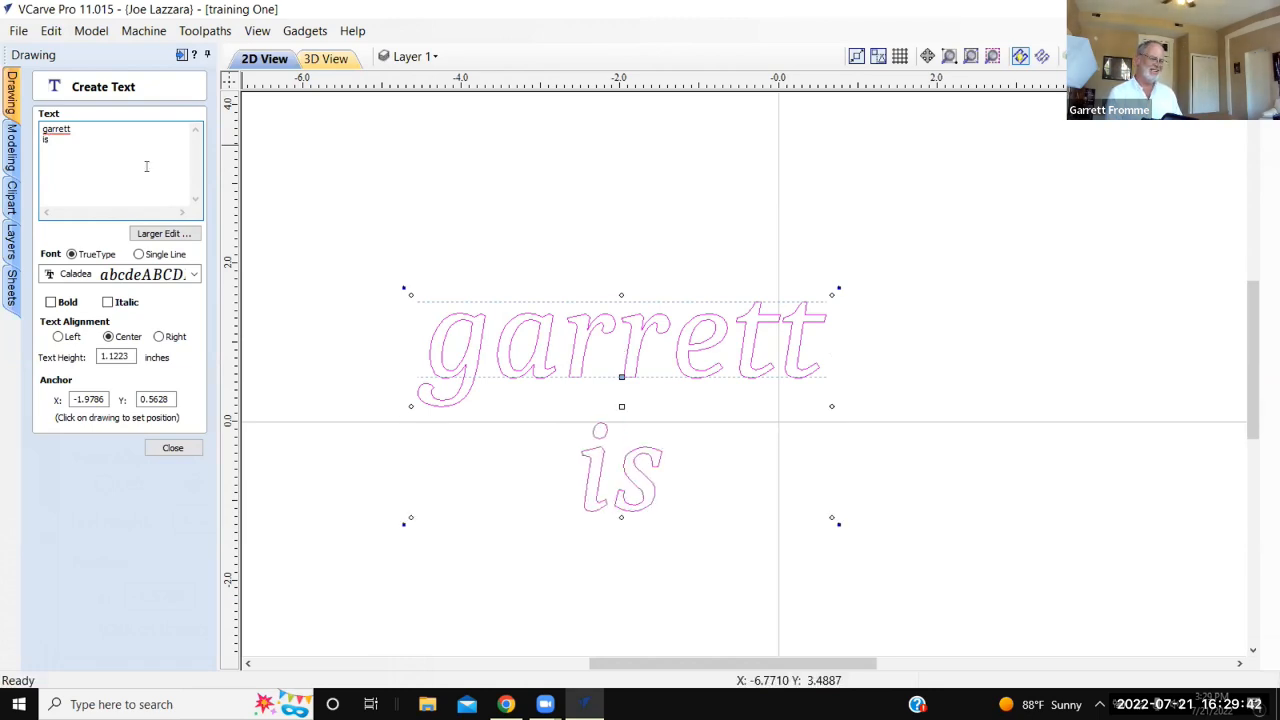
key("Return")
type("the")
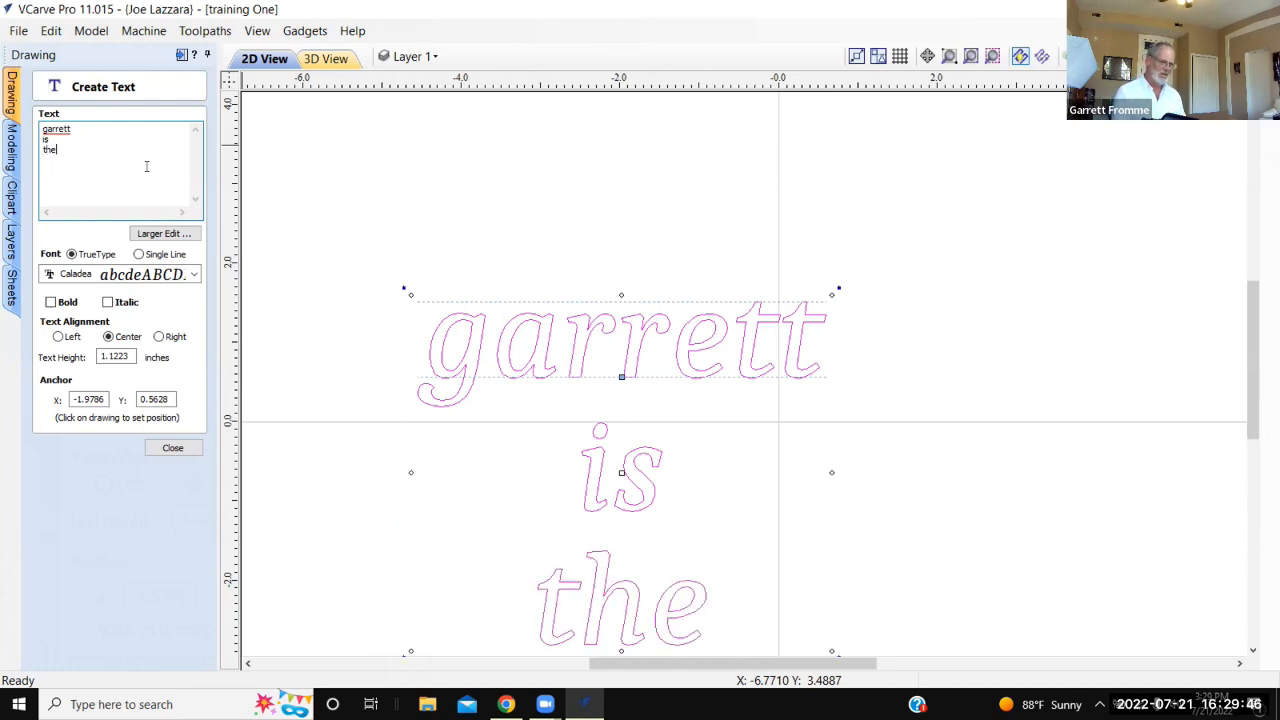
type("bestest")
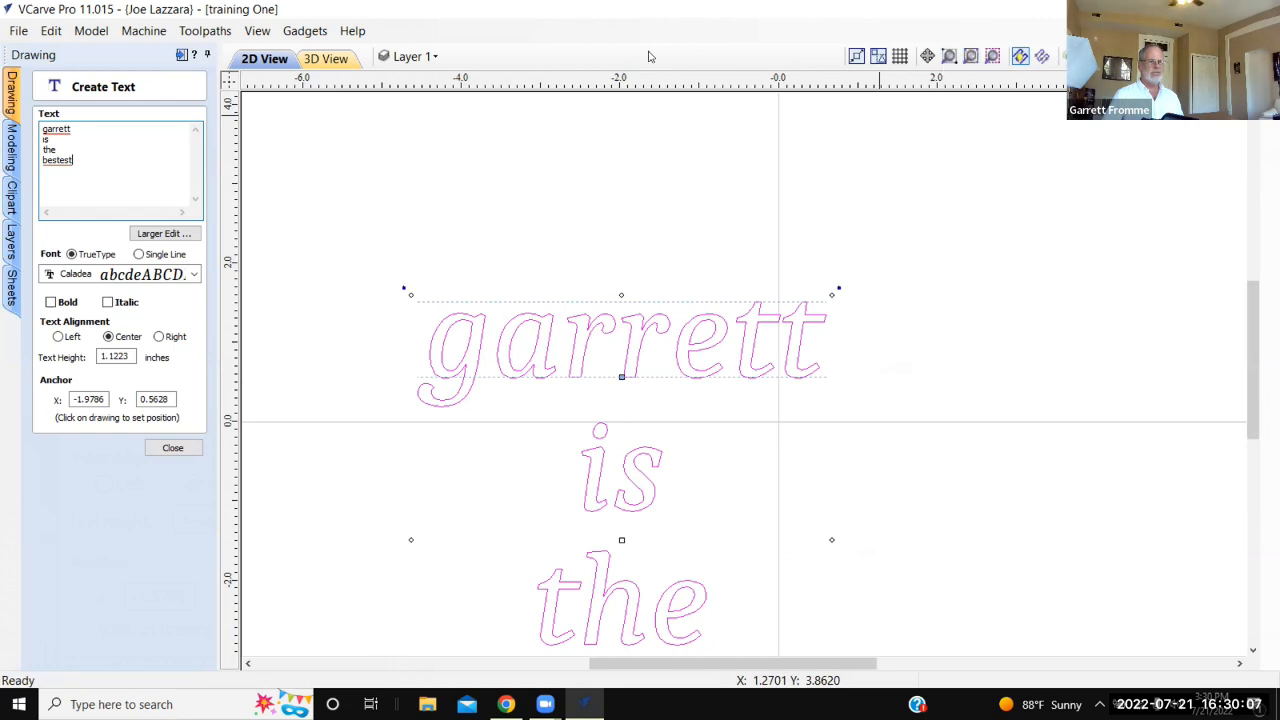
Try a text height of 0.5 inches, settle on 1 inch, and finish the text
left_click(970, 56)
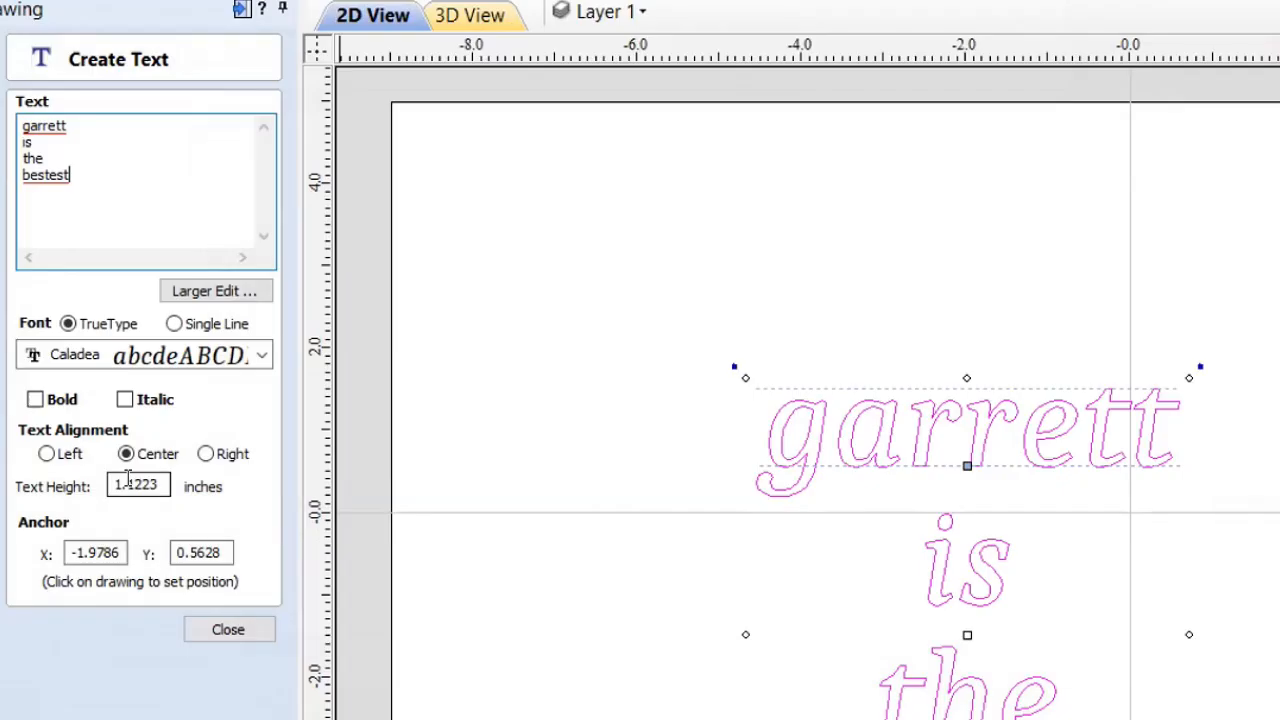
double_click(128, 483)
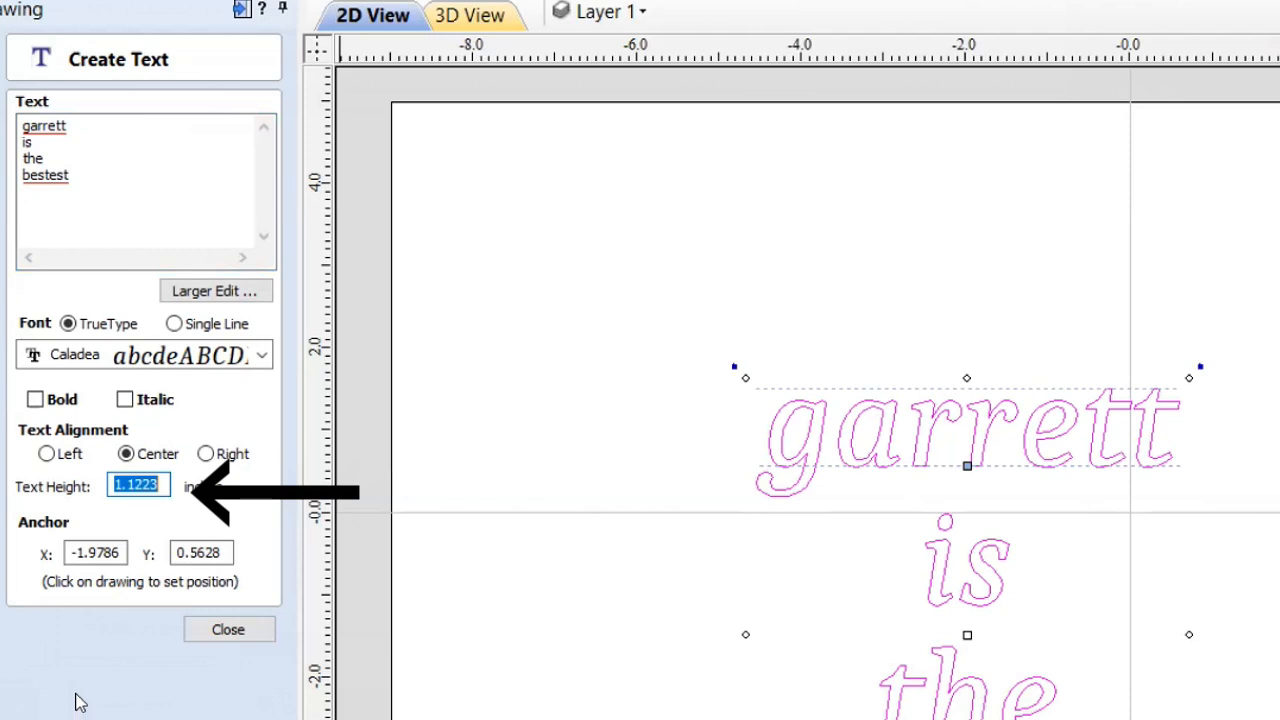
key("Right")
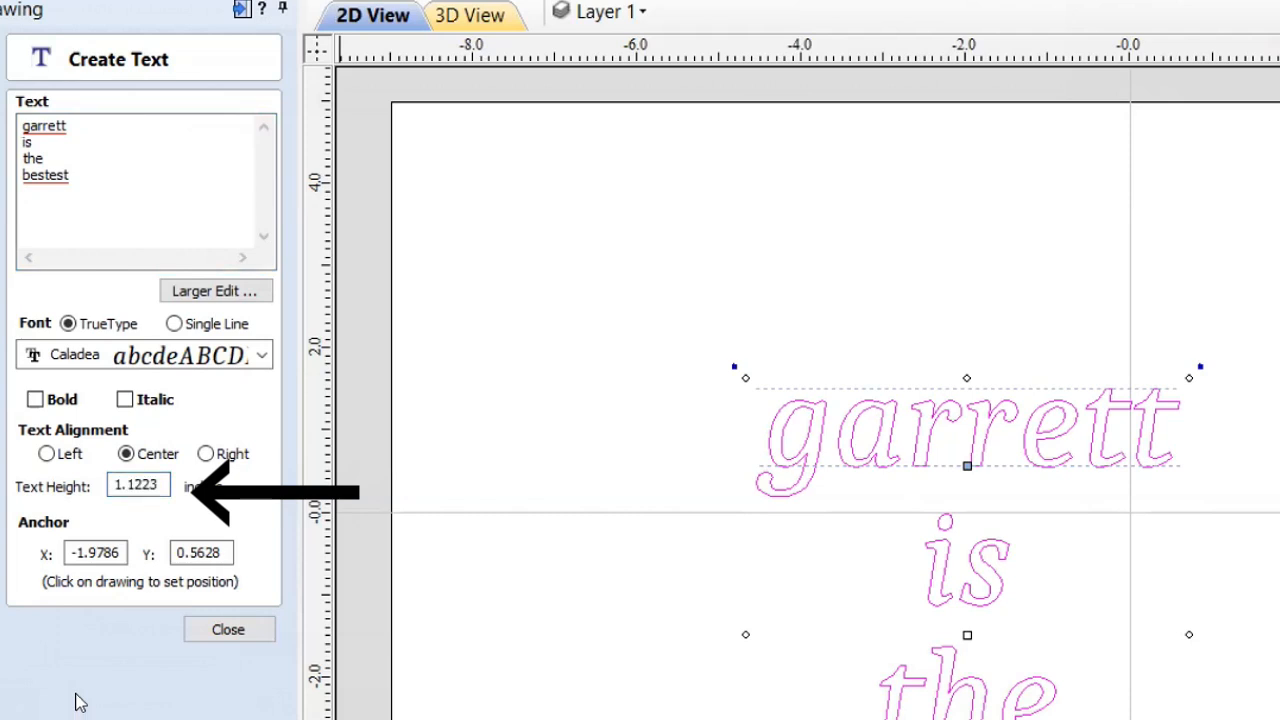
double_click(160, 483)
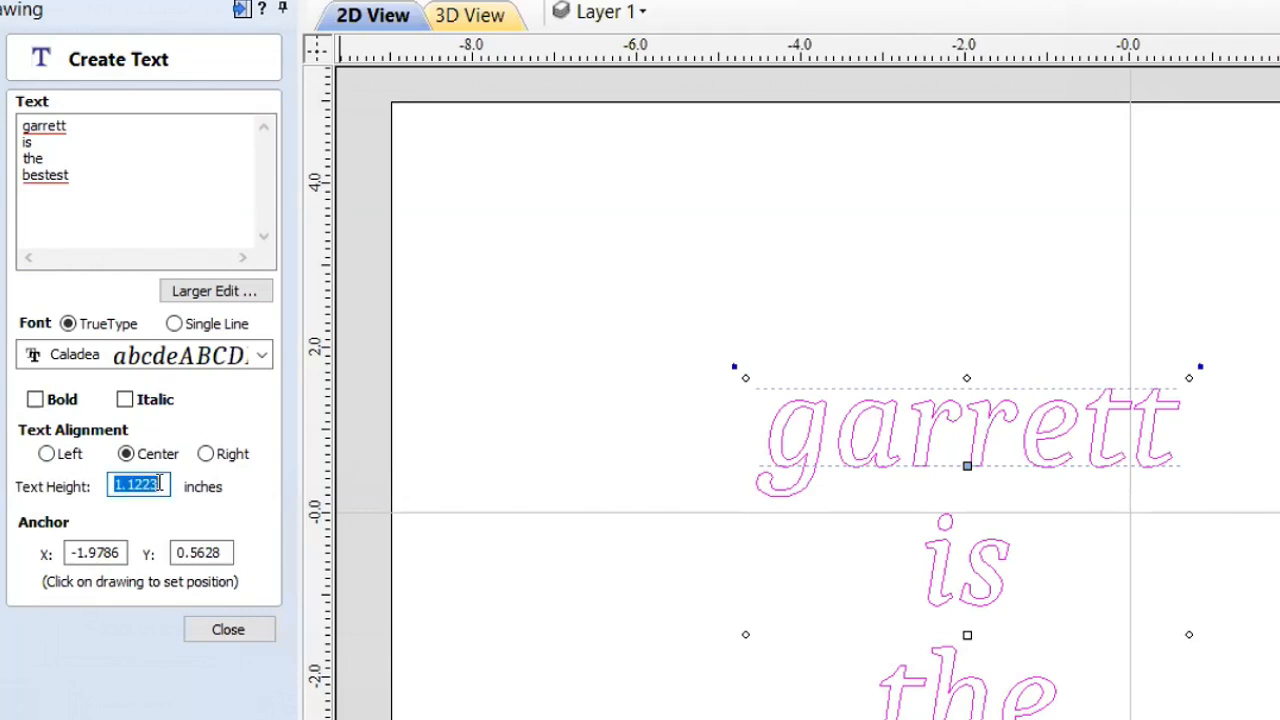
type("1")
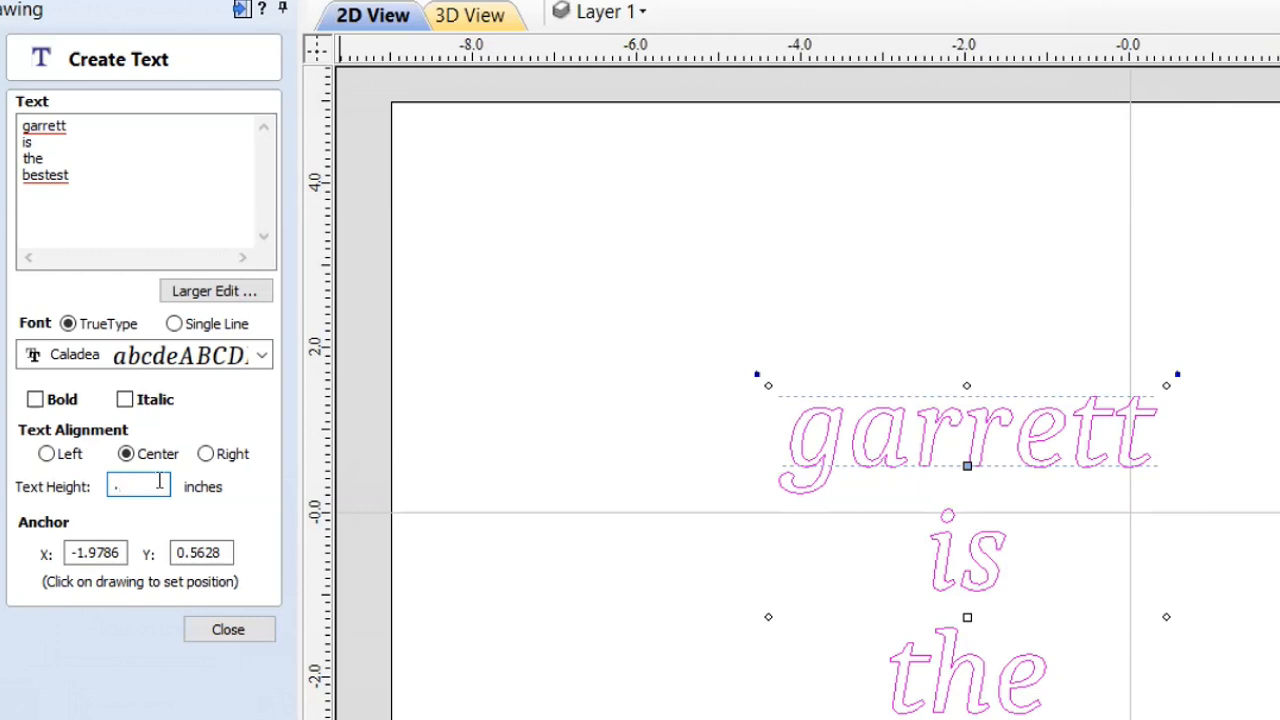
type("5")
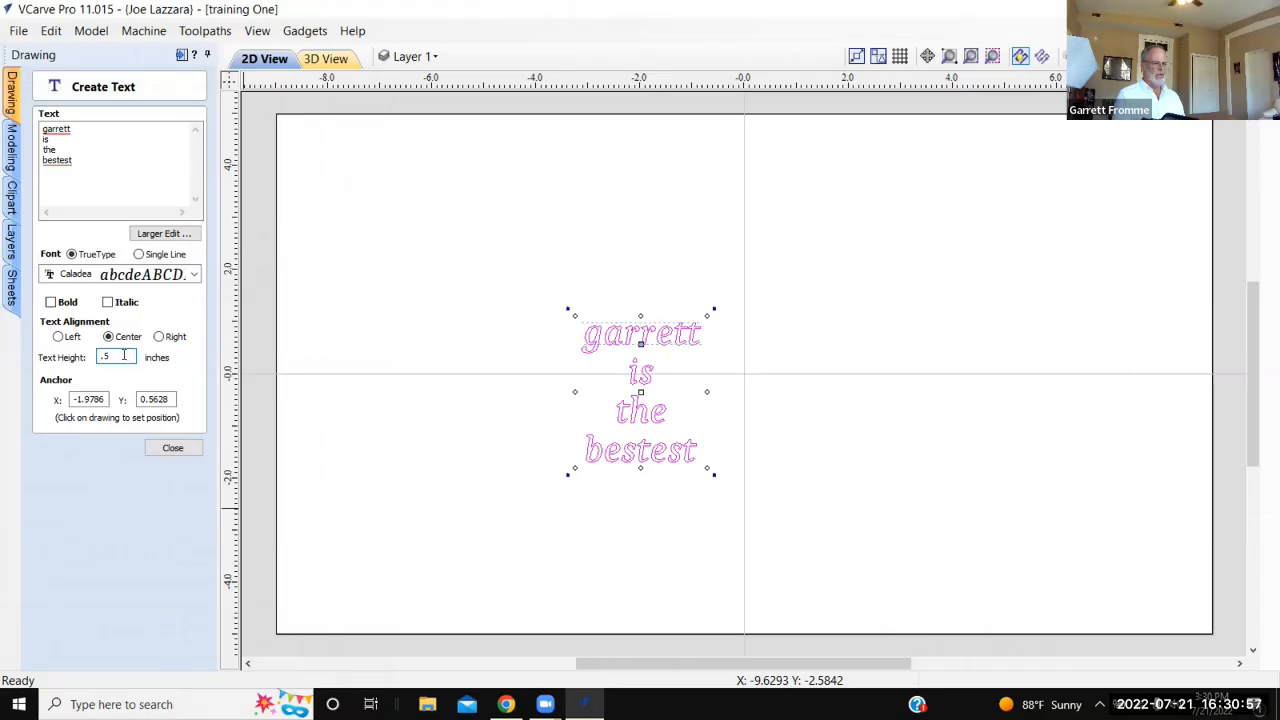
type("1")
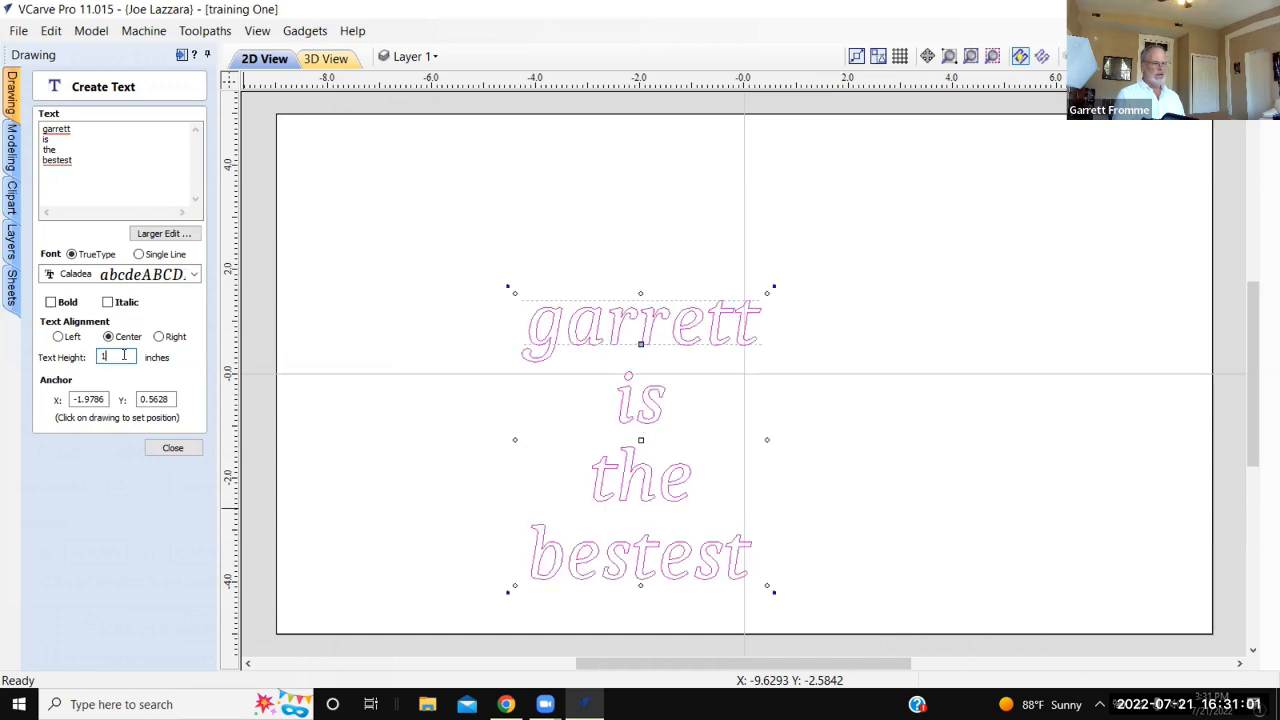
left_click(175, 450)
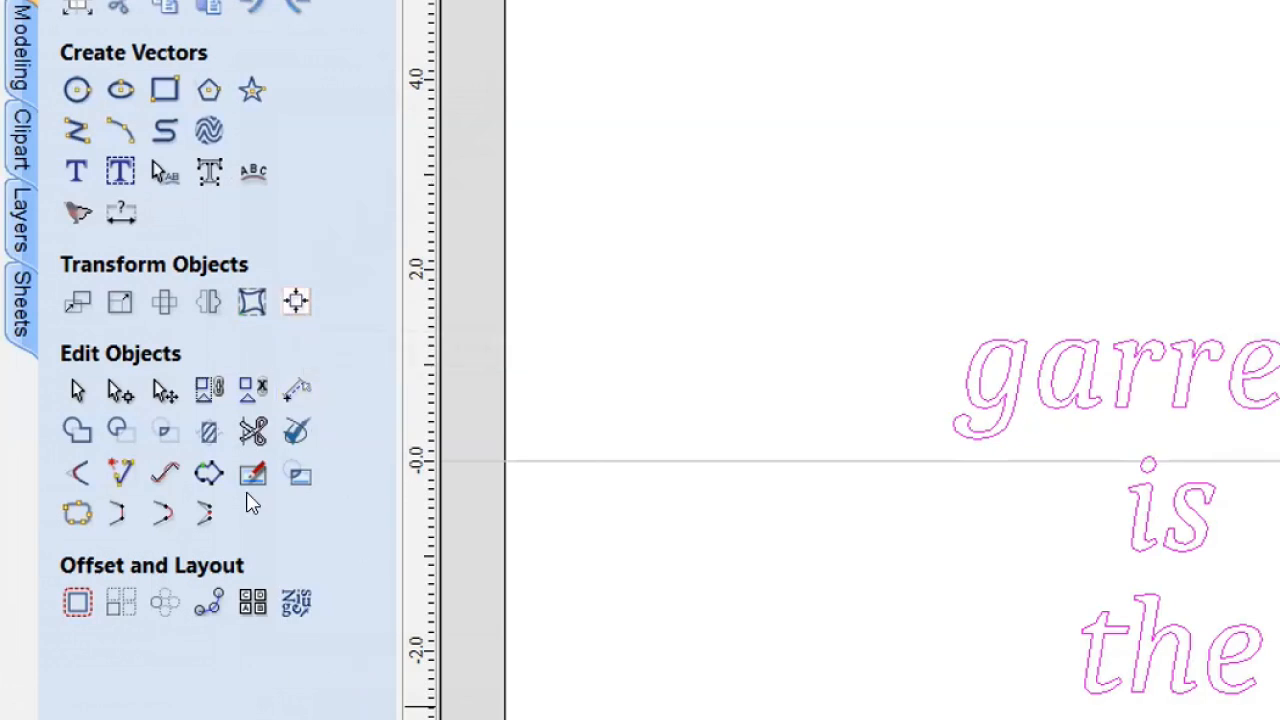
Center the text horizontally and vertically on the material with the Alignment Tools
left_click(297, 302)
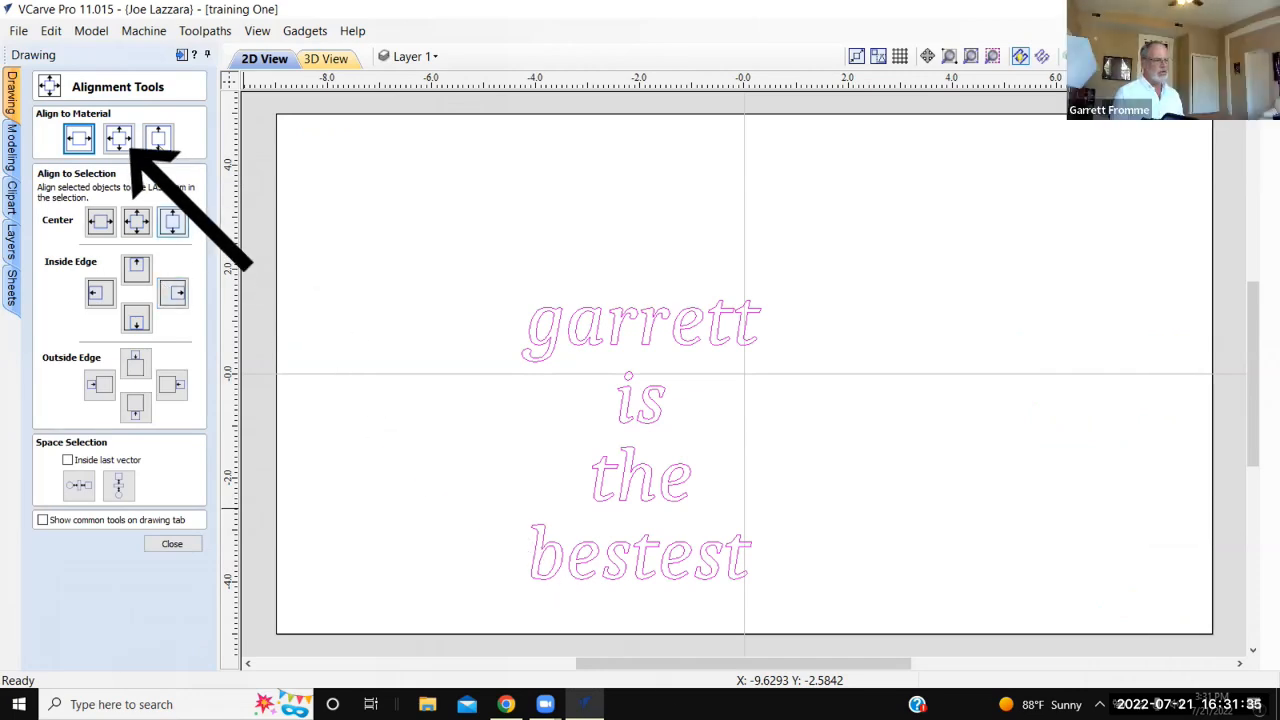
left_click(119, 137)
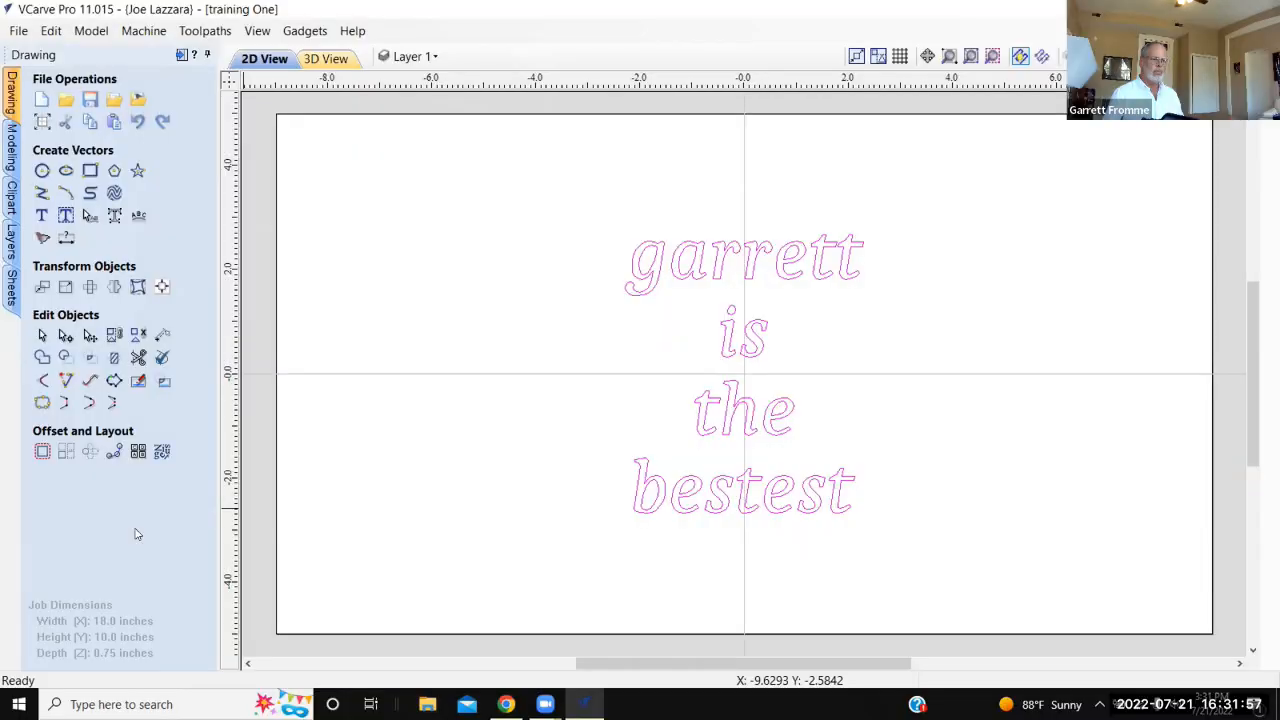
Examine up close how the text lines sit around the vertical and horizontal center lines of the material
scroll(684, 296, "up", 2)
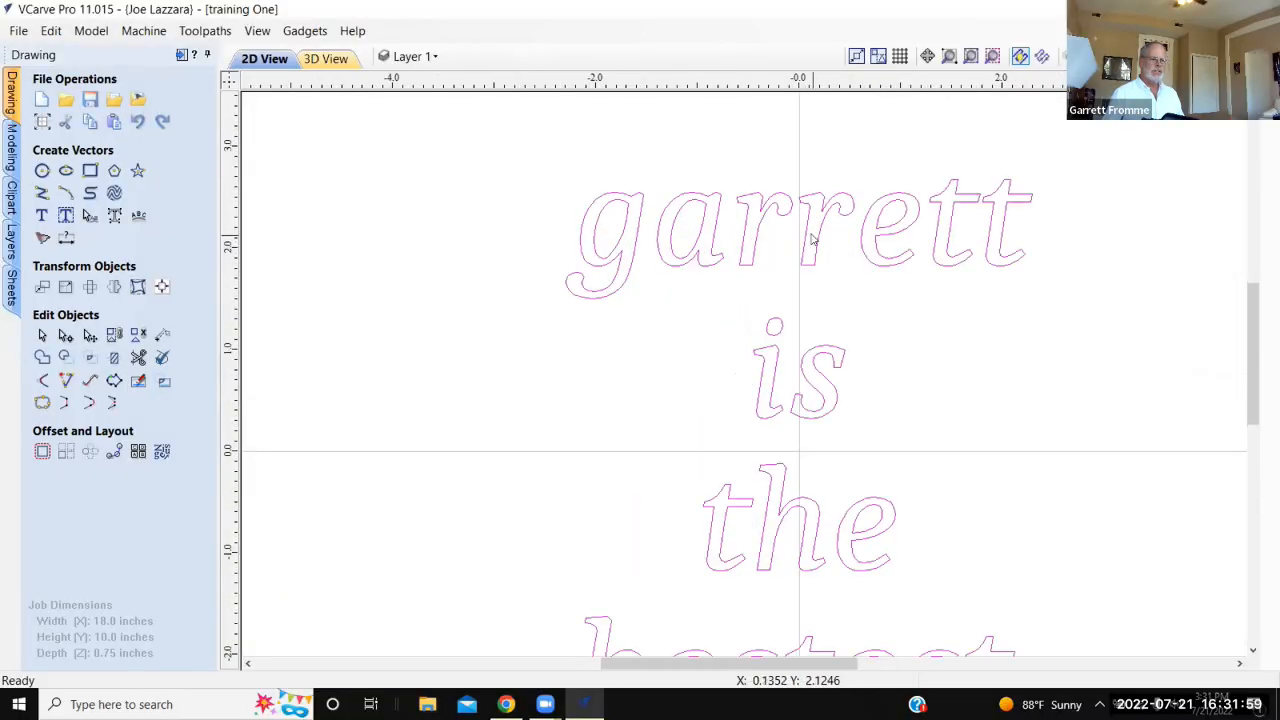
middle_click_drag(771, 506, 710, 504)
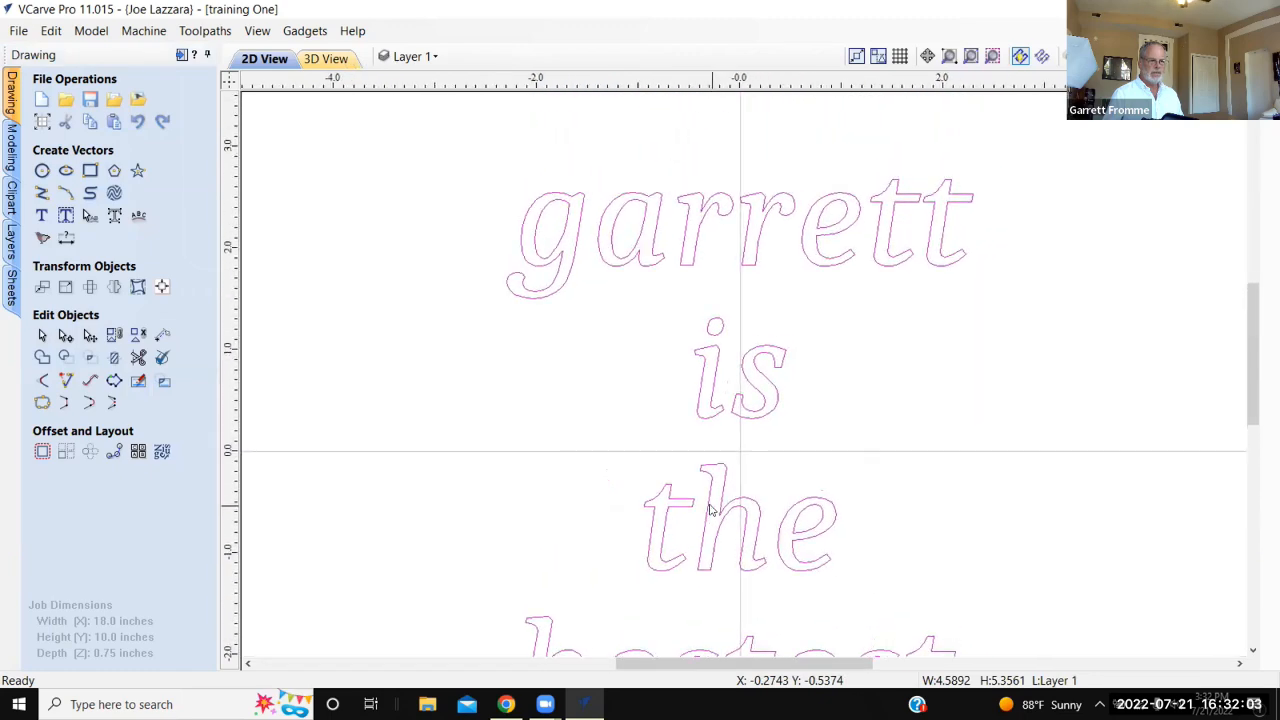
scroll(803, 288, "up", 1)
scroll(803, 288, "up", 2)
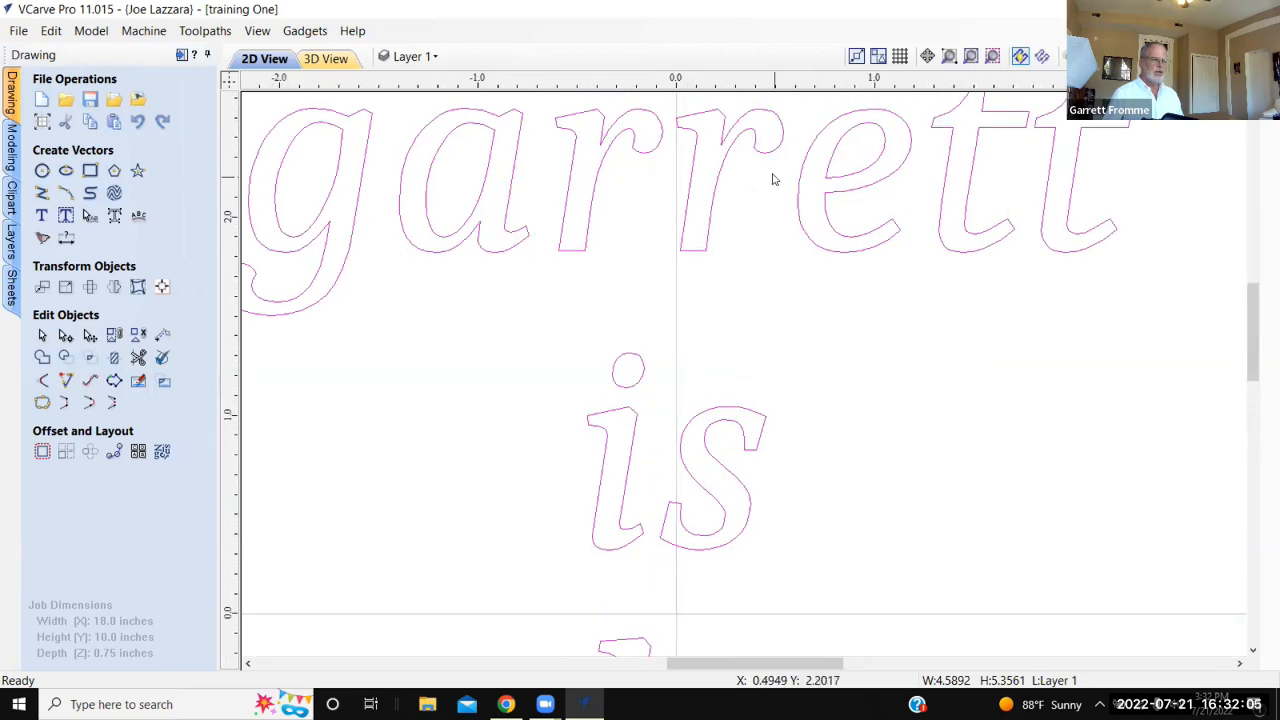
middle_click_drag(766, 234, 785, 358)
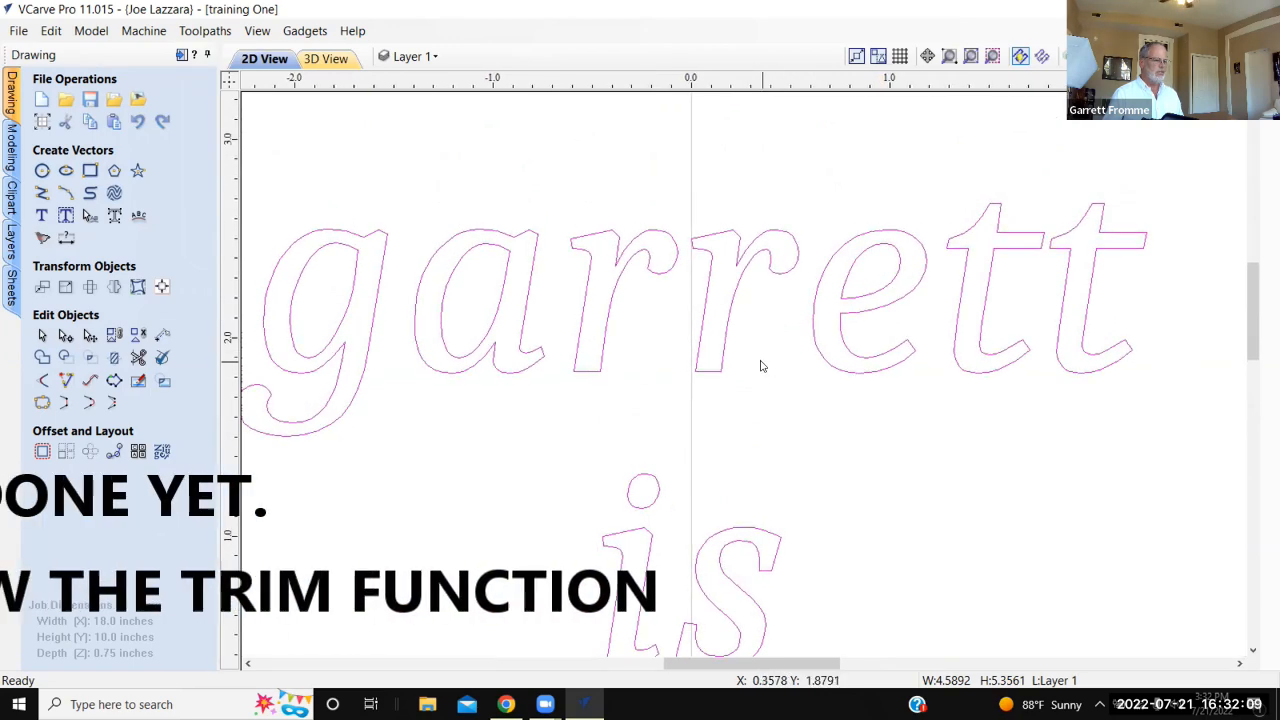
scroll(760, 364, "down", 2)
scroll(762, 369, "down", 2)
scroll(783, 377, "down", 1)
middle_click_drag(837, 412, 849, 297)
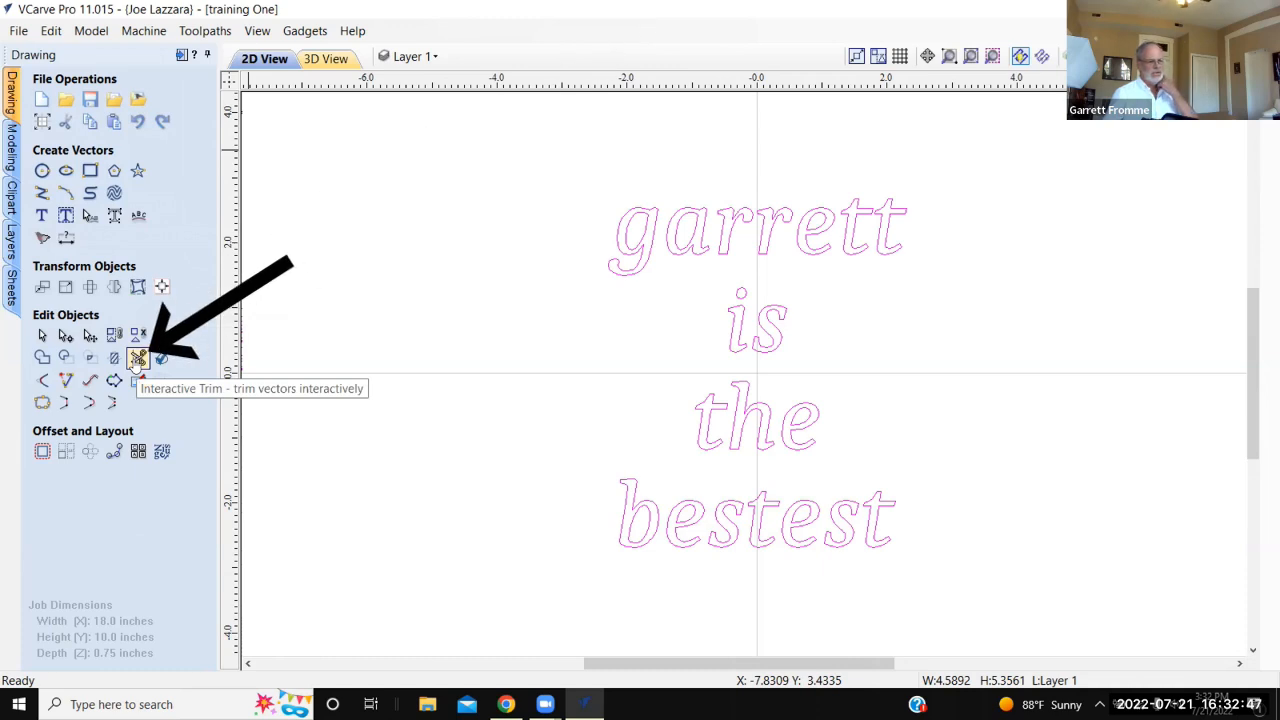
Draw a small rectangle about 0.5 inches wide beside the text and a 3.1 by 1.75 inch rectangle overlapping its lower end
left_click(90, 170)
left_click(322, 157)
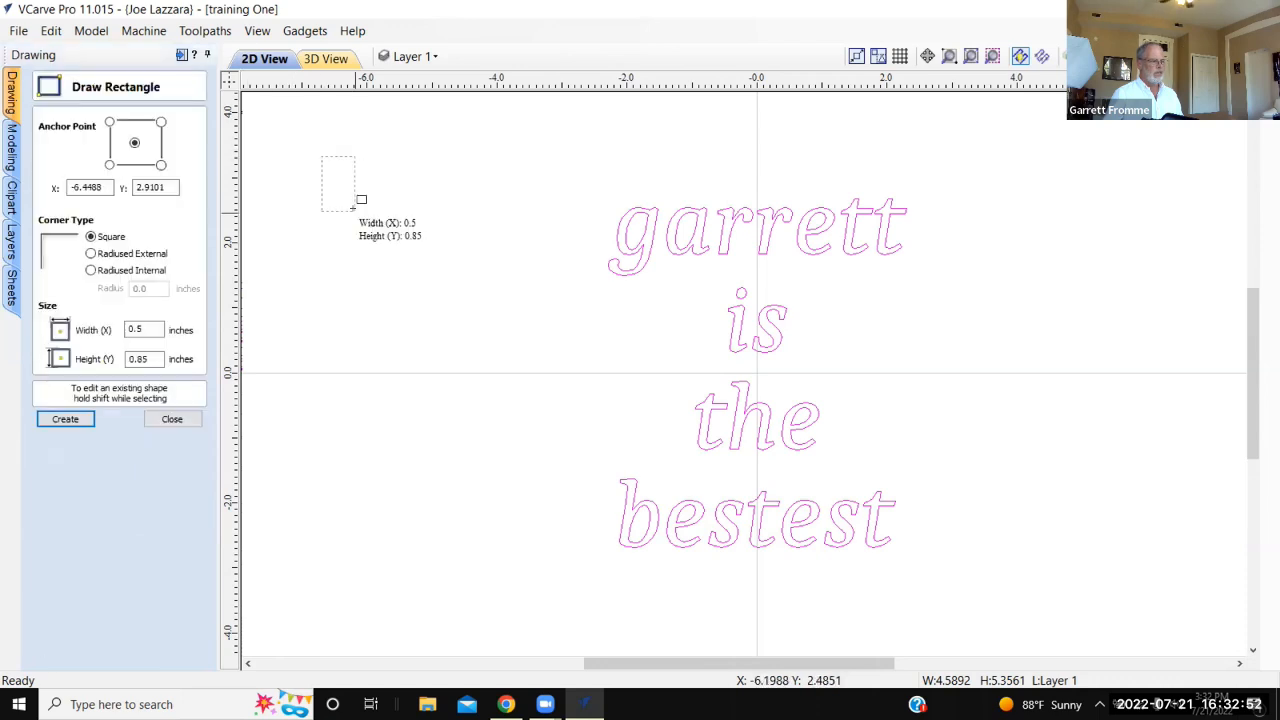
left_click(352, 207)
left_click(269, 303)
left_click(471, 190)
left_click(172, 419)
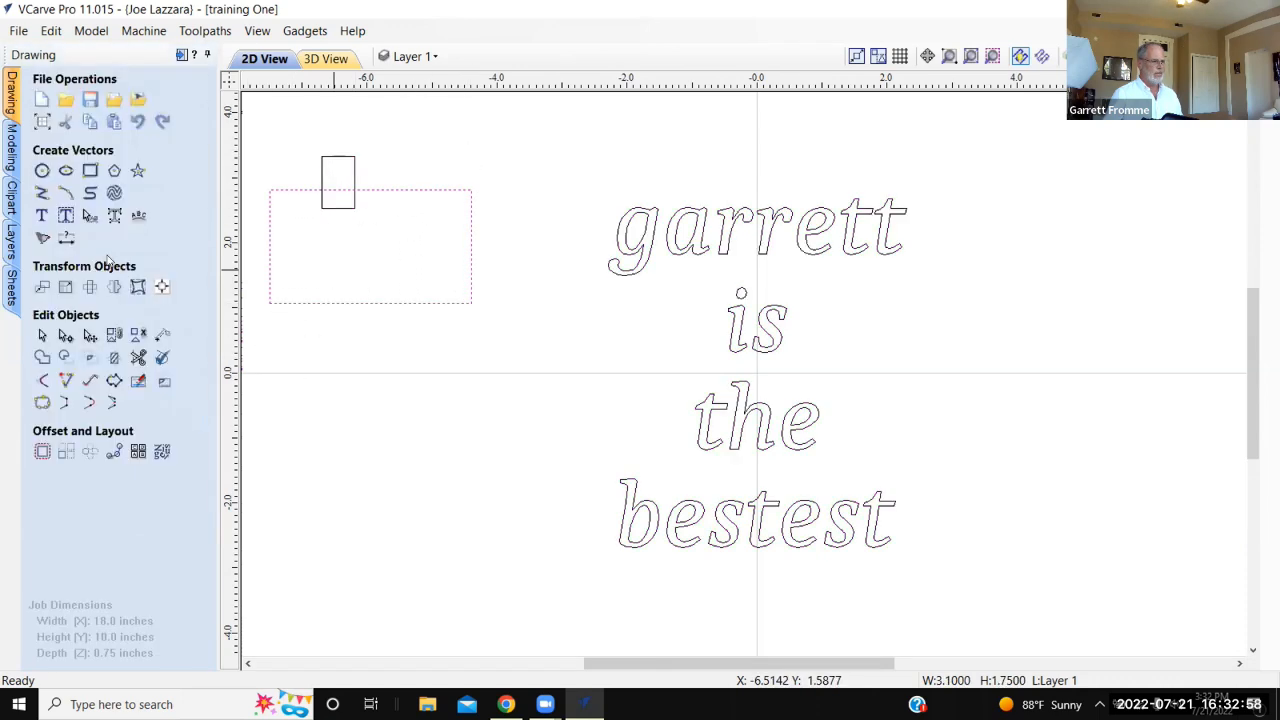
Draw a 4-inch diameter circle centered at X -4.1884, Y 1.8584, overlapping the larger rectangle and the first letter
left_click(42, 170)
left_click(484, 252)
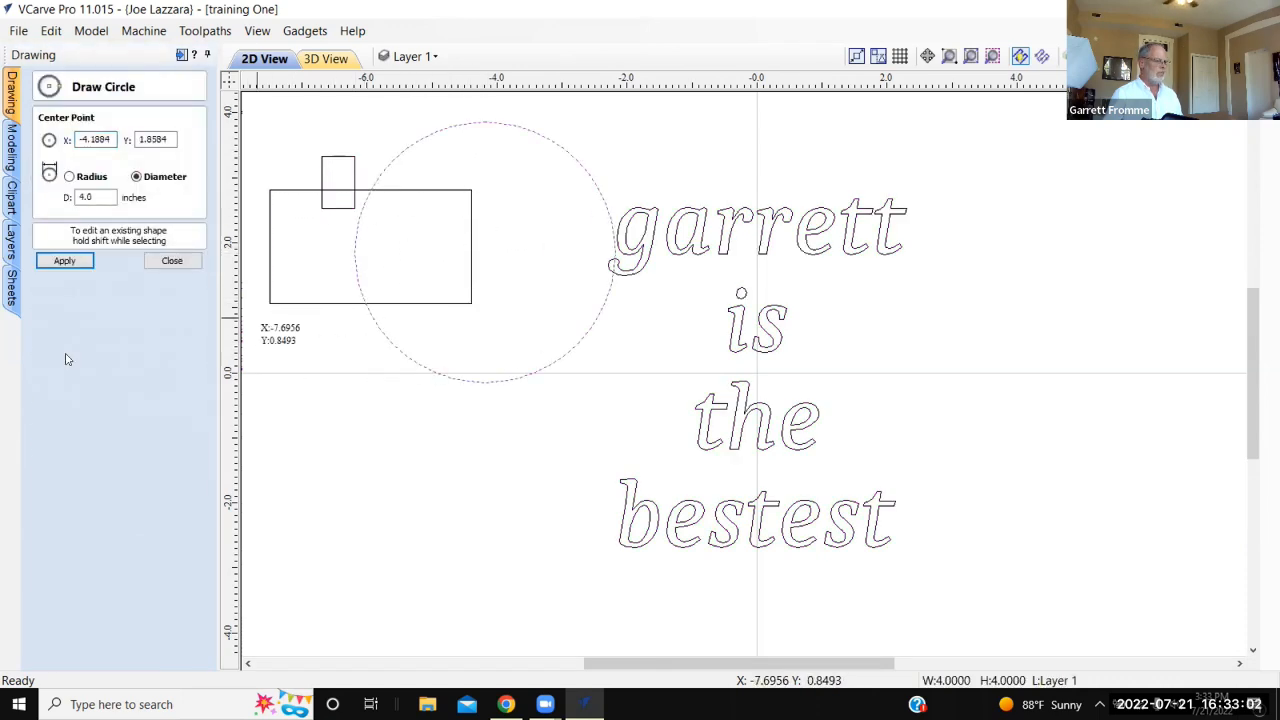
left_click(172, 261)
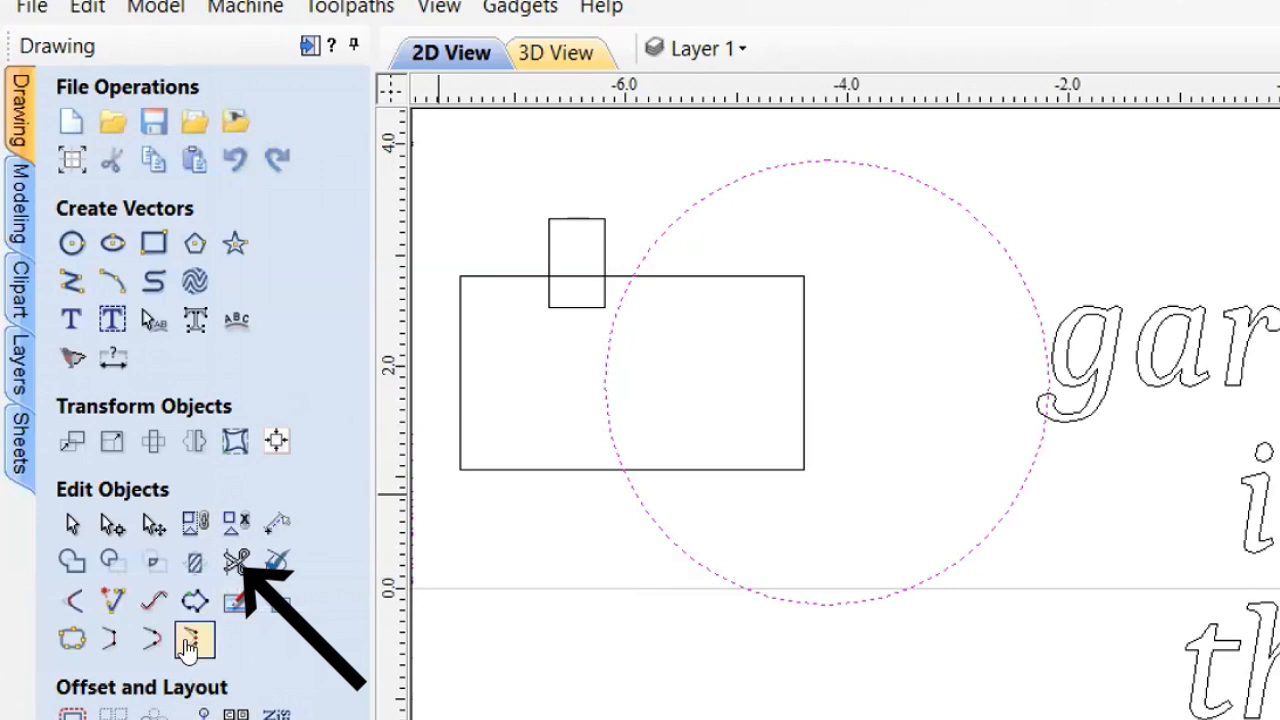
Interactively trim the overlapping sections inside the two rectangles and the circle to leave one combined outline
left_click(235, 563)
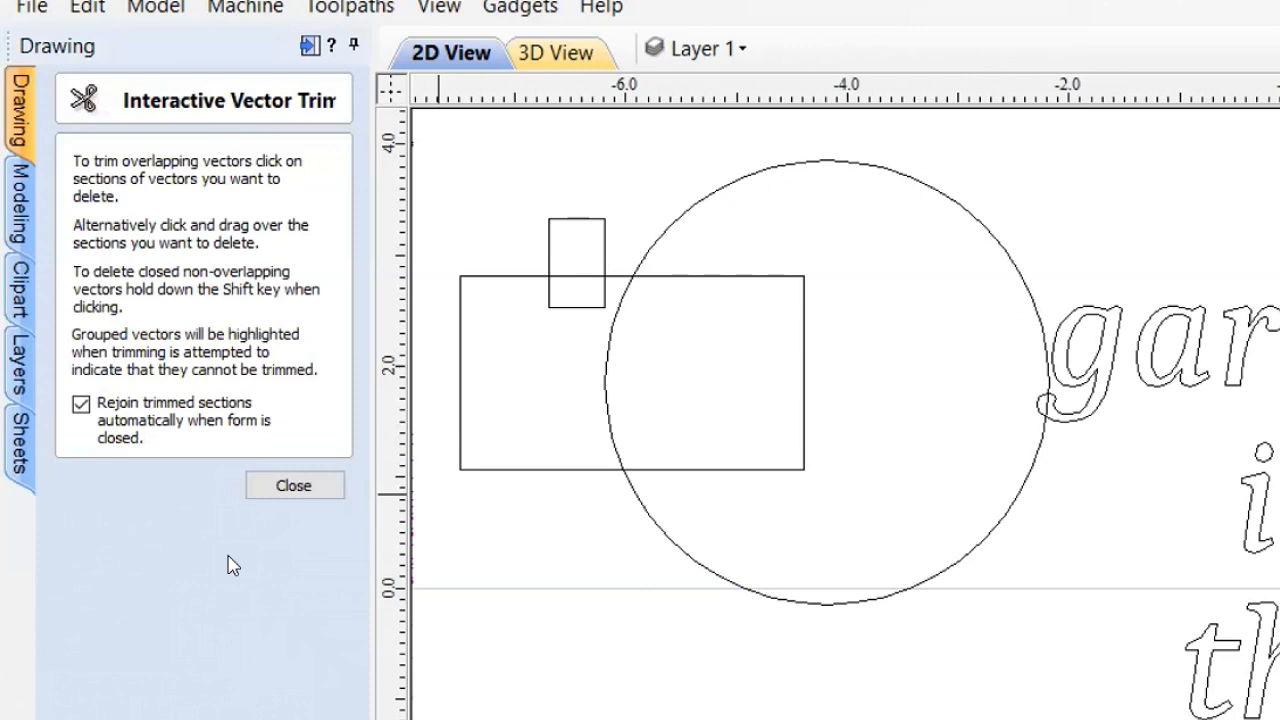
left_click(80, 405)
left_click(590, 300)
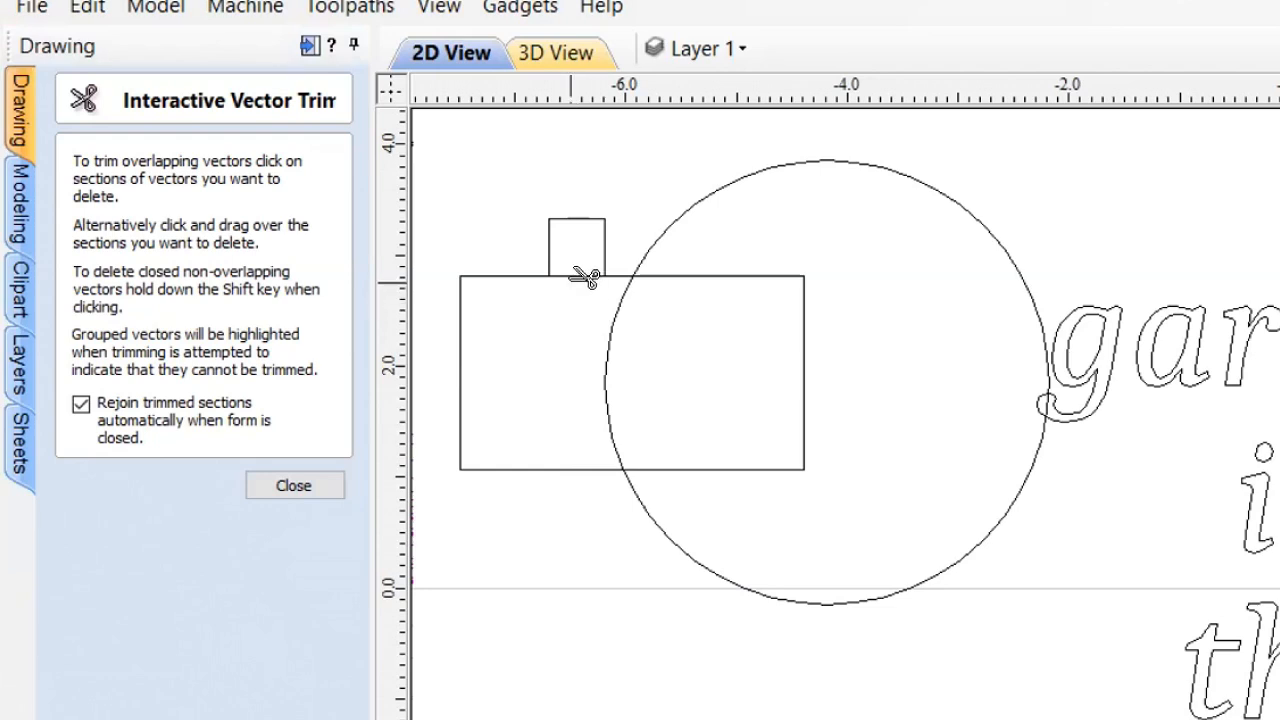
left_click(587, 275)
left_click(610, 340)
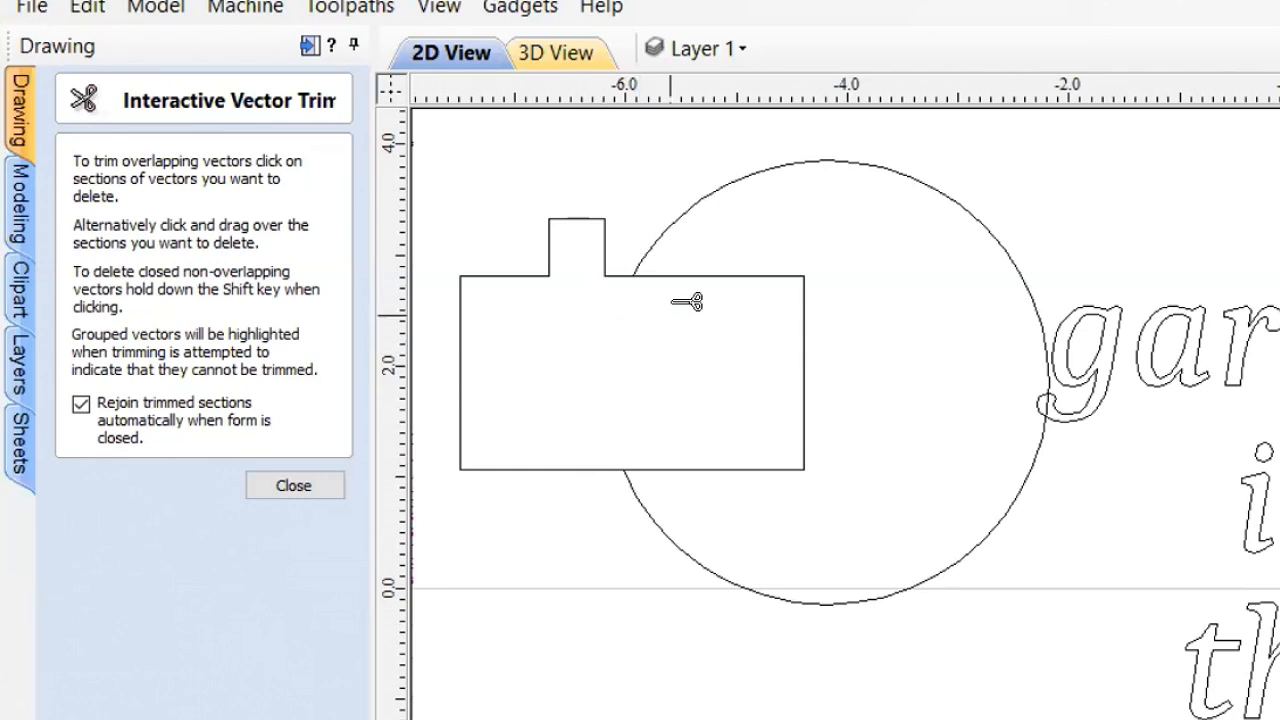
left_click(735, 276)
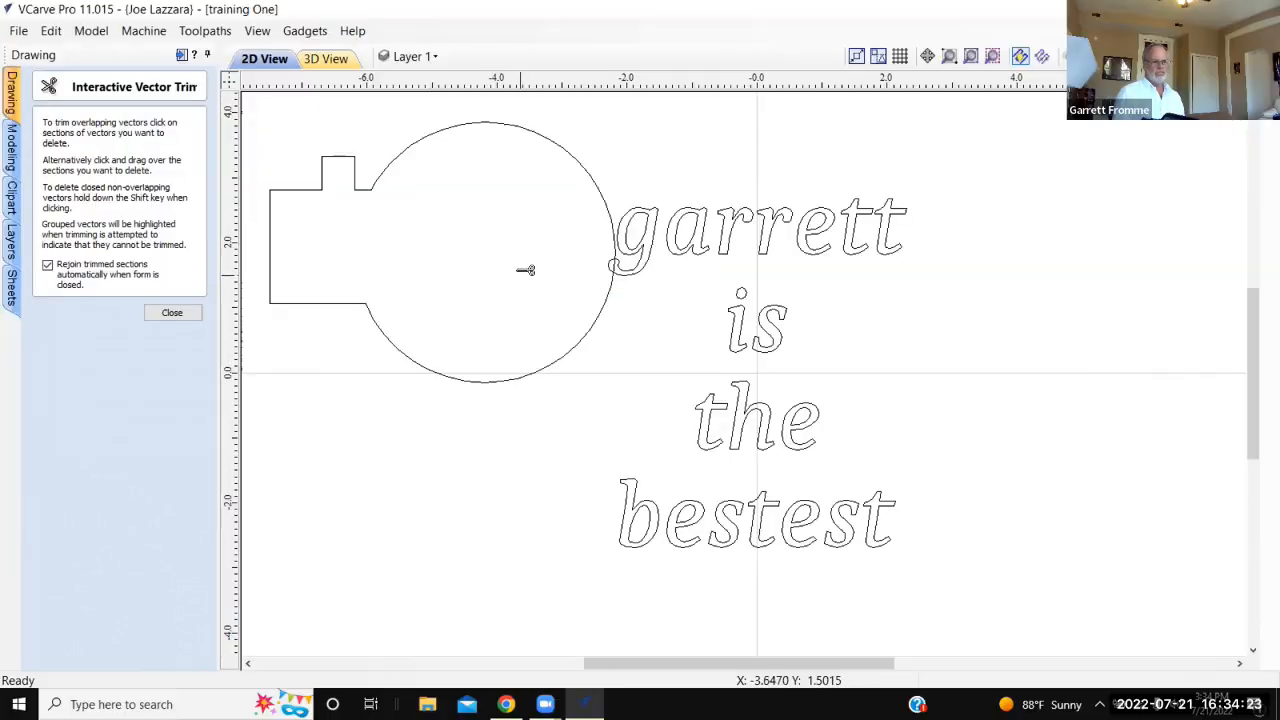
Examine up close where the circle's edge crosses the tail of the first letter and where it joins the rectangle
scroll(526, 270, "up", 4)
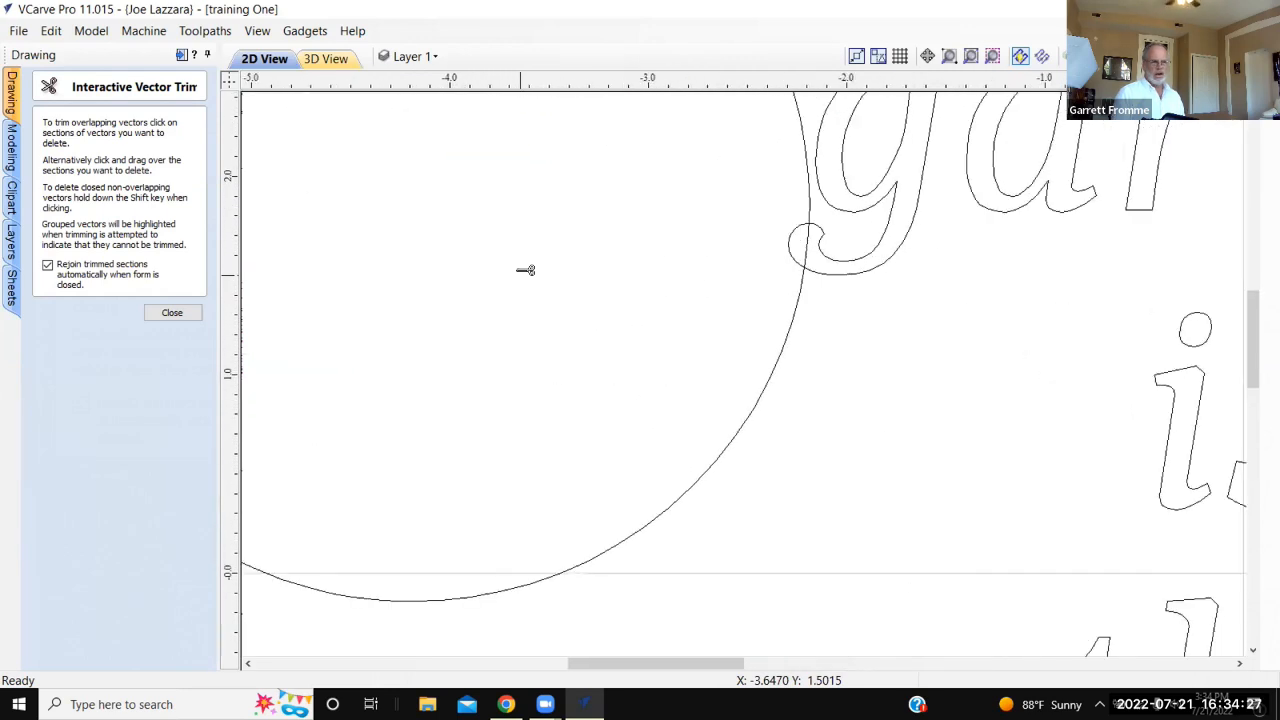
left_click(807, 245)
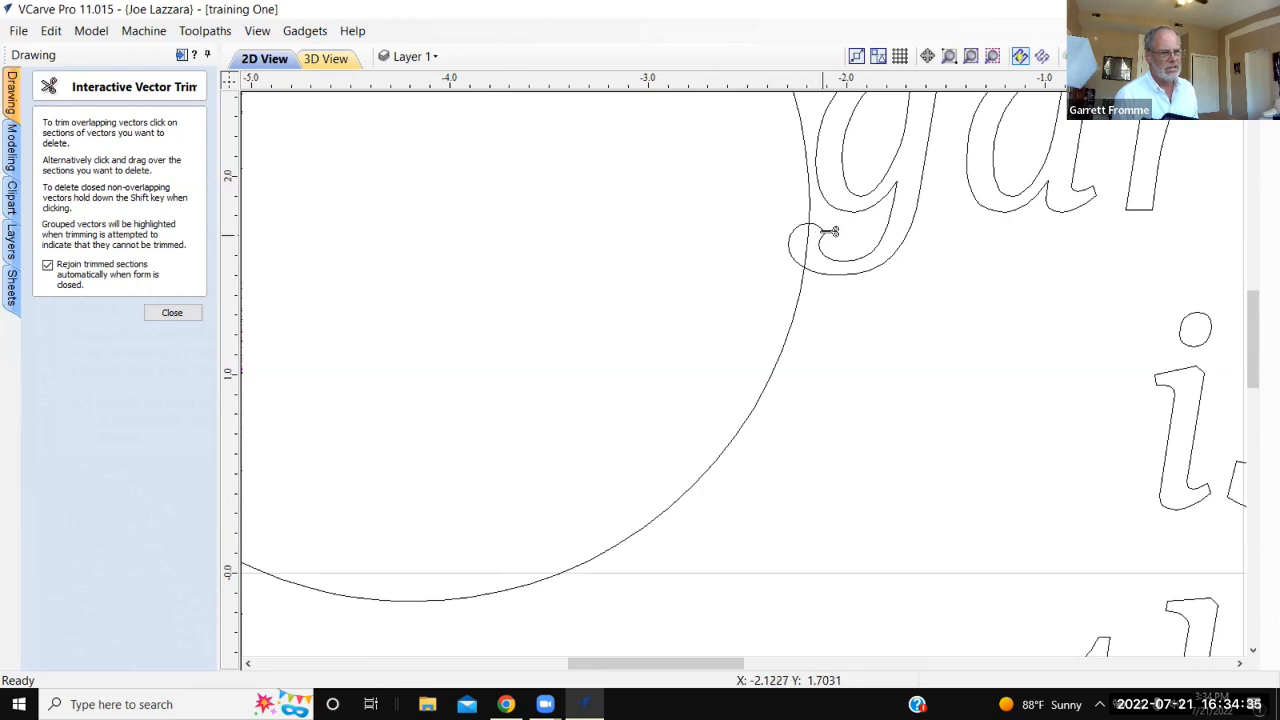
scroll(828, 233, "down", 2)
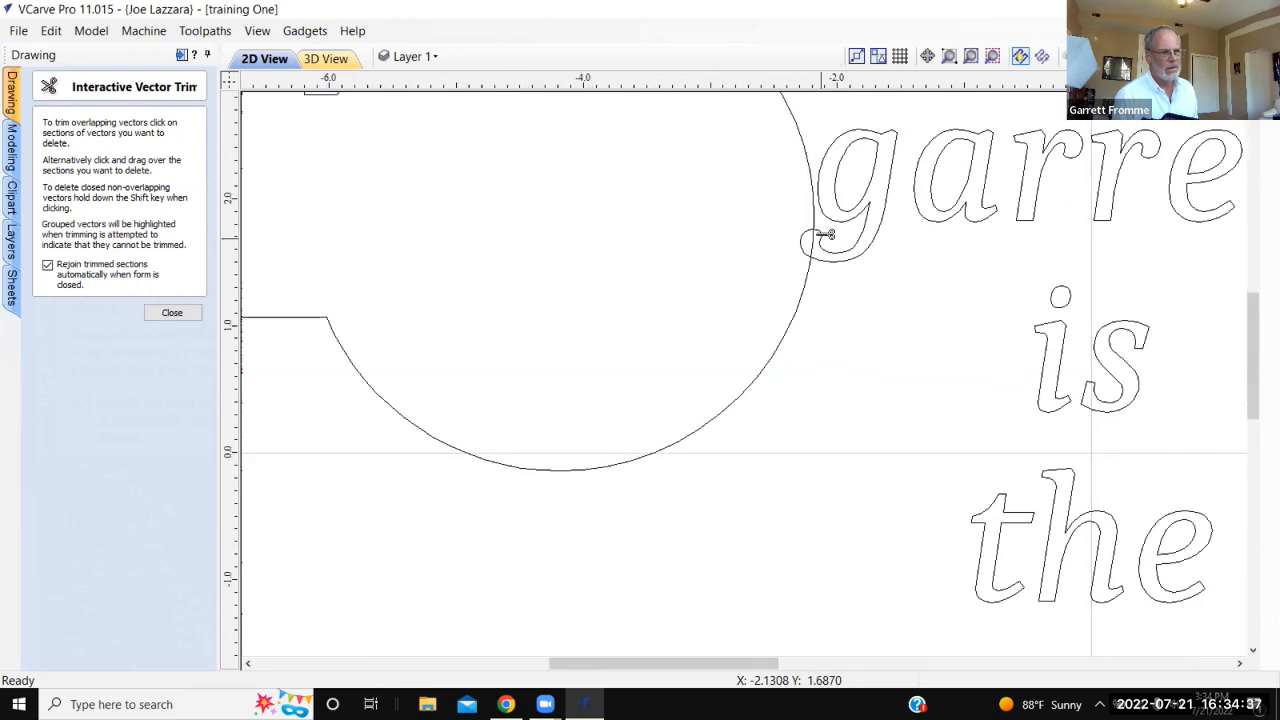
scroll(827, 234, "up", 3)
scroll(826, 234, "up", 4)
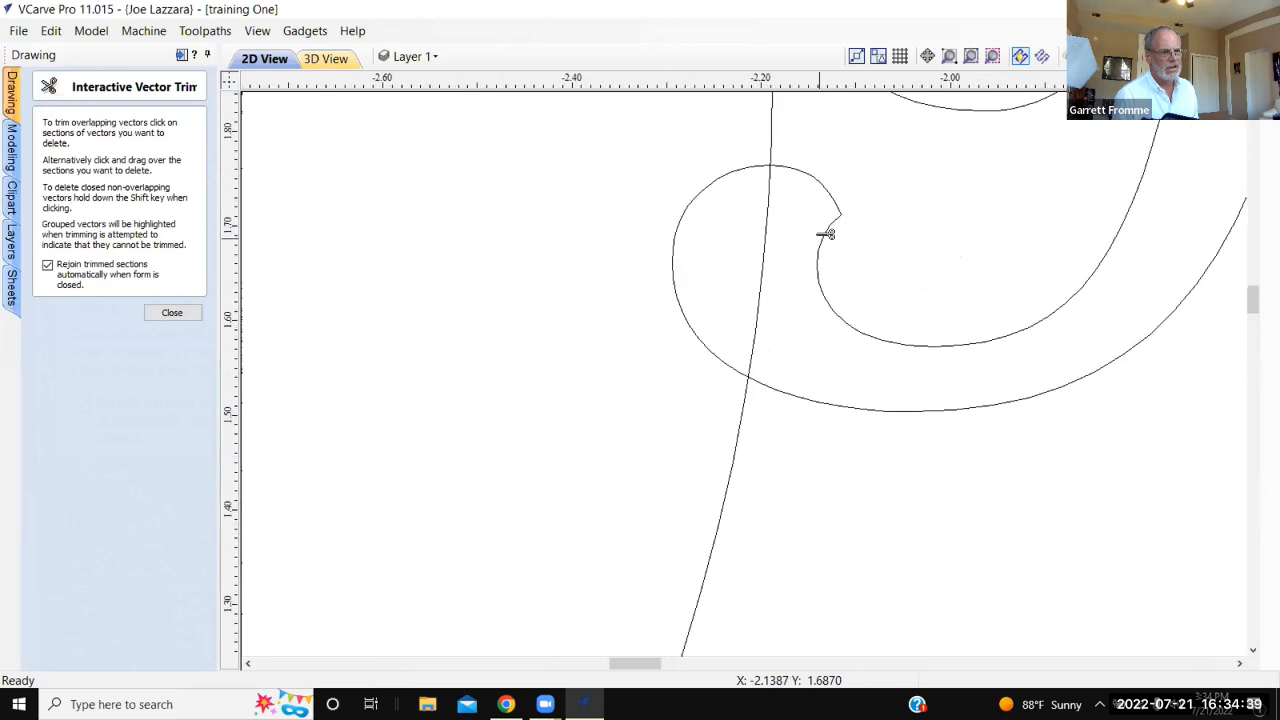
scroll(826, 234, "down", 8)
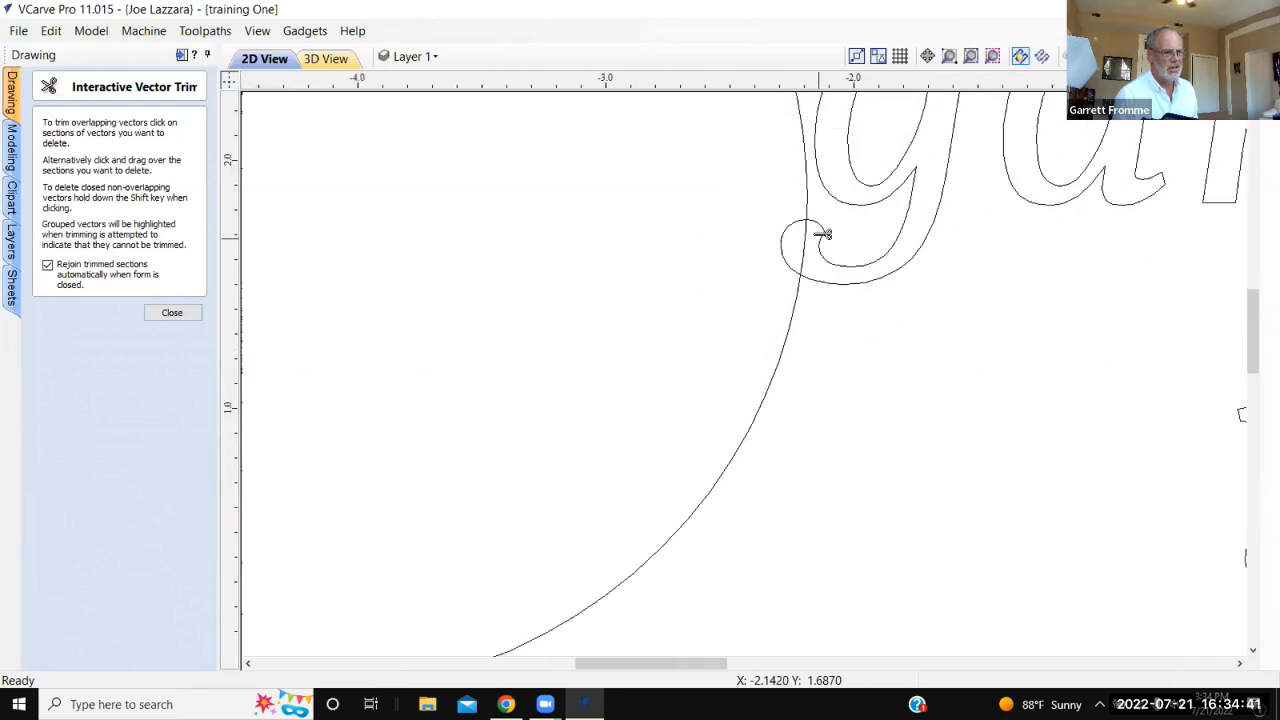
scroll(823, 234, "up", 6)
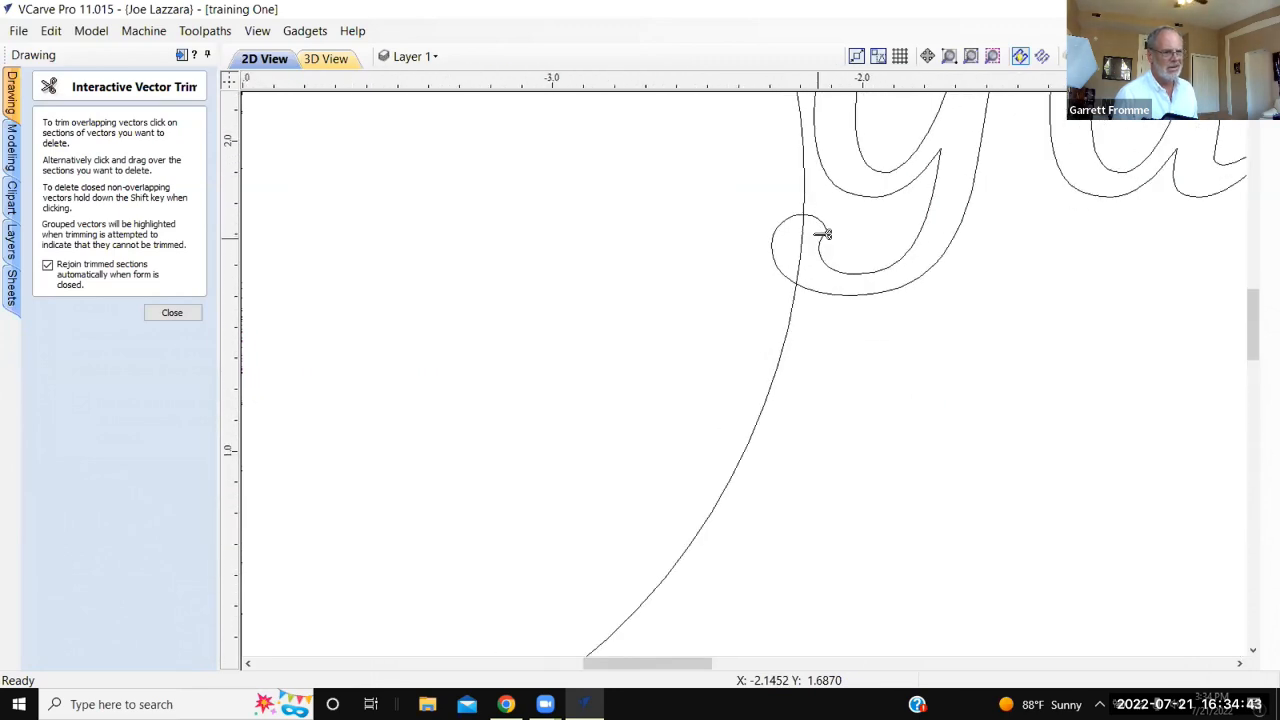
scroll(823, 234, "up", 1)
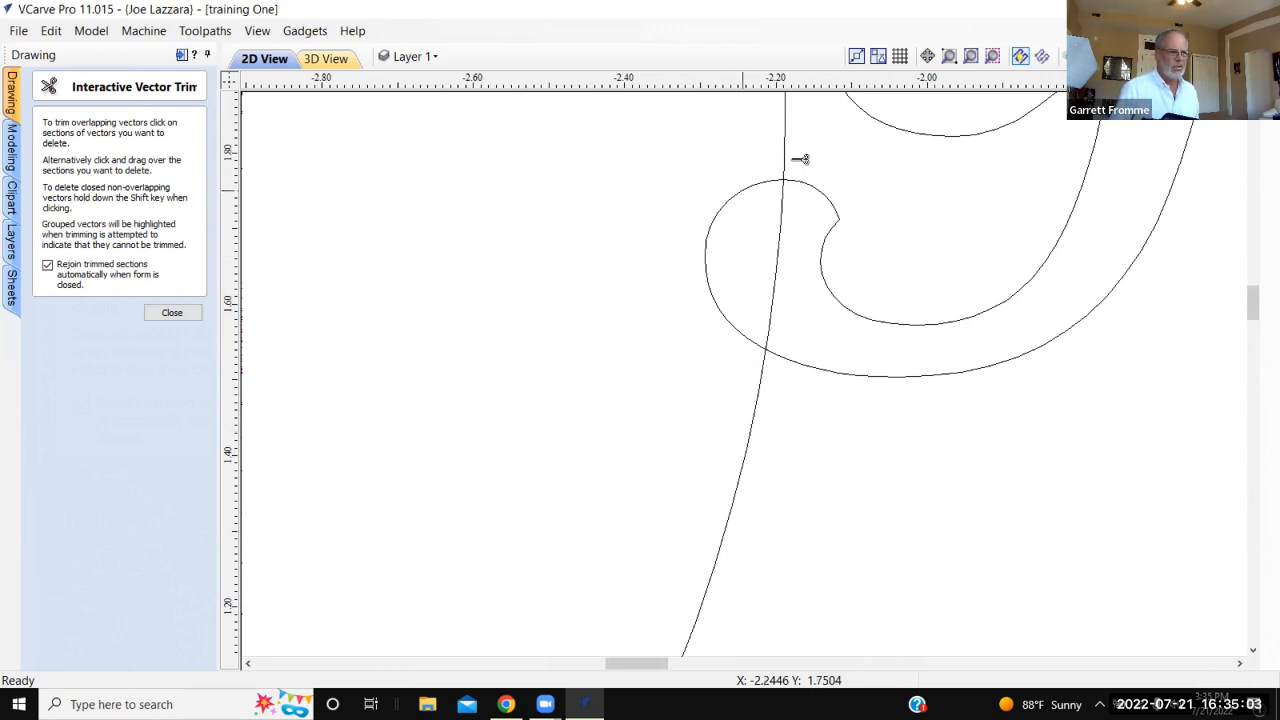
scroll(600, 350, "down", 5)
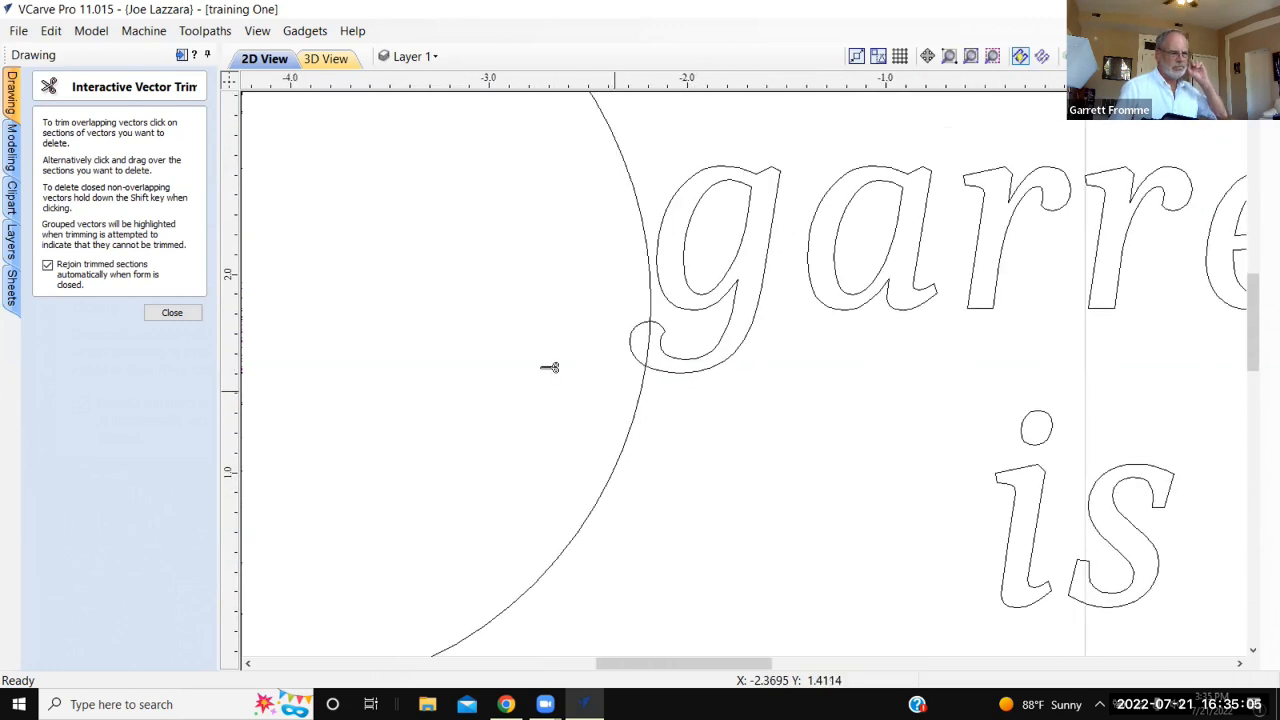
scroll(1026, 342, "up", 3)
scroll(1030, 350, "down", 2)
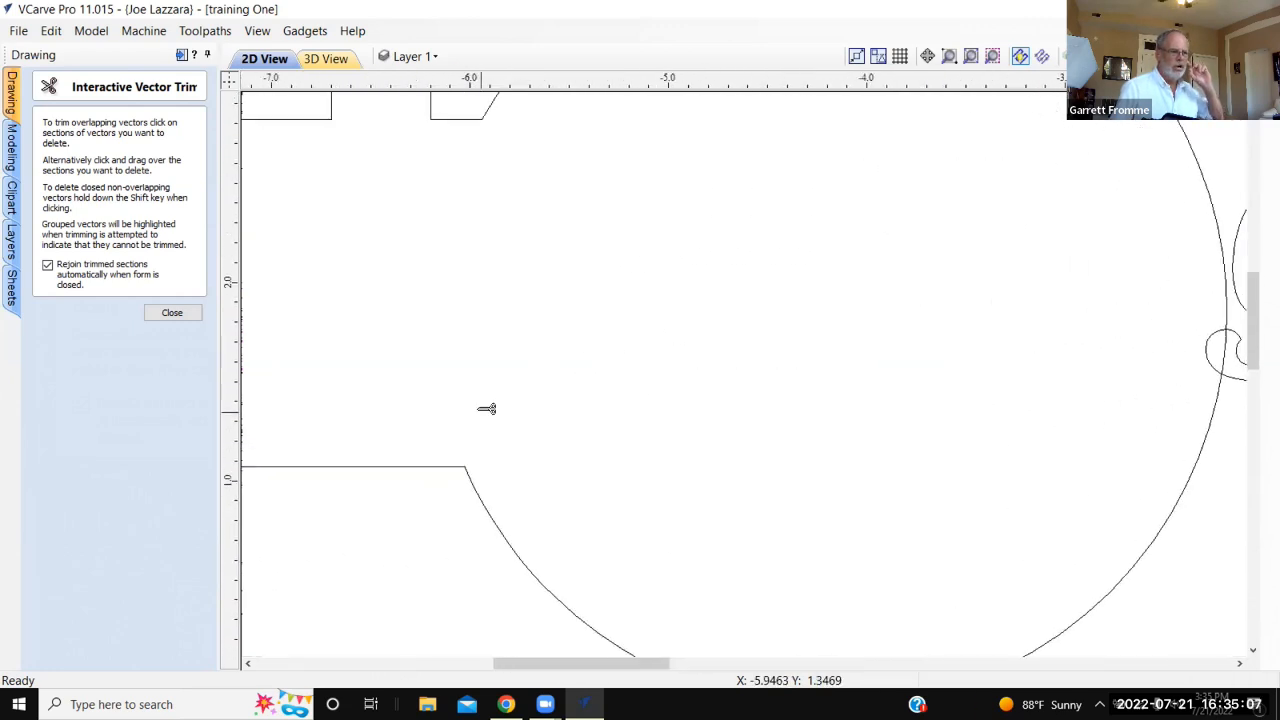
scroll(486, 409, "up", 1)
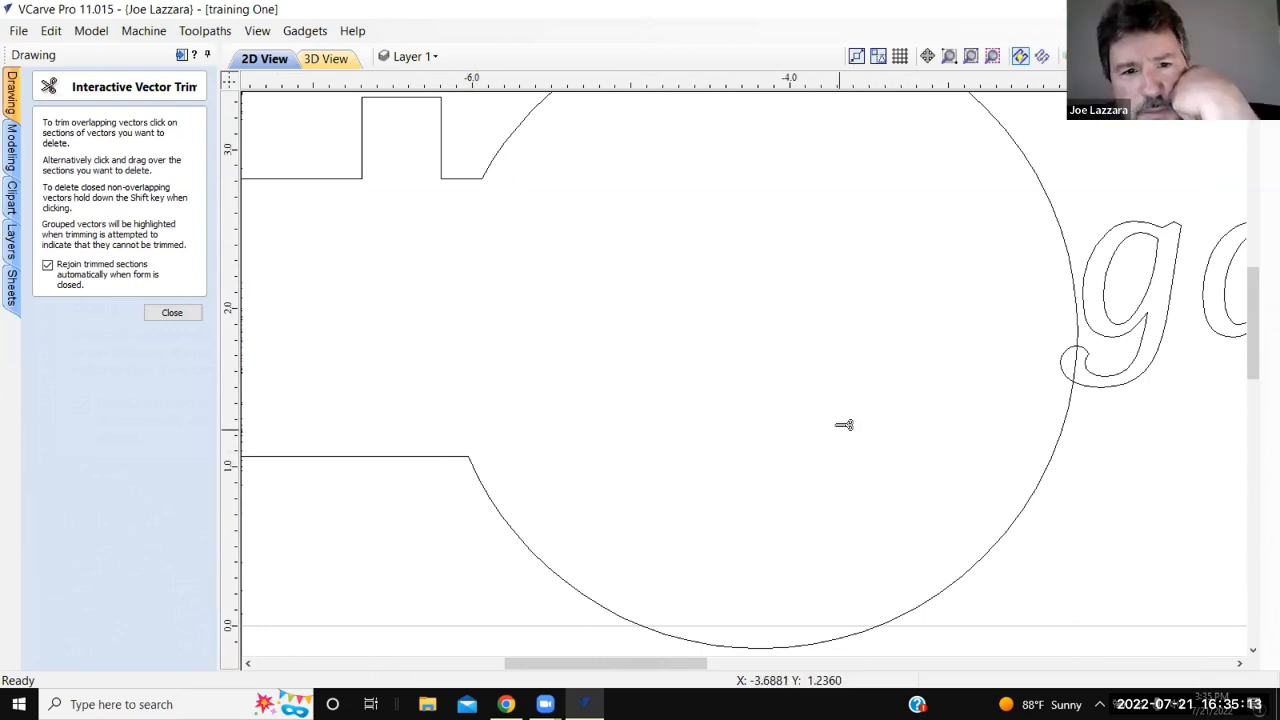
Try to trim the short section of the circle that lies inside the tail of the first letter g
scroll(1060, 405, "up", 2)
scroll(1000, 410, "up", 2)
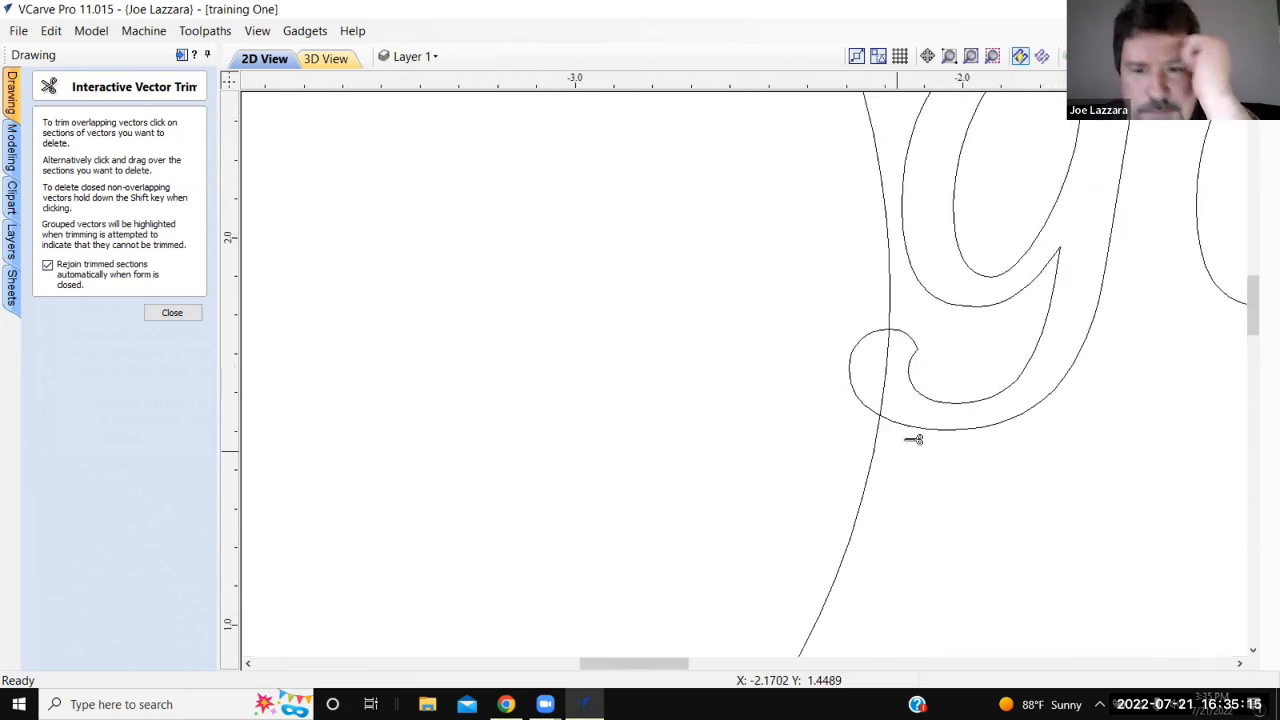
scroll(878, 350, "up", 1)
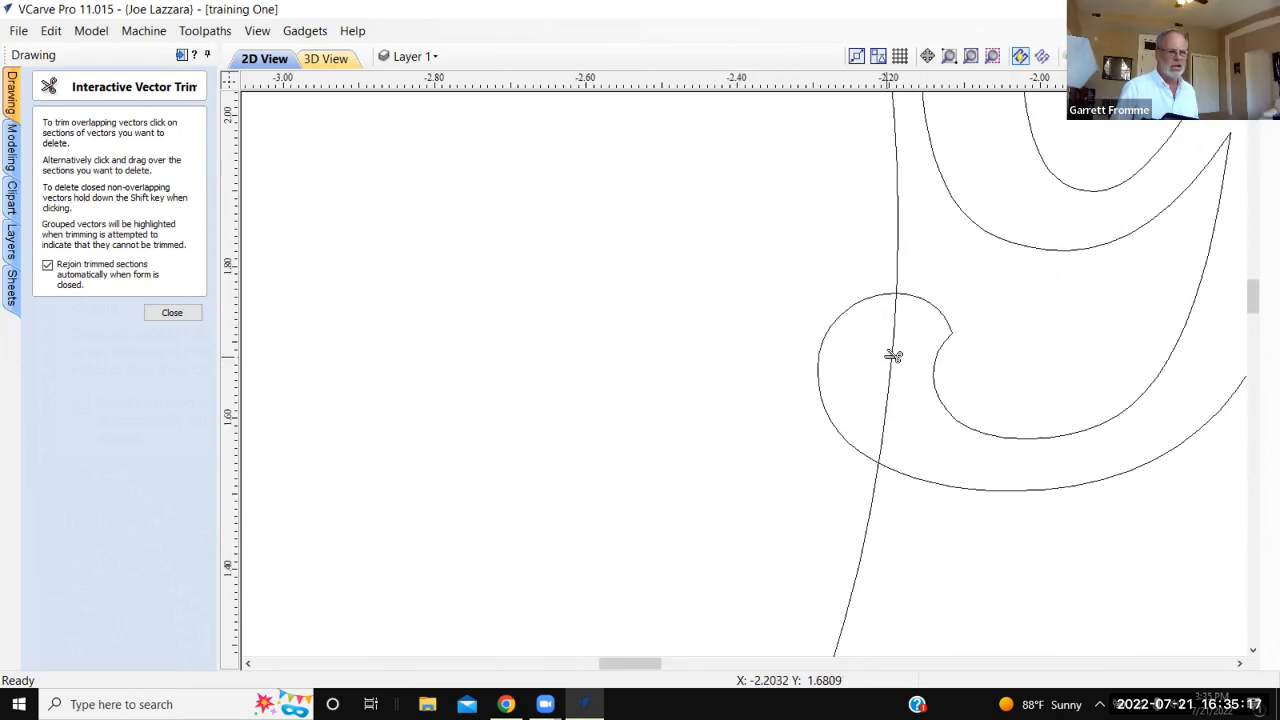
left_click(894, 357)
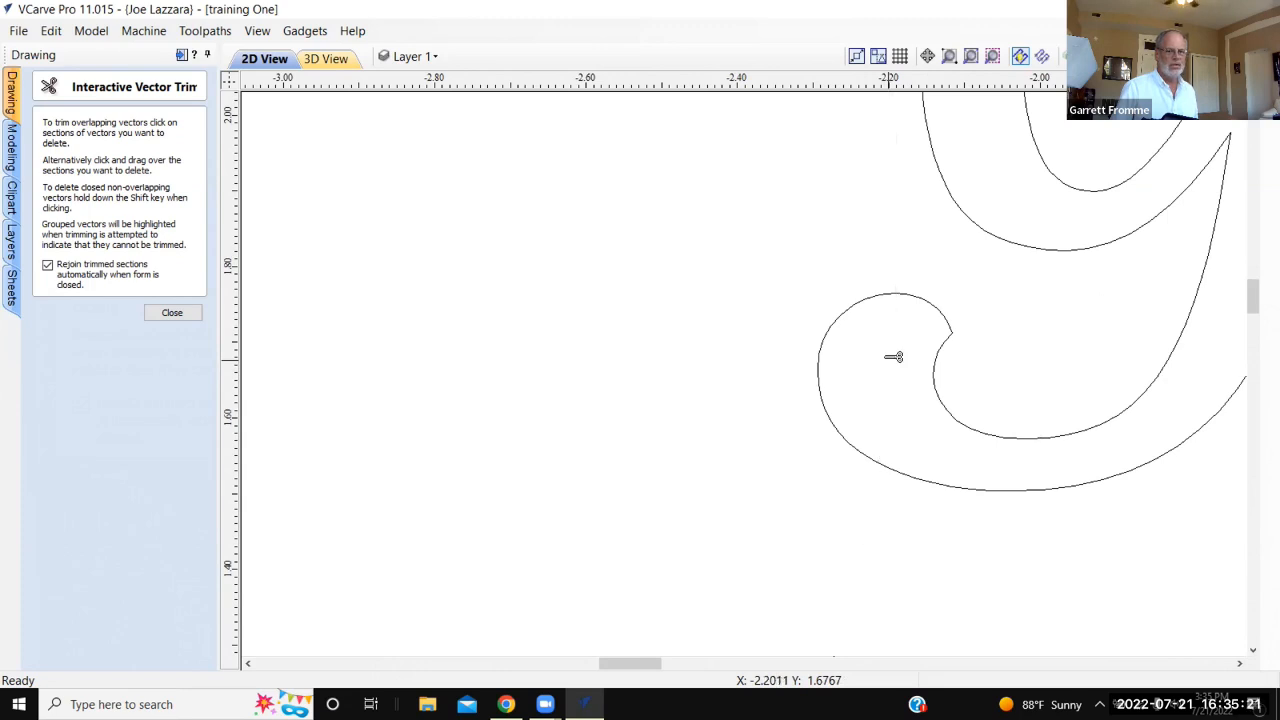
scroll(894, 357, "down", 4)
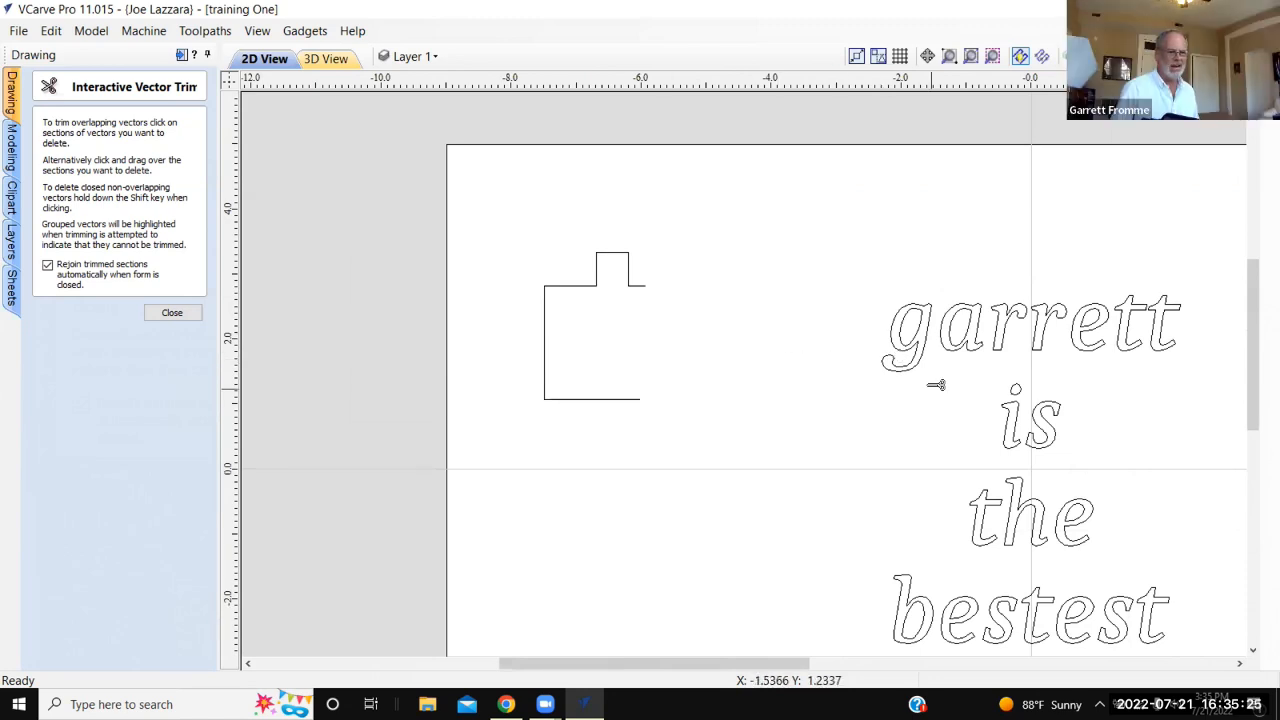
scroll(937, 372, "up", 5)
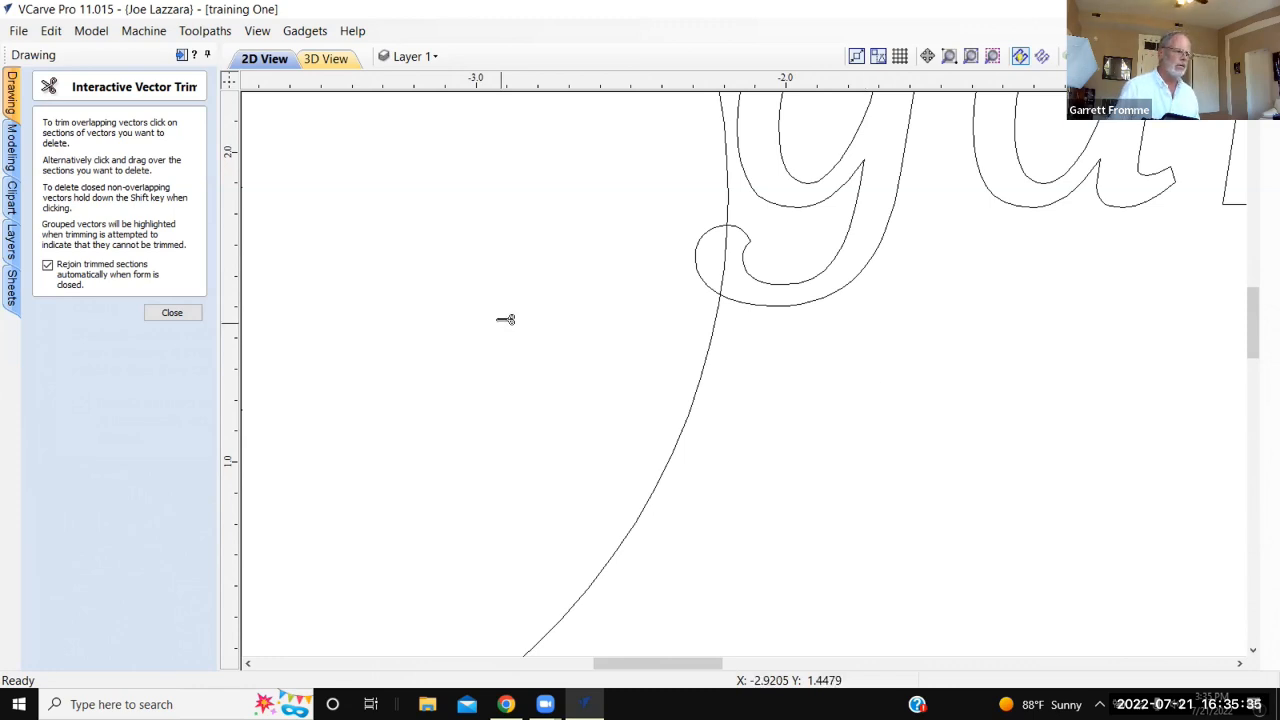
Finish the interactive trimming with the trimmed sections of the combined outline rejoined automatically
left_click(172, 312)
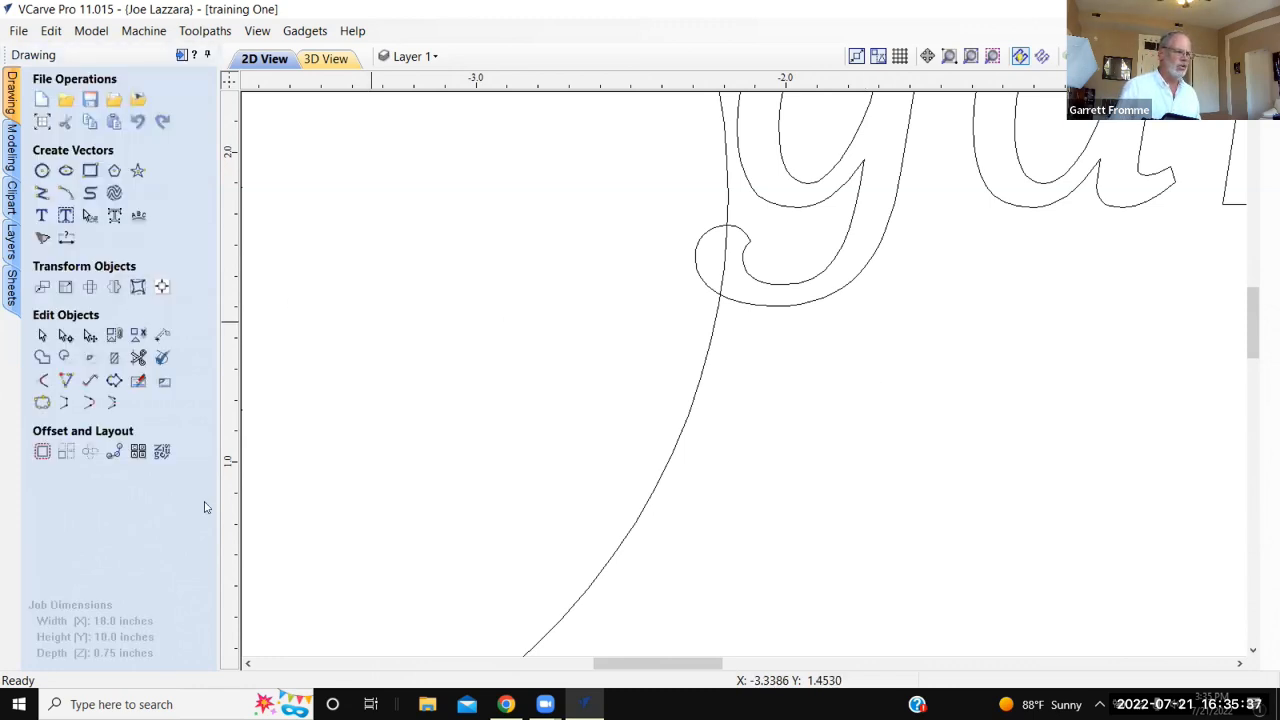
scroll(423, 440, "down", 5)
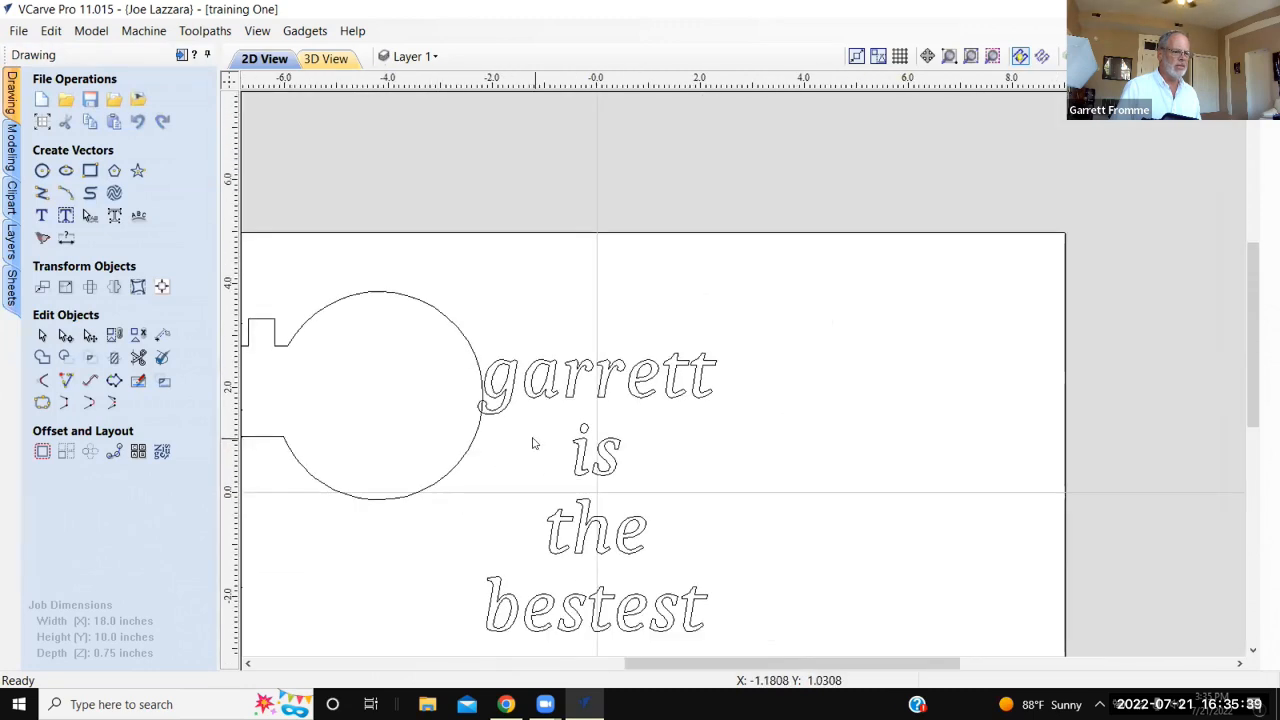
middle_click_drag(676, 404, 751, 354)
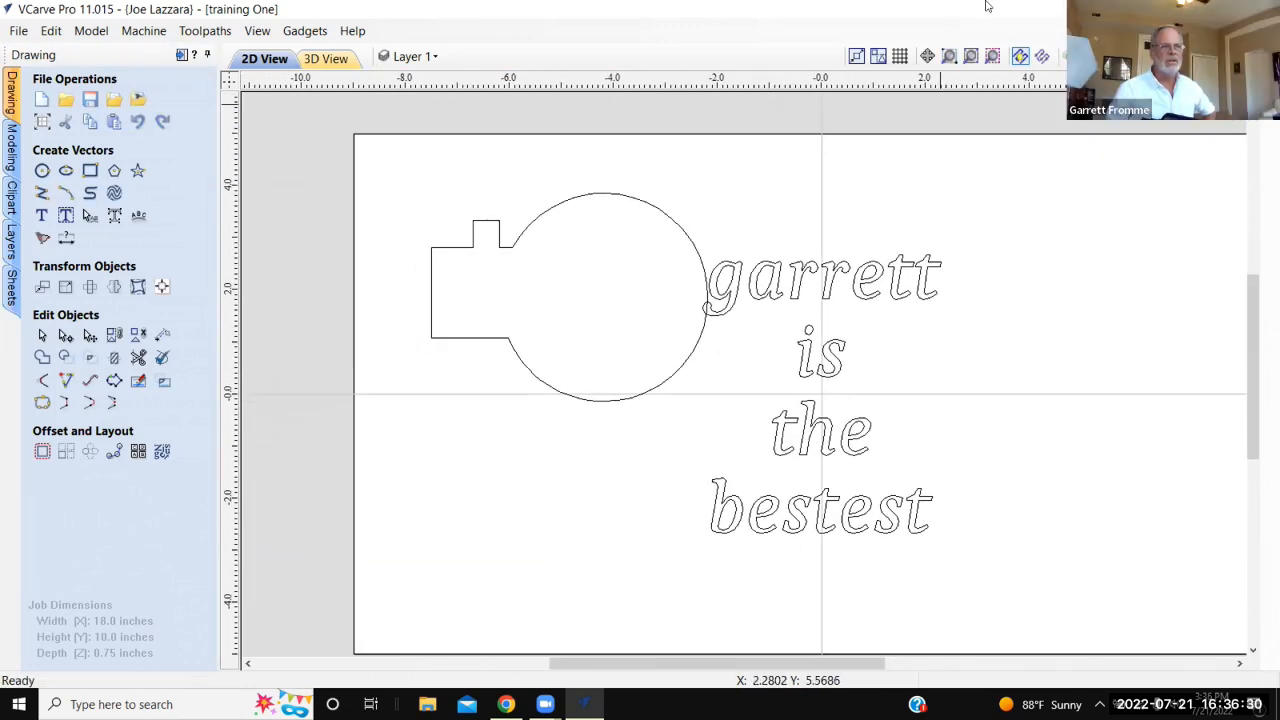